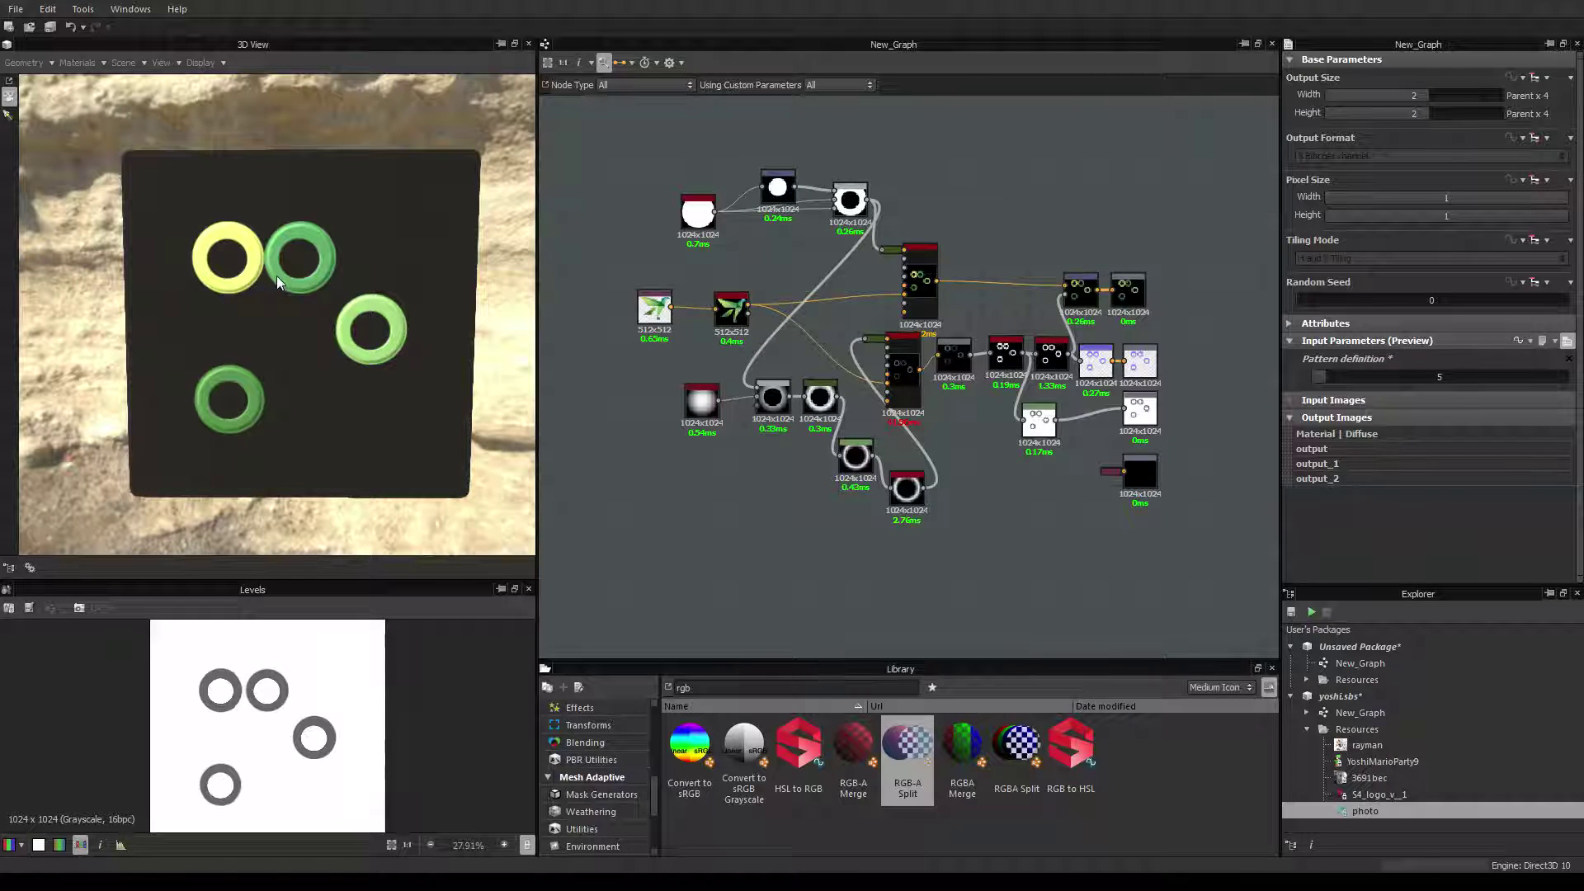
Switch to the browser, examine the hama beads reference images of the elephant and the Mario characters, and return to Substance Designer.
{"action": "left_click_drag", "start_coordinate": [215, 310], "coordinate": [220, 274]}
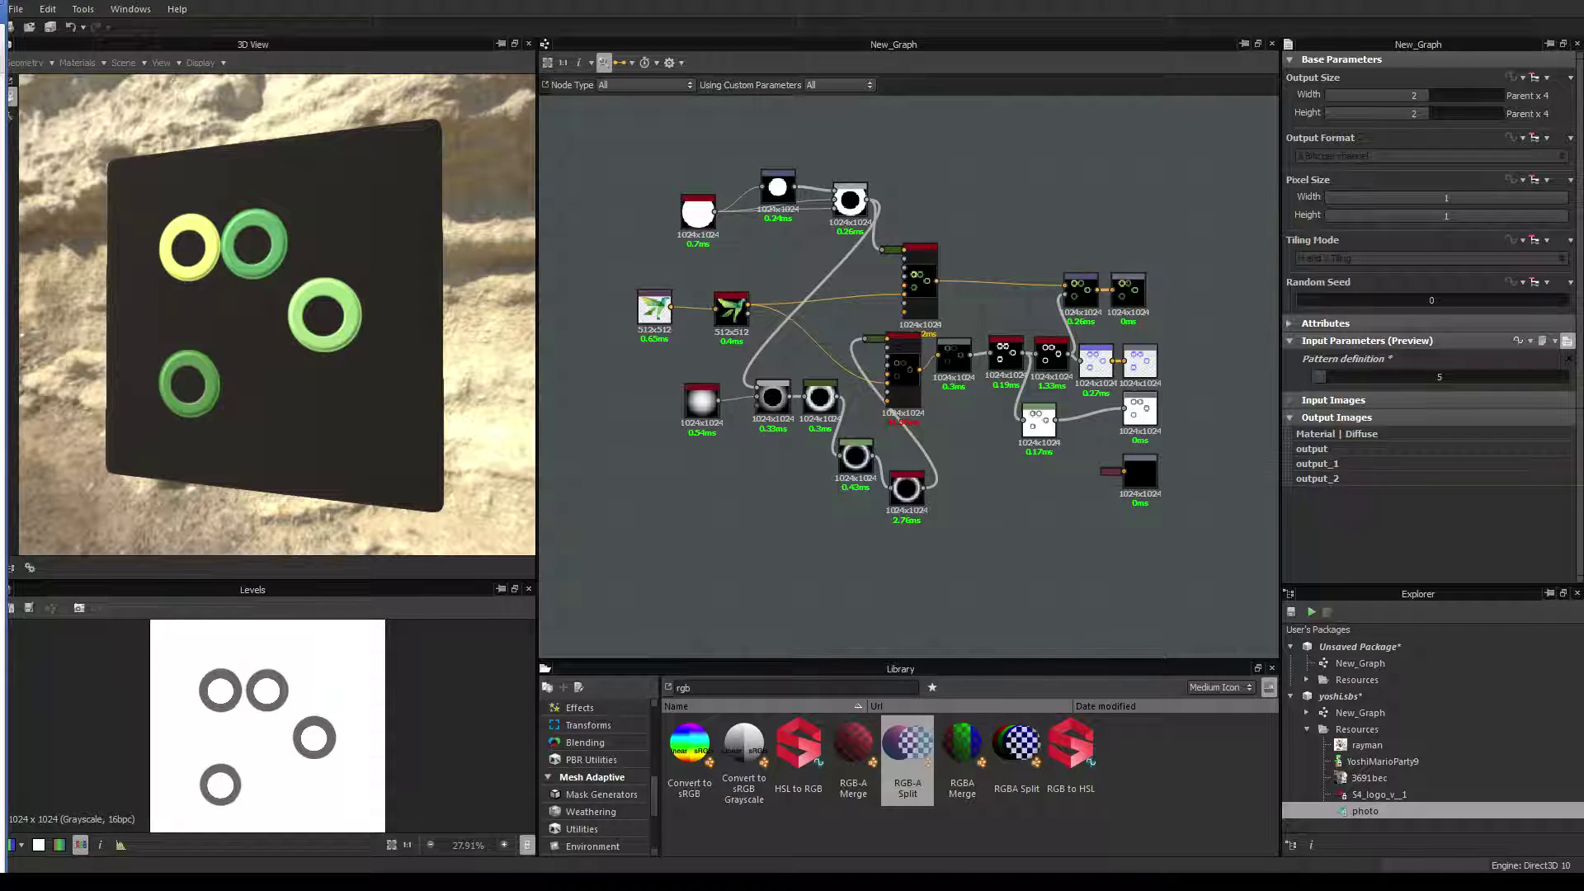
{"action": "left_click_drag", "start_coordinate": [0, 136], "coordinate": [673, 34]}
{"action": "left_click", "coordinate": [953, 33]}
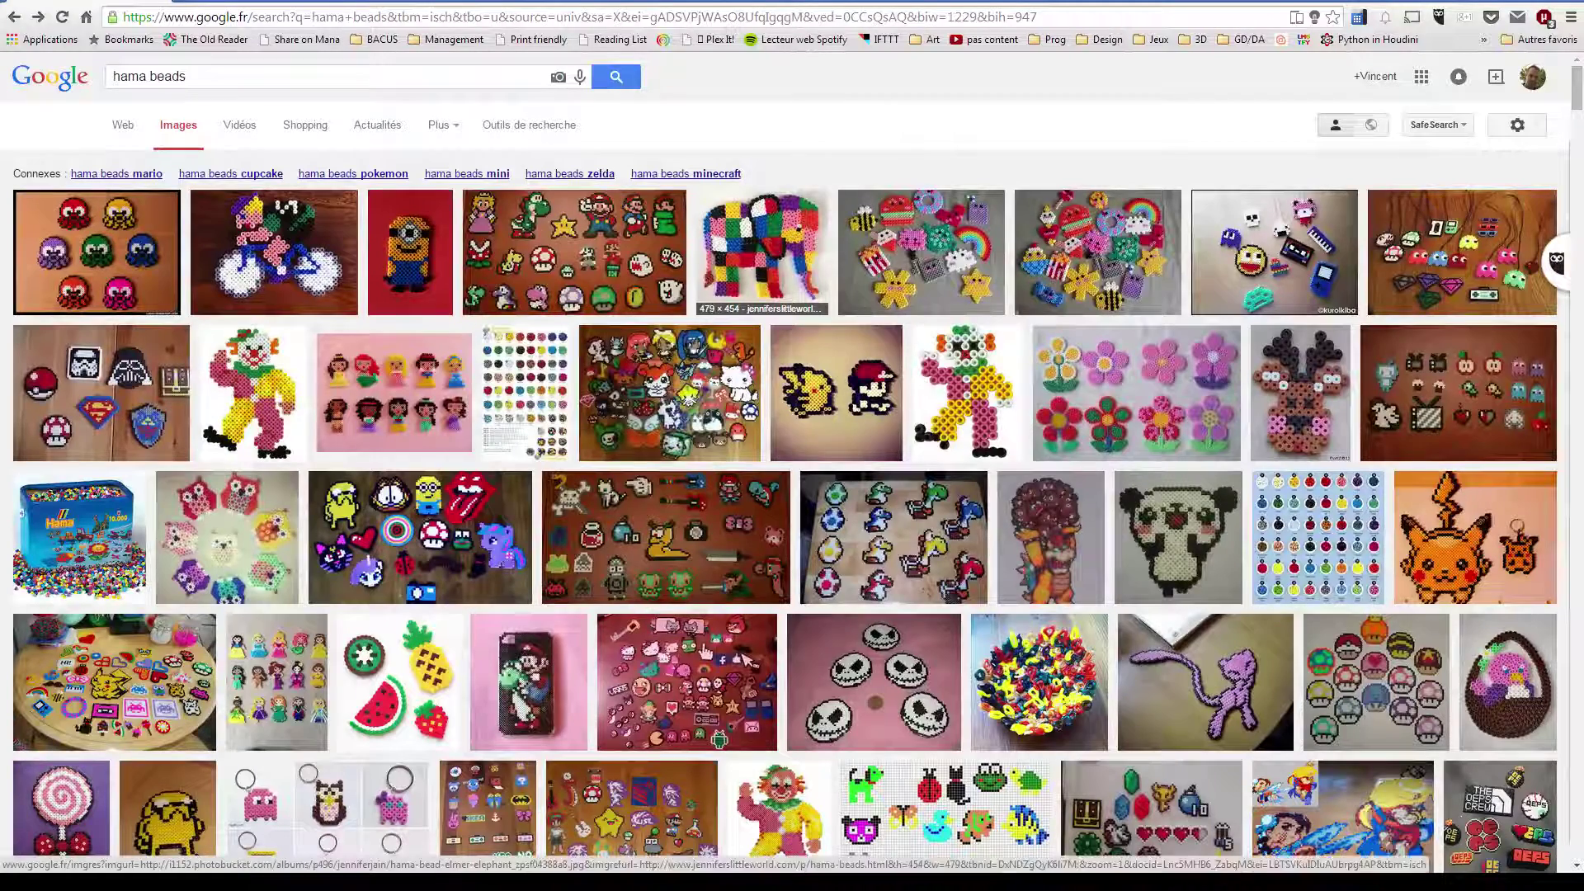
{"action": "left_click", "coordinate": [760, 252]}
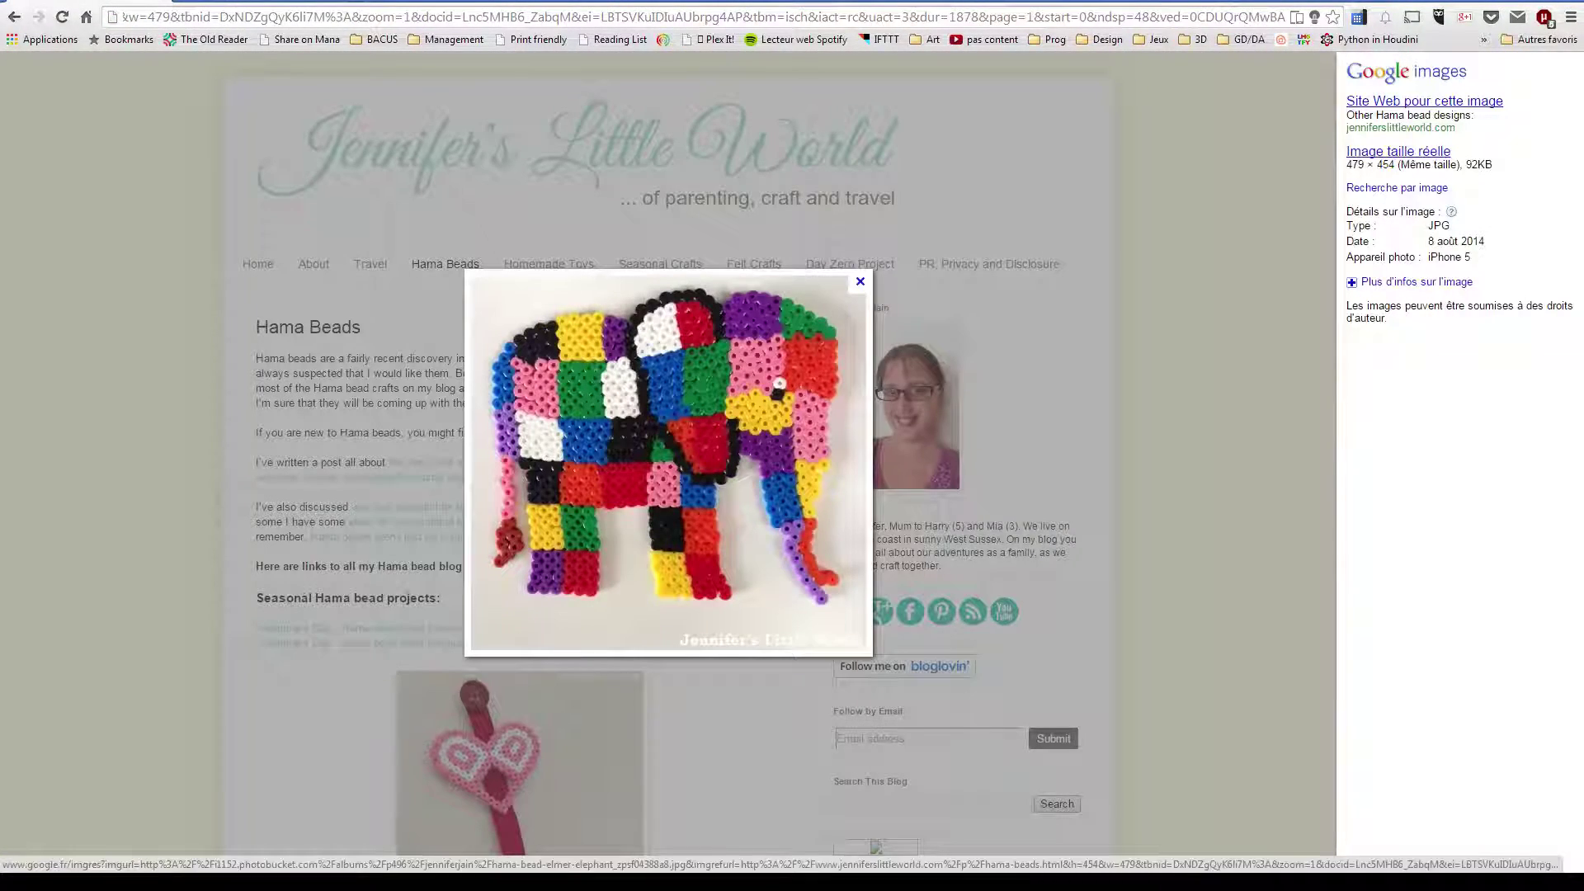
{"action": "key", "text": "alt+Left"}
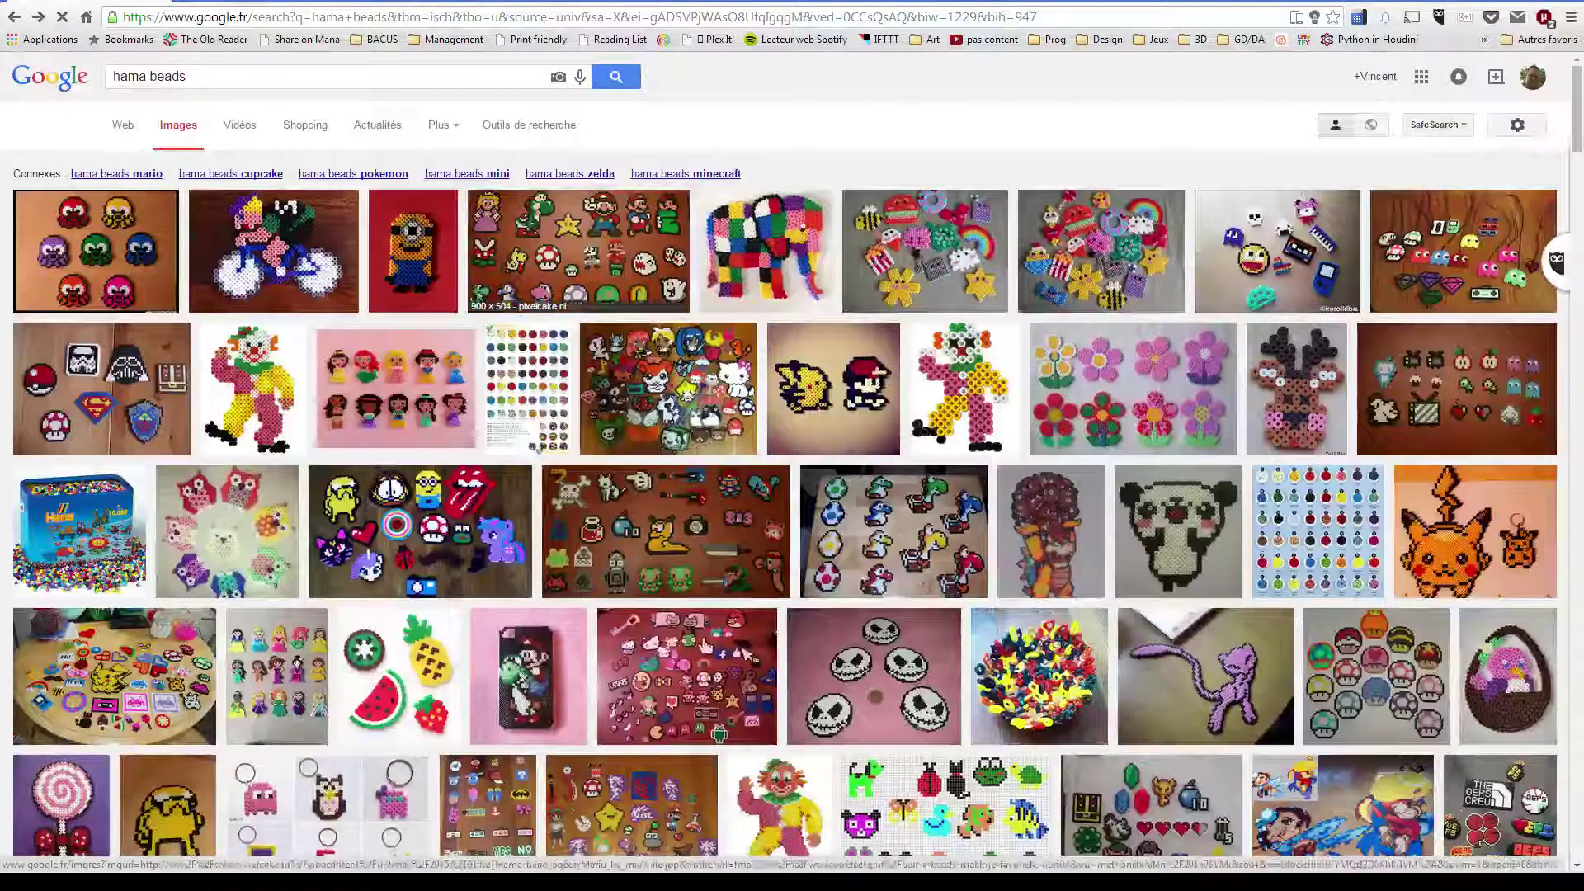
{"action": "left_click", "coordinate": [578, 252]}
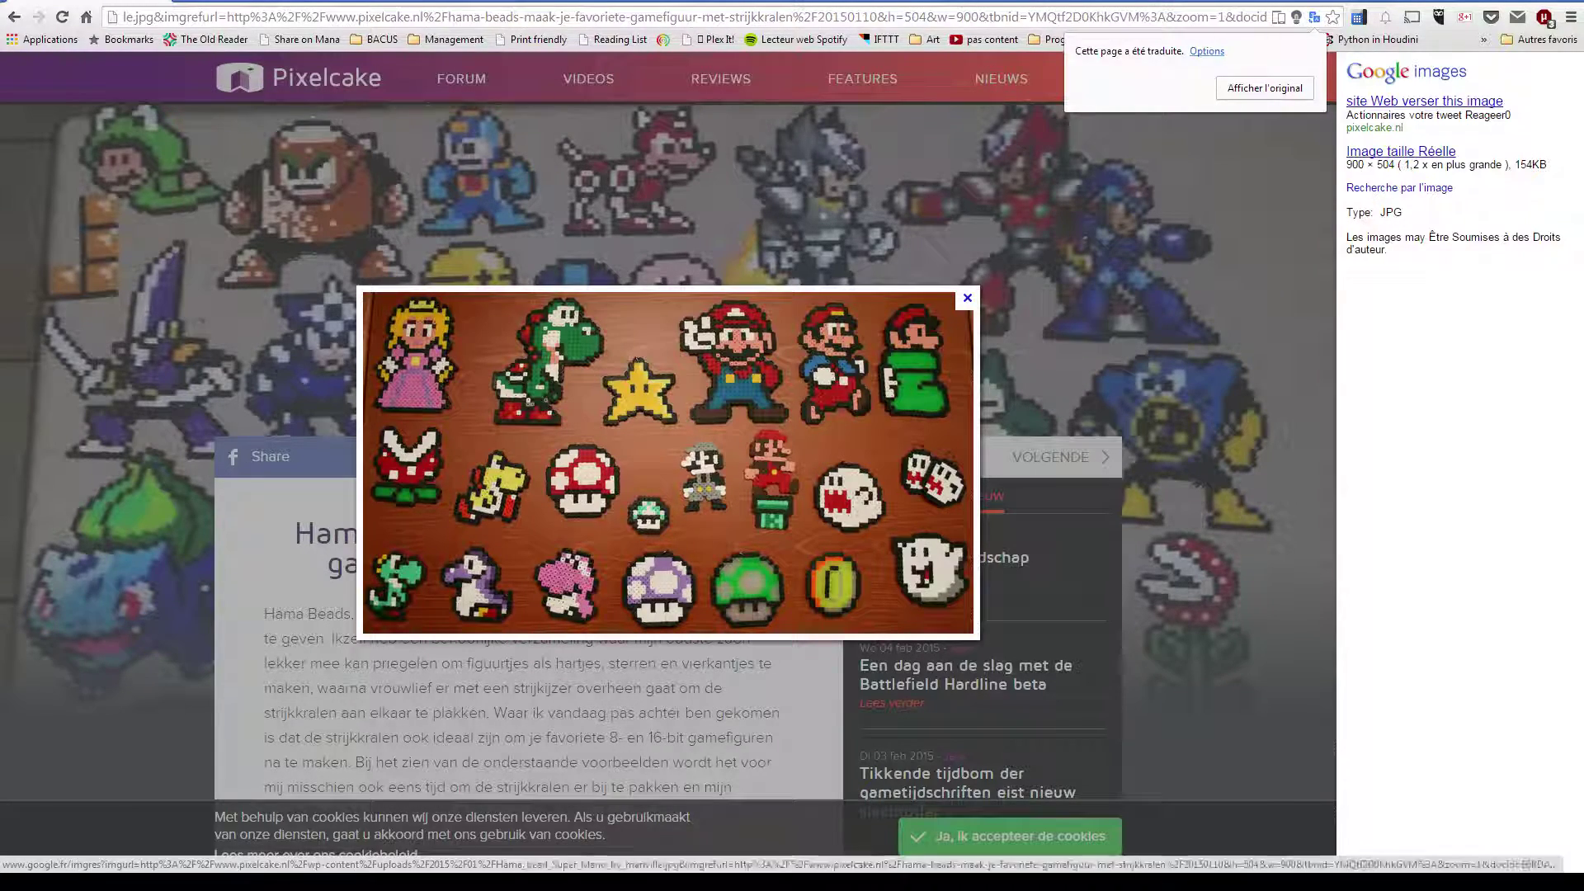
{"action": "key", "text": "alt+Left"}
{"action": "key", "text": "alt+Tab"}
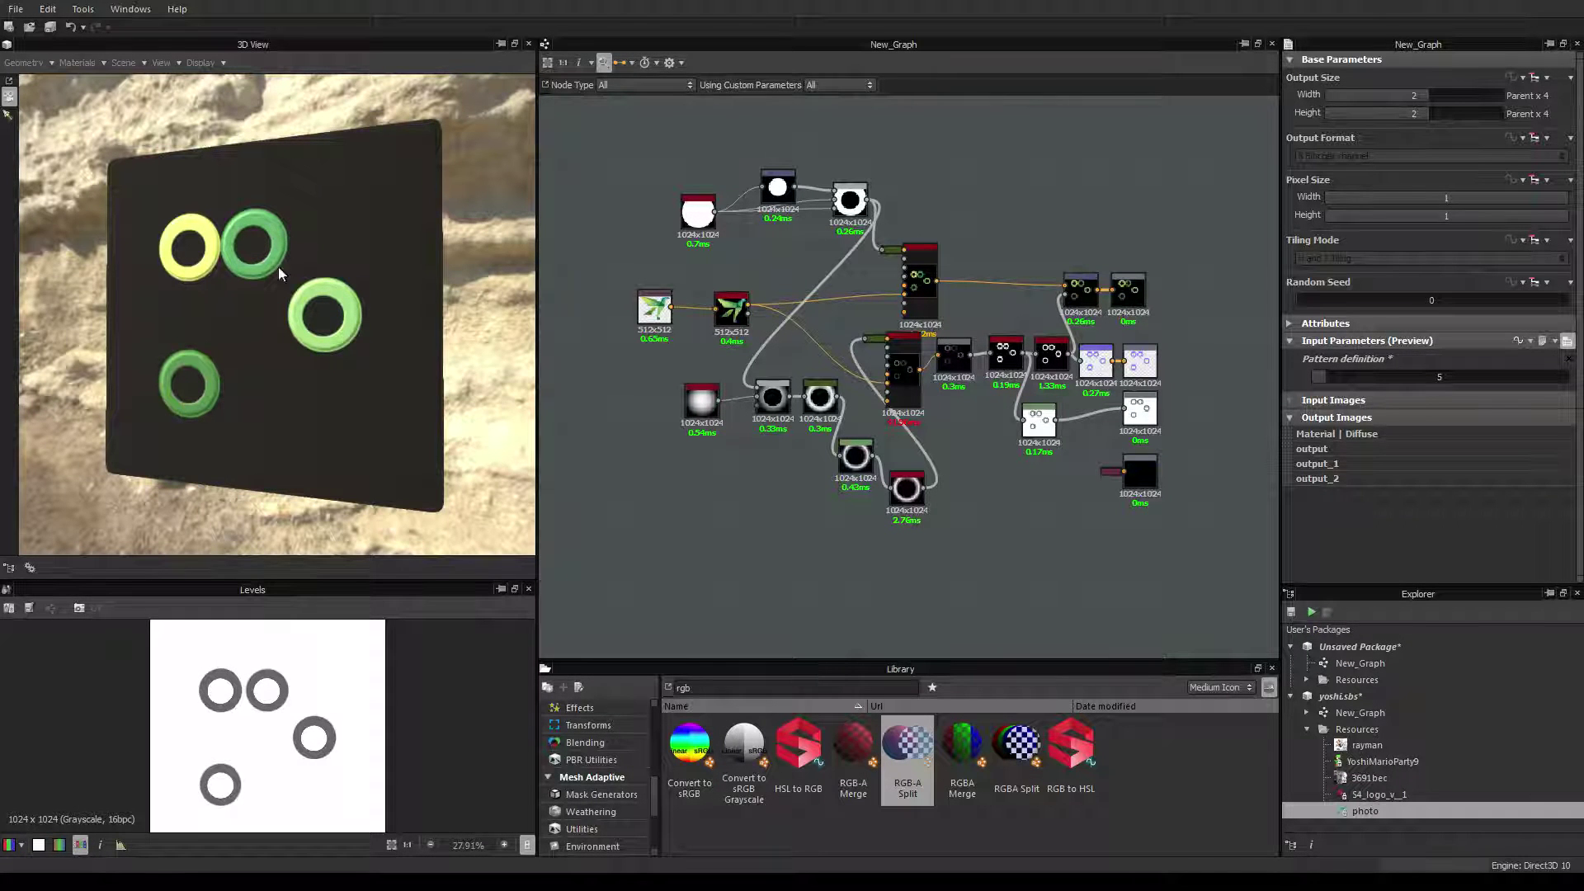
Set the graph's Pattern definition to 65.
{"action": "left_click_drag", "start_coordinate": [279, 266], "coordinate": [295, 305]}
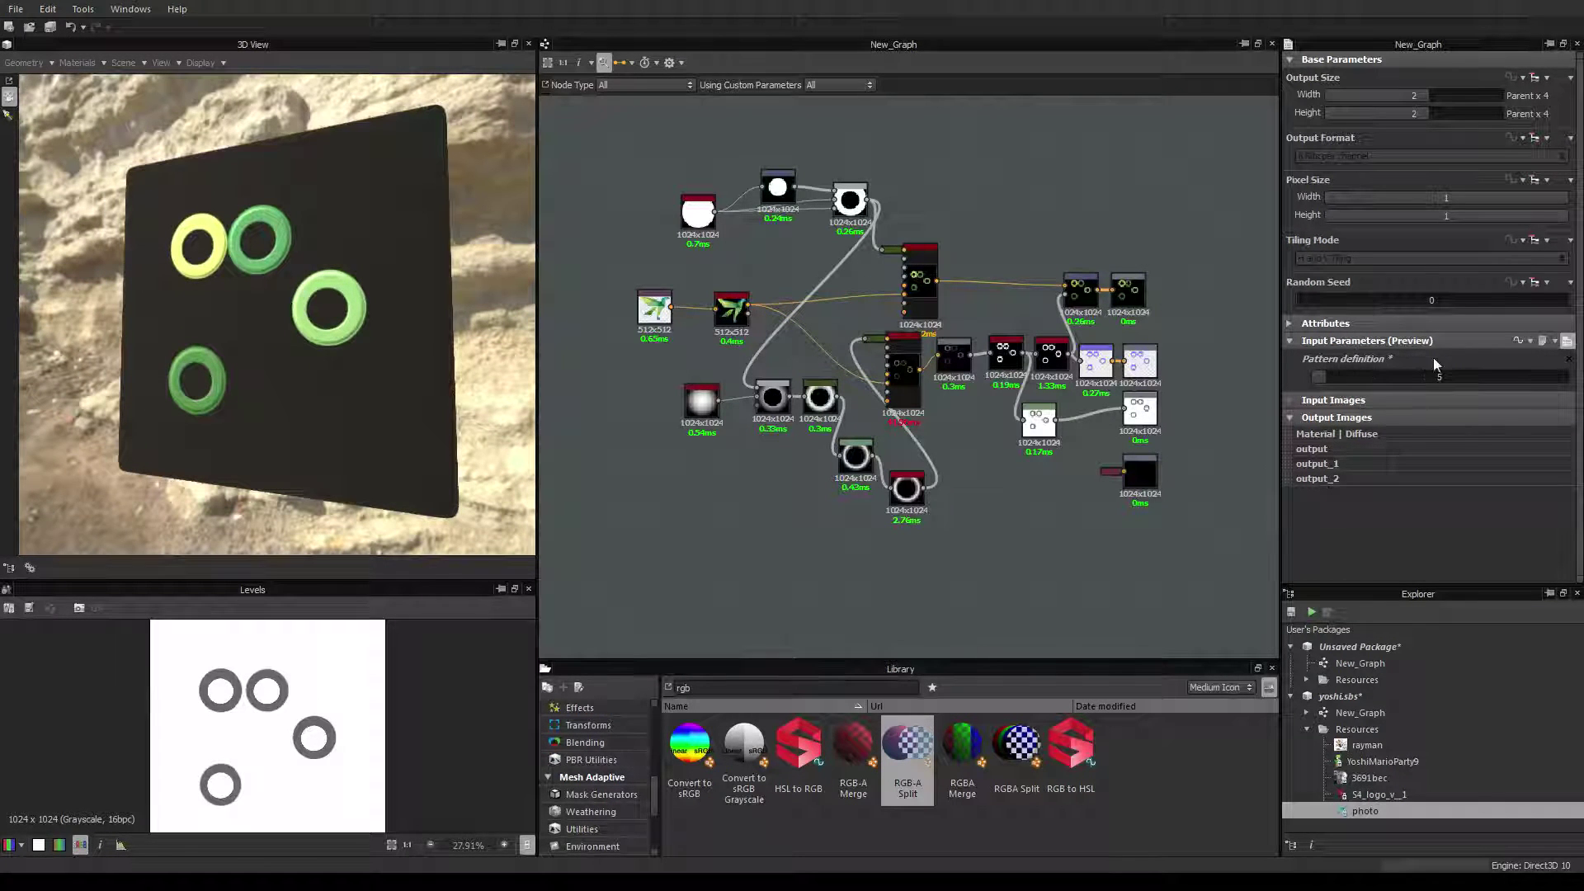
{"action": "left_click_drag", "start_coordinate": [1325, 372], "coordinate": [1479, 378]}
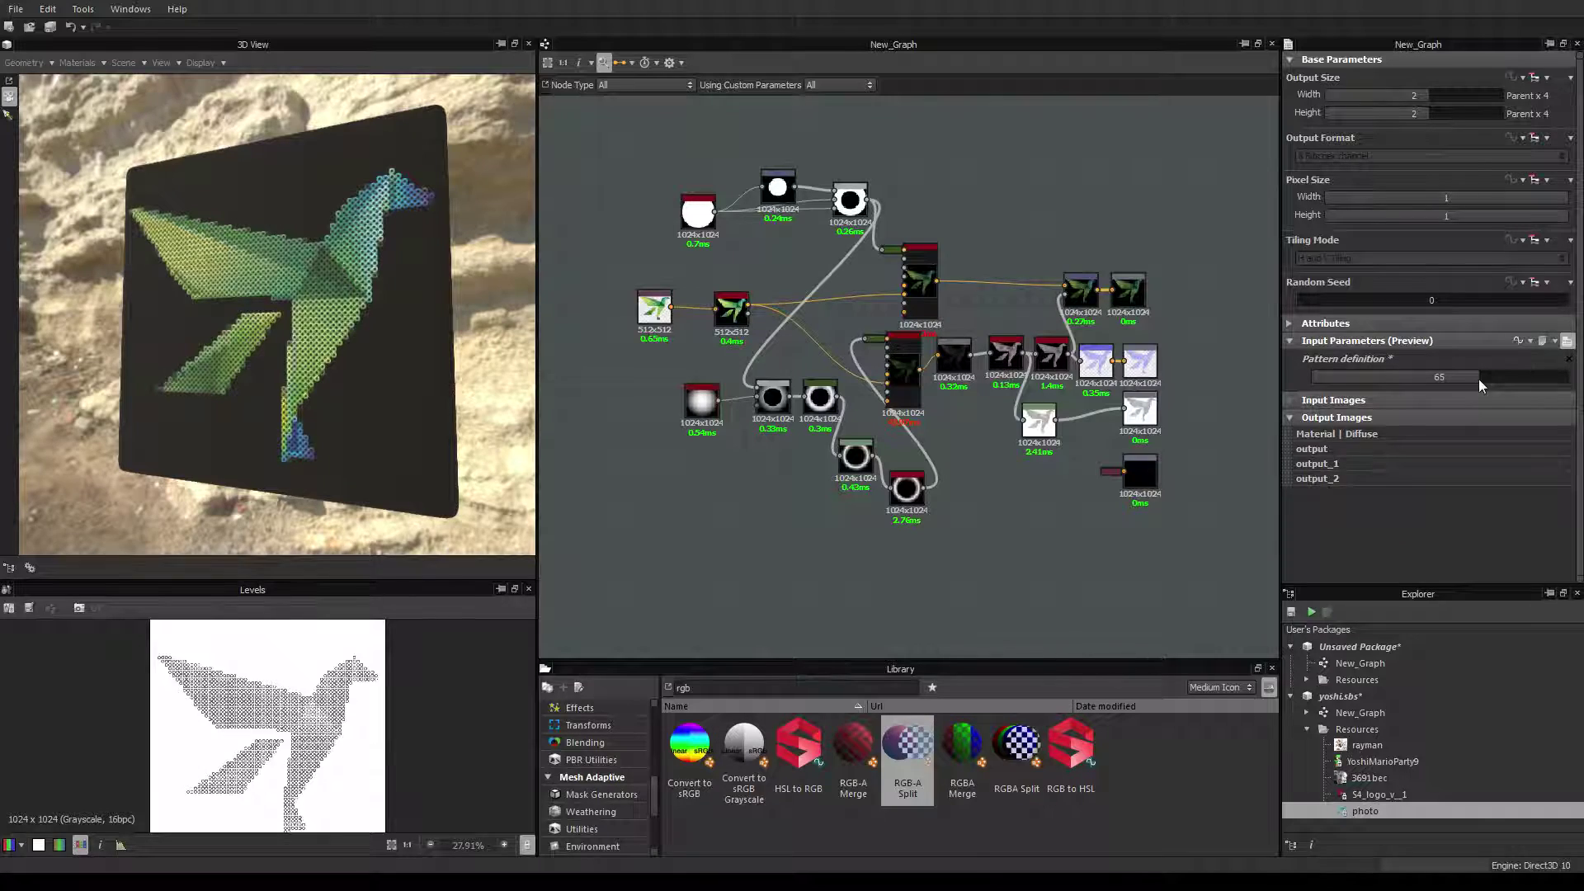
{"action": "left_click_drag", "start_coordinate": [320, 317], "coordinate": [348, 350]}
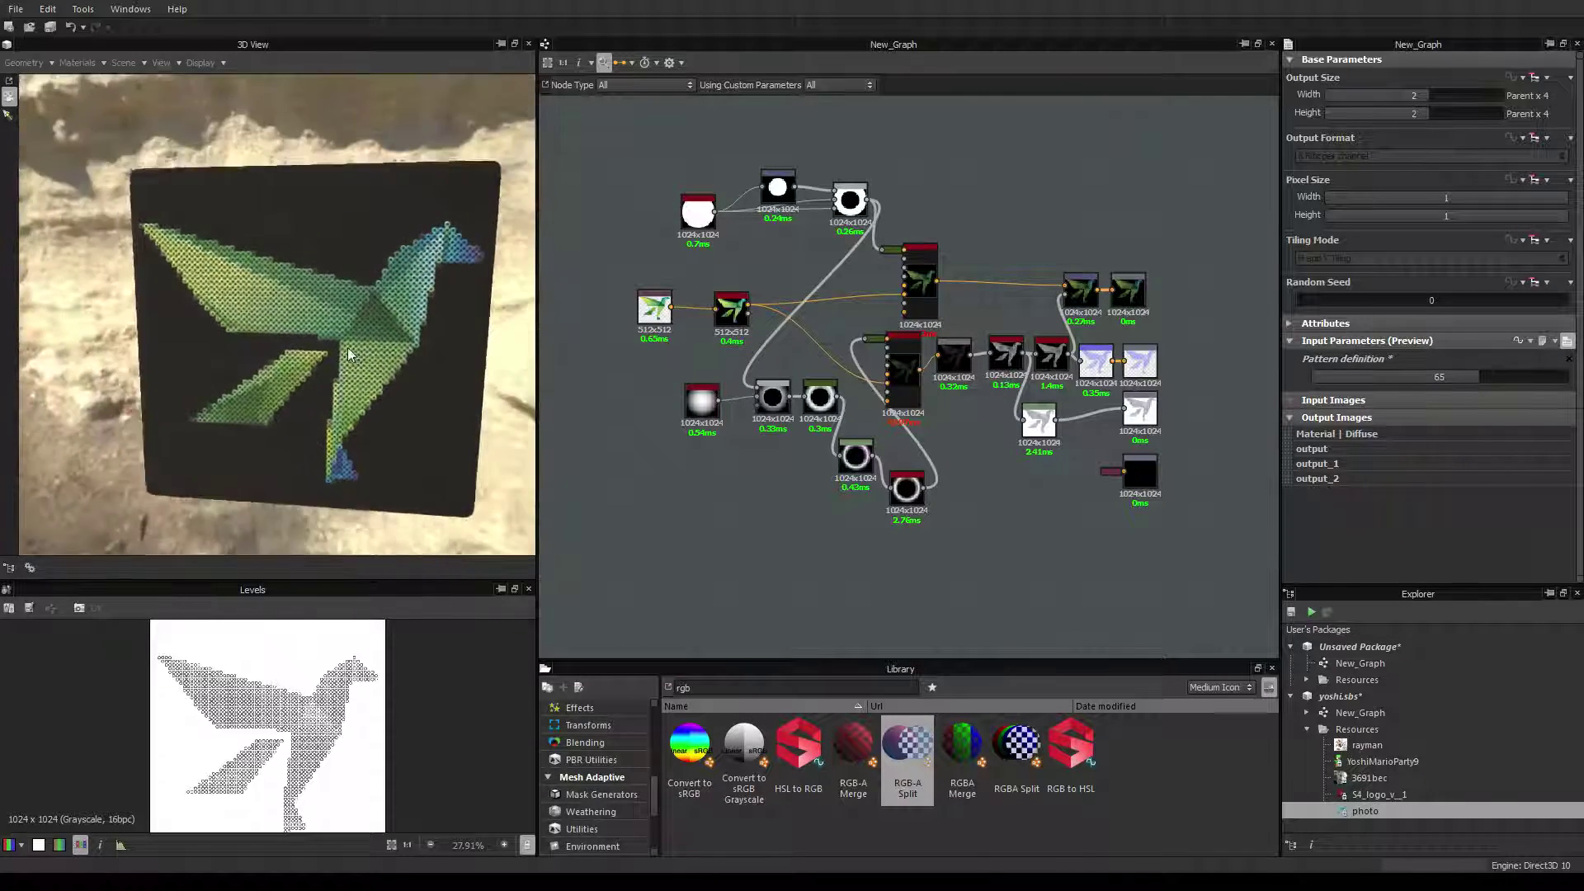
Examine the bead rings forming the bird up close in the 3D view.
{"action": "scroll", "coordinate": [347, 349], "scroll_direction": "up", "scroll_amount": 5}
{"action": "scroll", "coordinate": [349, 354], "scroll_direction": "up", "scroll_amount": 3}
{"action": "scroll", "coordinate": [348, 355], "scroll_direction": "down", "scroll_amount": 5}
{"action": "scroll", "coordinate": [371, 326], "scroll_direction": "up", "scroll_amount": 4}
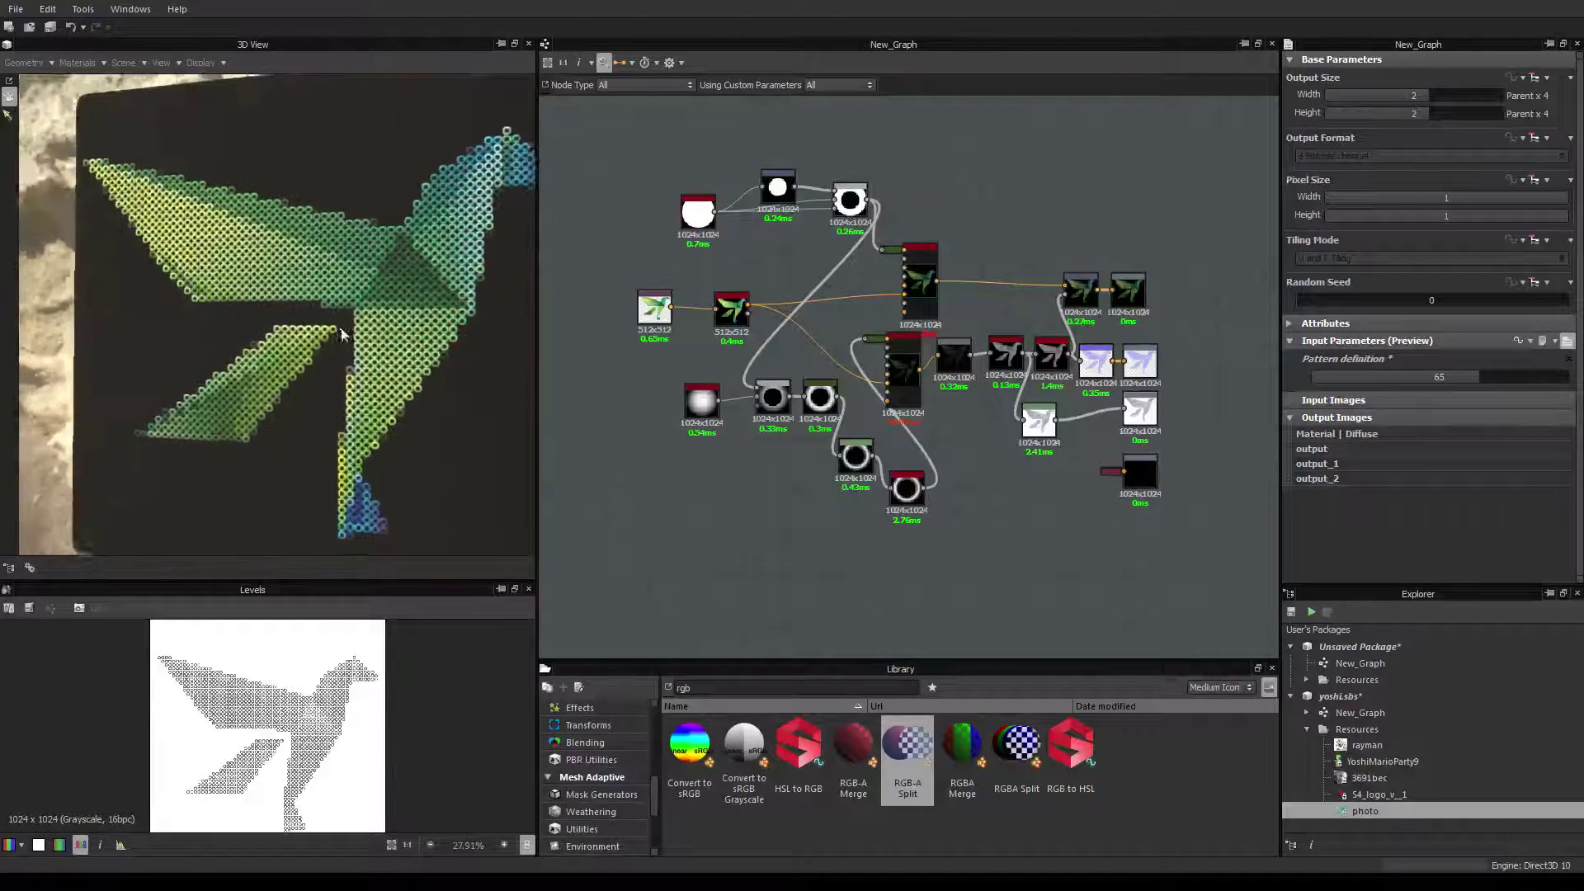
{"action": "scroll", "coordinate": [375, 316], "scroll_direction": "up", "scroll_amount": 6}
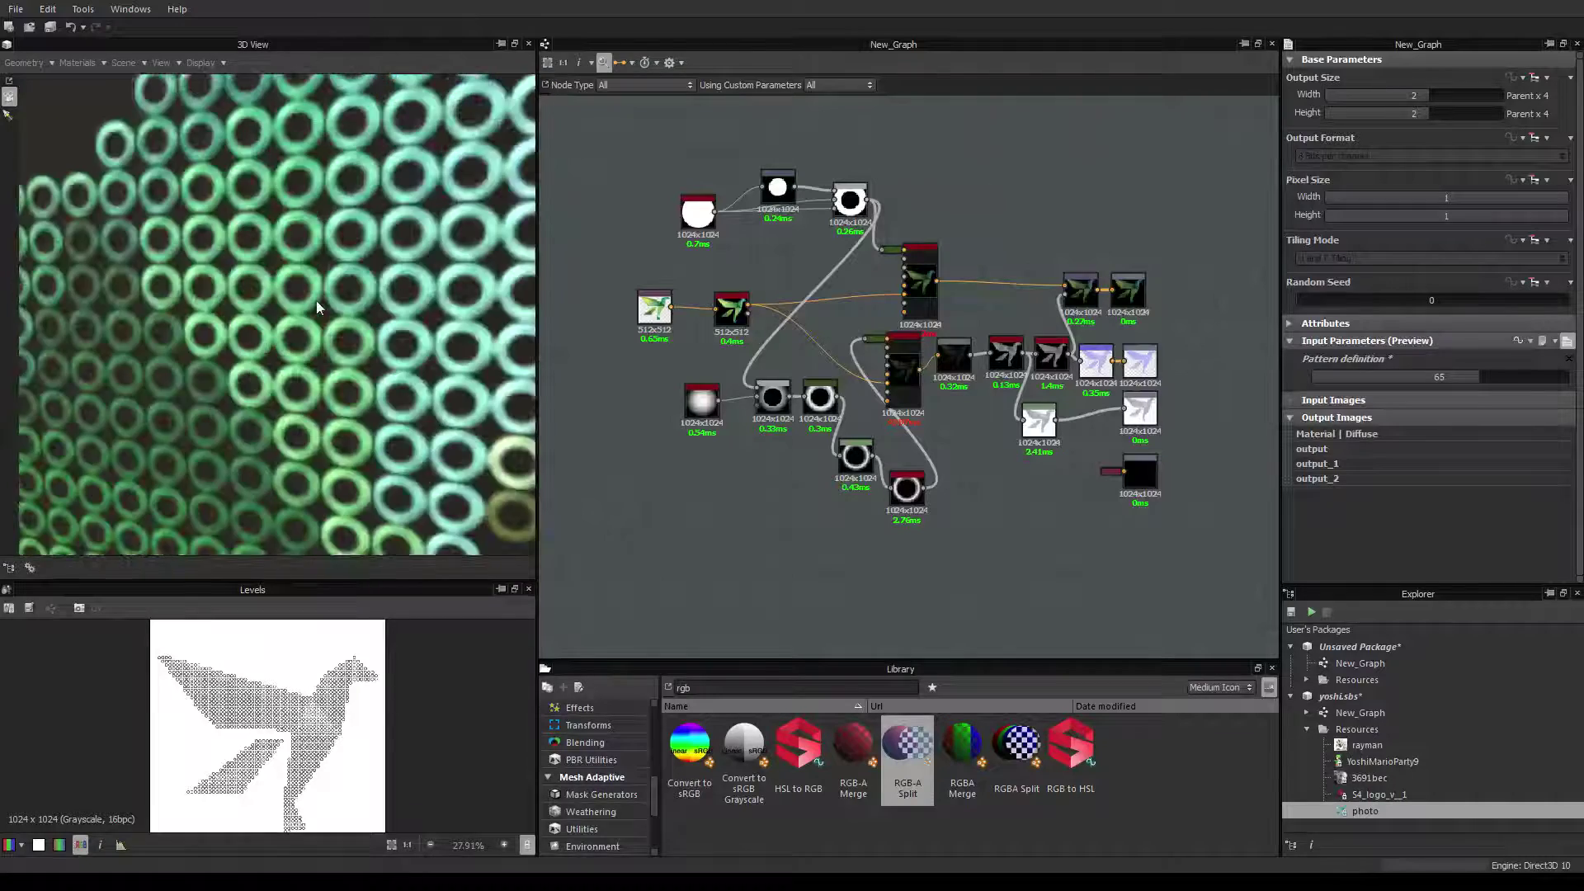
{"action": "scroll", "coordinate": [321, 388], "scroll_direction": "down", "scroll_amount": 5}
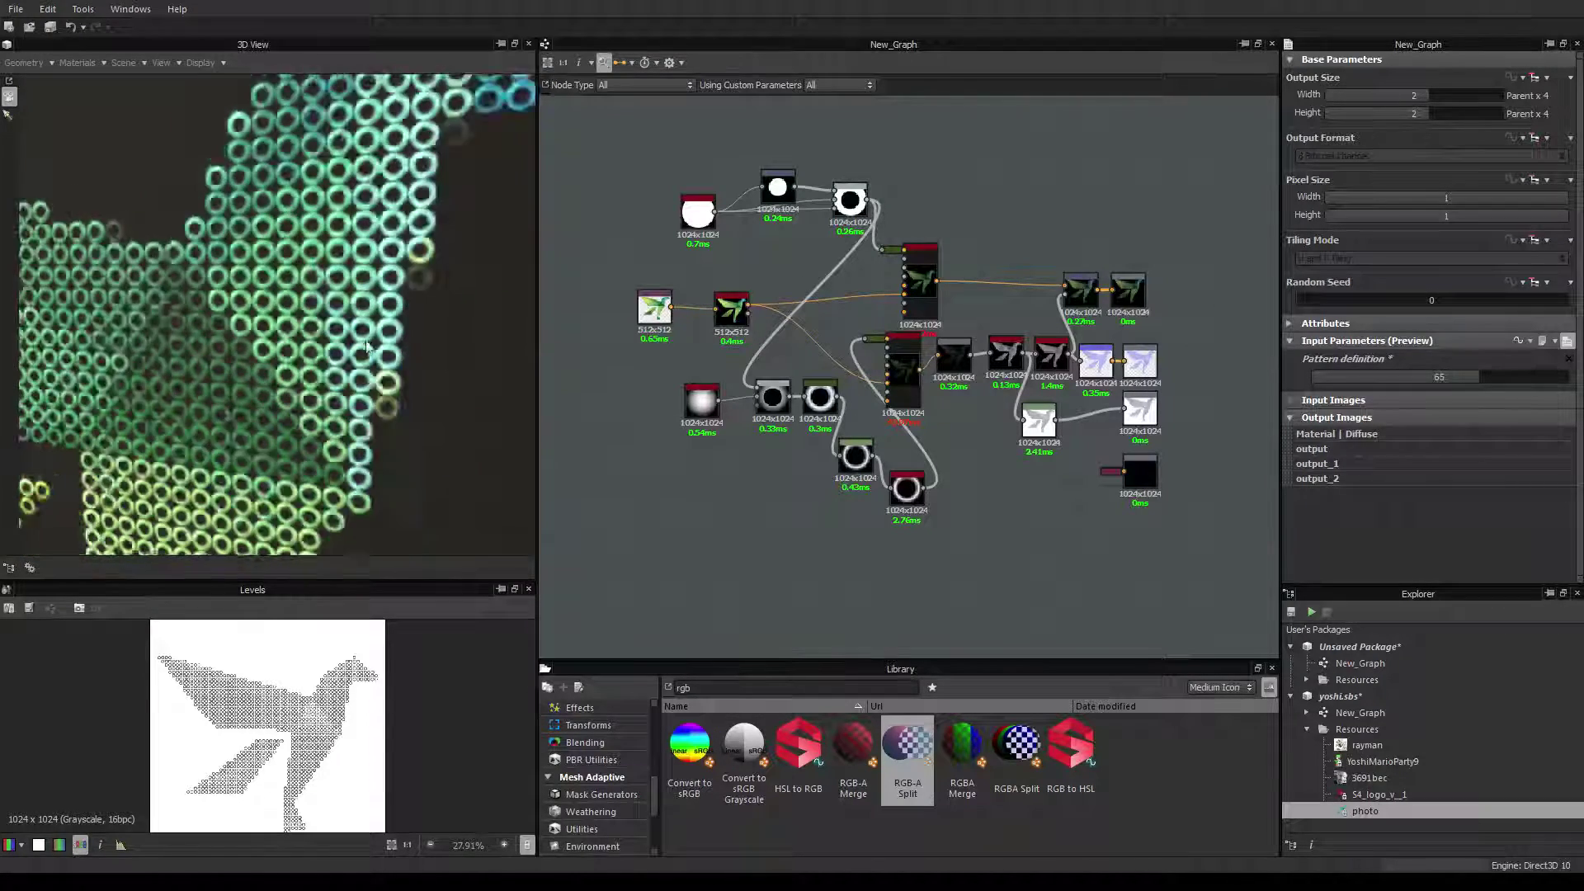
{"action": "scroll", "coordinate": [322, 387], "scroll_direction": "down", "scroll_amount": 3}
{"action": "left_click_drag", "start_coordinate": [322, 388], "coordinate": [284, 345]}
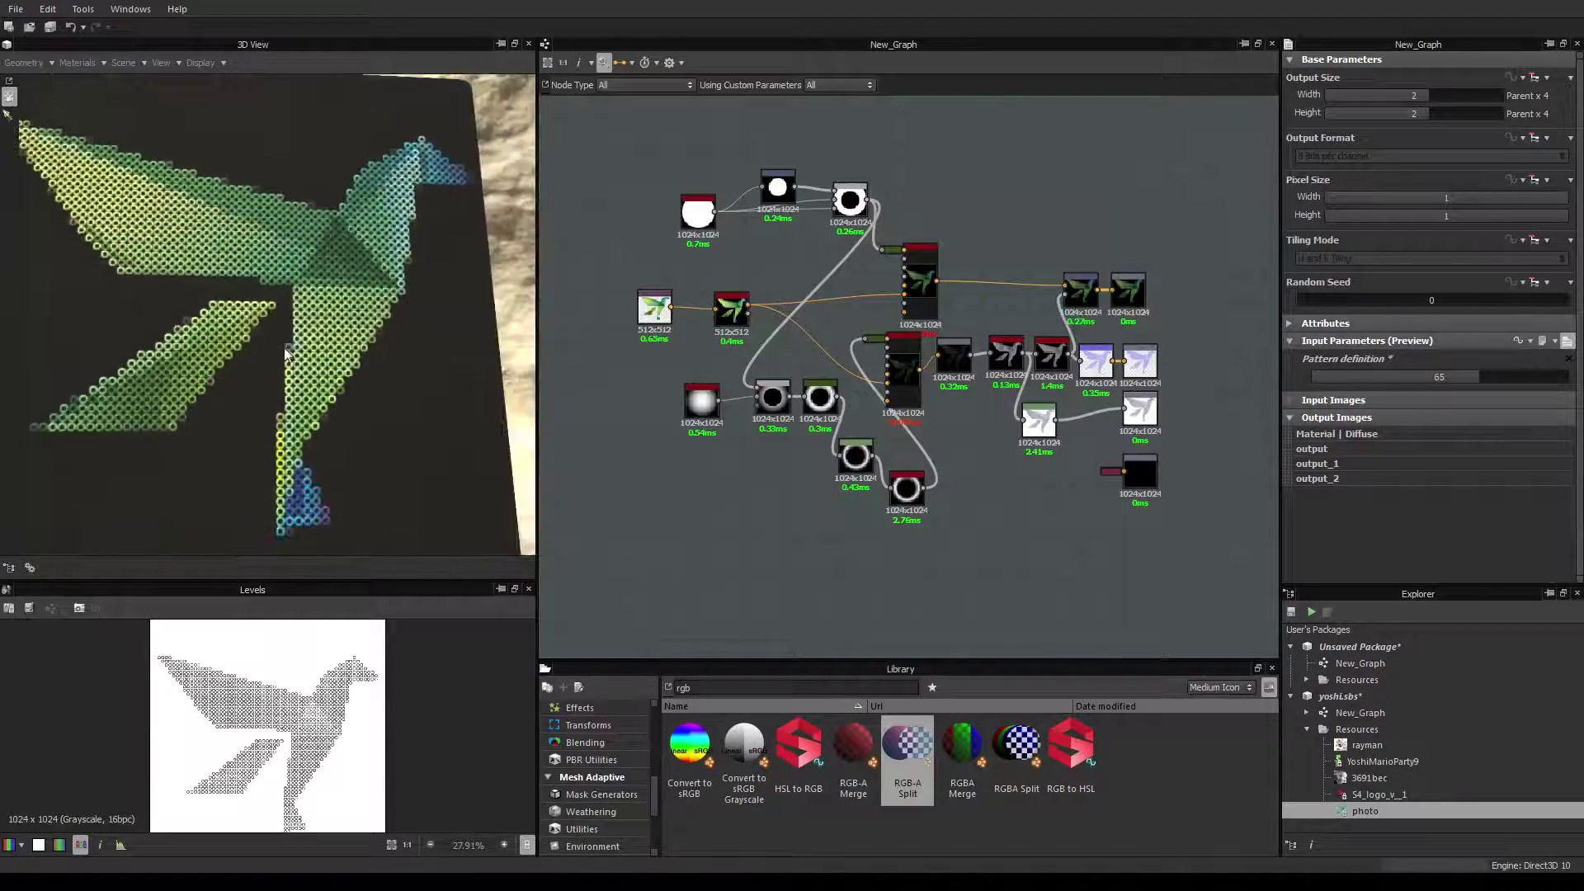
Set the graph's Pattern definition to 44 and check the bird in the 3D view.
{"action": "left_click_drag", "start_coordinate": [1469, 378], "coordinate": [1424, 378]}
{"action": "scroll", "coordinate": [405, 356], "scroll_direction": "up", "scroll_amount": 3}
{"action": "scroll", "coordinate": [405, 357], "scroll_direction": "down", "scroll_amount": 5}
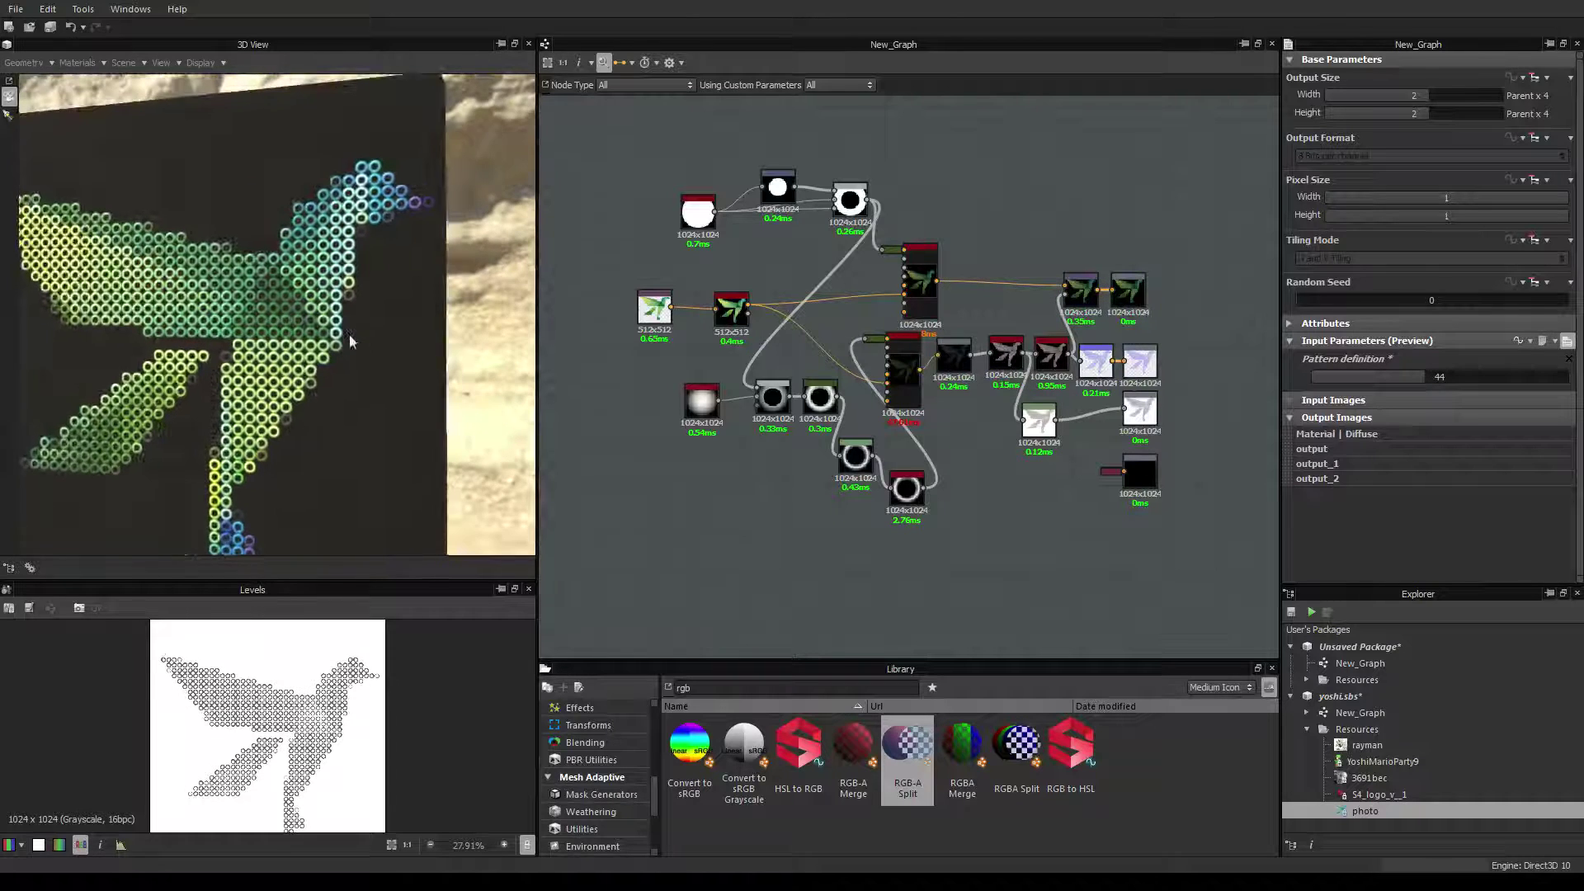
{"action": "scroll", "coordinate": [742, 381], "scroll_direction": "down", "scroll_amount": 2}
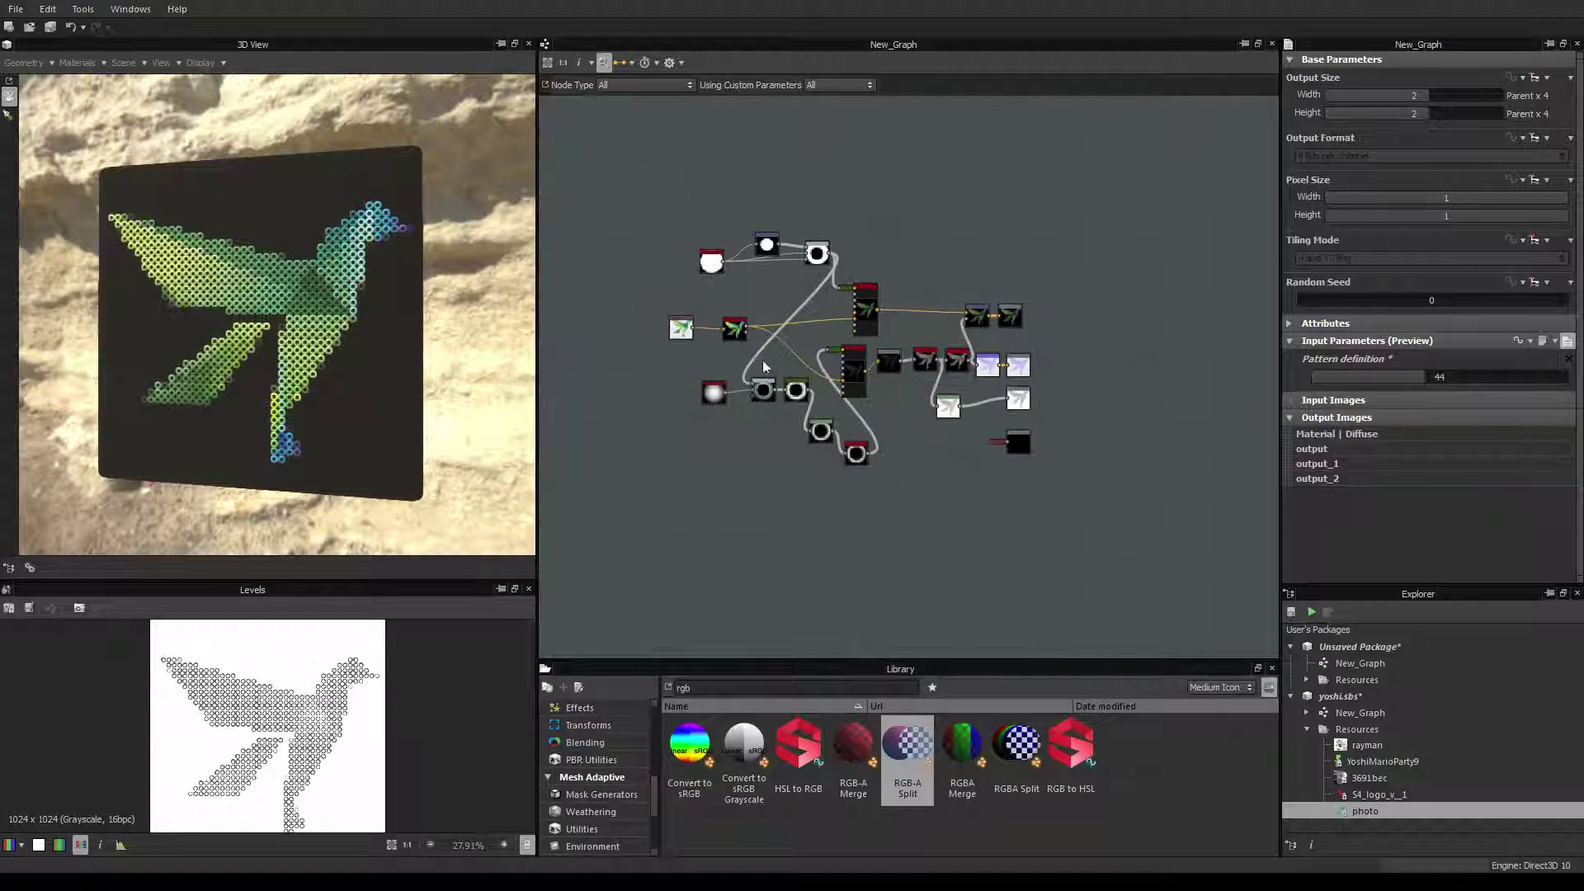
{"action": "middle_click_drag", "start_coordinate": [764, 294], "coordinate": [775, 310]}
{"action": "scroll", "coordinate": [775, 310], "scroll_direction": "up", "scroll_amount": 2}
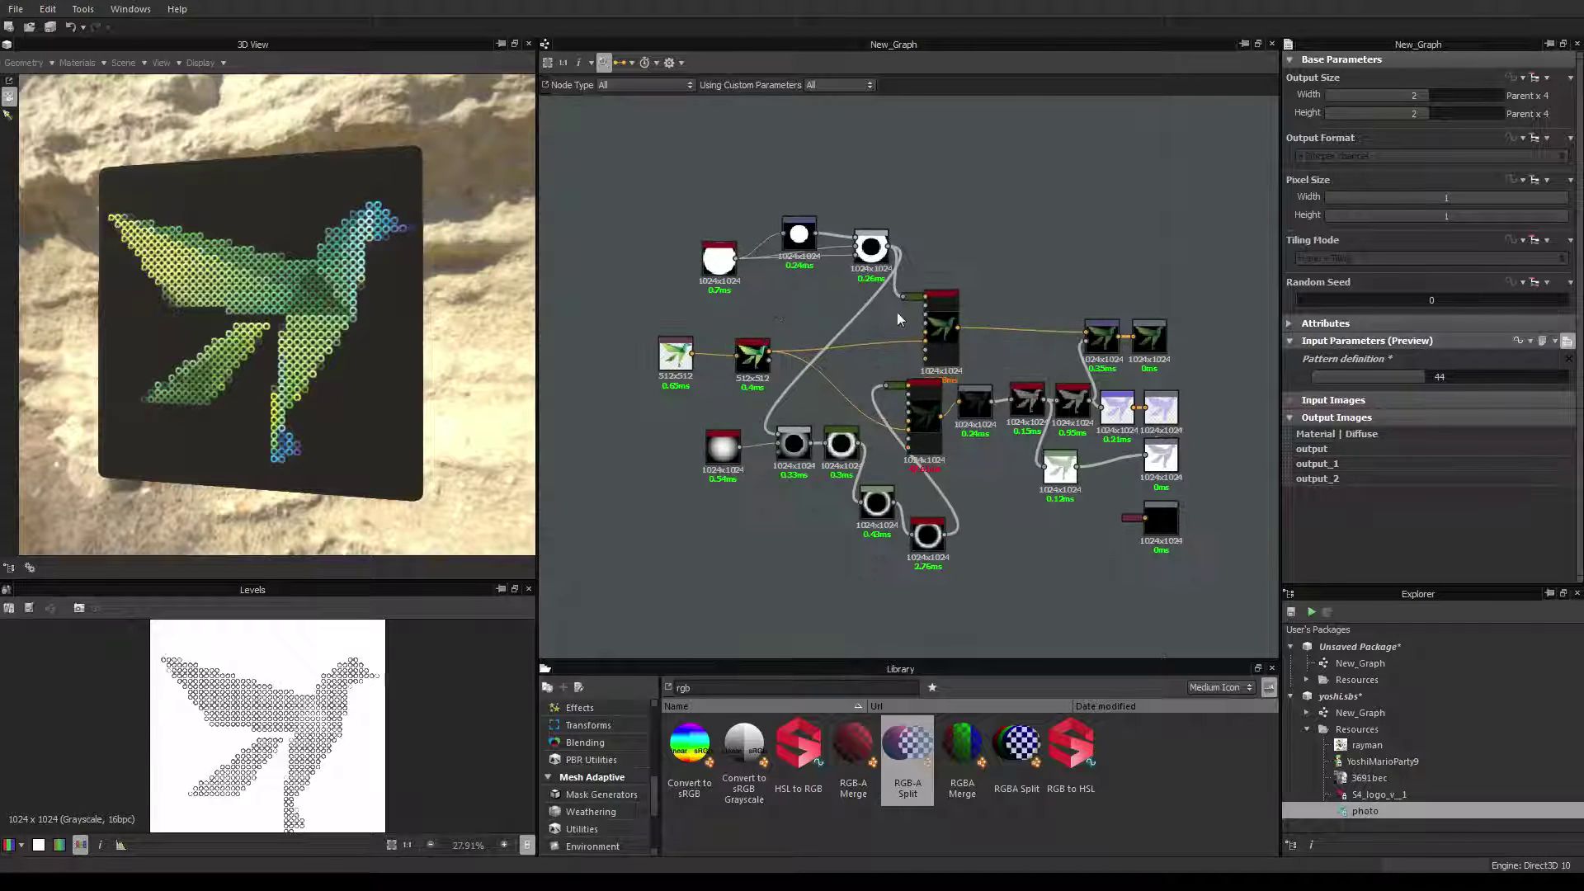
{"action": "middle_click_drag", "start_coordinate": [970, 267], "coordinate": [1021, 263]}
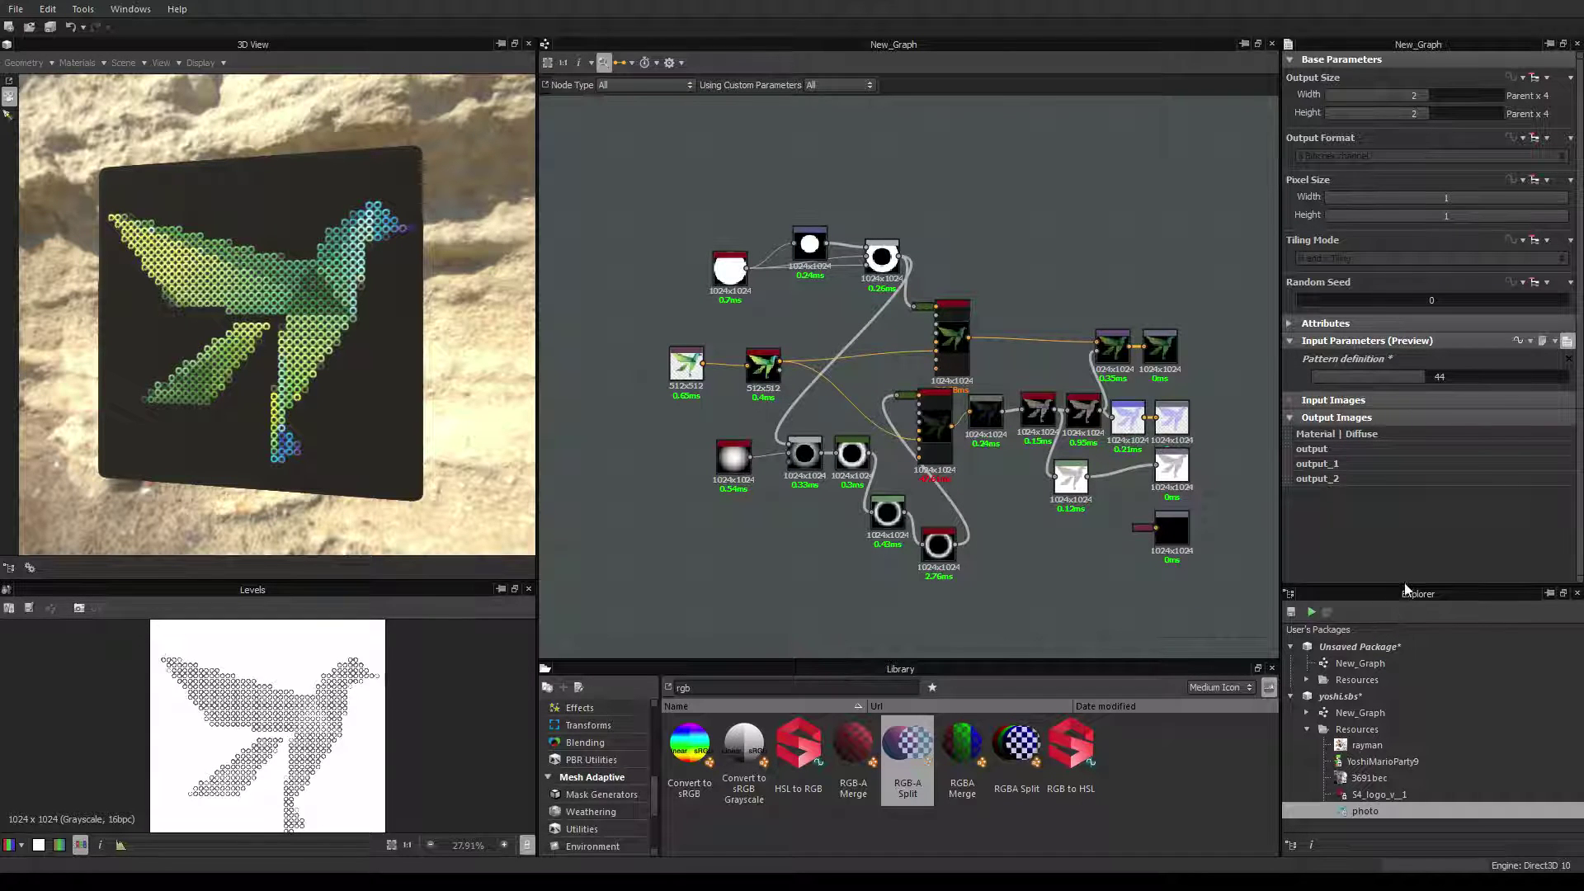
Start a new graph in the yoshi.sbs package using the Physically Based (metallic/roughness) template.
{"action": "left_click_drag", "start_coordinate": [1405, 582], "coordinate": [1405, 479]}
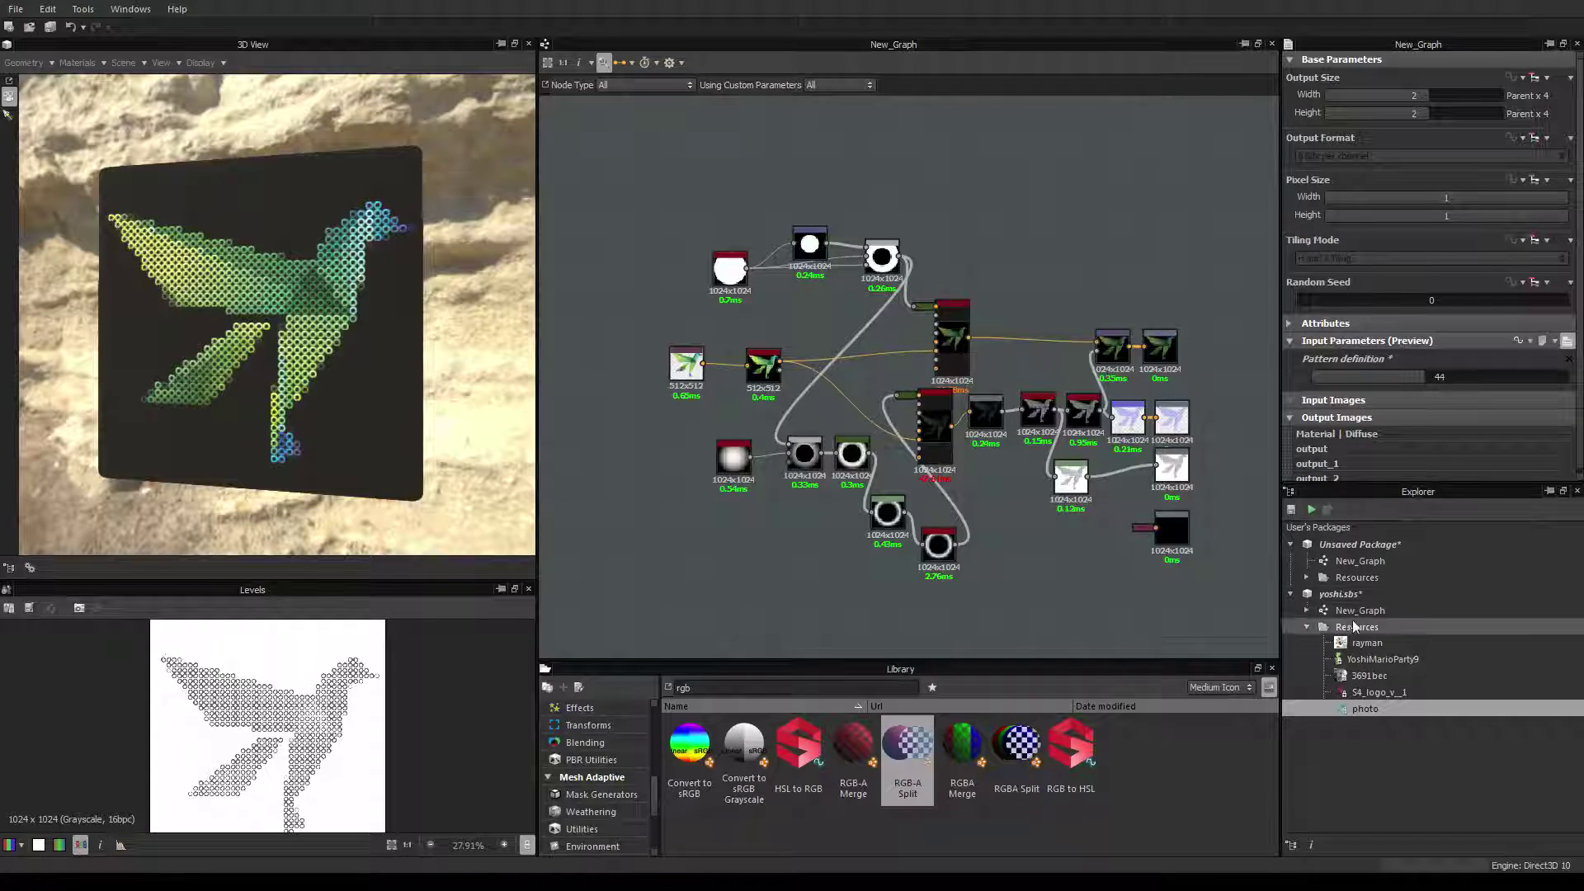
{"action": "left_click", "coordinate": [1341, 594]}
{"action": "right_click", "coordinate": [1345, 594]}
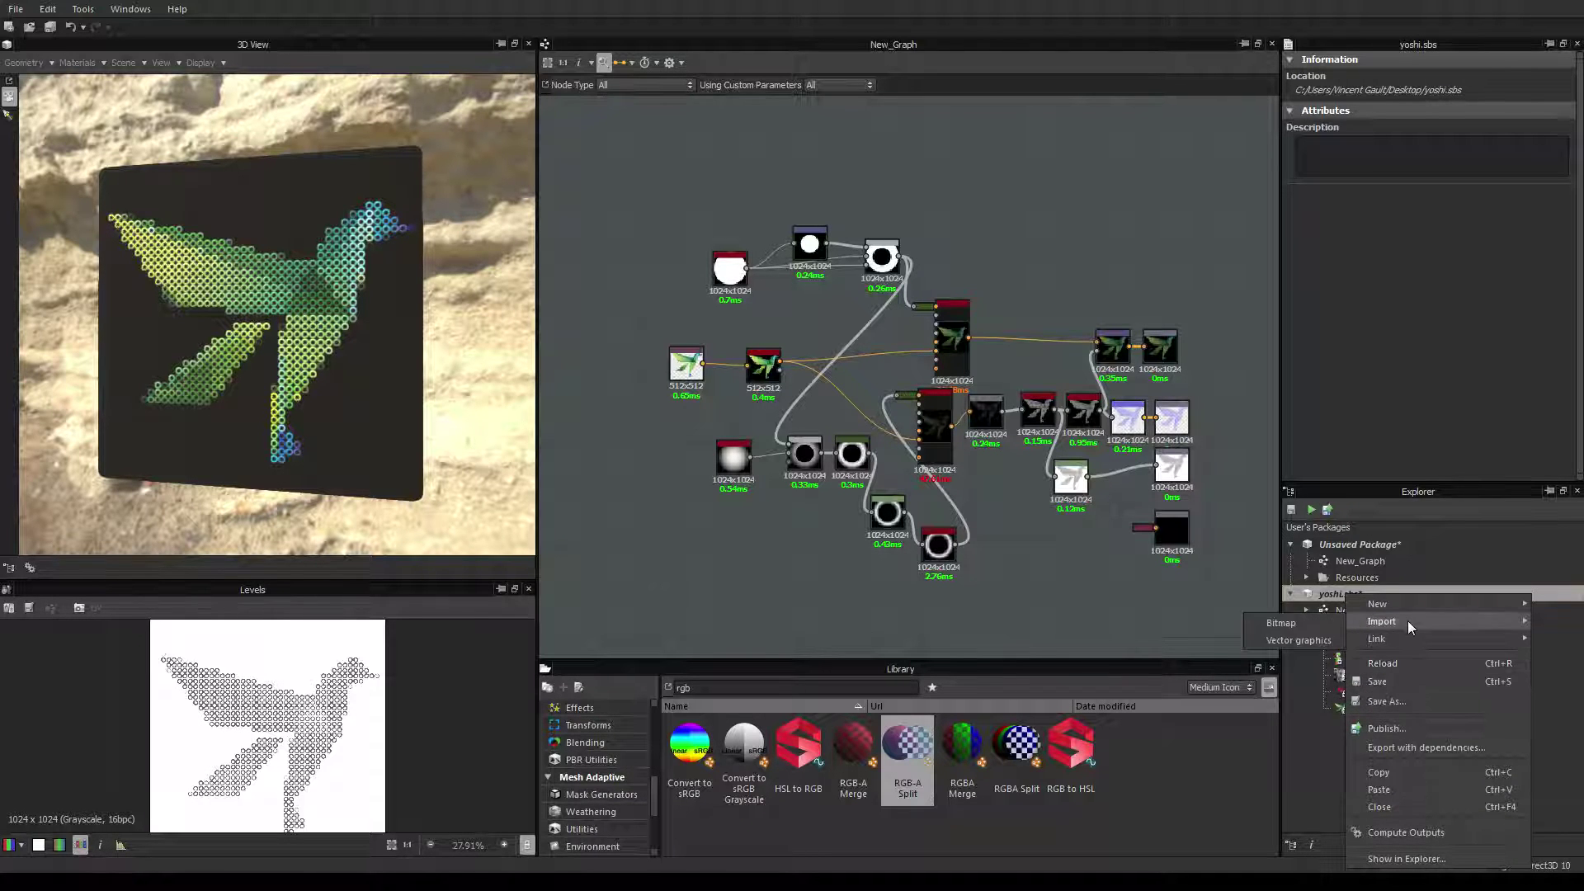
{"action": "mouse_move", "coordinate": [1412, 606]}
{"action": "left_click", "coordinate": [1279, 606]}
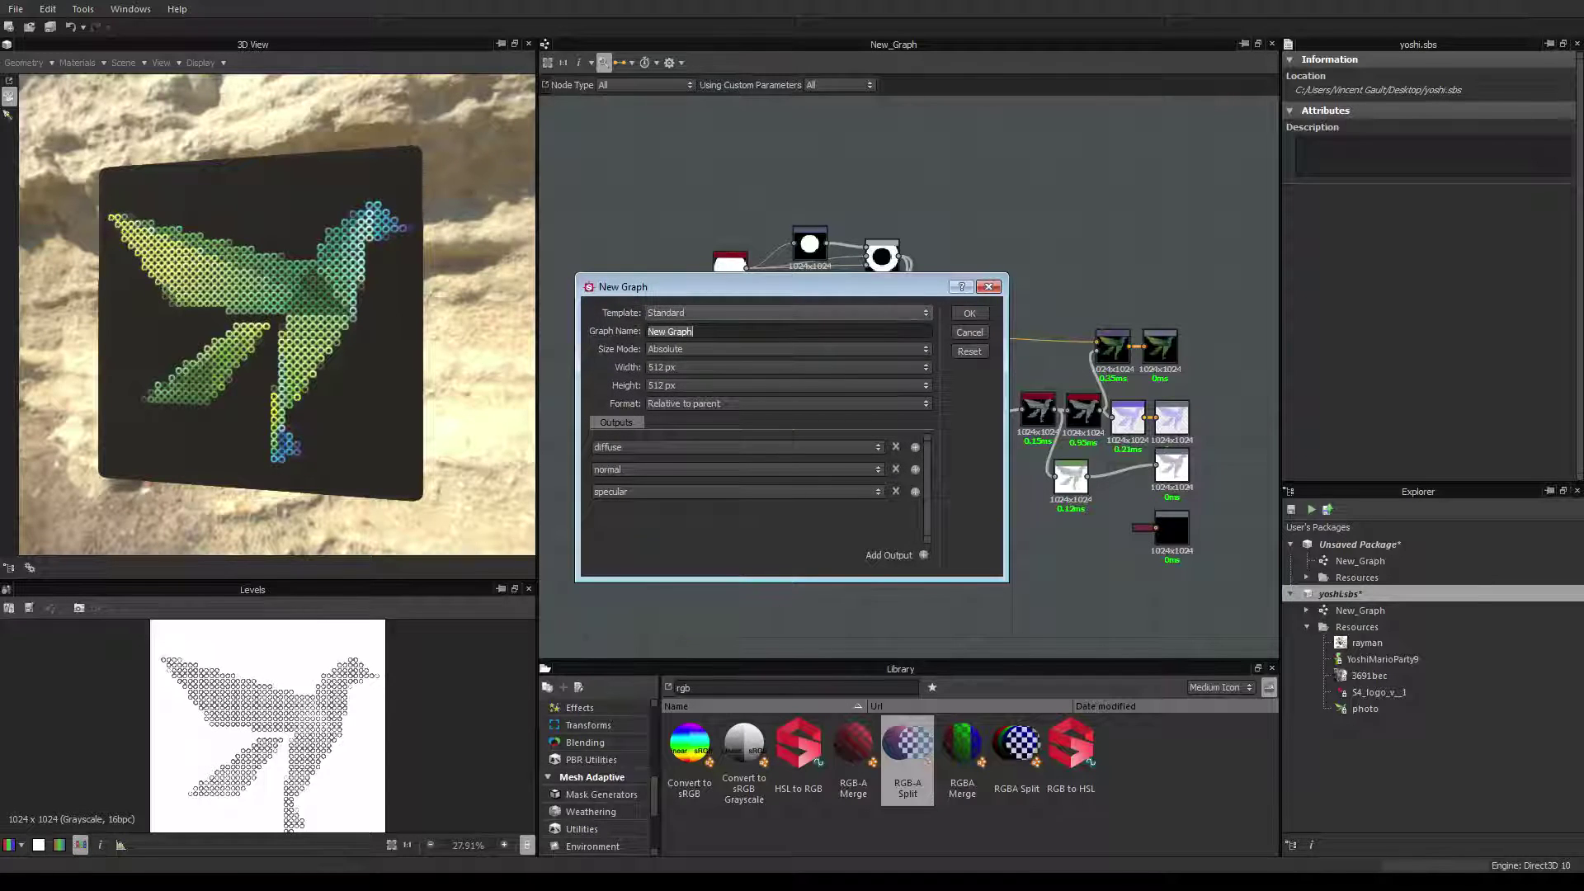
{"action": "left_click", "coordinate": [742, 313]}
{"action": "left_click", "coordinate": [743, 338]}
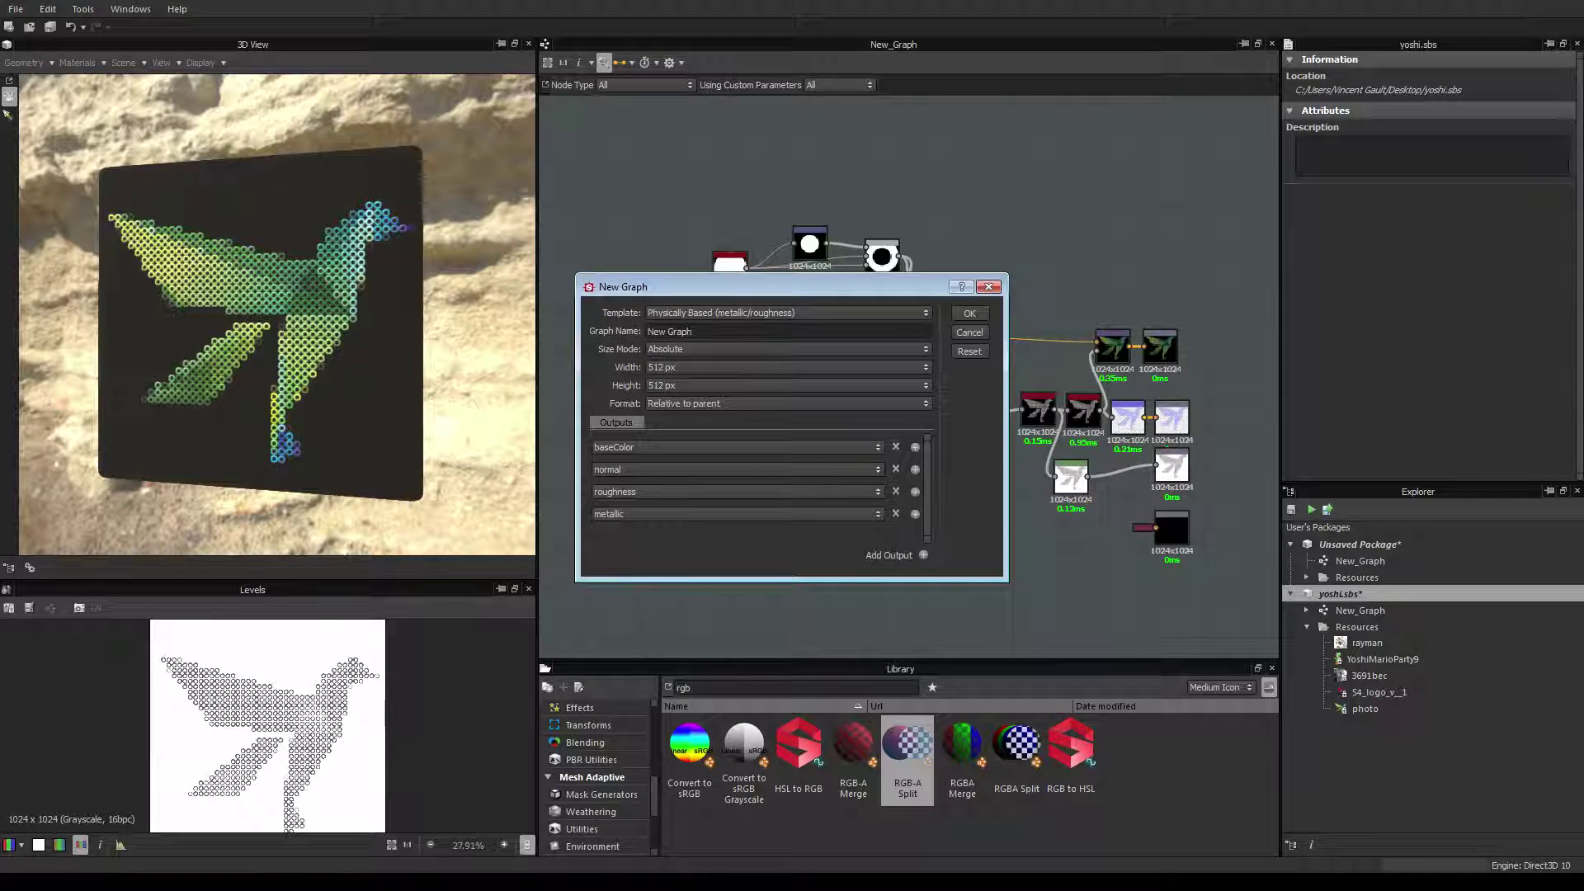
Set the new graph's size mode to Relative To Parent and create the graph.
{"action": "key", "text": "shift+Tab"}
{"action": "key", "text": "alt+Down"}
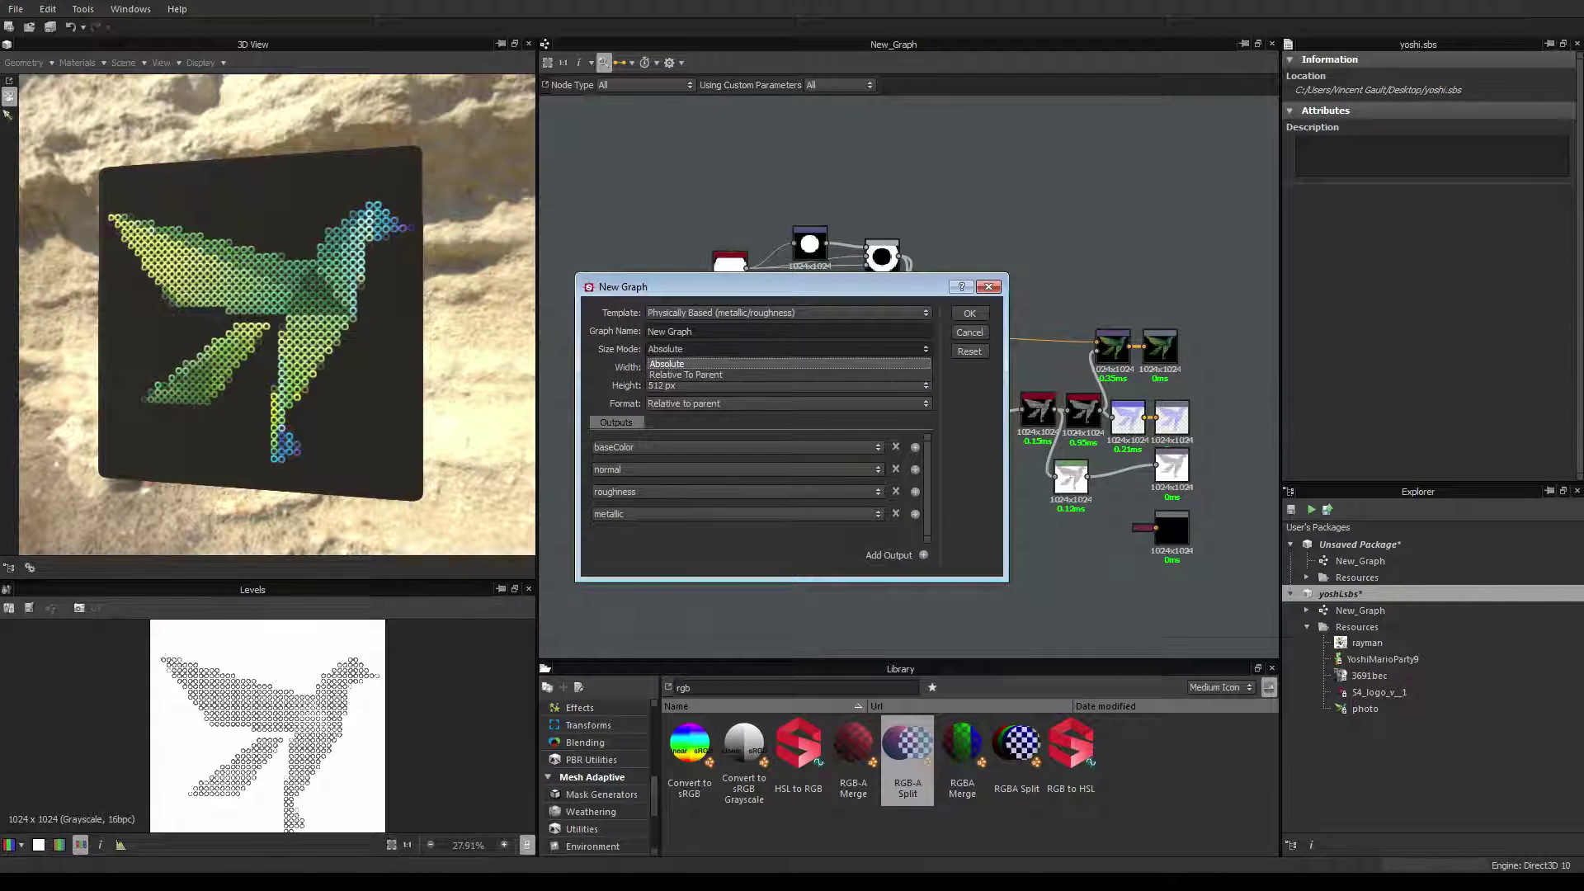
{"action": "key", "text": "Down"}
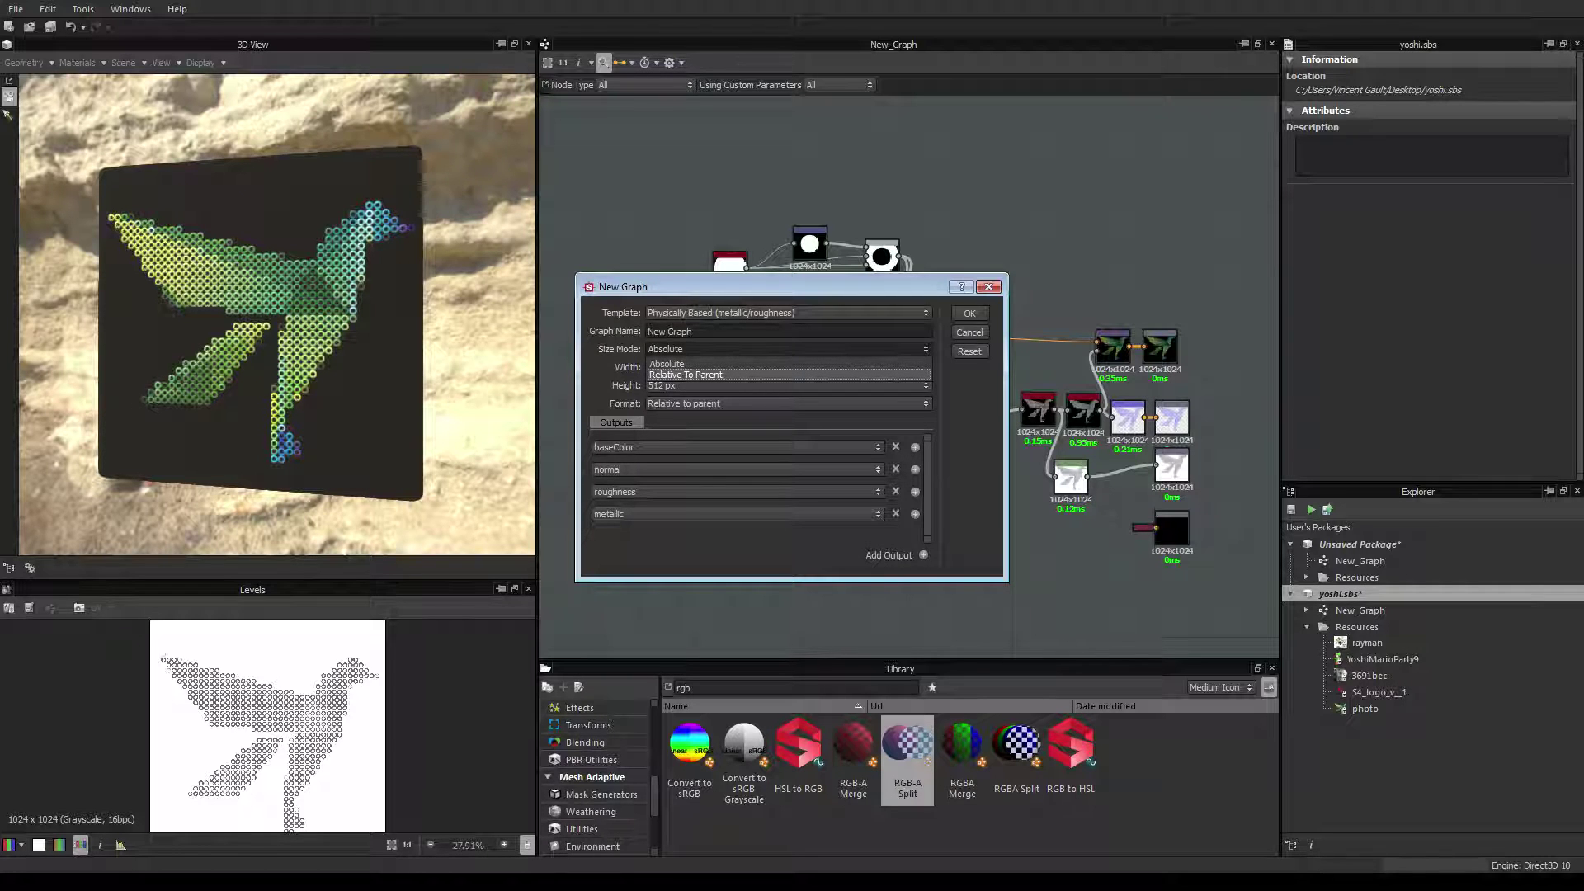
{"action": "key", "text": "Return"}
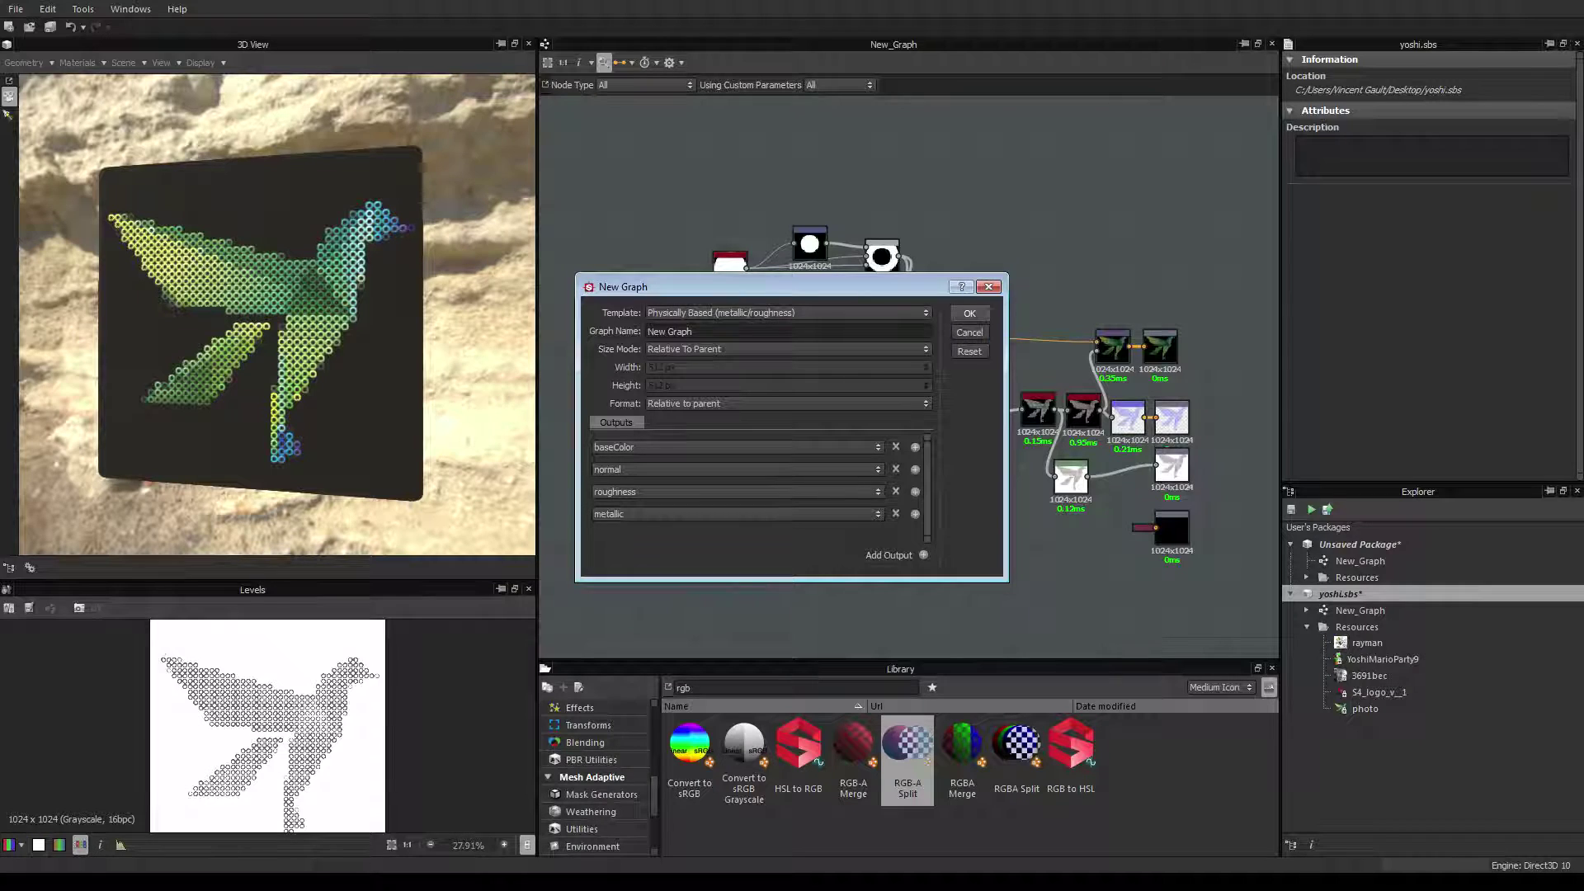
{"action": "left_click", "coordinate": [969, 312]}
{"action": "scroll", "coordinate": [720, 268], "scroll_direction": "down", "scroll_amount": 3}
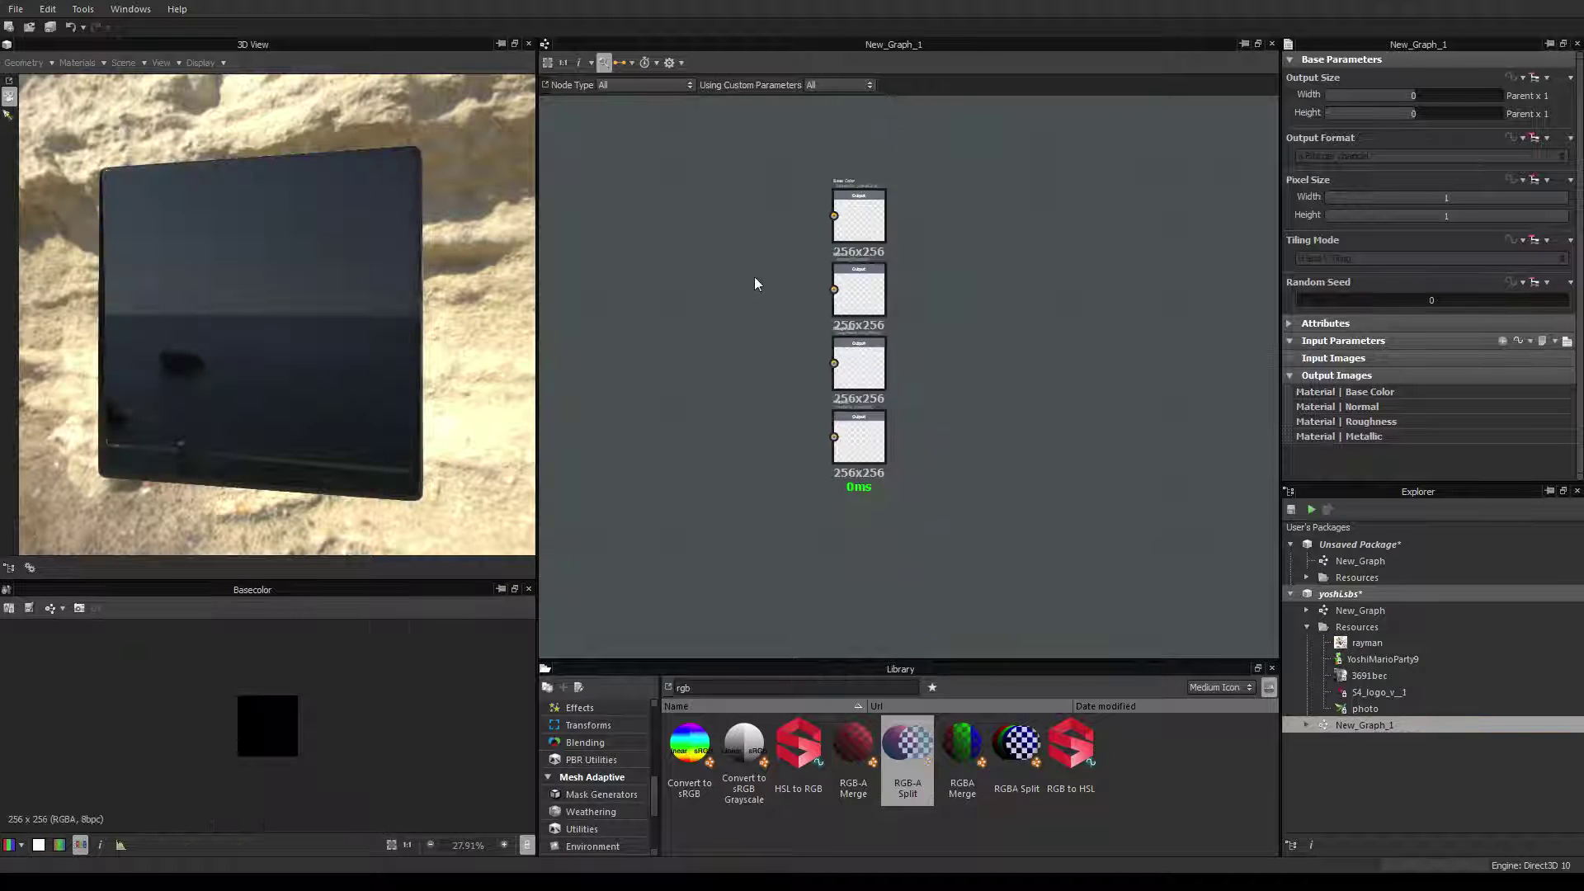
{"action": "middle_click_drag", "start_coordinate": [719, 273], "coordinate": [765, 285]}
{"action": "scroll", "coordinate": [883, 287], "scroll_direction": "up", "scroll_amount": 3}
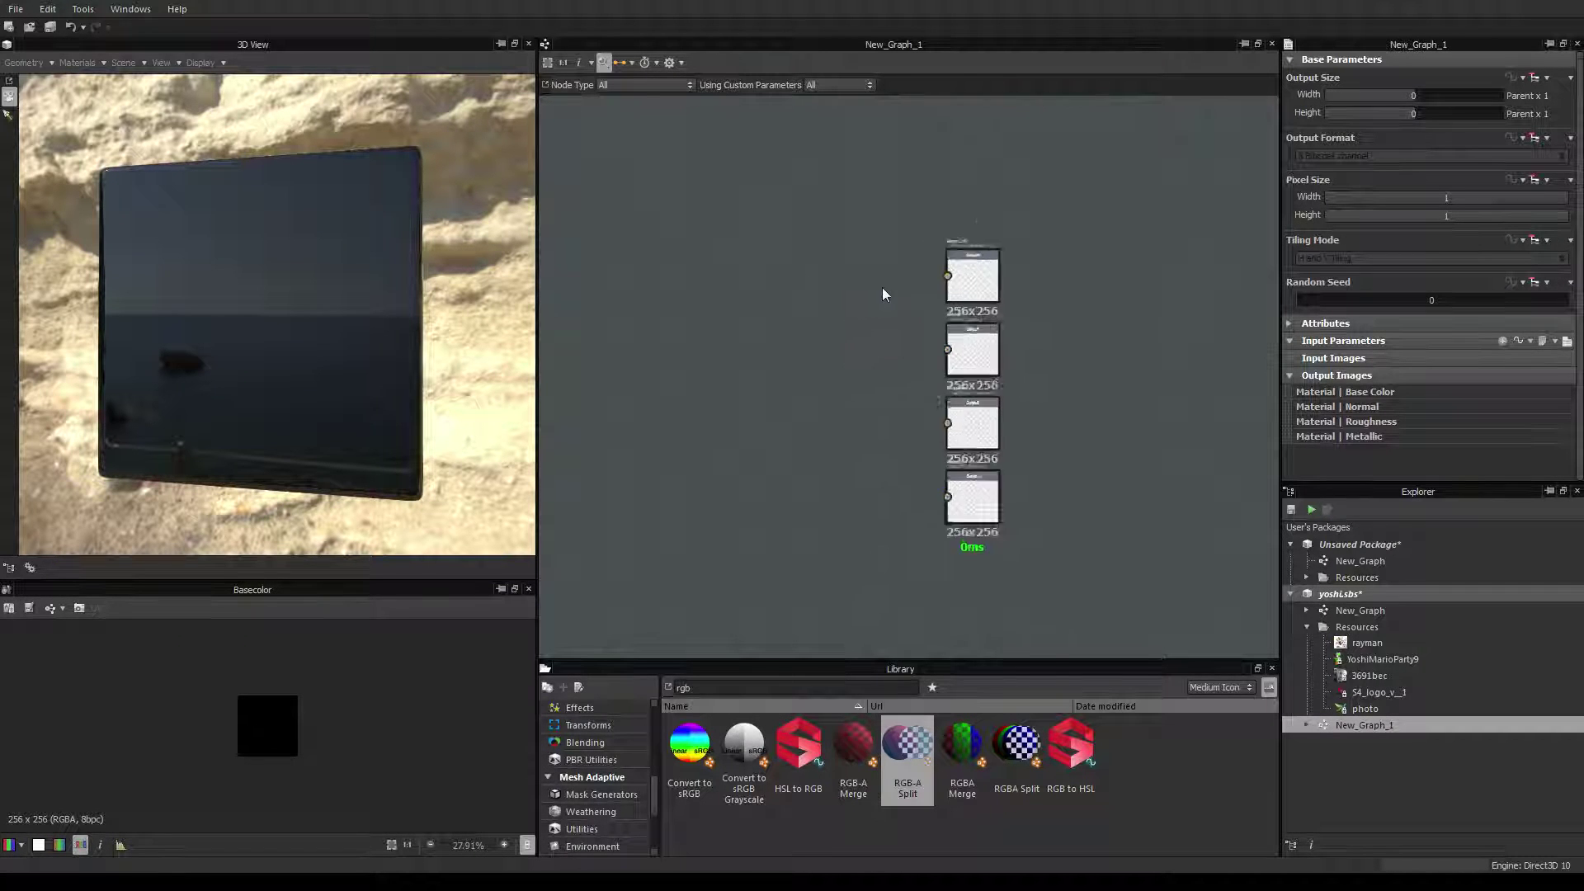
{"action": "left_click_drag", "start_coordinate": [314, 283], "coordinate": [243, 308]}
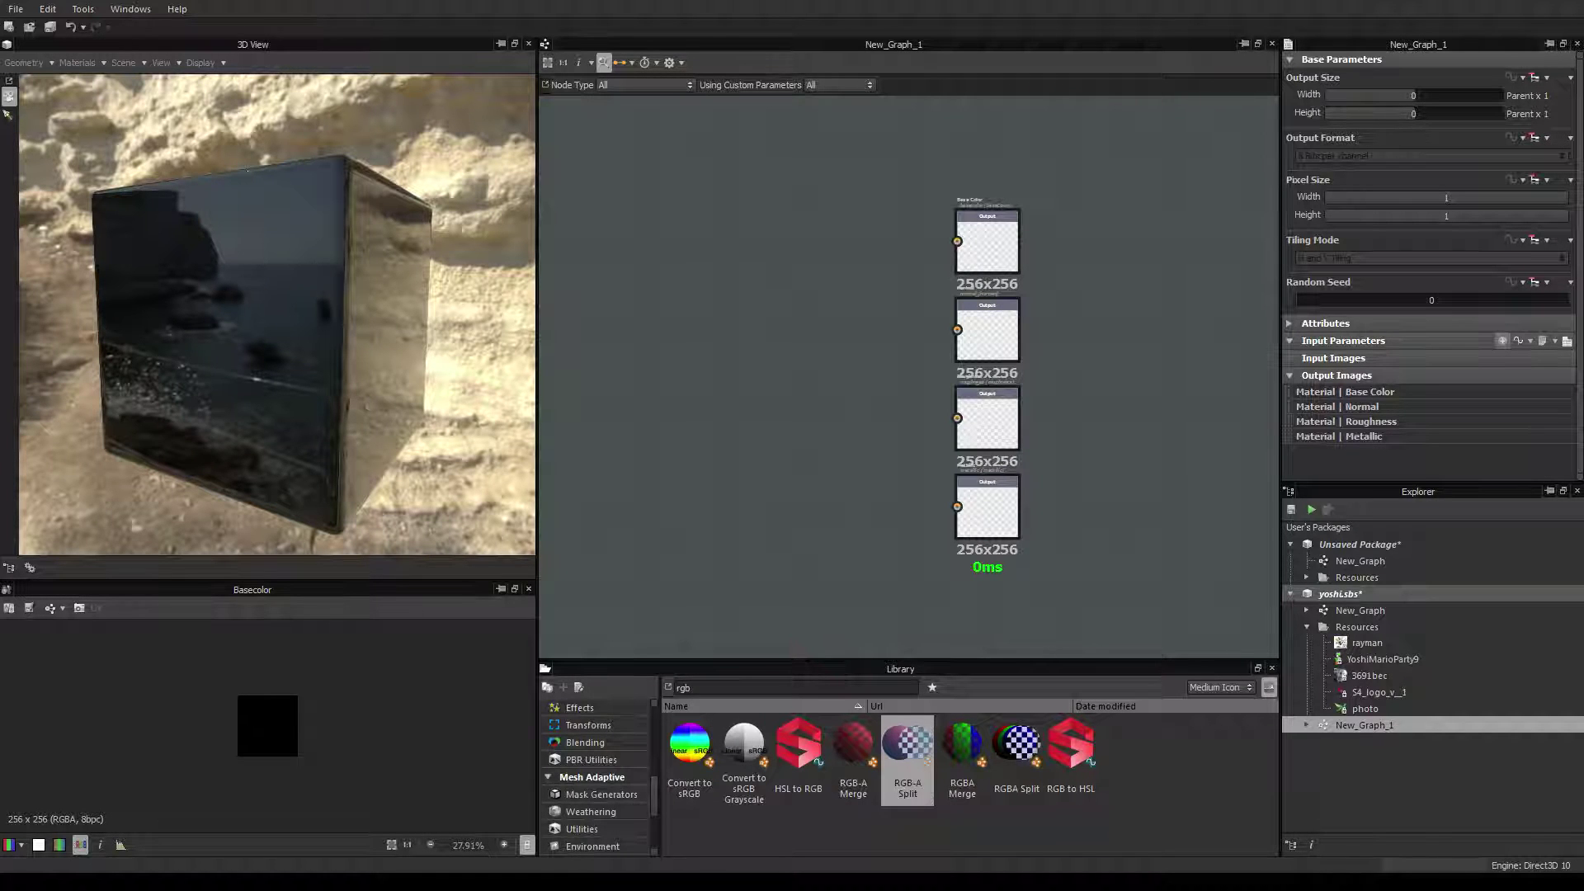
Add a Float1 input parameter to the new graph and give it the identifier beadsDensity.
{"action": "left_click", "coordinate": [1502, 340]}
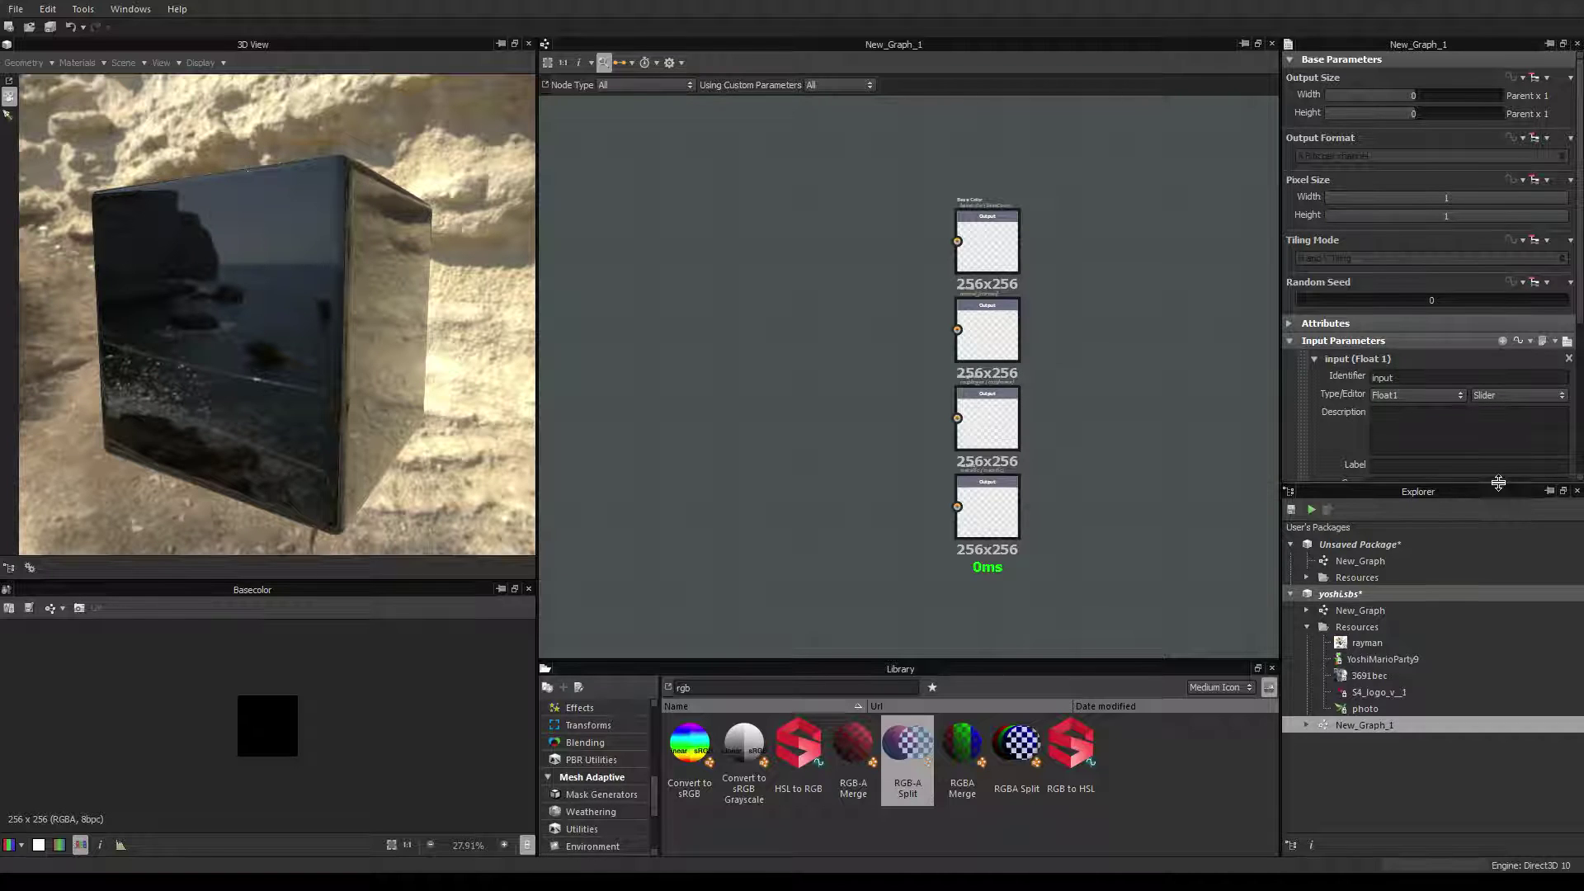
{"action": "left_click_drag", "start_coordinate": [1500, 492], "coordinate": [1499, 737]}
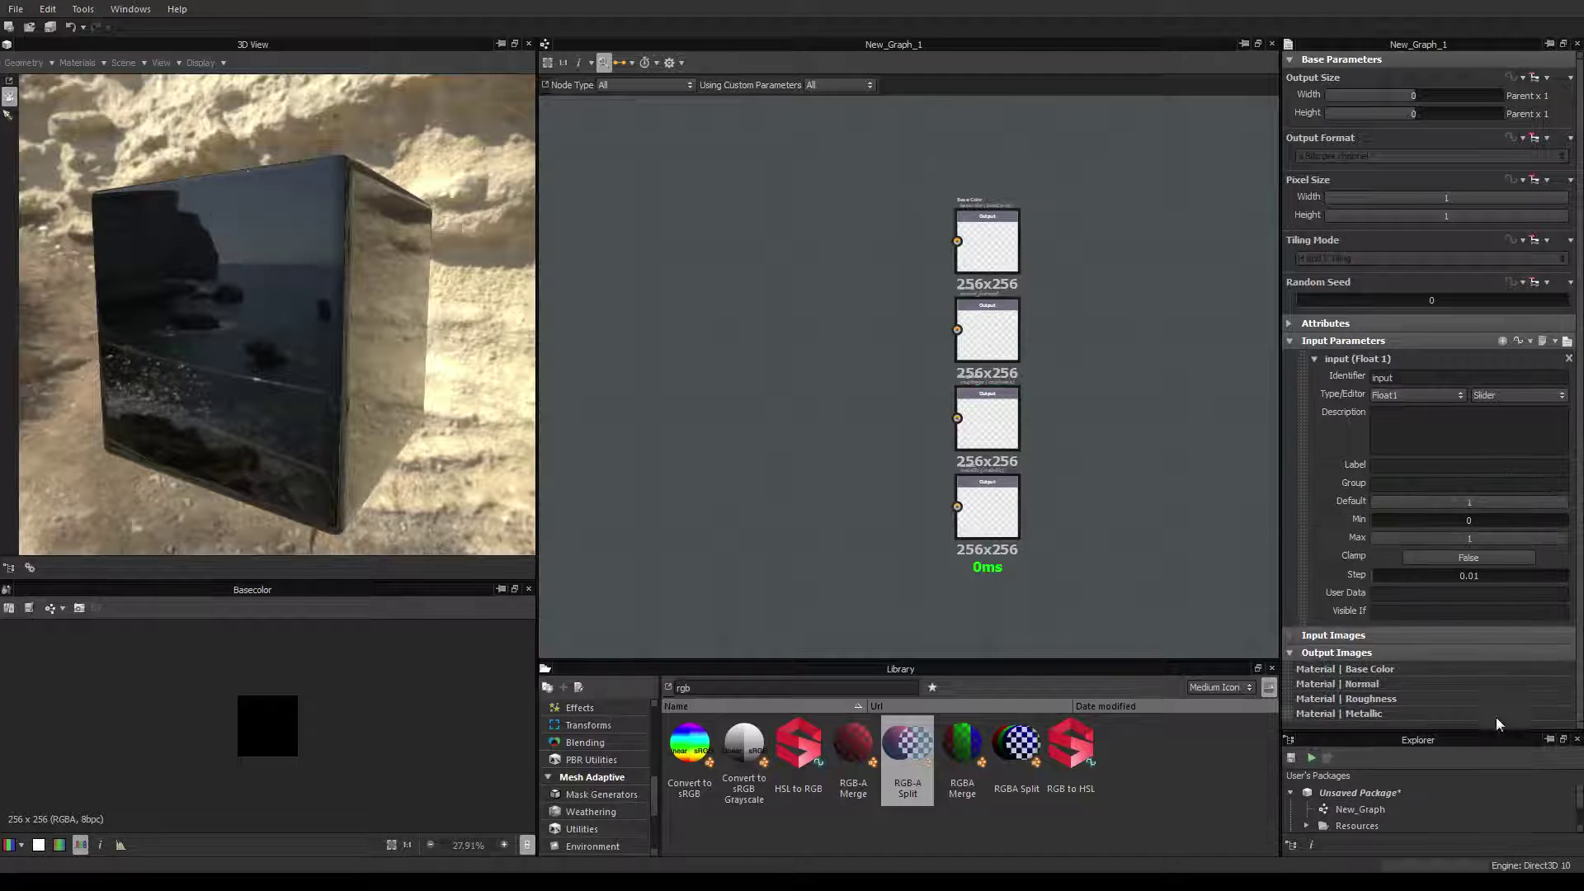
{"action": "double_click", "coordinate": [1402, 377]}
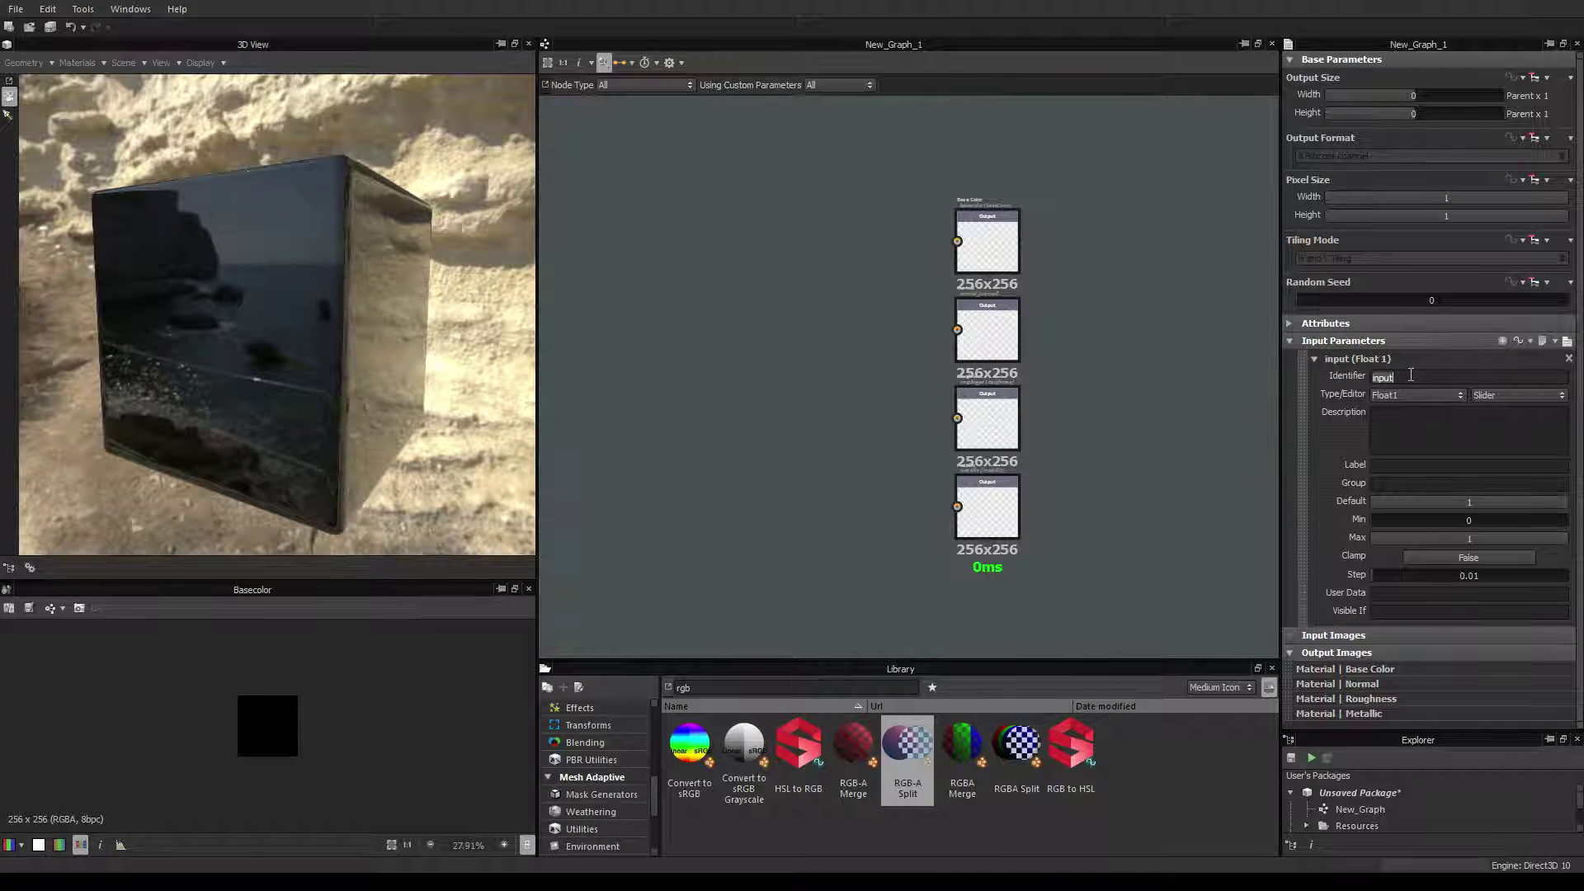
{"action": "type", "text": "beadsNuller"}
{"action": "key", "text": "BackSpace"}
{"action": "key", "text": "BackSpace"}
{"action": "type", "text": "Density"}
Label the beadsDensity parameter "beads Density", reusing its identifier text with a space inserted.
{"action": "double_click", "coordinate": [1411, 377]}
{"action": "key", "text": "ctrl+c"}
{"action": "left_click", "coordinate": [1394, 465]}
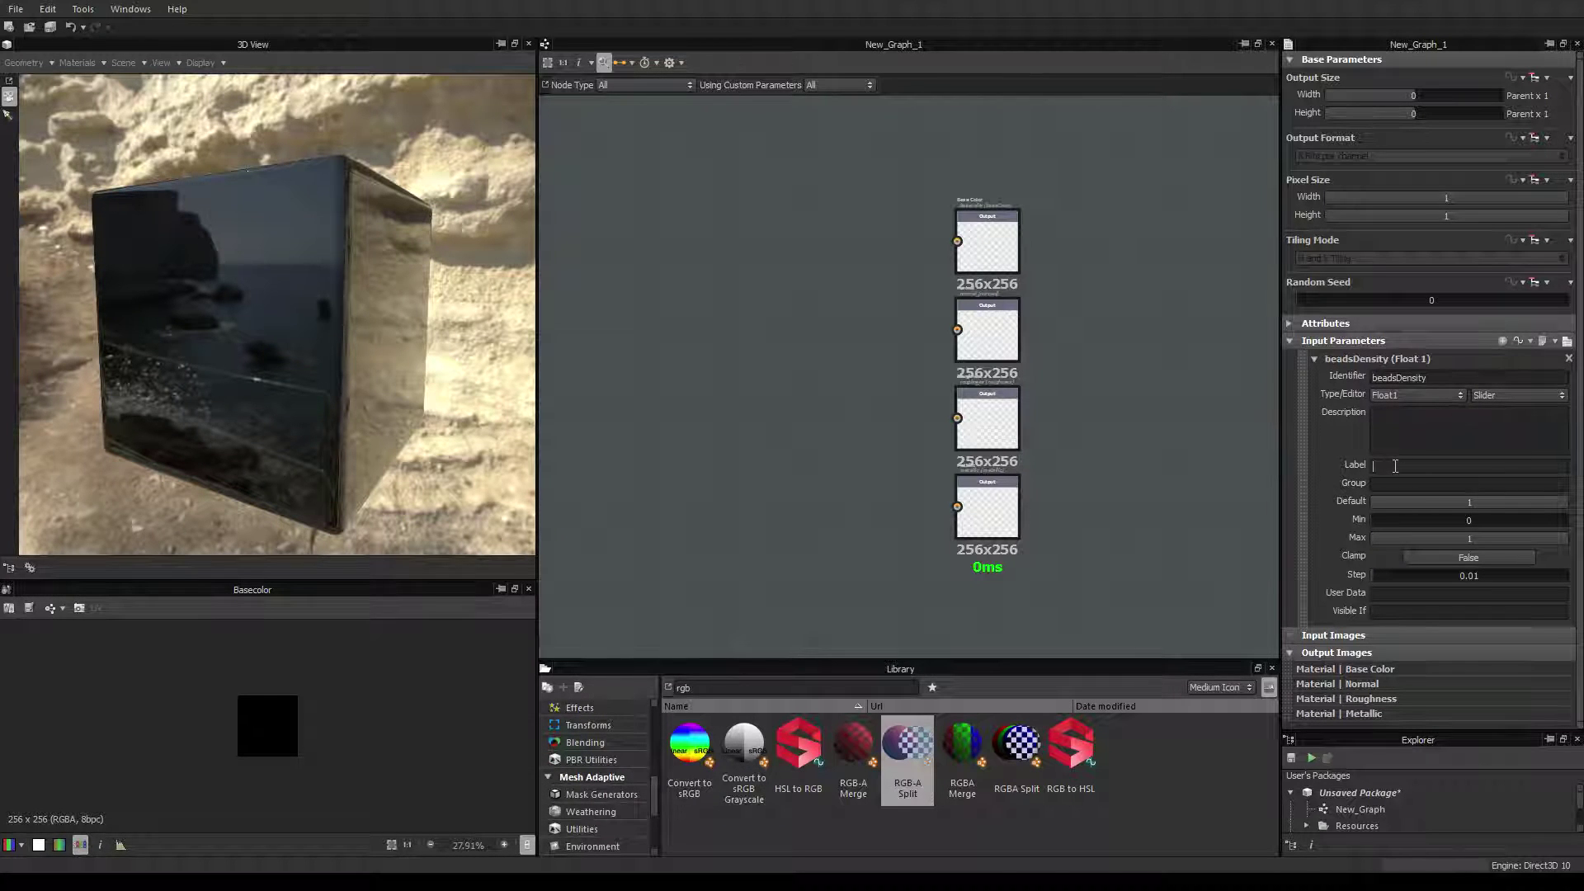
{"action": "key", "text": "ctrl+v"}
{"action": "left_click", "coordinate": [1397, 467]}
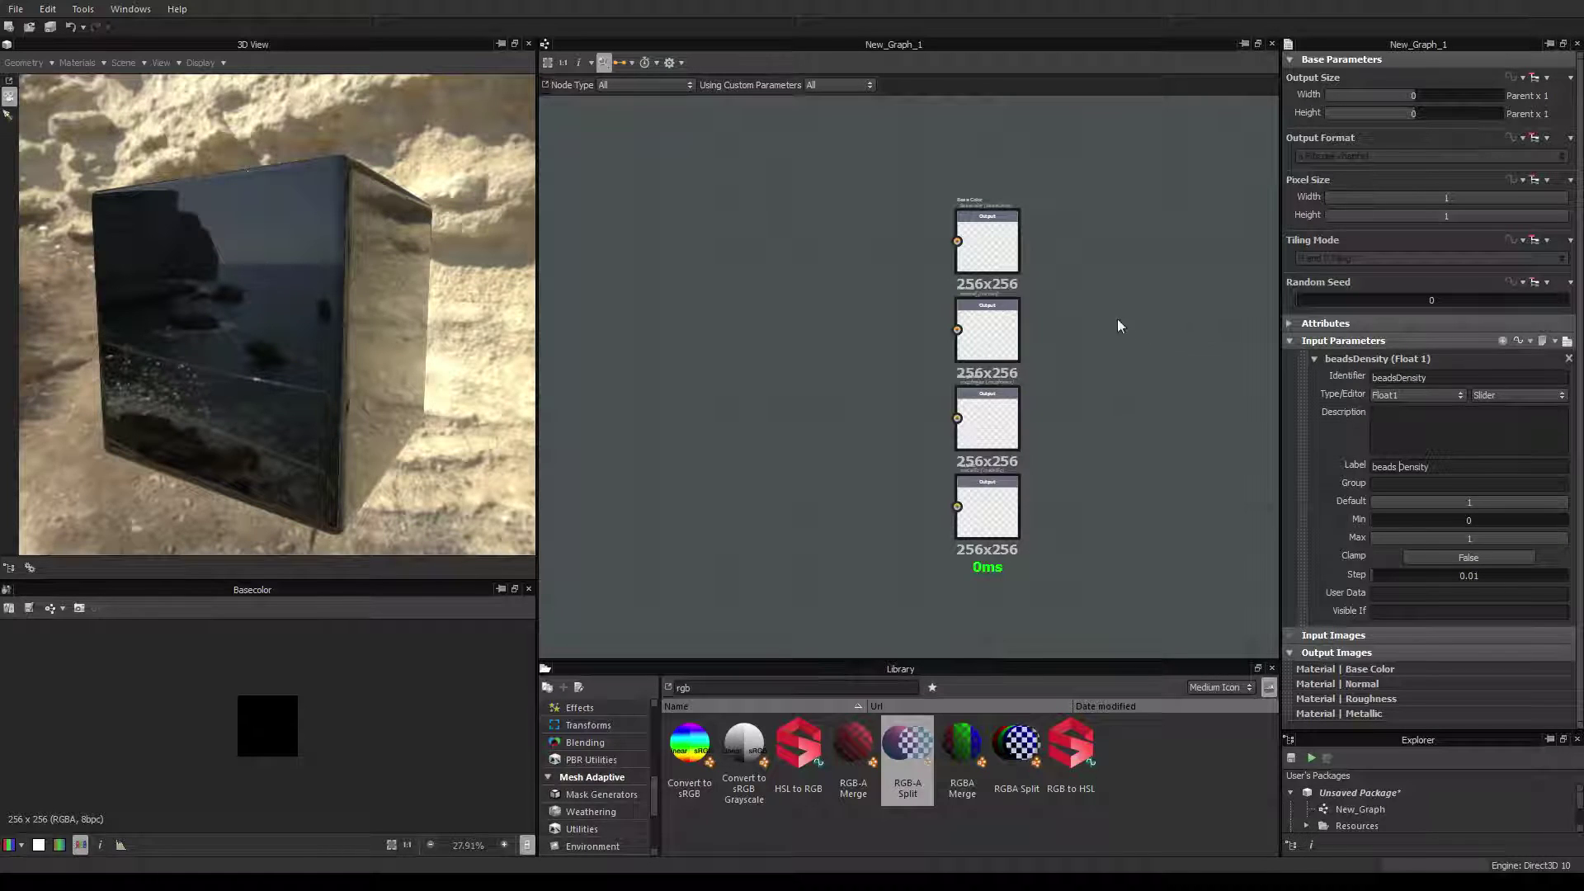
Find the Shape node in the library with "shape", place it to the left of the output nodes and select it.
{"action": "mouse_move", "coordinate": [746, 302]}
{"action": "middle_mouse_down"}
{"action": "mouse_move", "coordinate": [797, 287]}
{"action": "mouse_move", "coordinate": [831, 305]}
{"action": "mouse_move", "coordinate": [689, 293]}
{"action": "mouse_move", "coordinate": [743, 291]}
{"action": "middle_mouse_up"}
{"action": "scroll", "coordinate": [745, 280], "scroll_direction": "down", "scroll_amount": 3}
{"action": "scroll", "coordinate": [729, 300], "scroll_direction": "up", "scroll_amount": 1}
{"action": "scroll", "coordinate": [670, 299], "scroll_direction": "up", "scroll_amount": 2}
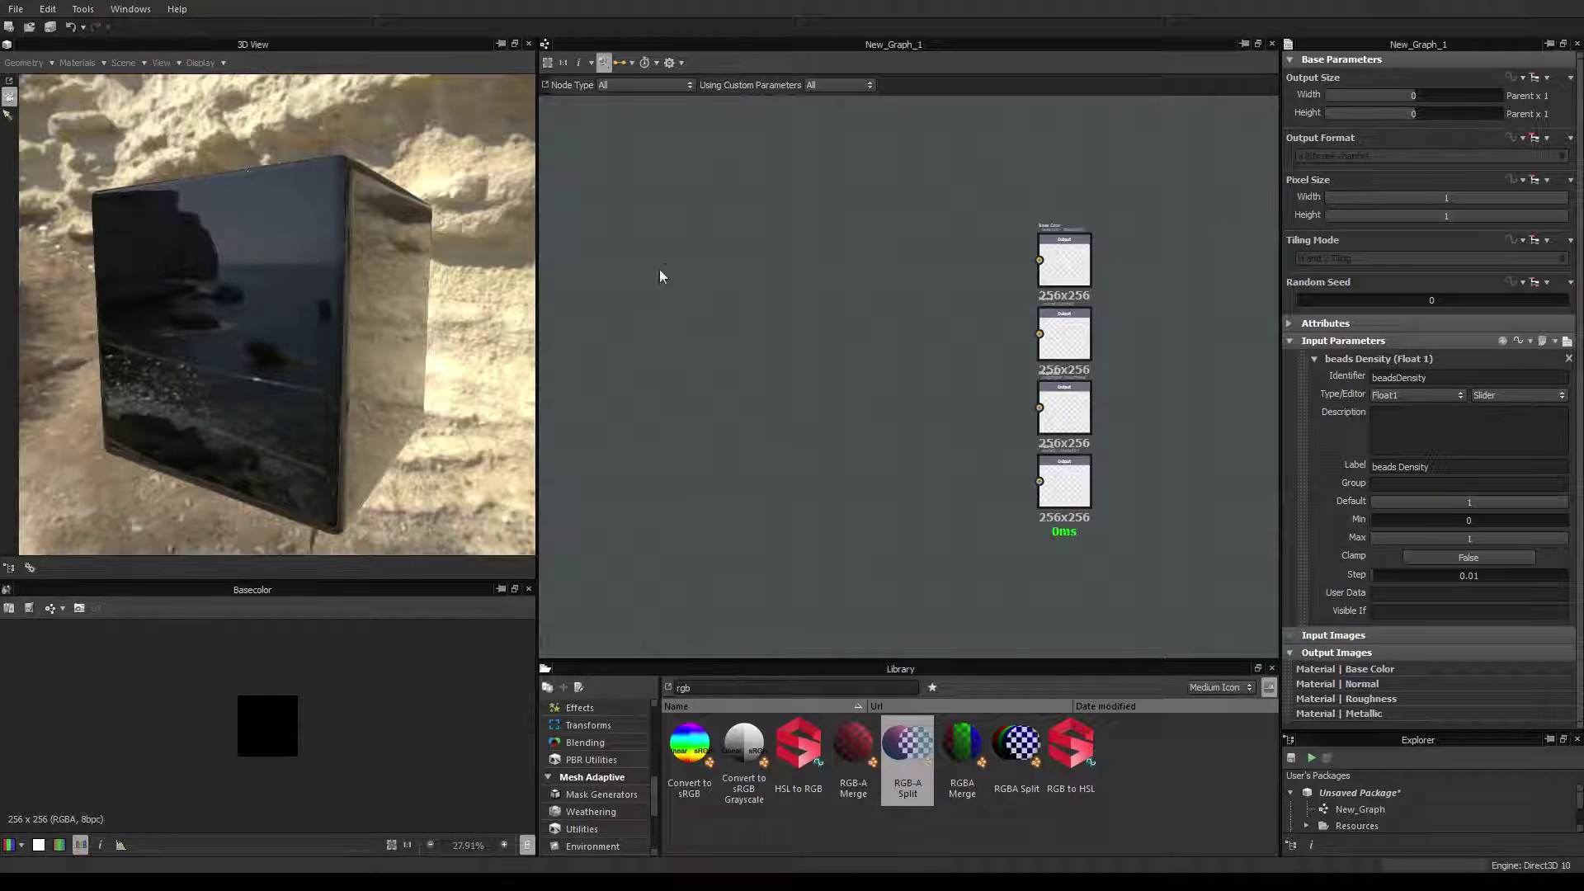
{"action": "middle_click_drag", "start_coordinate": [661, 272], "coordinate": [735, 269]}
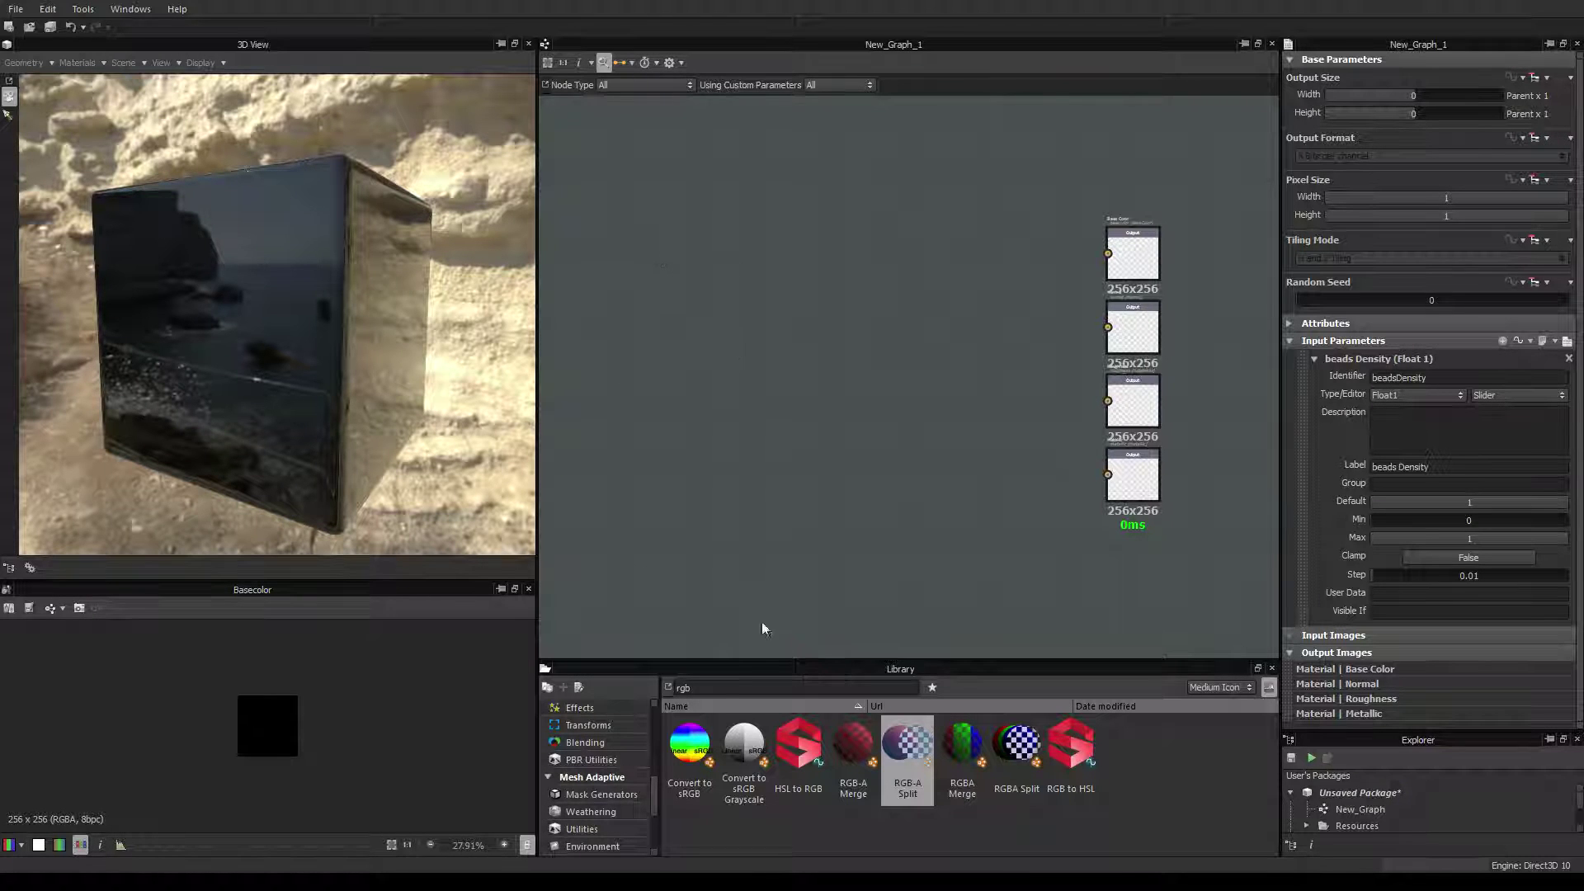
{"action": "double_click", "coordinate": [724, 688]}
{"action": "type", "text": "shape"}
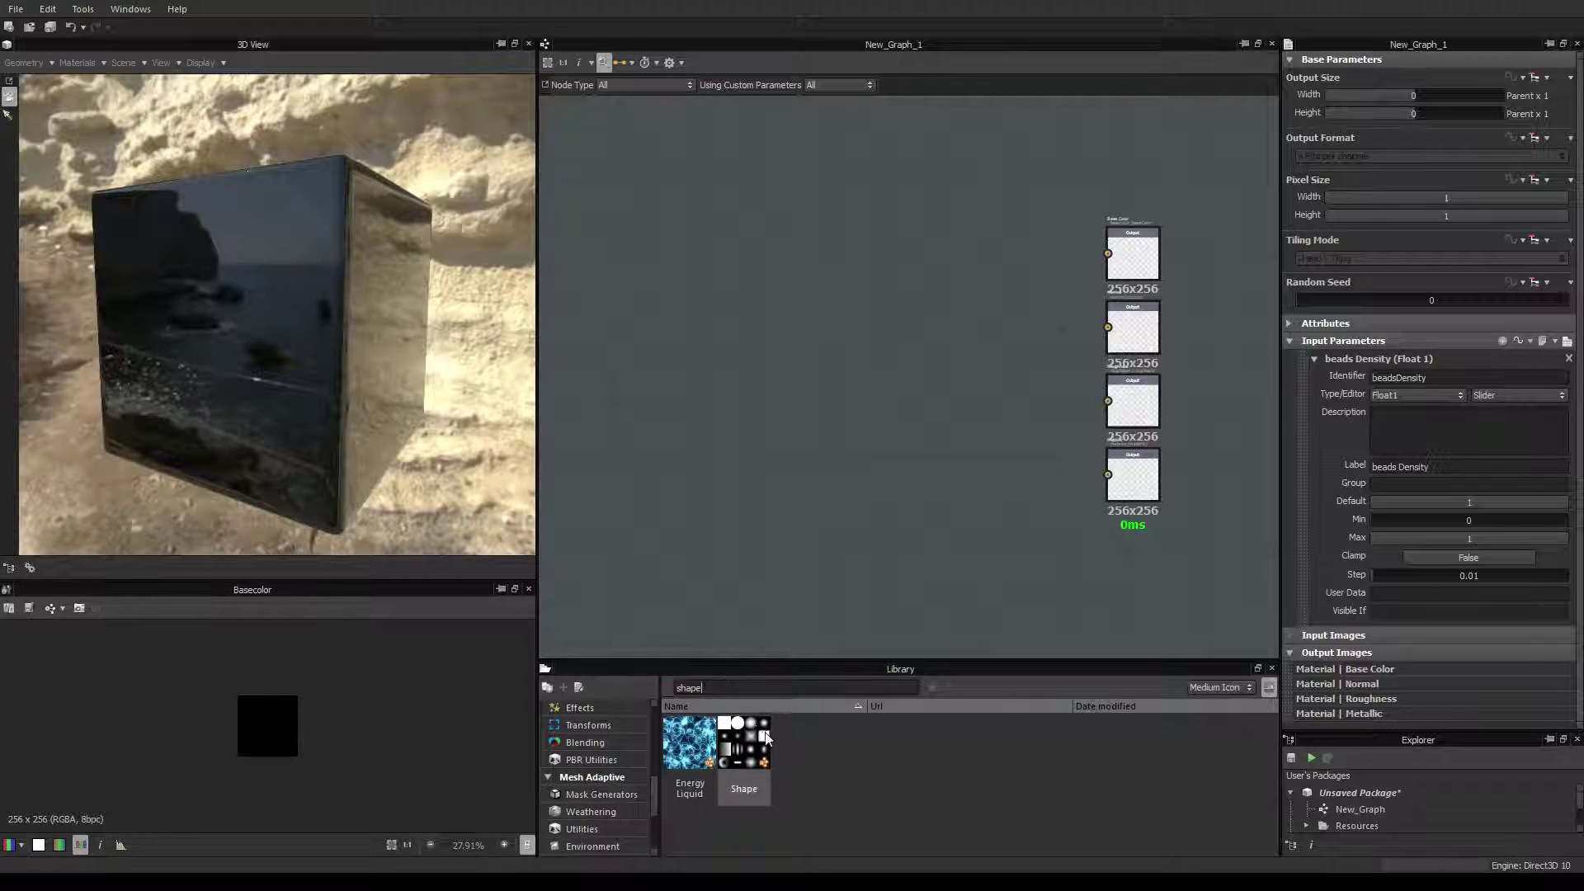
{"action": "left_click_drag", "start_coordinate": [744, 746], "coordinate": [669, 238]}
{"action": "left_click", "coordinate": [686, 254]}
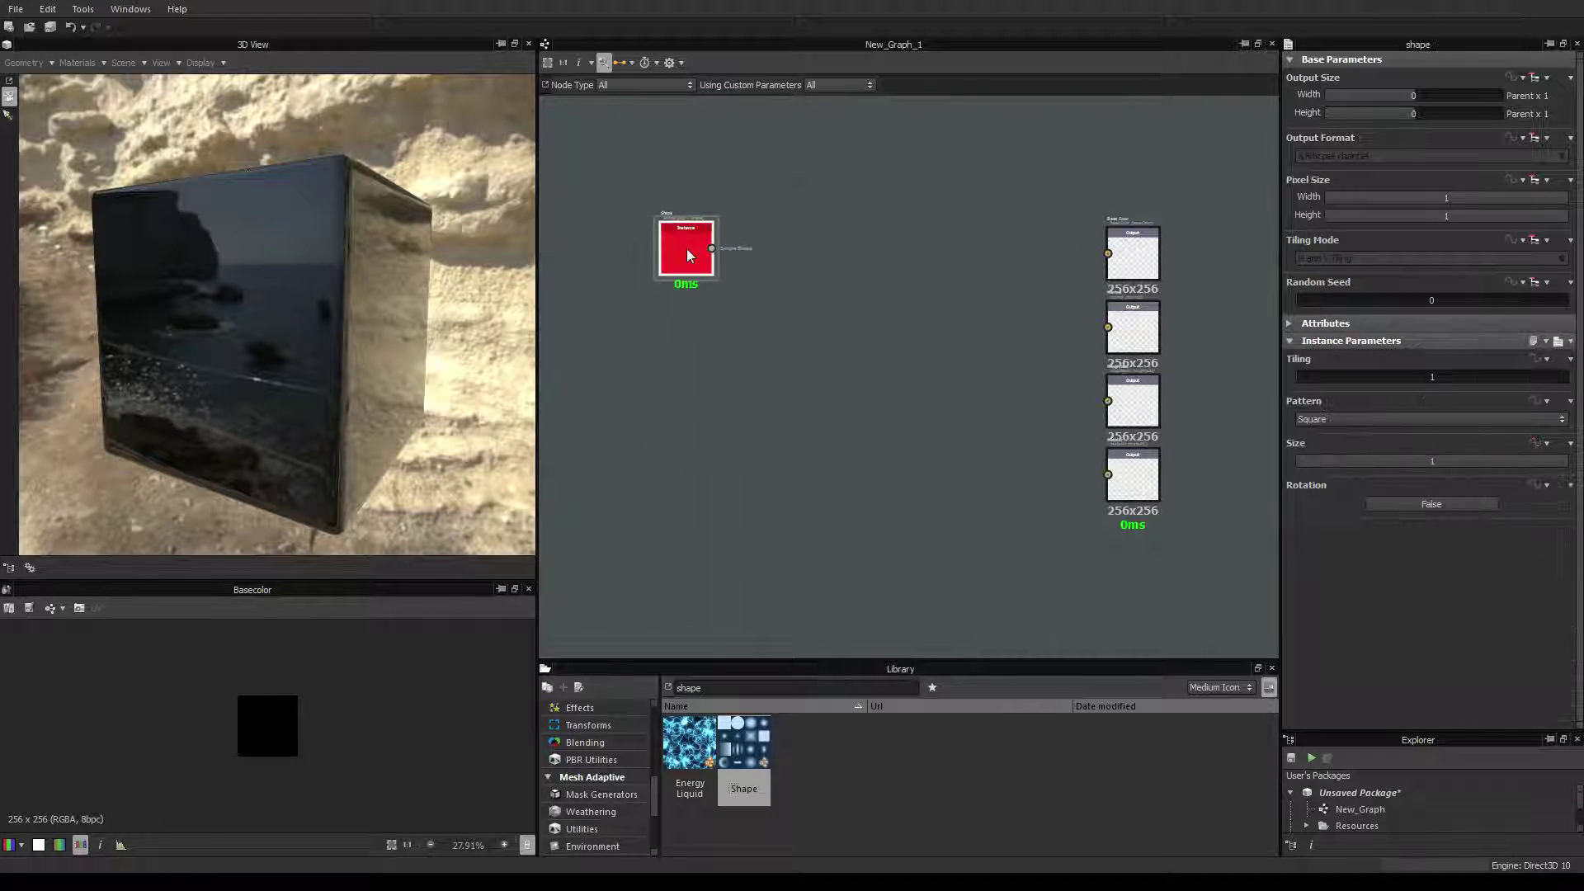
Set the Shape node's pattern to Disc, preview it in the 2D view and enlarge that view.
{"action": "left_click", "coordinate": [1357, 420]}
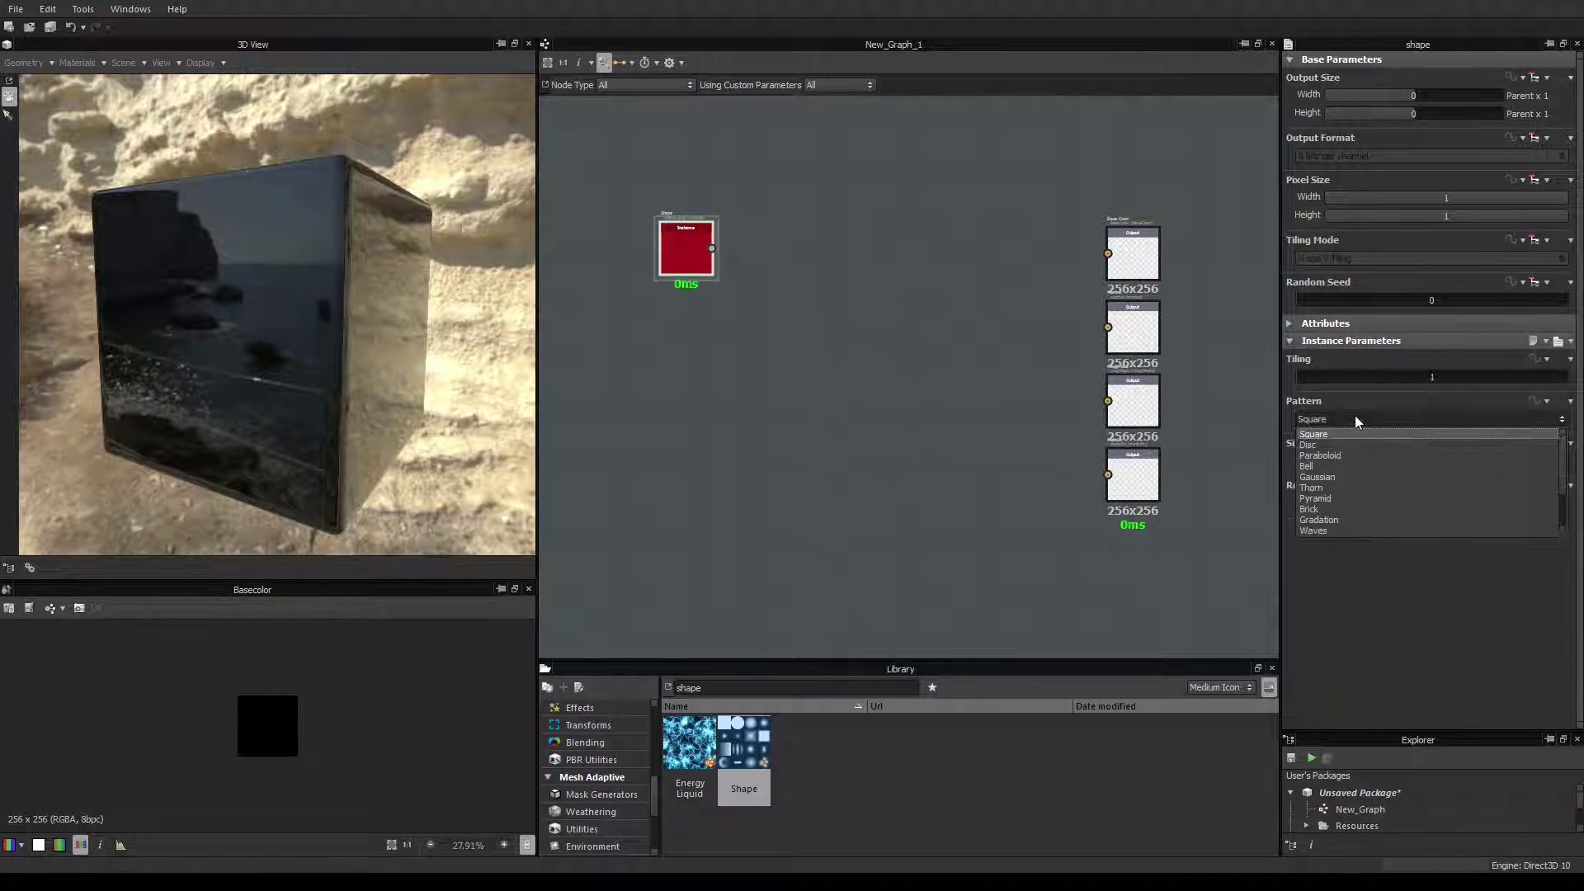
{"action": "left_click", "coordinate": [1319, 445]}
{"action": "double_click", "coordinate": [686, 259]}
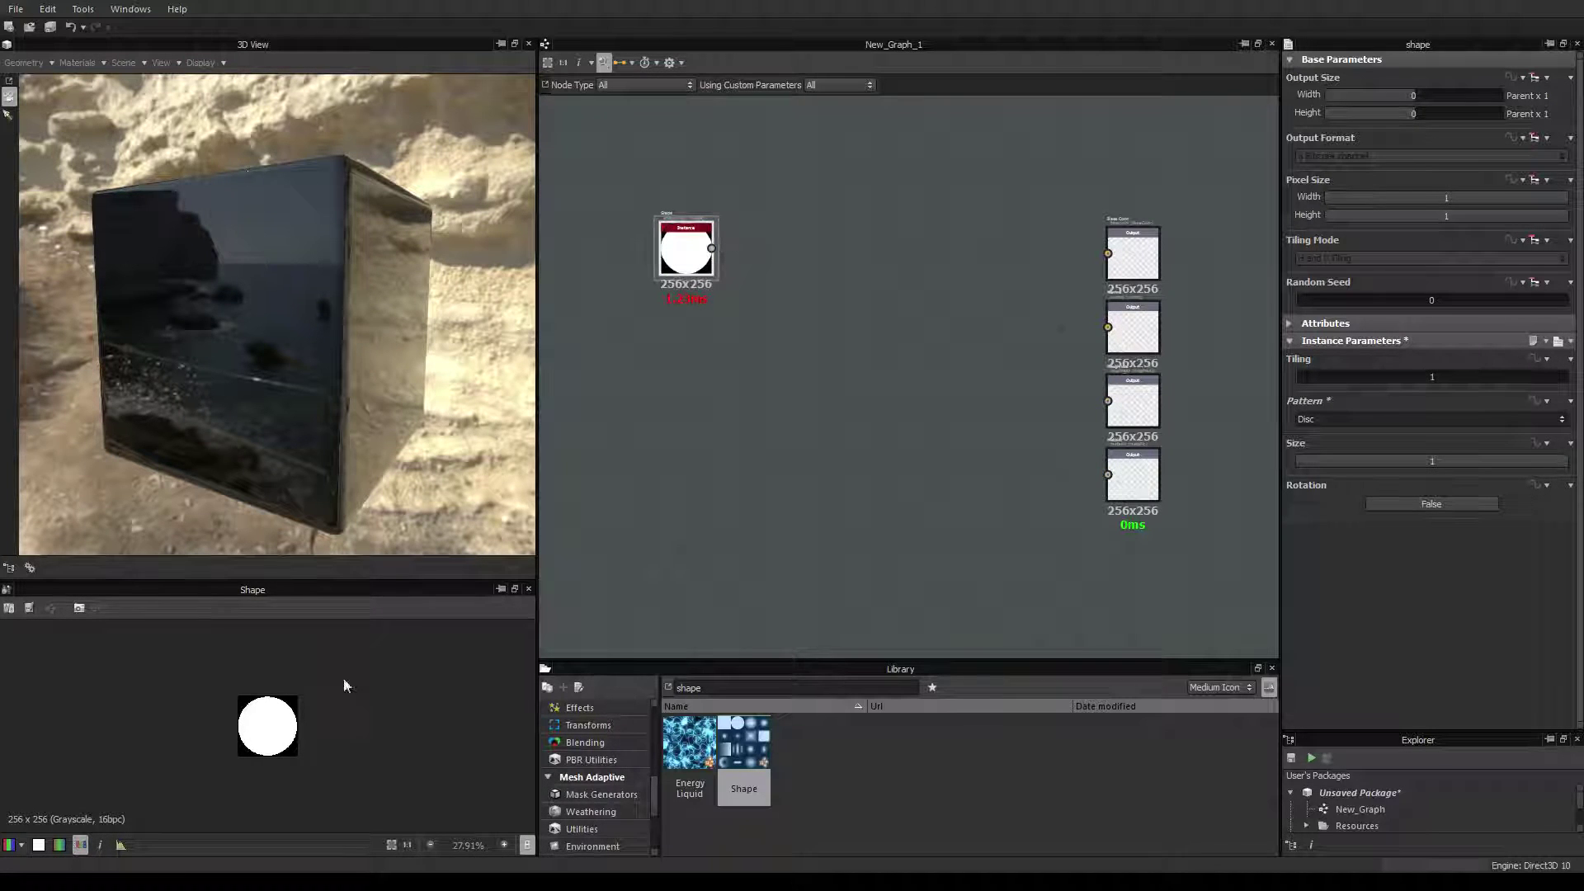
{"action": "left_click_drag", "start_coordinate": [312, 584], "coordinate": [315, 443]}
Set the graph's output size to 2 (Parent x 4) for both width and height.
{"action": "left_click", "coordinate": [1007, 286]}
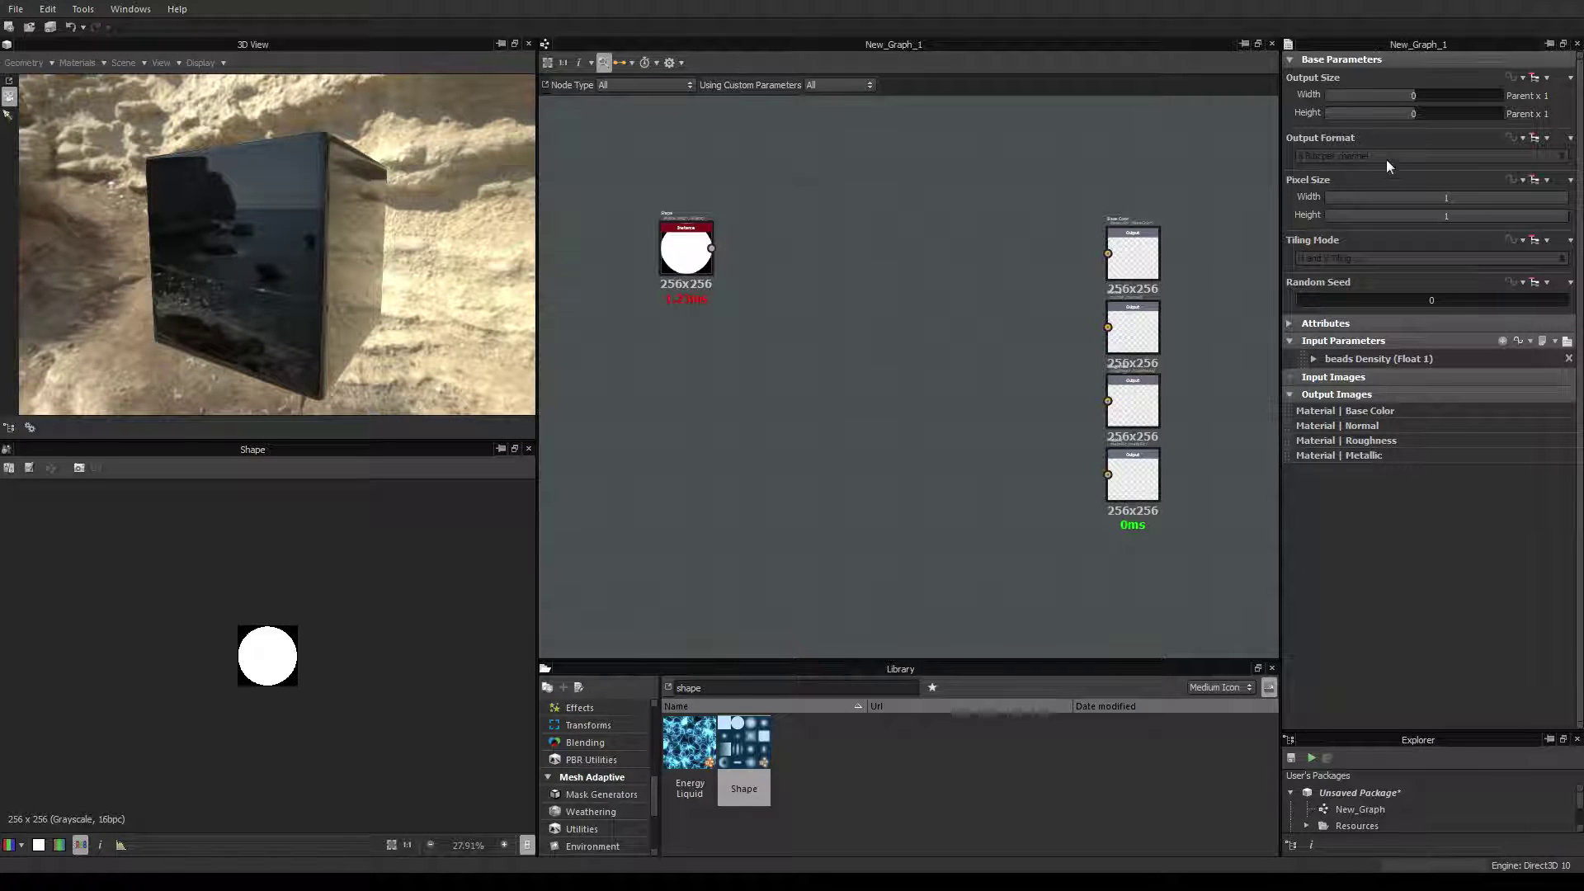
{"action": "left_click_drag", "start_coordinate": [1414, 96], "coordinate": [1427, 94]}
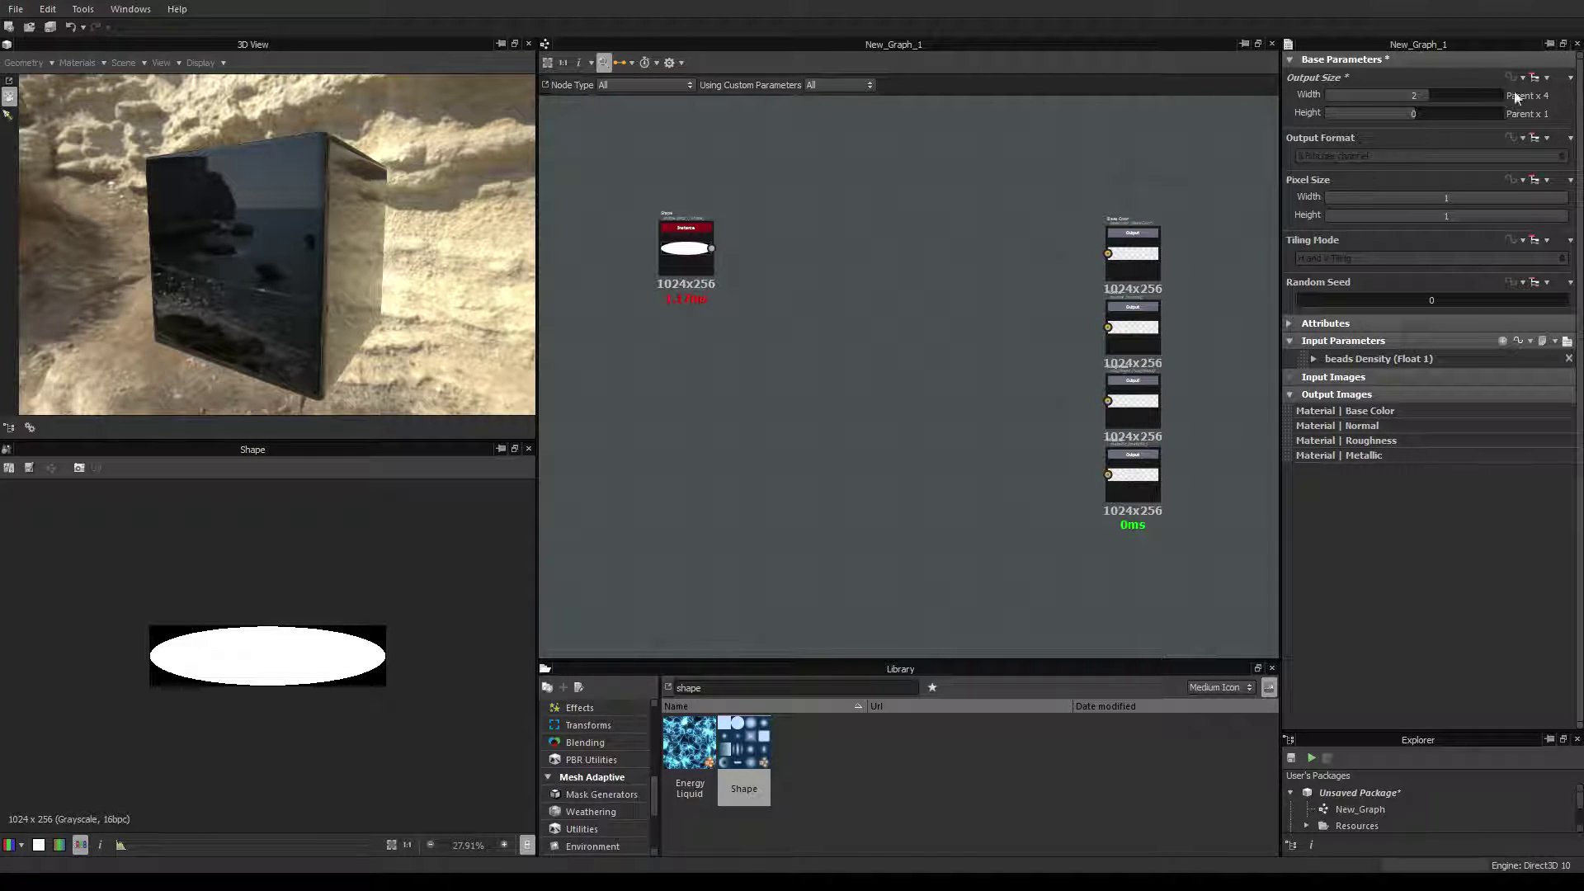
{"action": "left_click_drag", "start_coordinate": [1414, 114], "coordinate": [1427, 112]}
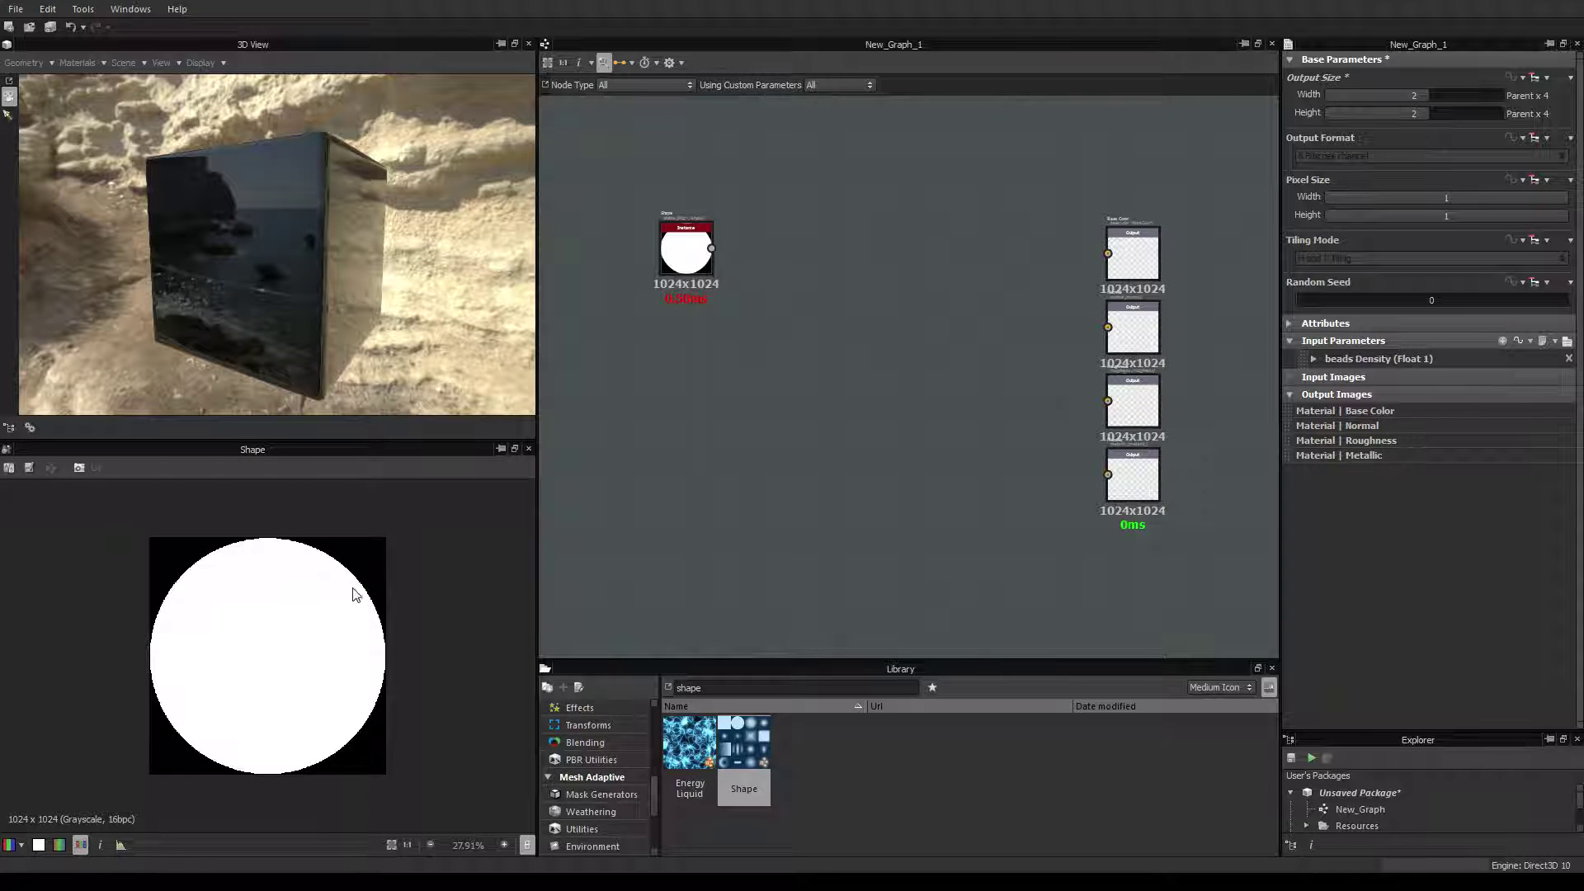
Add a Transformation 2D node fed by the Shape node, place it slightly below and preview it in the 2D view.
{"action": "left_click", "coordinate": [693, 256]}
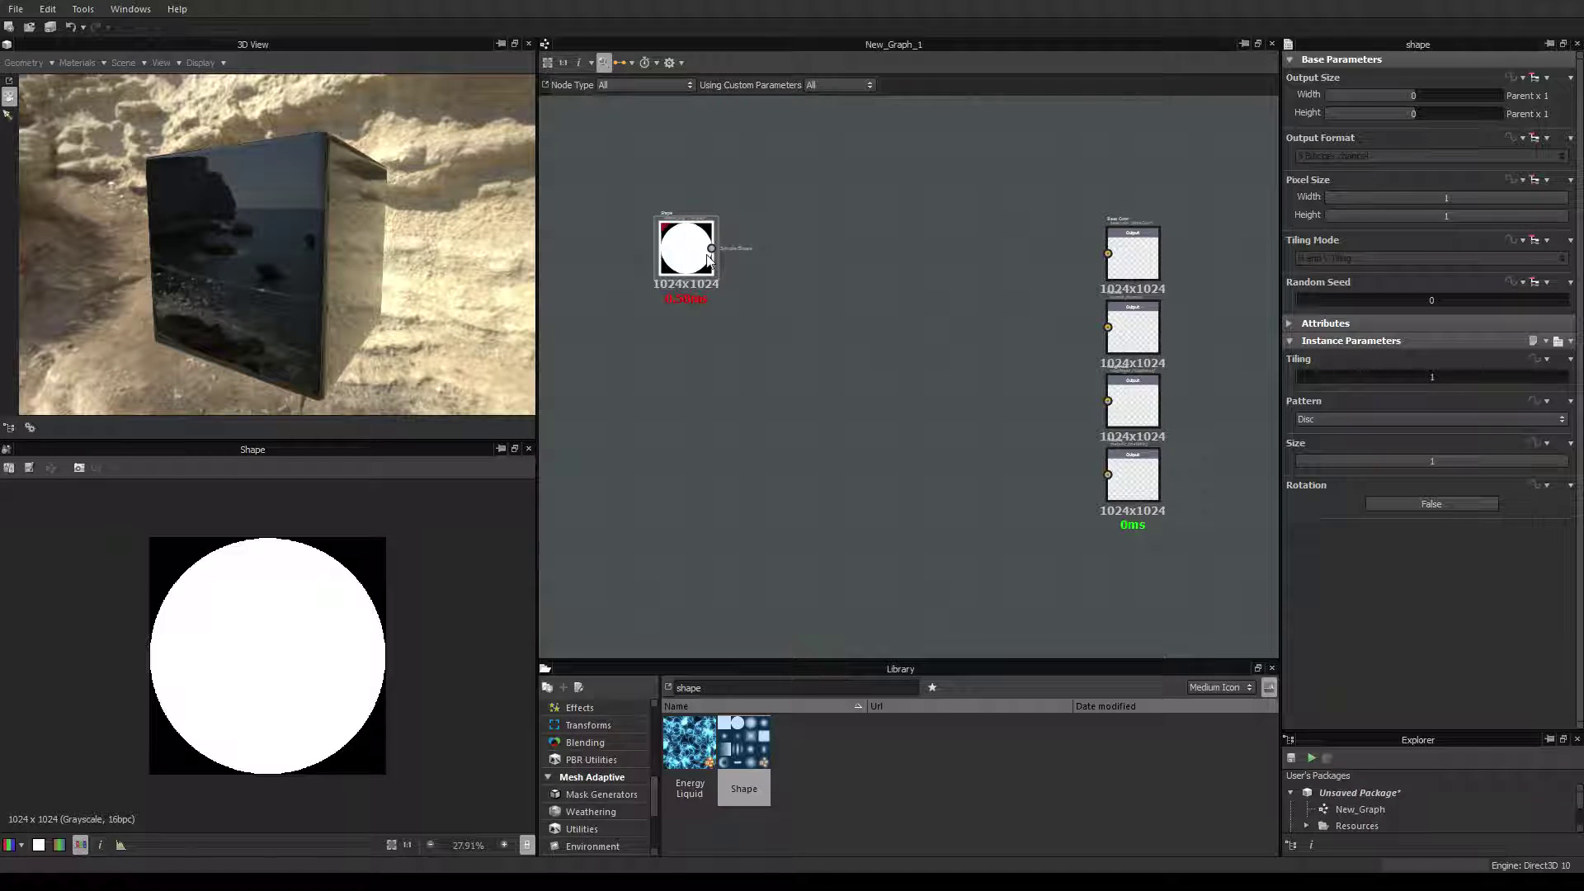
{"action": "left_click_drag", "start_coordinate": [688, 259], "coordinate": [683, 256]}
{"action": "right_click", "coordinate": [739, 246]}
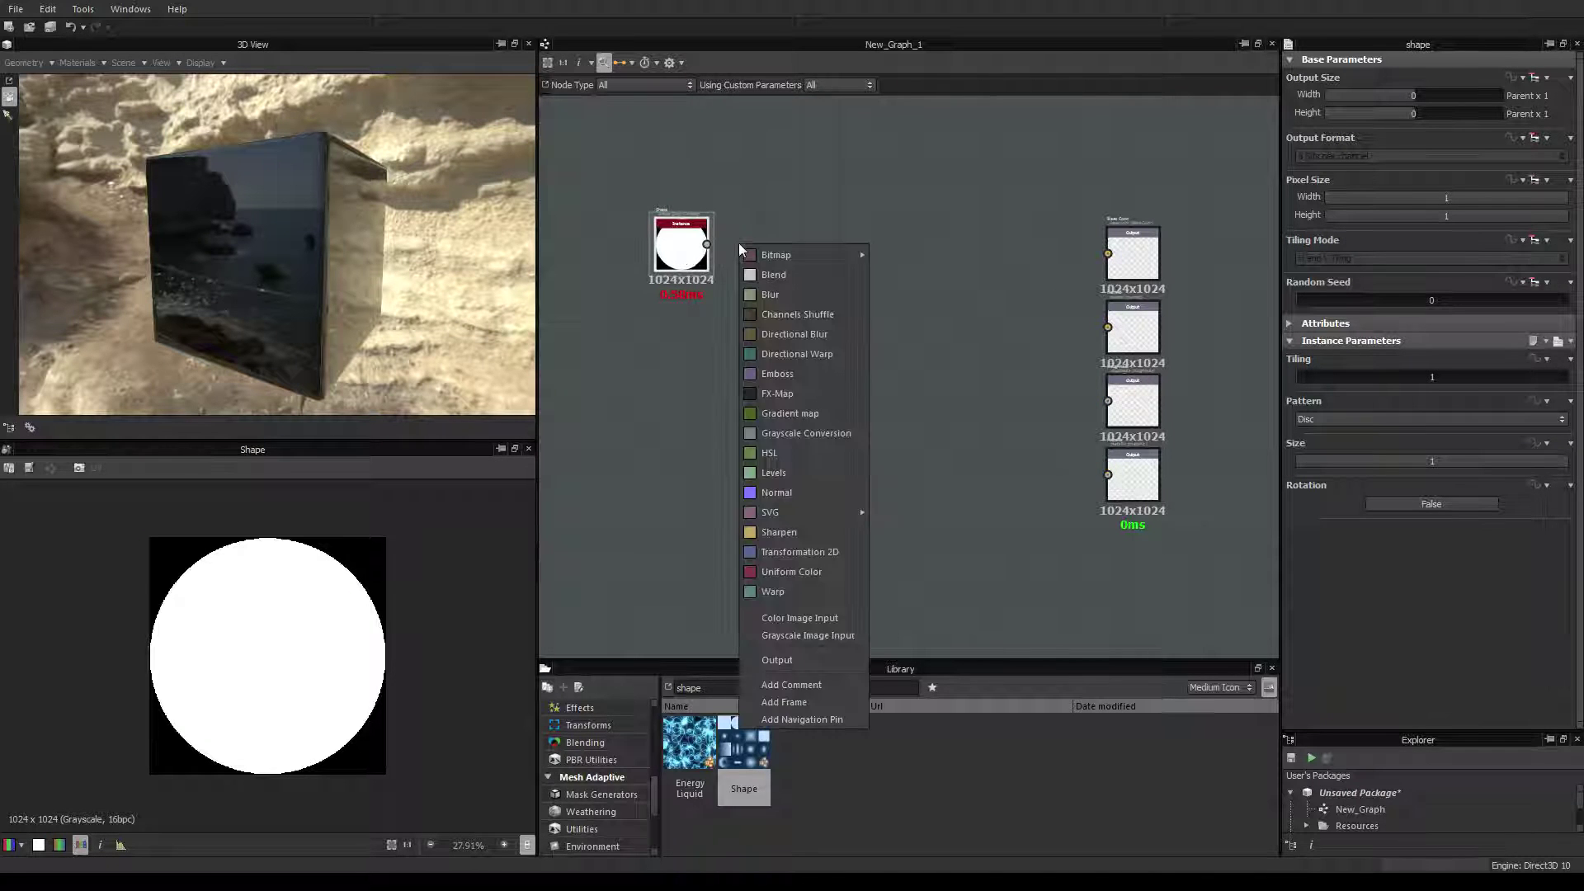
{"action": "left_click", "coordinate": [806, 550]}
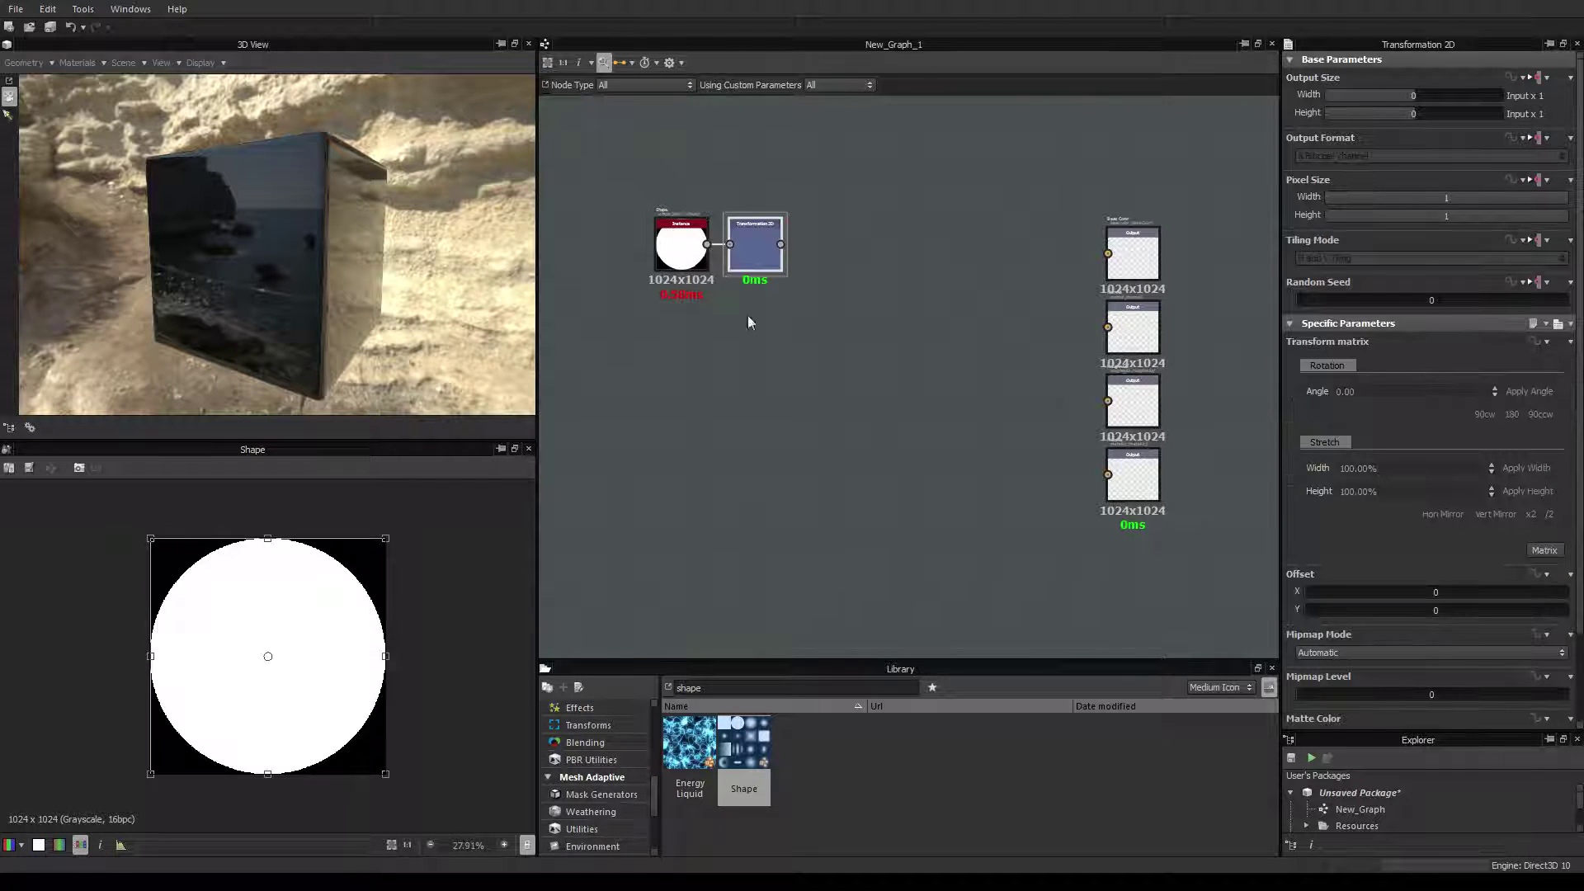
{"action": "left_click_drag", "start_coordinate": [776, 245], "coordinate": [802, 245]}
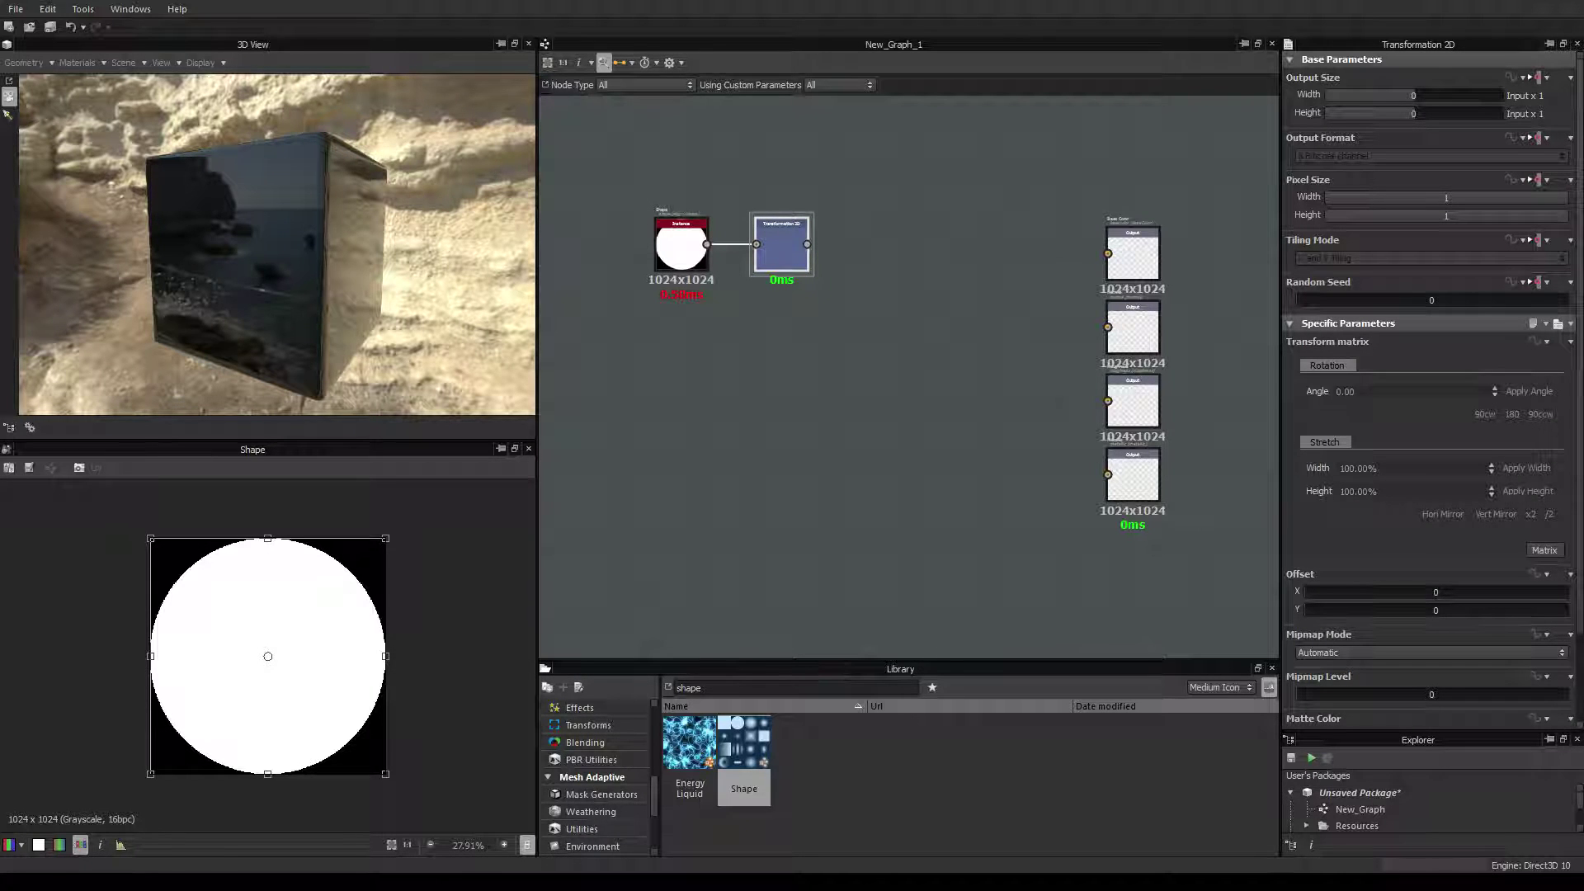
{"action": "left_click_drag", "start_coordinate": [792, 239], "coordinate": [786, 289]}
{"action": "double_click", "coordinate": [786, 288]}
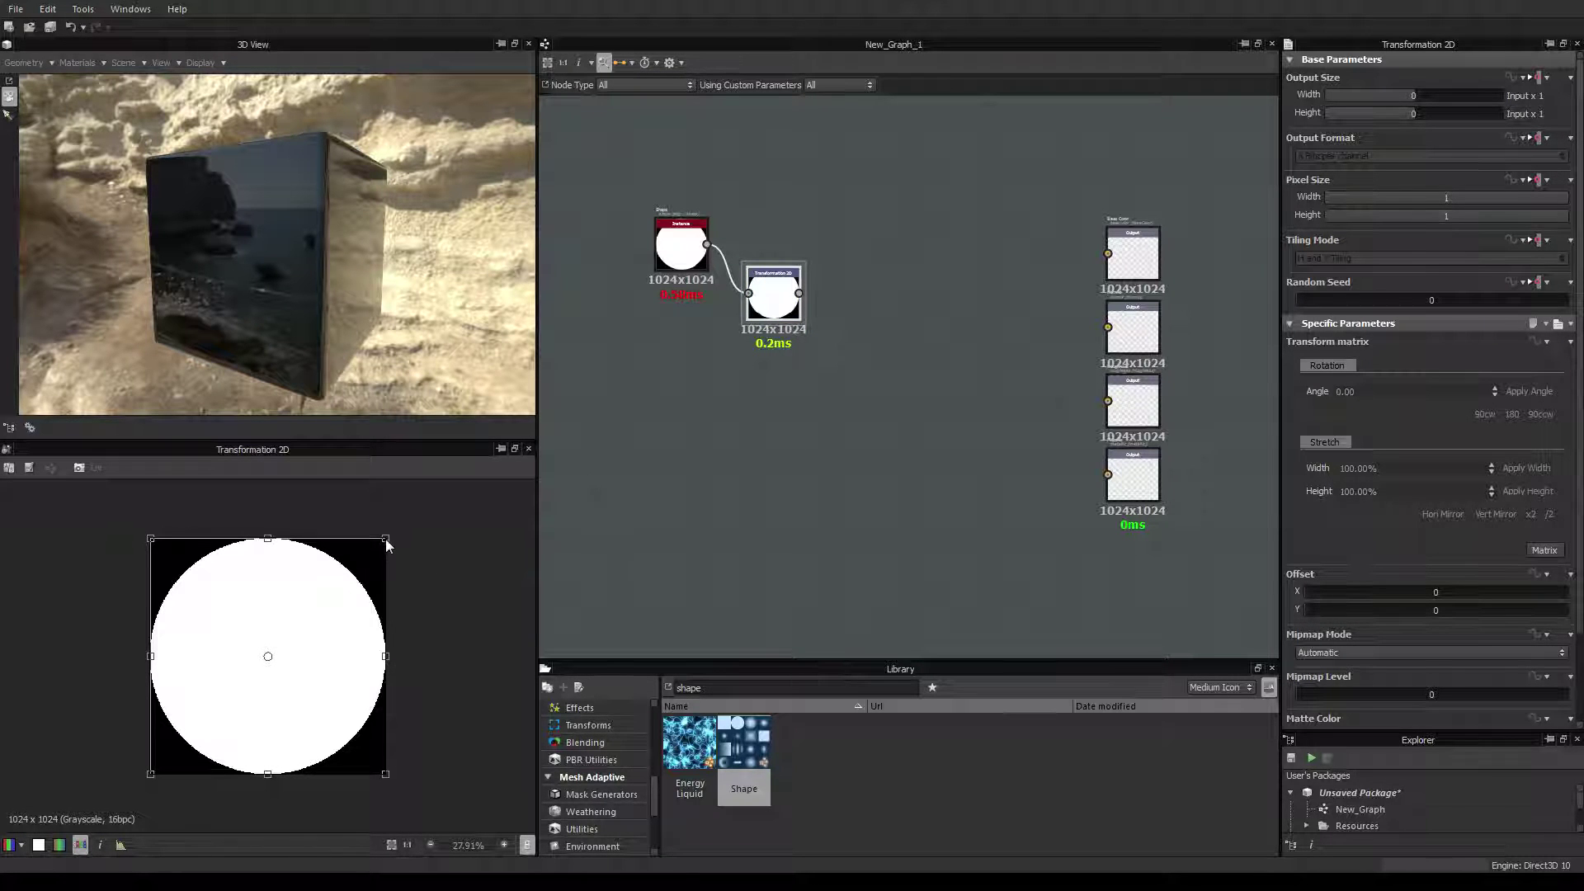
Scale the disc down about its centre in the Transformation 2D node and set its tiling mode to absolute No Tiling.
{"action": "left_click_drag", "start_coordinate": [385, 539], "coordinate": [355, 581]}
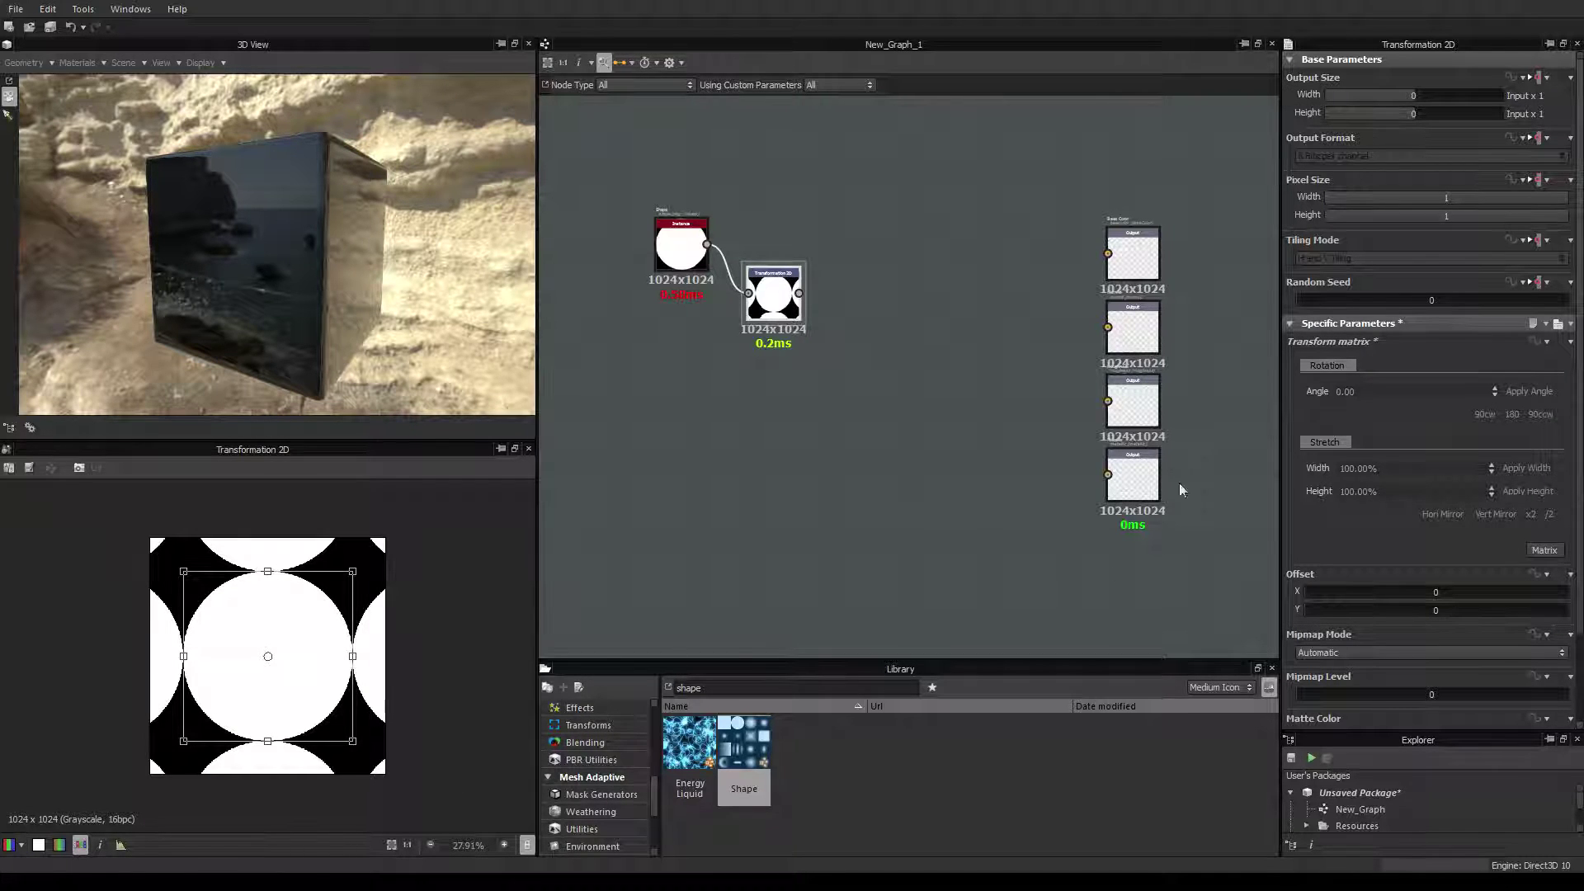
{"action": "left_click", "coordinate": [1535, 240]}
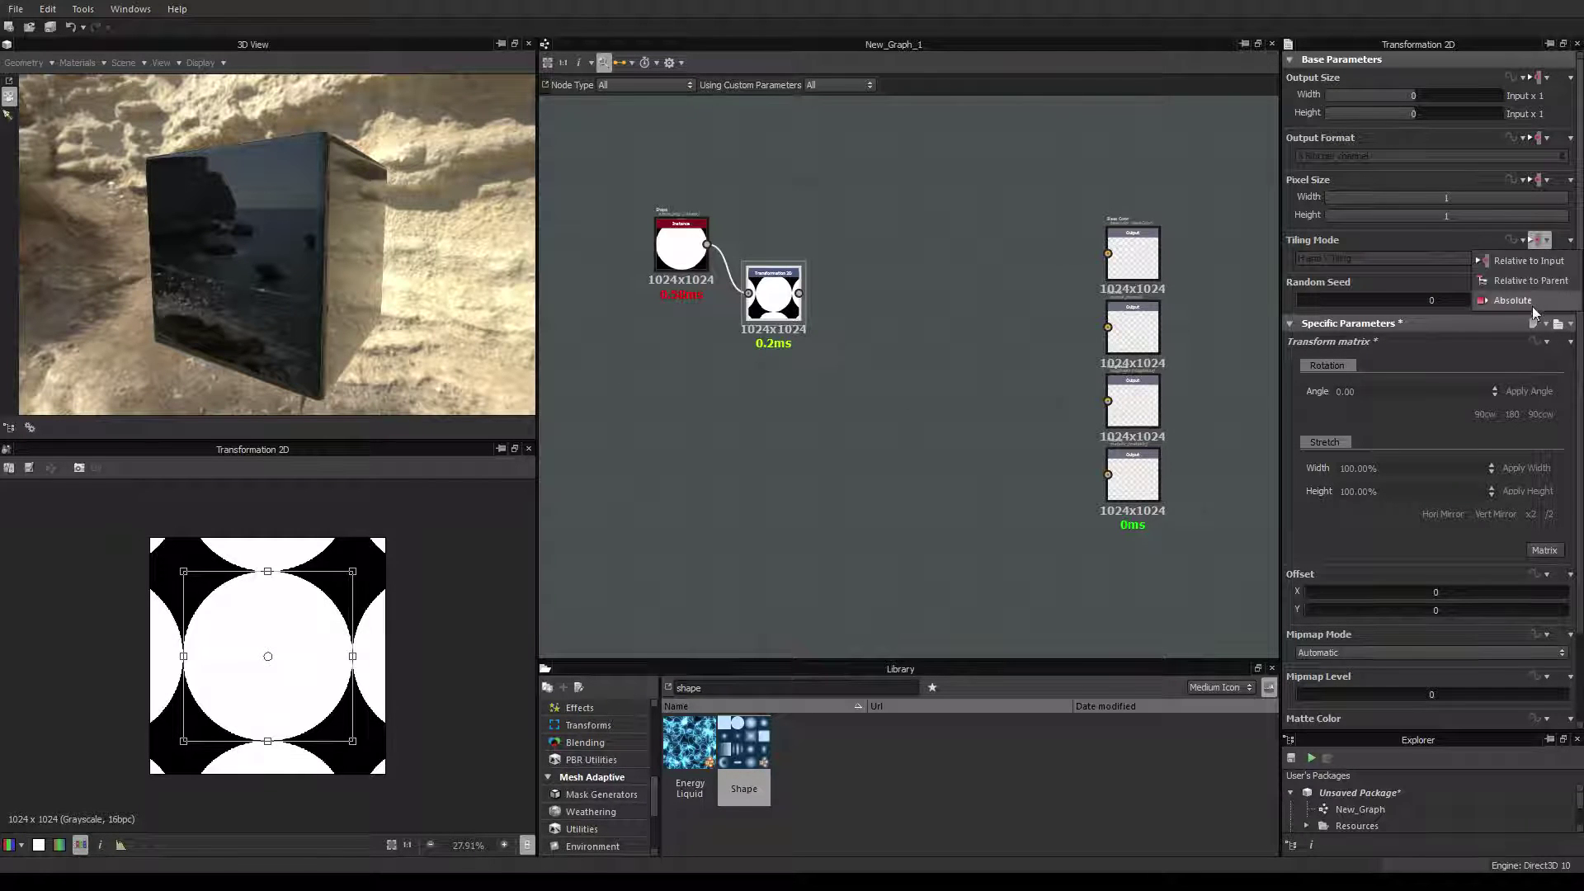
{"action": "left_click", "coordinate": [1532, 303]}
{"action": "left_click", "coordinate": [1477, 258]}
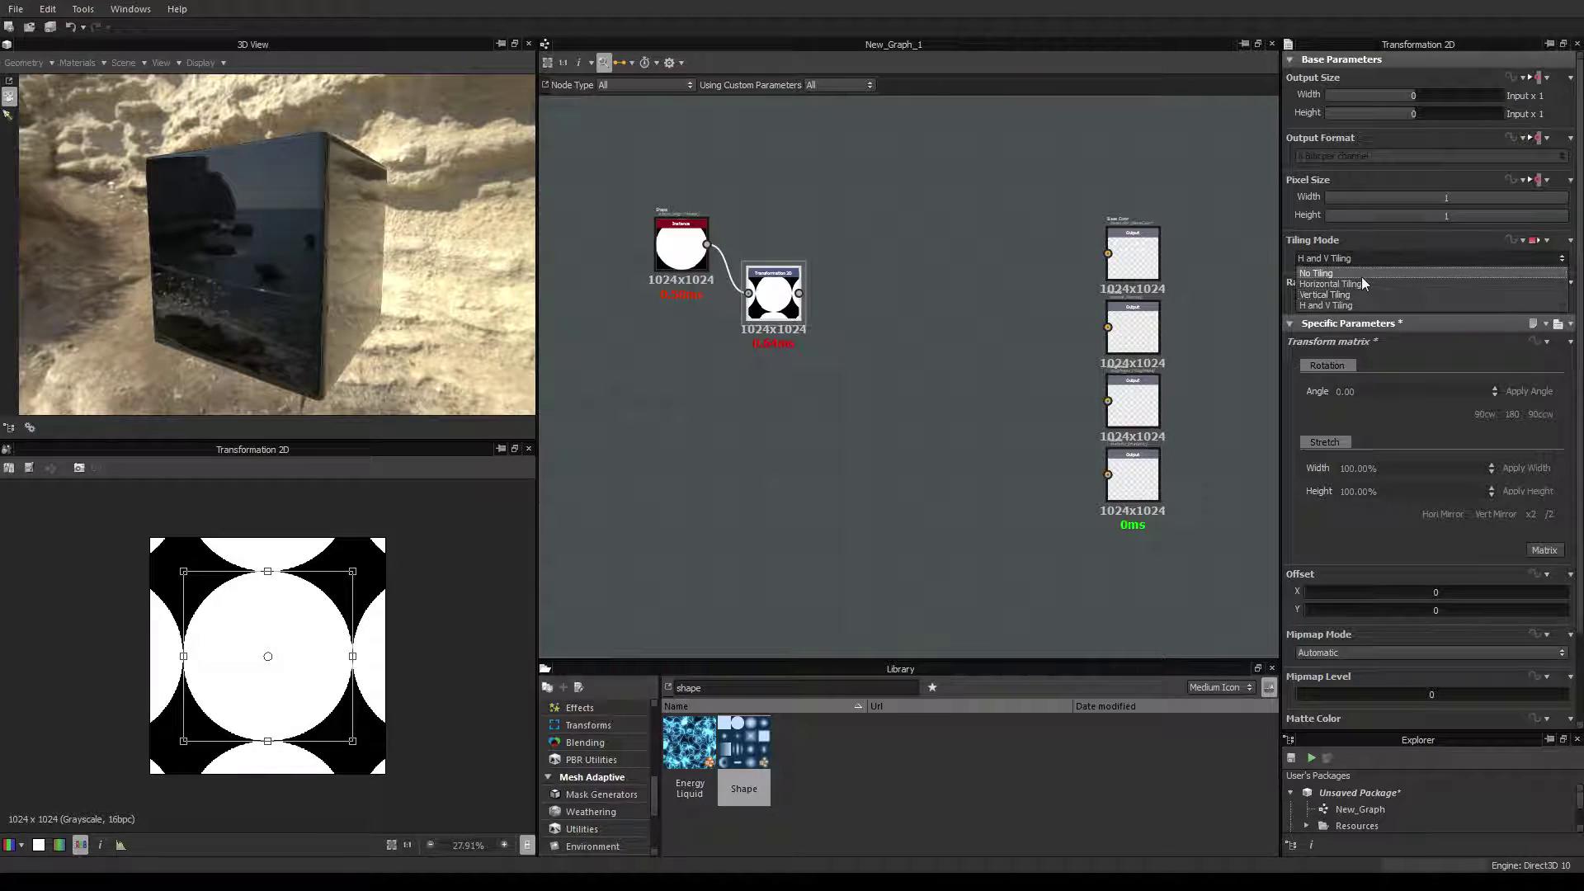
{"action": "left_click", "coordinate": [1365, 292]}
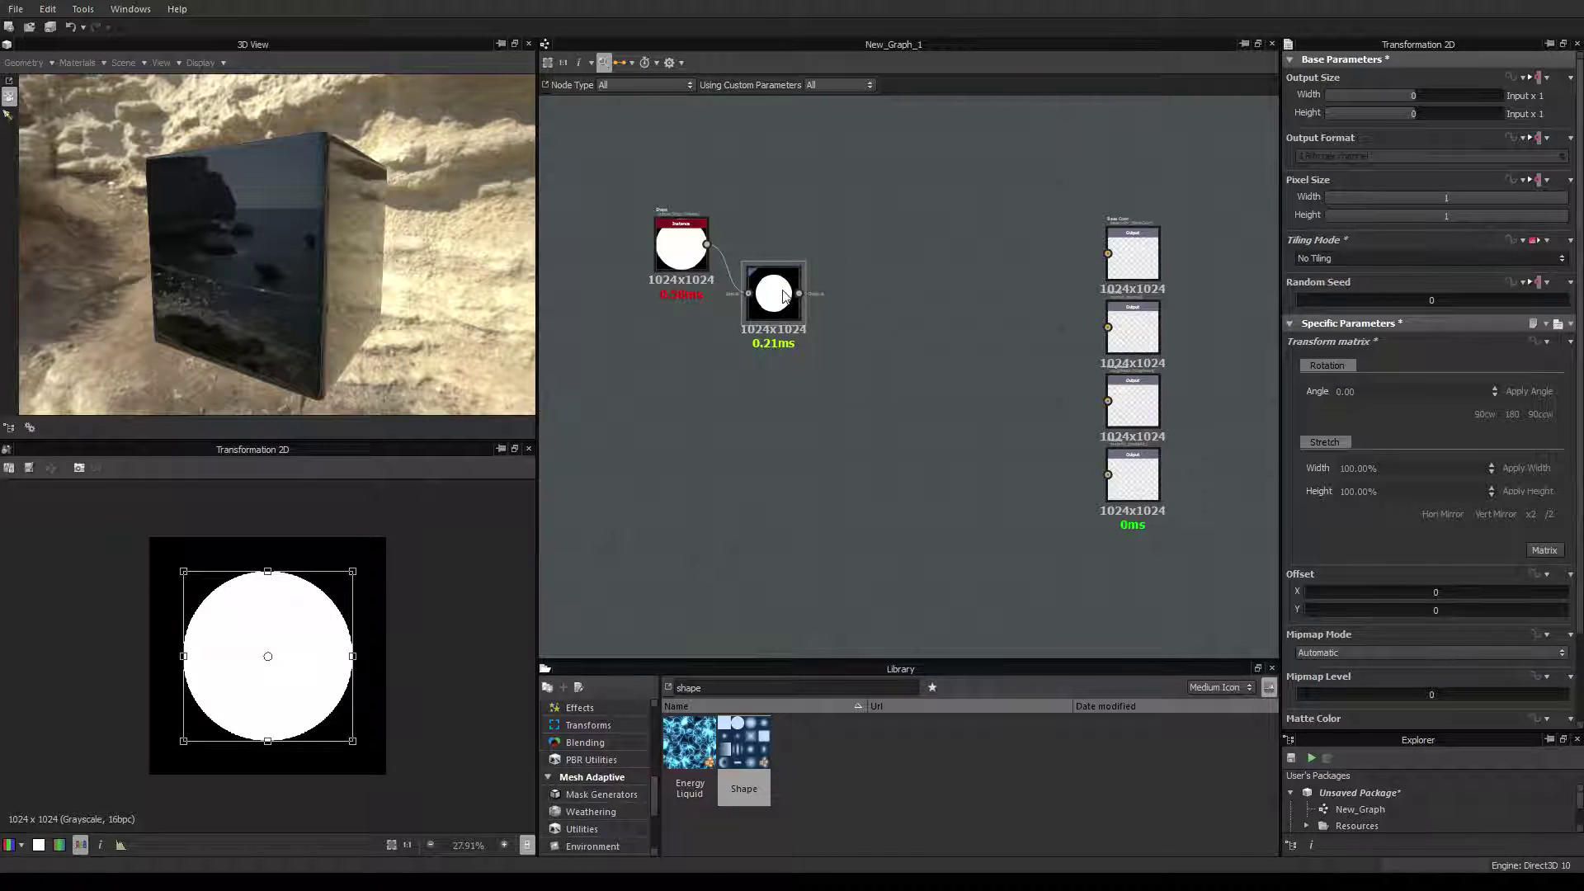
Add a Blend node with the Shape as background and the Transformation 2D as foreground, tidy the nodes and preview the blend.
{"action": "left_click_drag", "start_coordinate": [660, 239], "coordinate": [660, 221]}
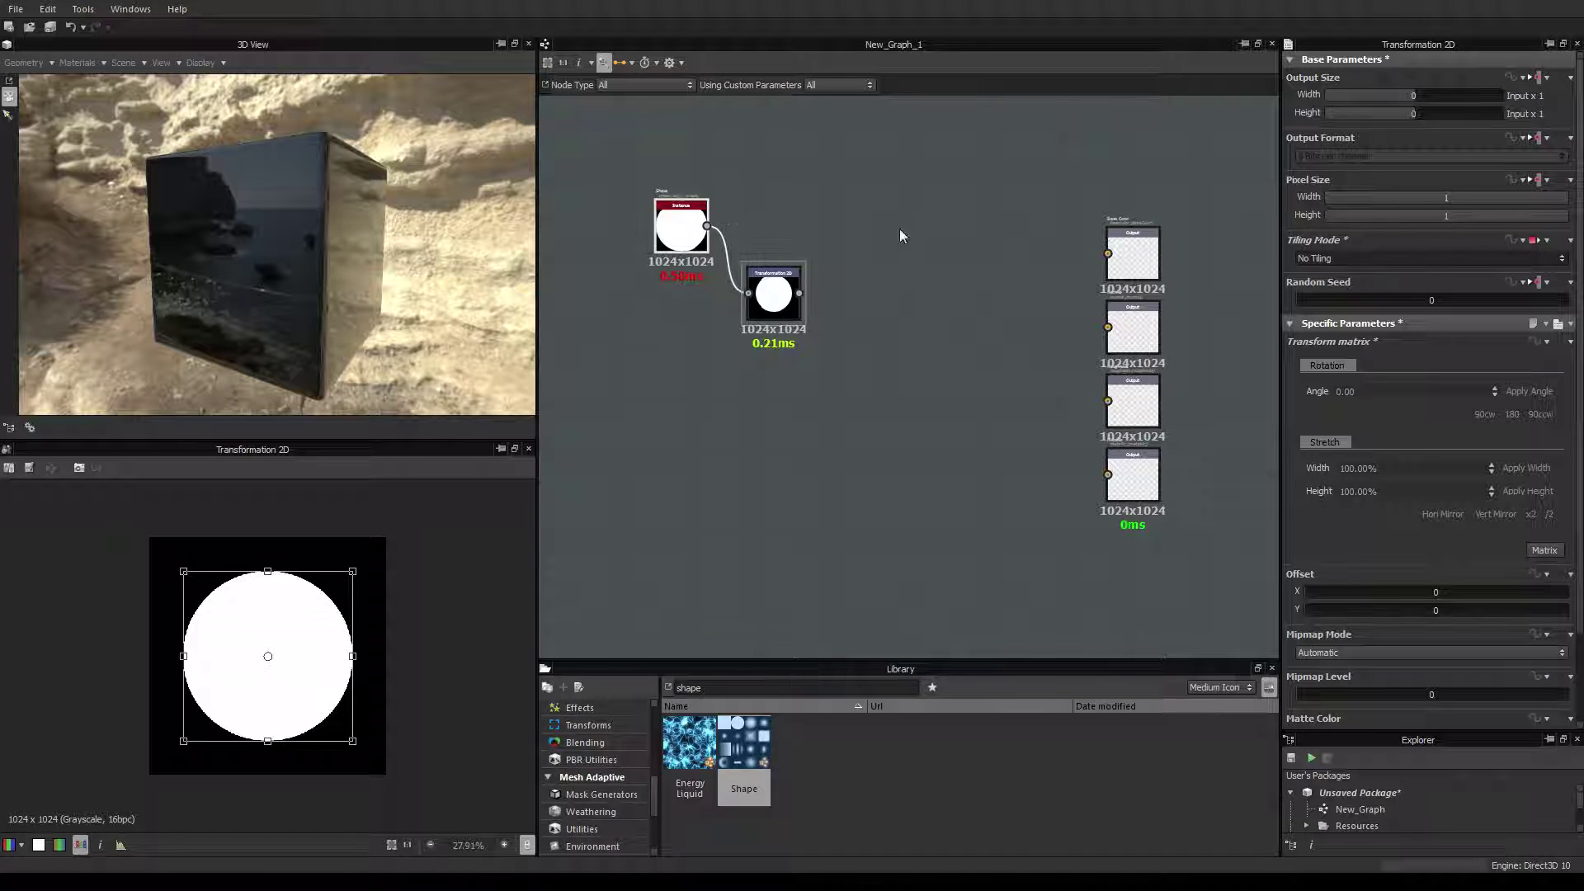
{"action": "key", "text": "space"}
{"action": "key", "text": "b"}
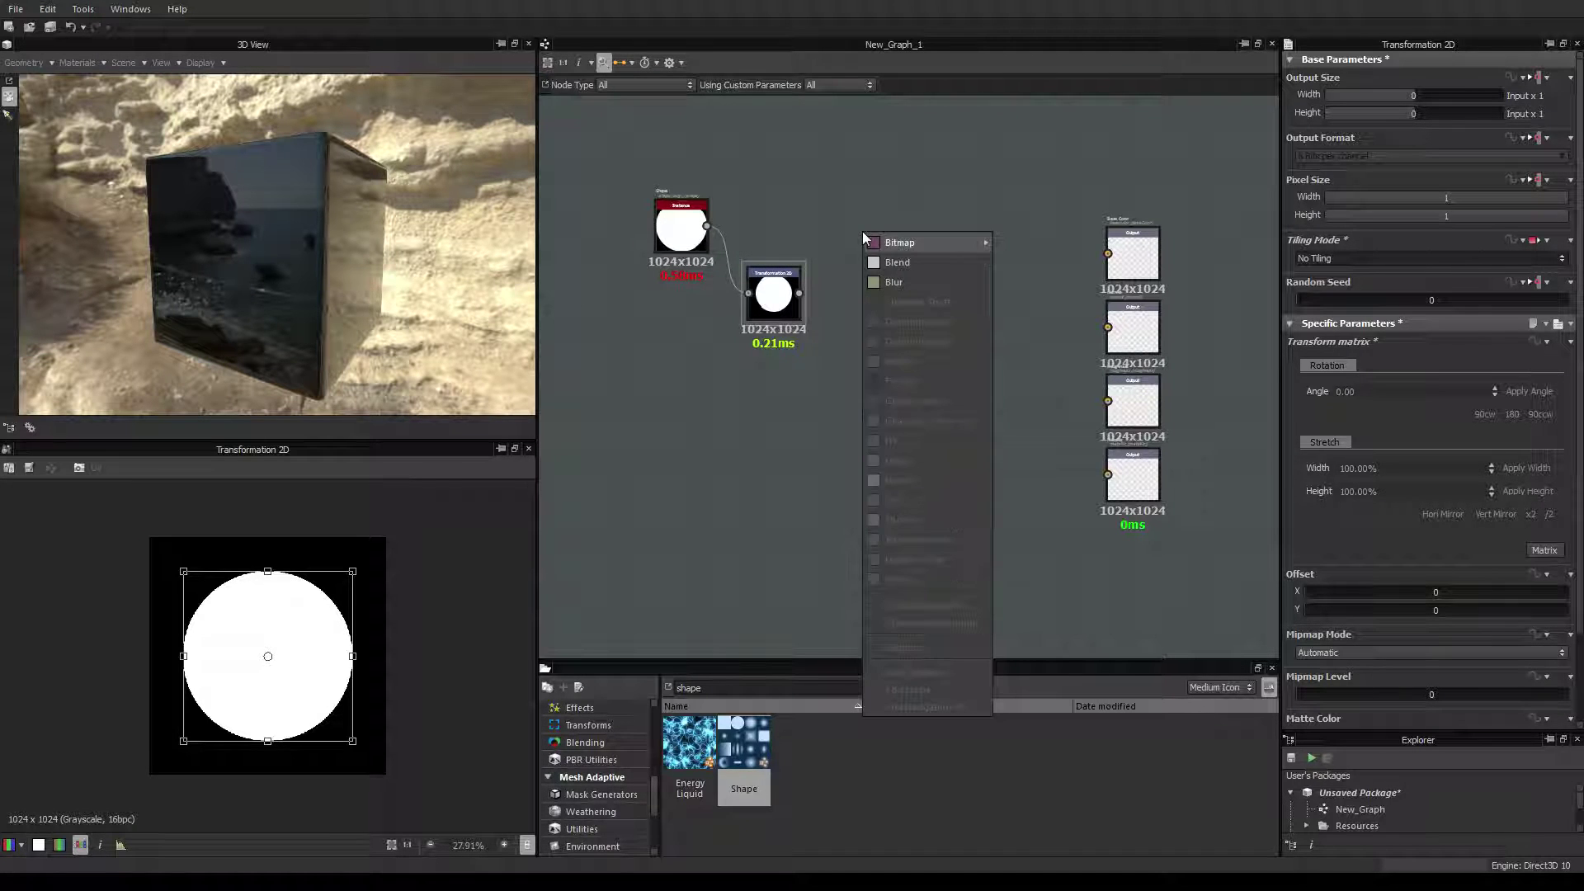
{"action": "left_click", "coordinate": [893, 264]}
{"action": "left_click_drag", "start_coordinate": [707, 225], "coordinate": [837, 231]}
{"action": "left_click_drag", "start_coordinate": [789, 295], "coordinate": [834, 219]}
{"action": "double_click", "coordinate": [863, 233]}
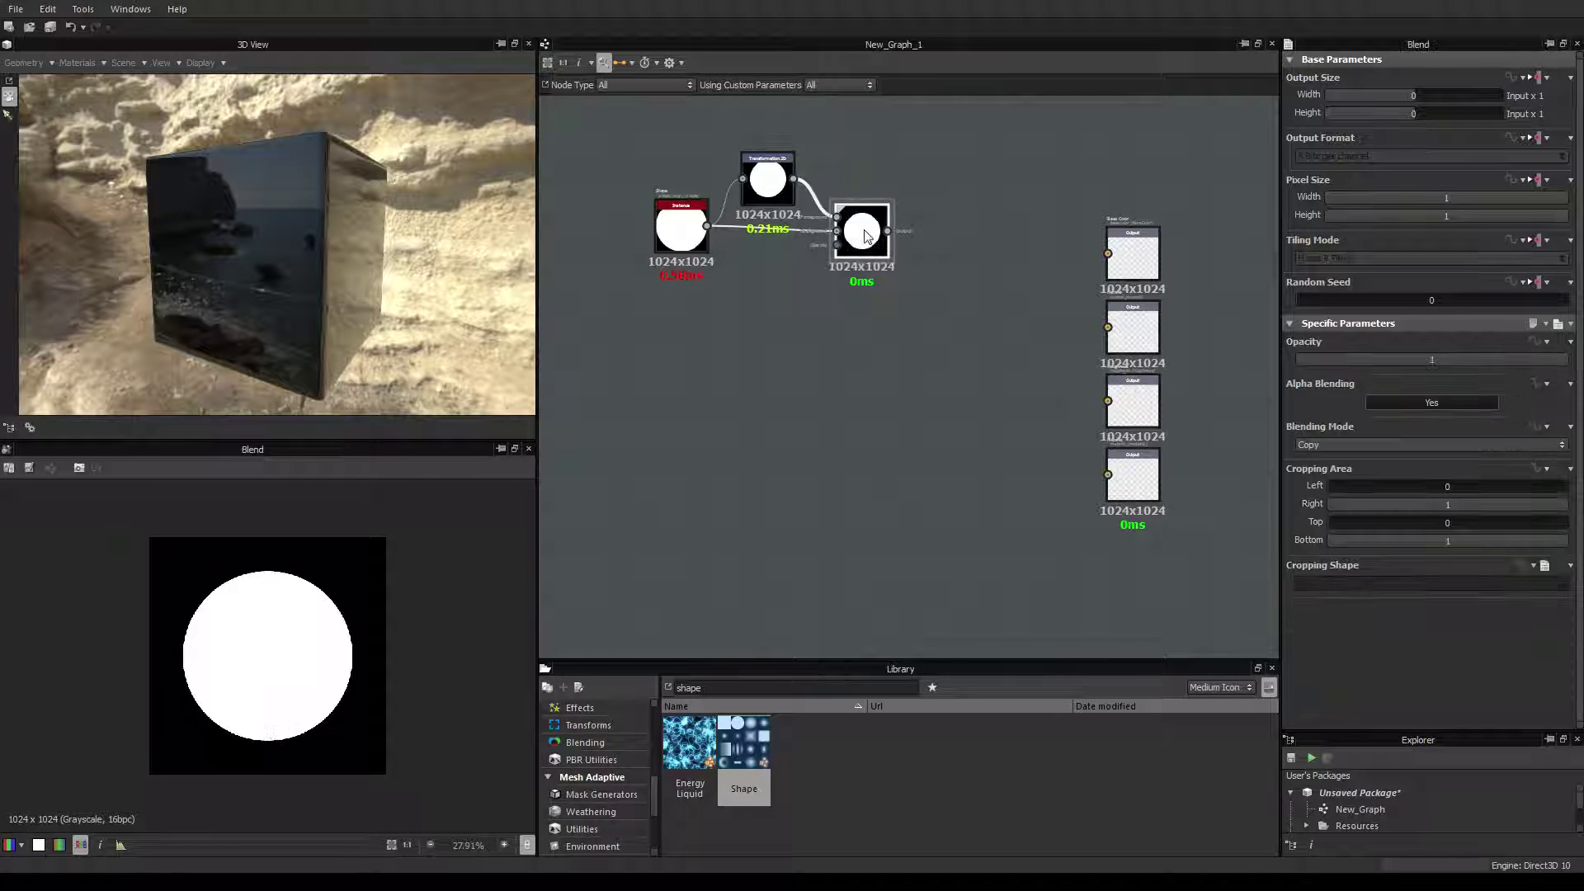
{"action": "left_click_drag", "start_coordinate": [675, 228], "coordinate": [676, 236]}
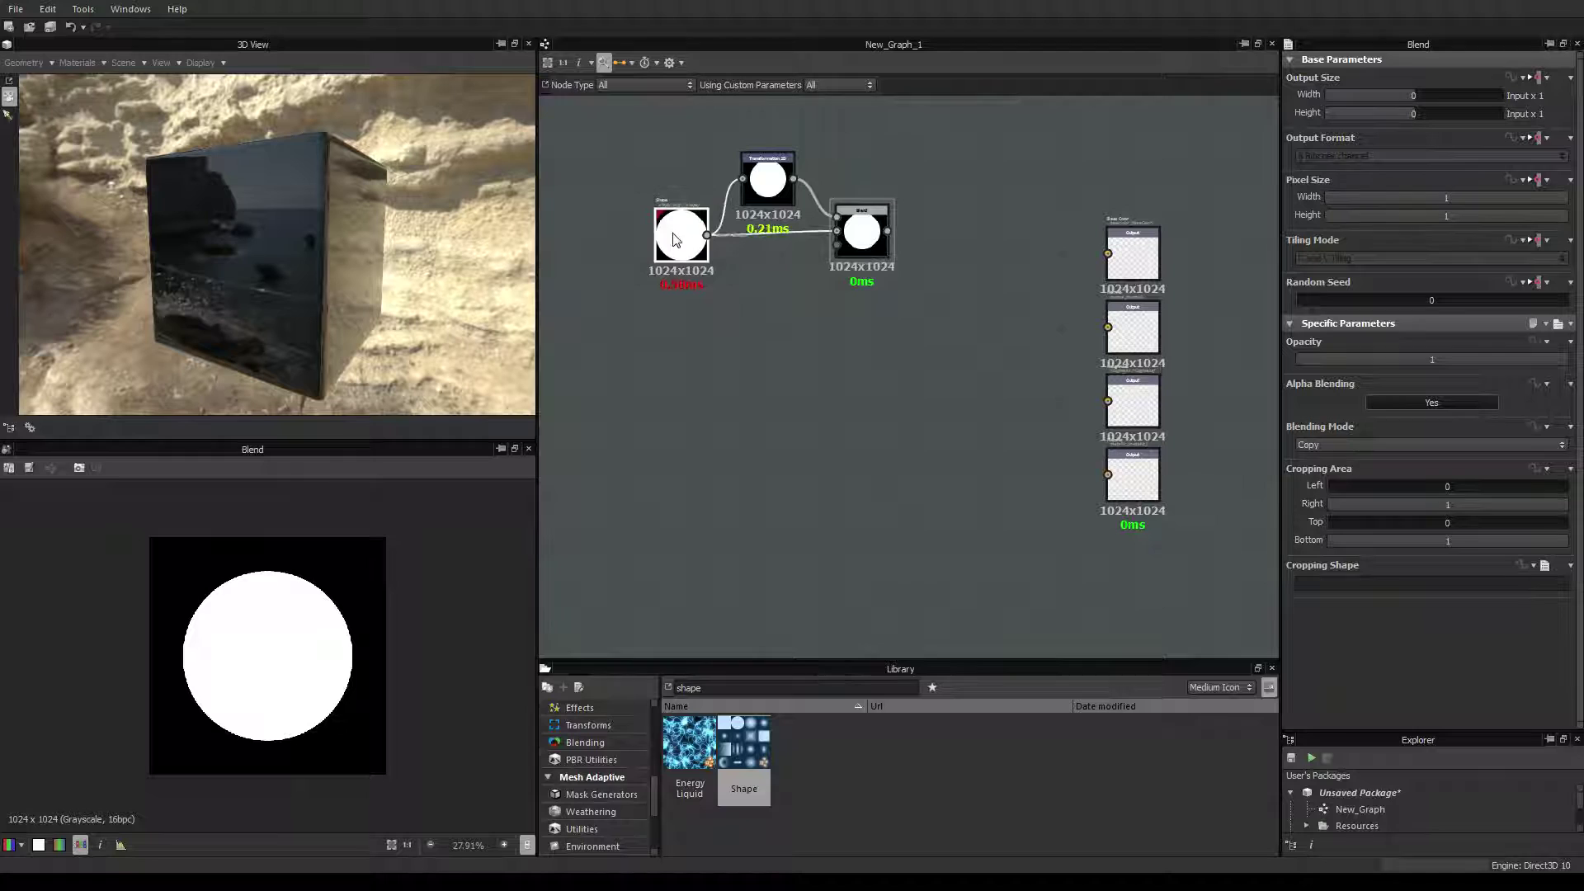
Set the Blend node's blending mode to Subtract and shrink the transformed disc further to thicken the resulting ring.
{"action": "left_click", "coordinate": [874, 229]}
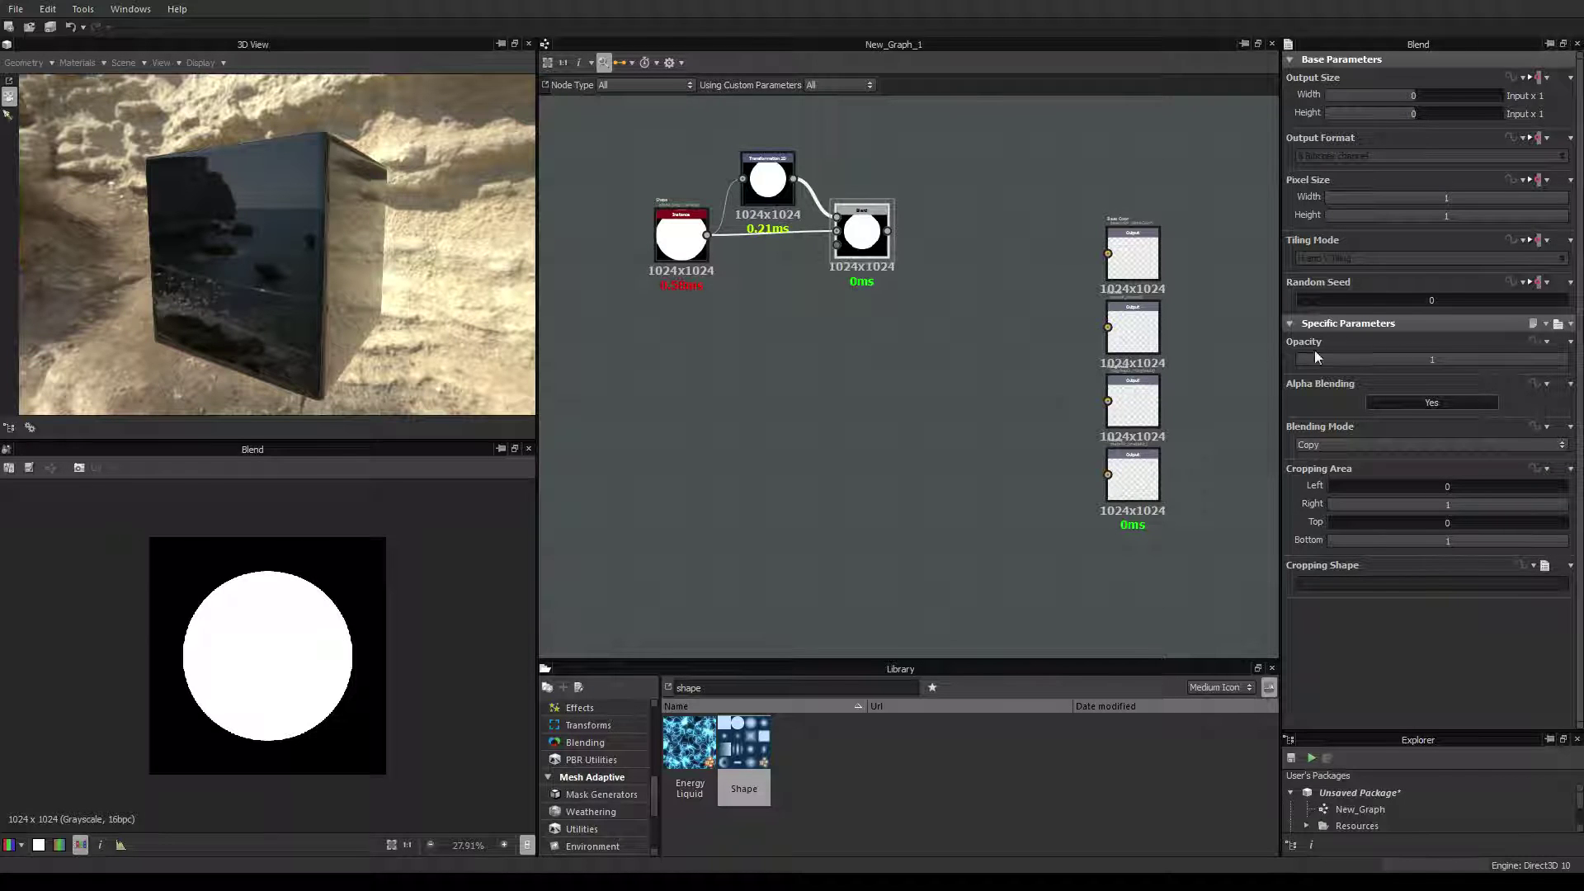
{"action": "left_click", "coordinate": [1397, 443]}
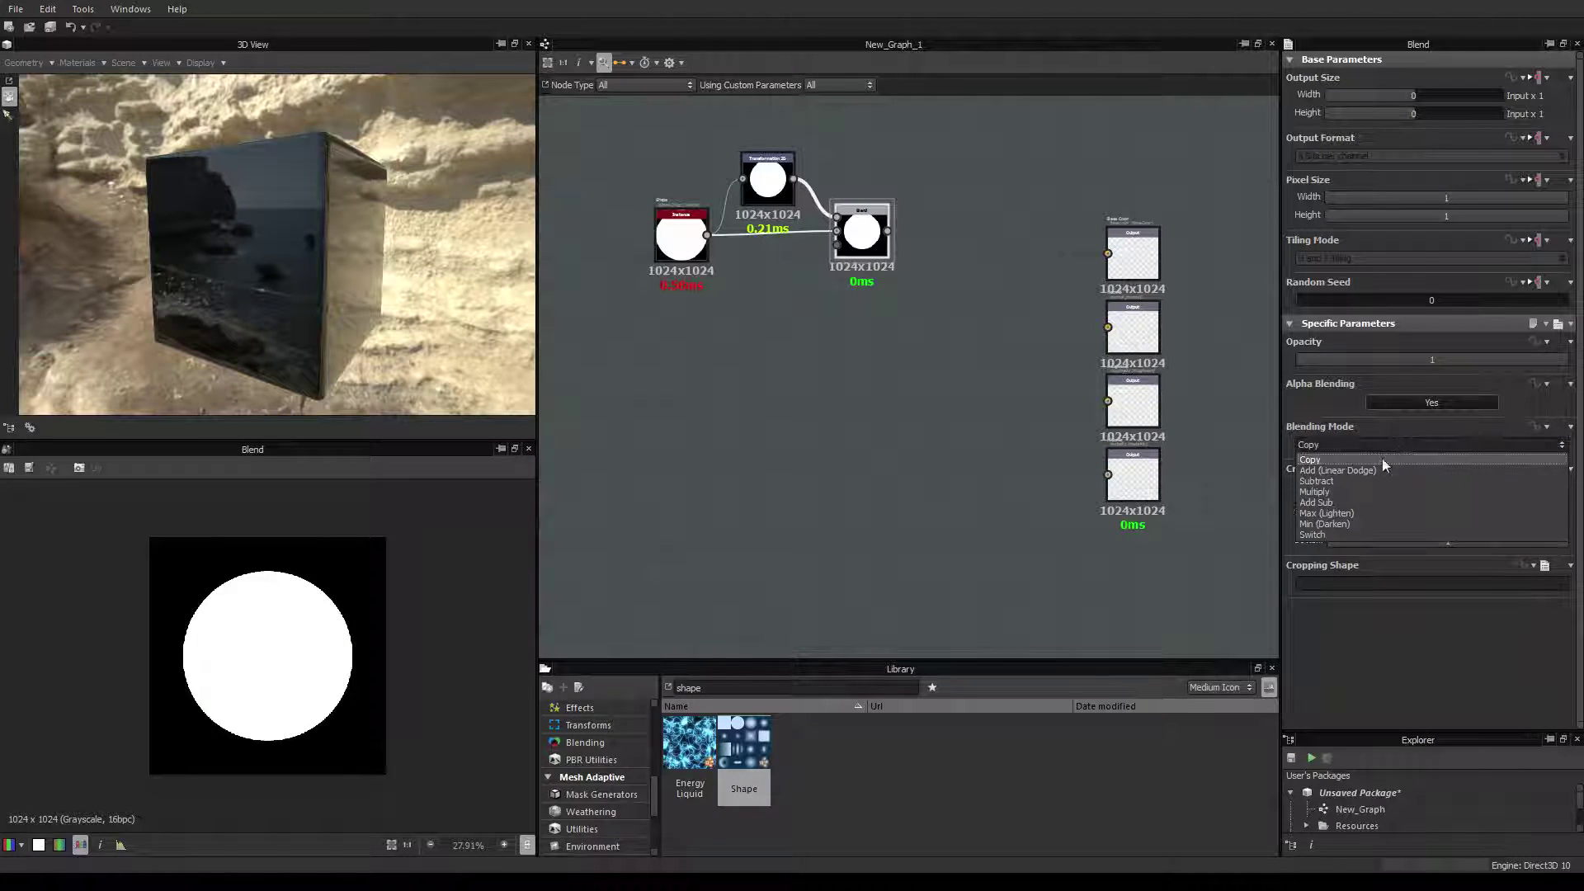
{"action": "left_click", "coordinate": [1358, 477]}
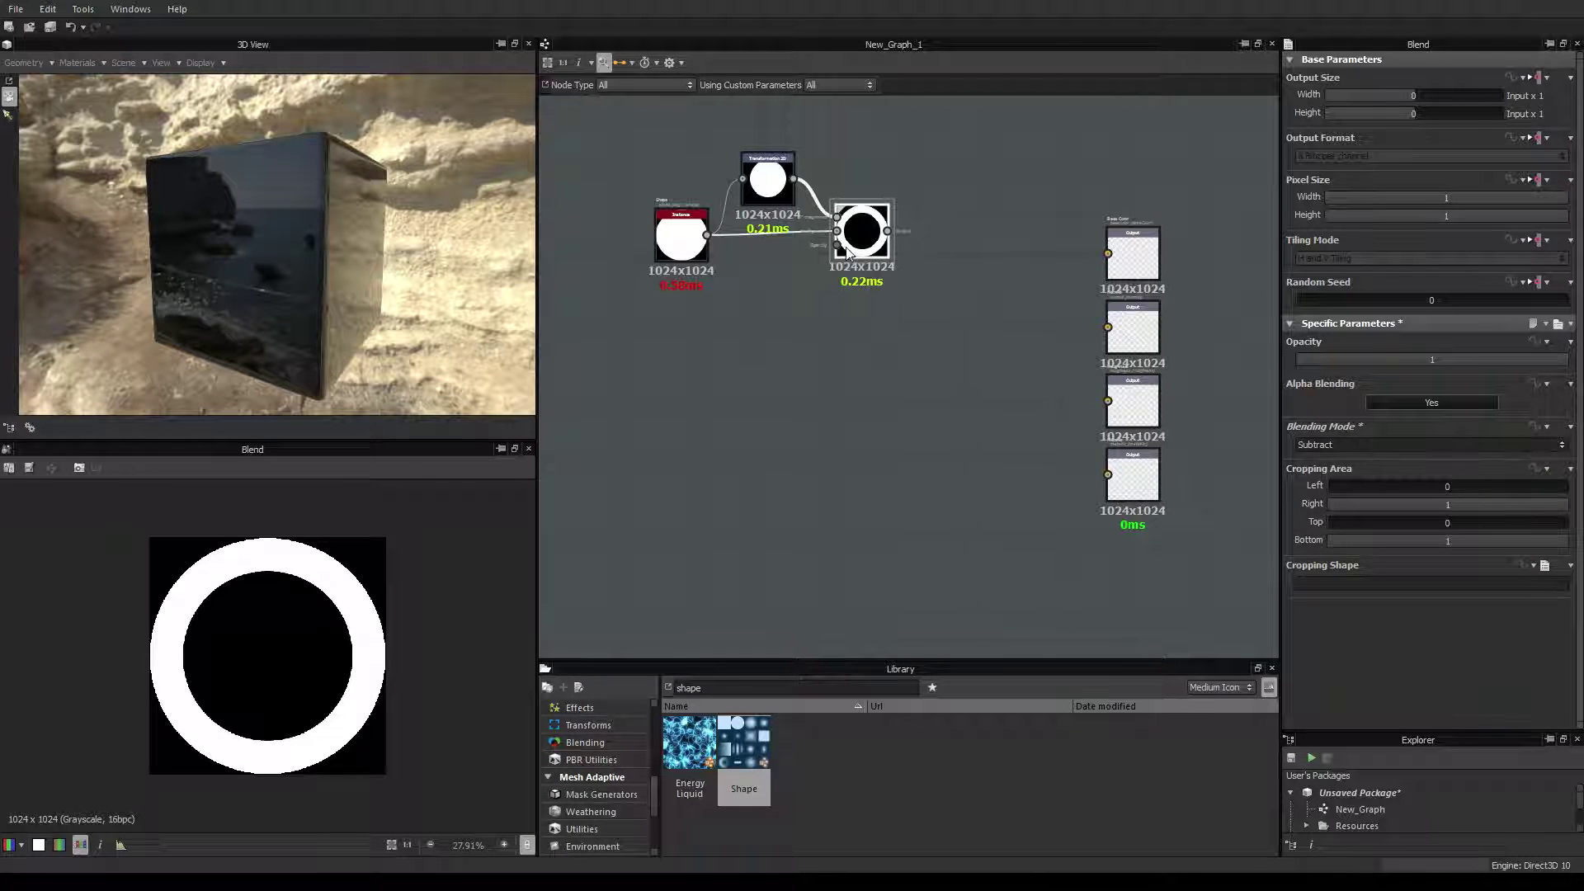
{"action": "left_click", "coordinate": [776, 184]}
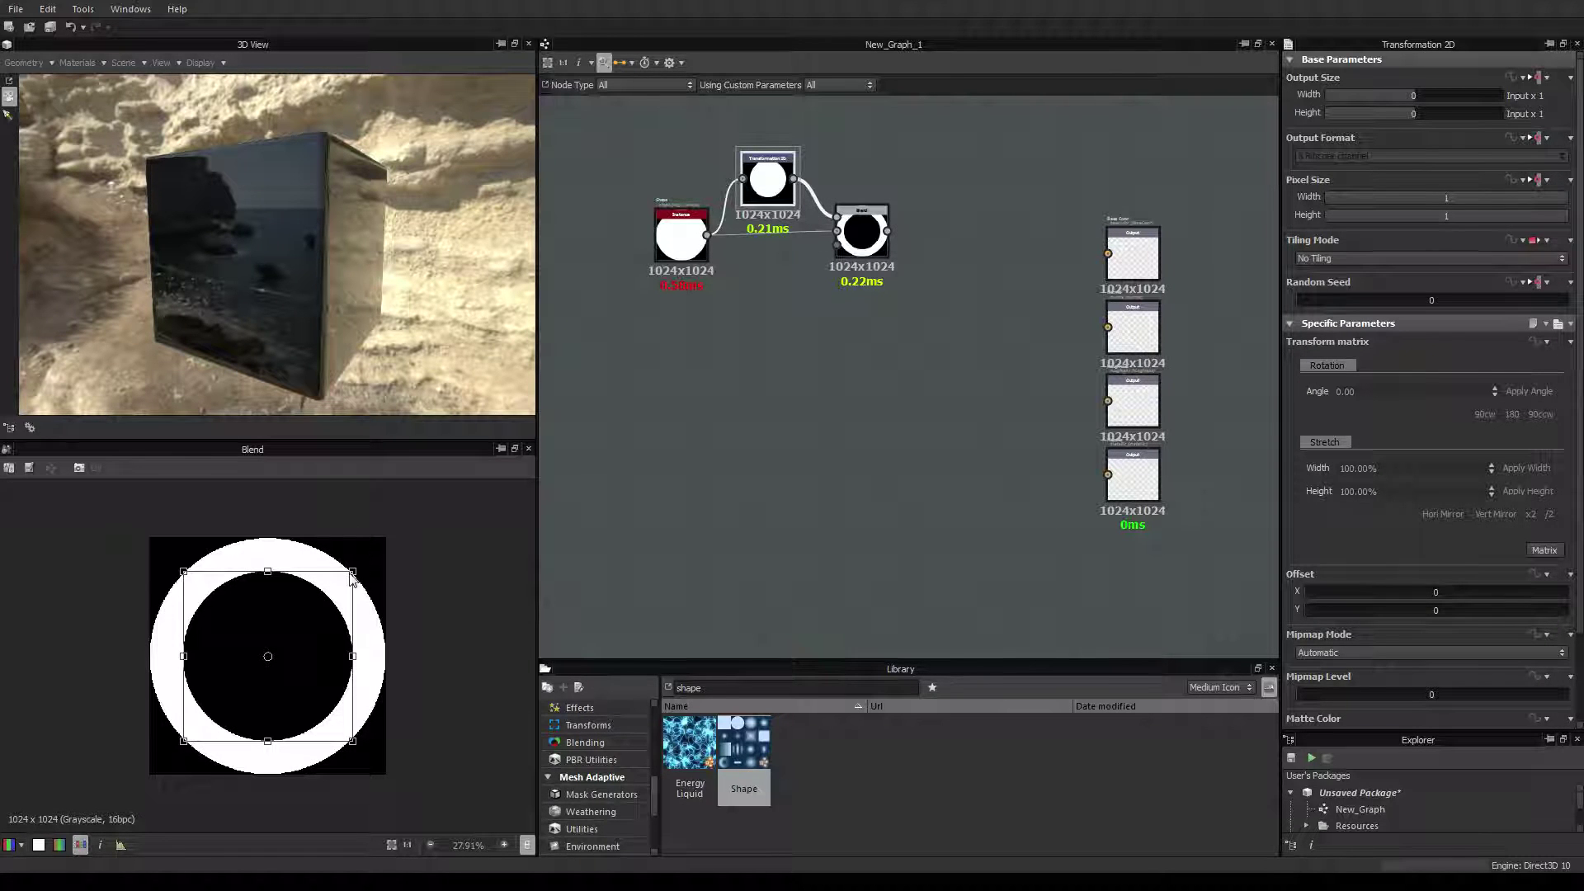
{"action": "mouse_move", "coordinate": [356, 581]}
{"action": "left_mouse_down"}
{"action": "mouse_move", "coordinate": [326, 606]}
{"action": "mouse_move", "coordinate": [355, 583]}
{"action": "mouse_move", "coordinate": [341, 586]}
{"action": "left_mouse_up"}
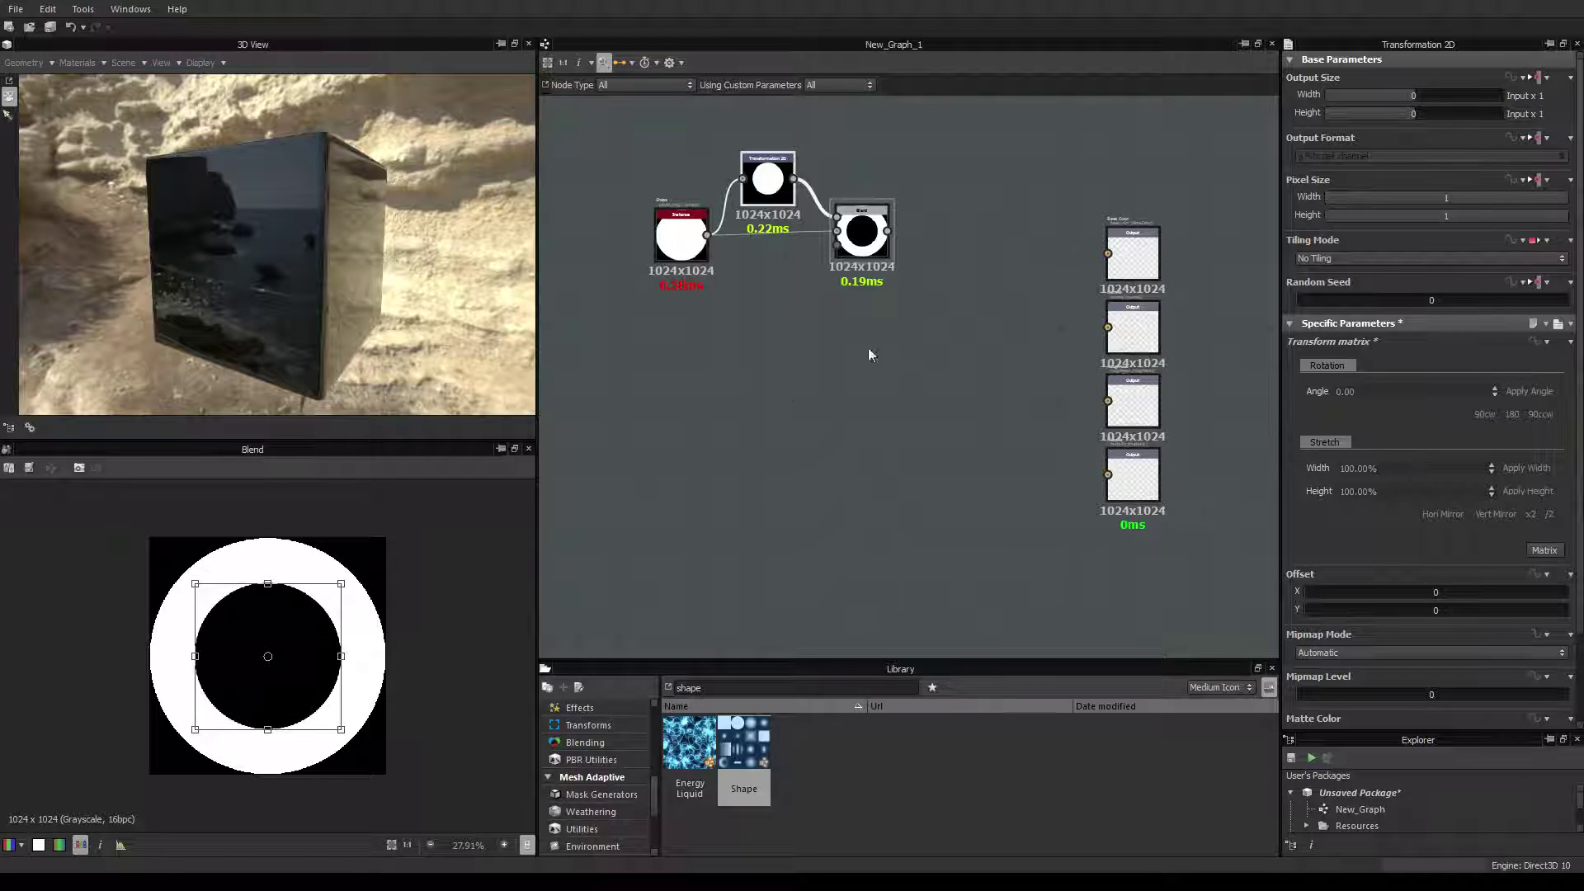
Select the Shape, Transformation 2D and Blend nodes together and move them farther away from the output nodes.
{"action": "middle_click_drag", "start_coordinate": [902, 332], "coordinate": [950, 302]}
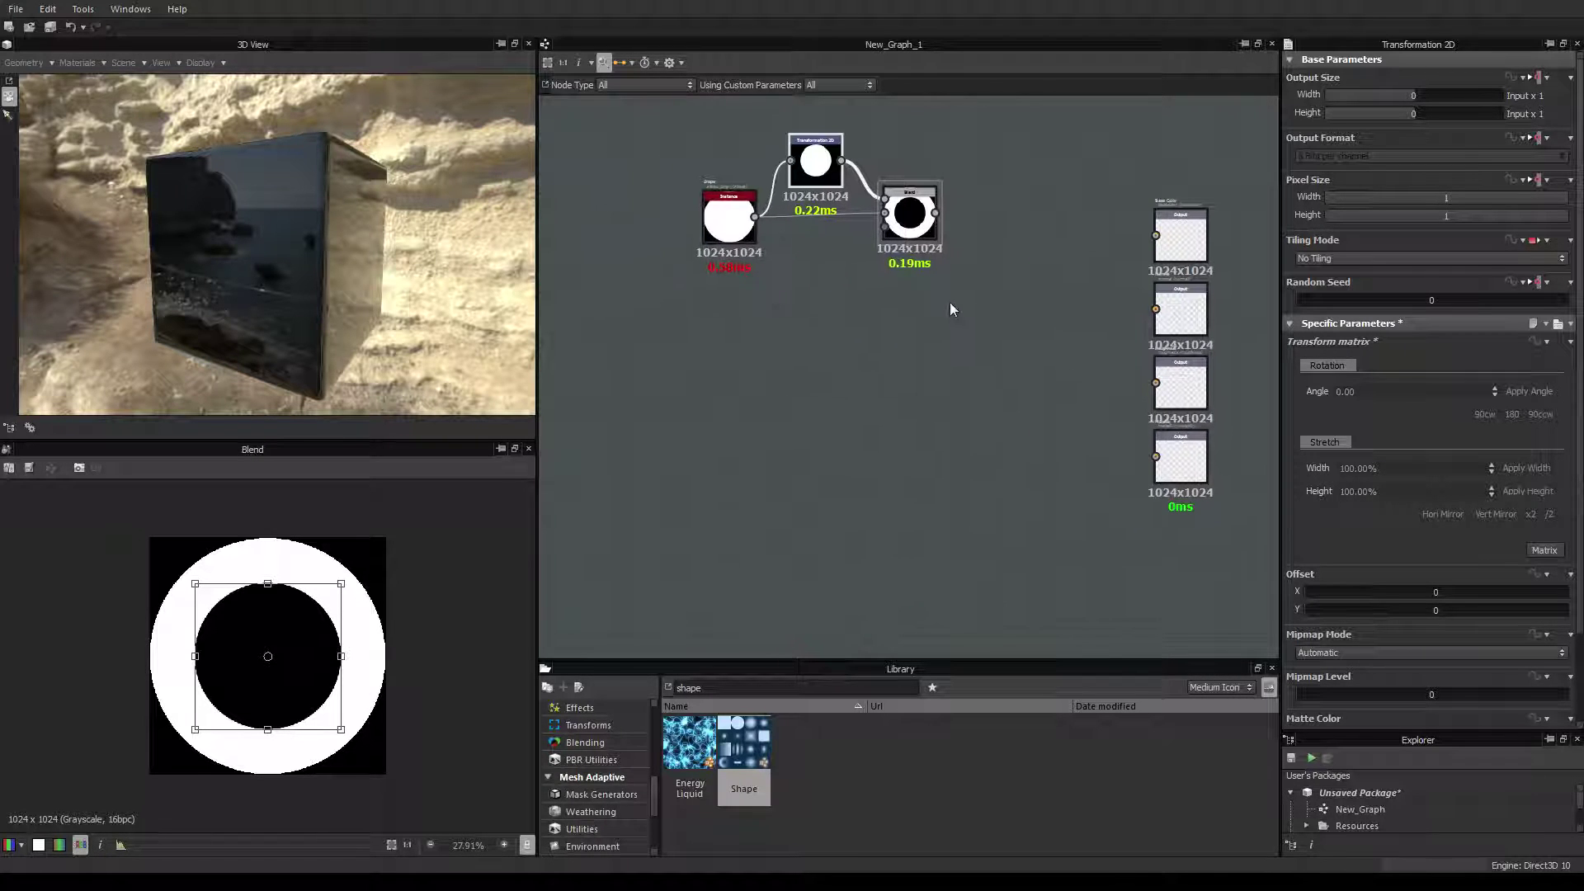
{"action": "middle_click_drag", "start_coordinate": [773, 405], "coordinate": [767, 373]}
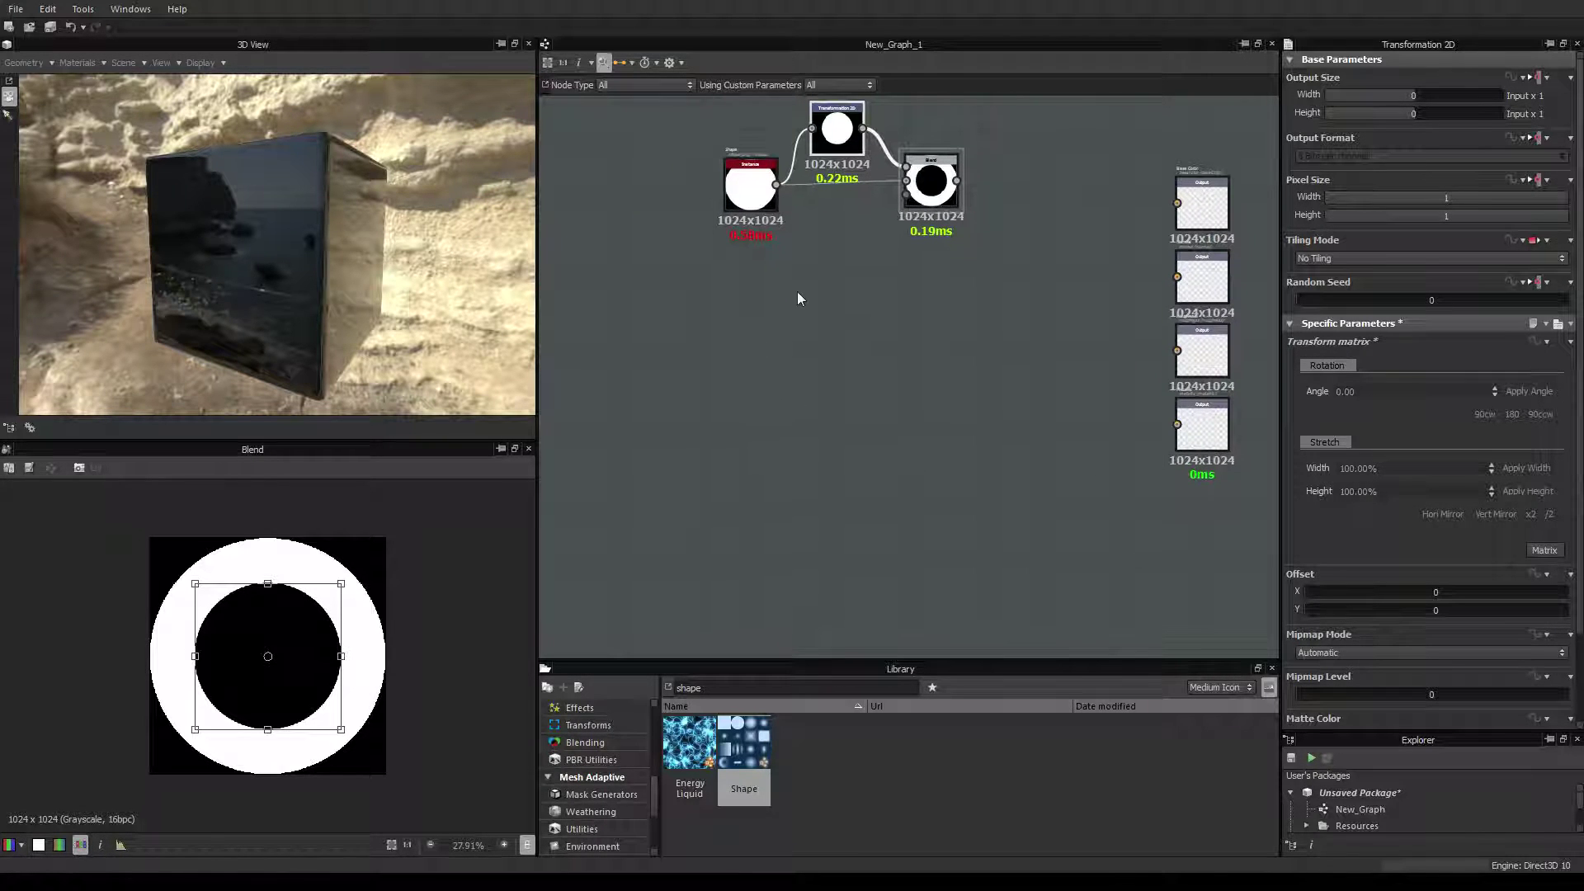
{"action": "scroll", "coordinate": [797, 290], "scroll_direction": "down", "scroll_amount": 1}
{"action": "left_click_drag", "start_coordinate": [684, 126], "coordinate": [949, 281]}
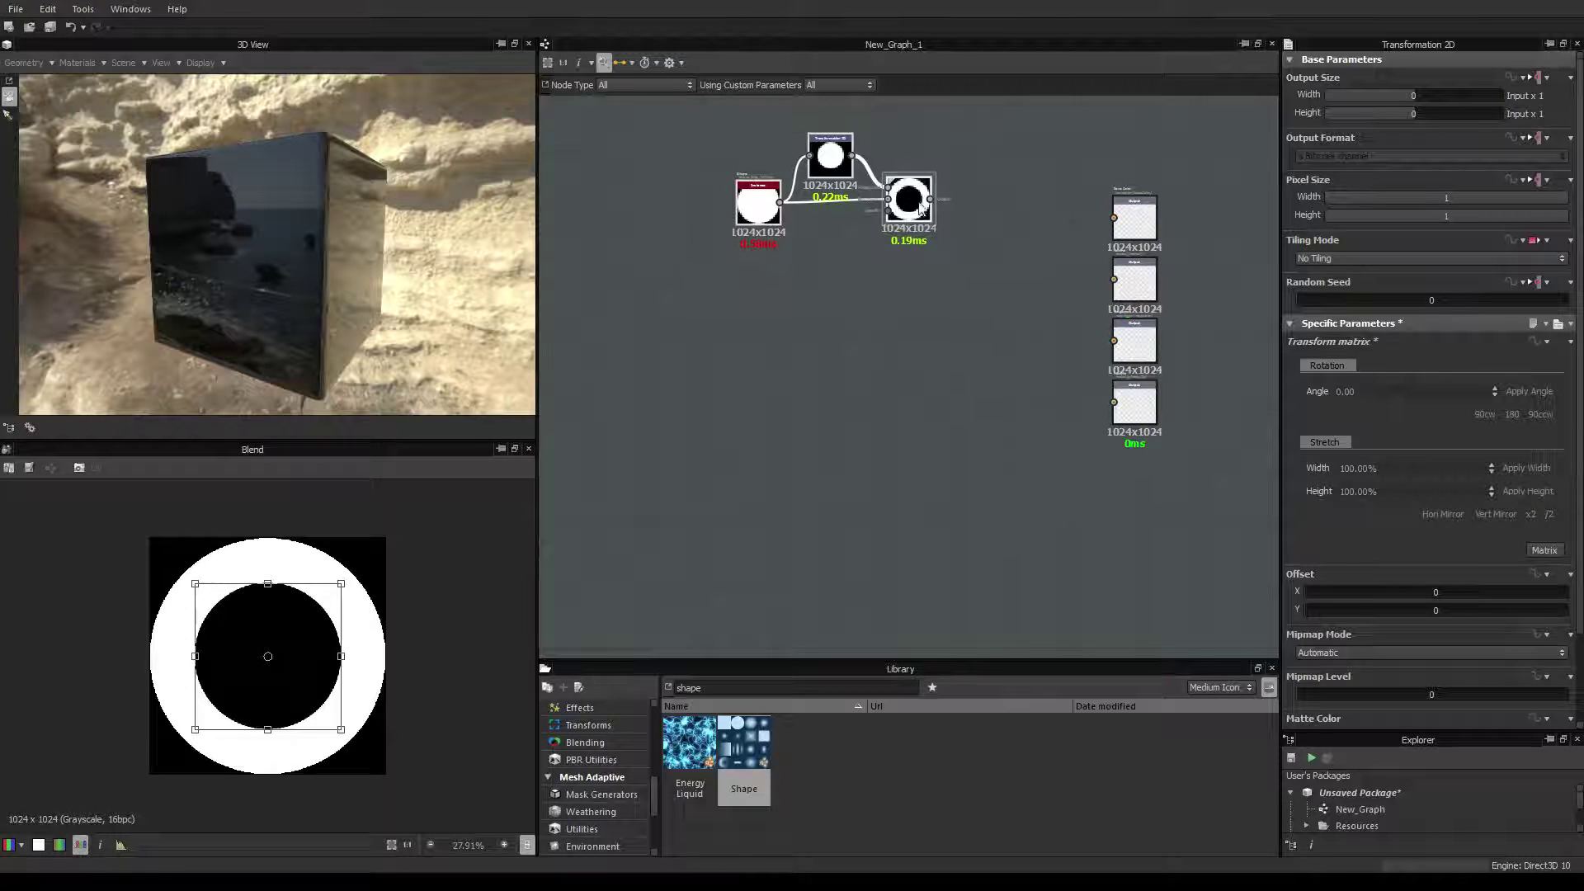
{"action": "left_click_drag", "start_coordinate": [916, 199], "coordinate": [863, 210]}
{"action": "left_click", "coordinate": [894, 364]}
Find the Tile Sampler Color node in the library with "tile sampler" and place it between the Blend node and the outputs.
{"action": "double_click", "coordinate": [710, 686]}
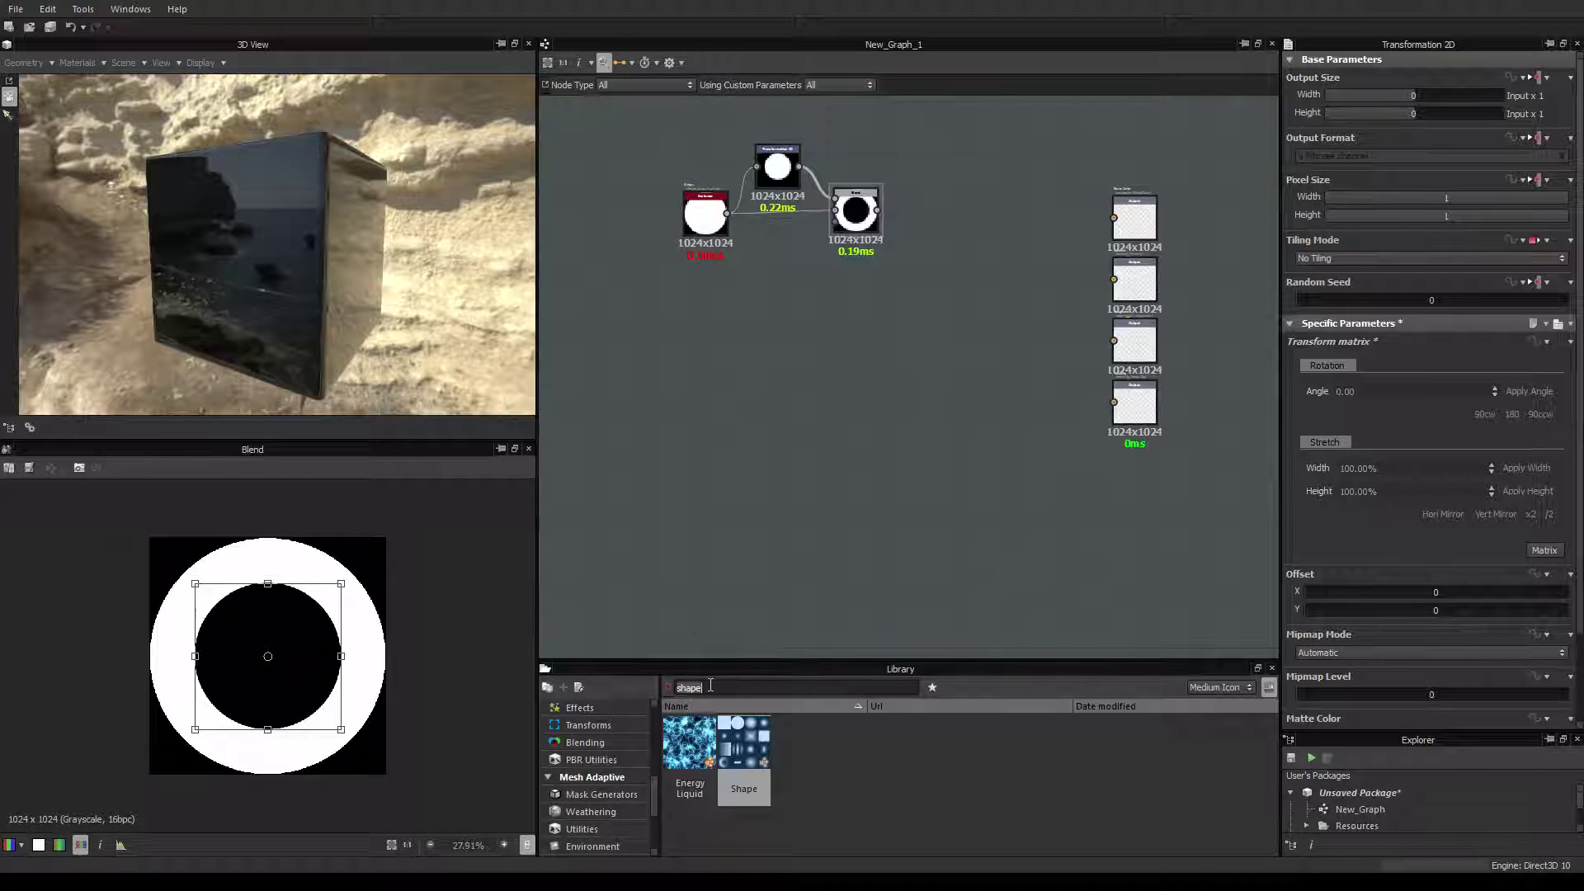
{"action": "type", "text": "til"}
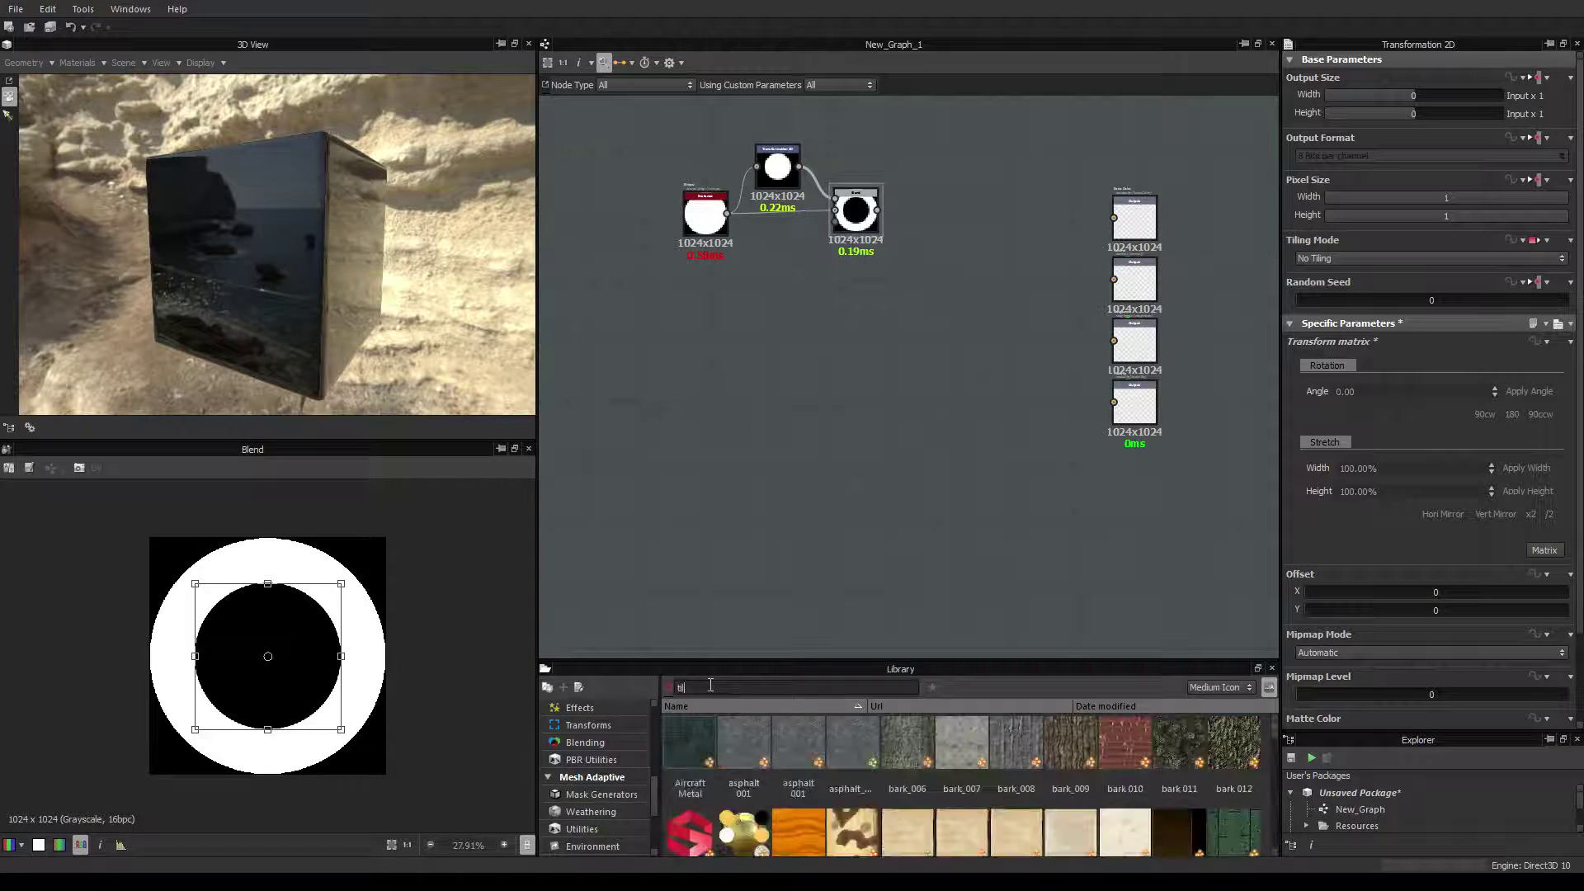
{"action": "type", "text": "e"}
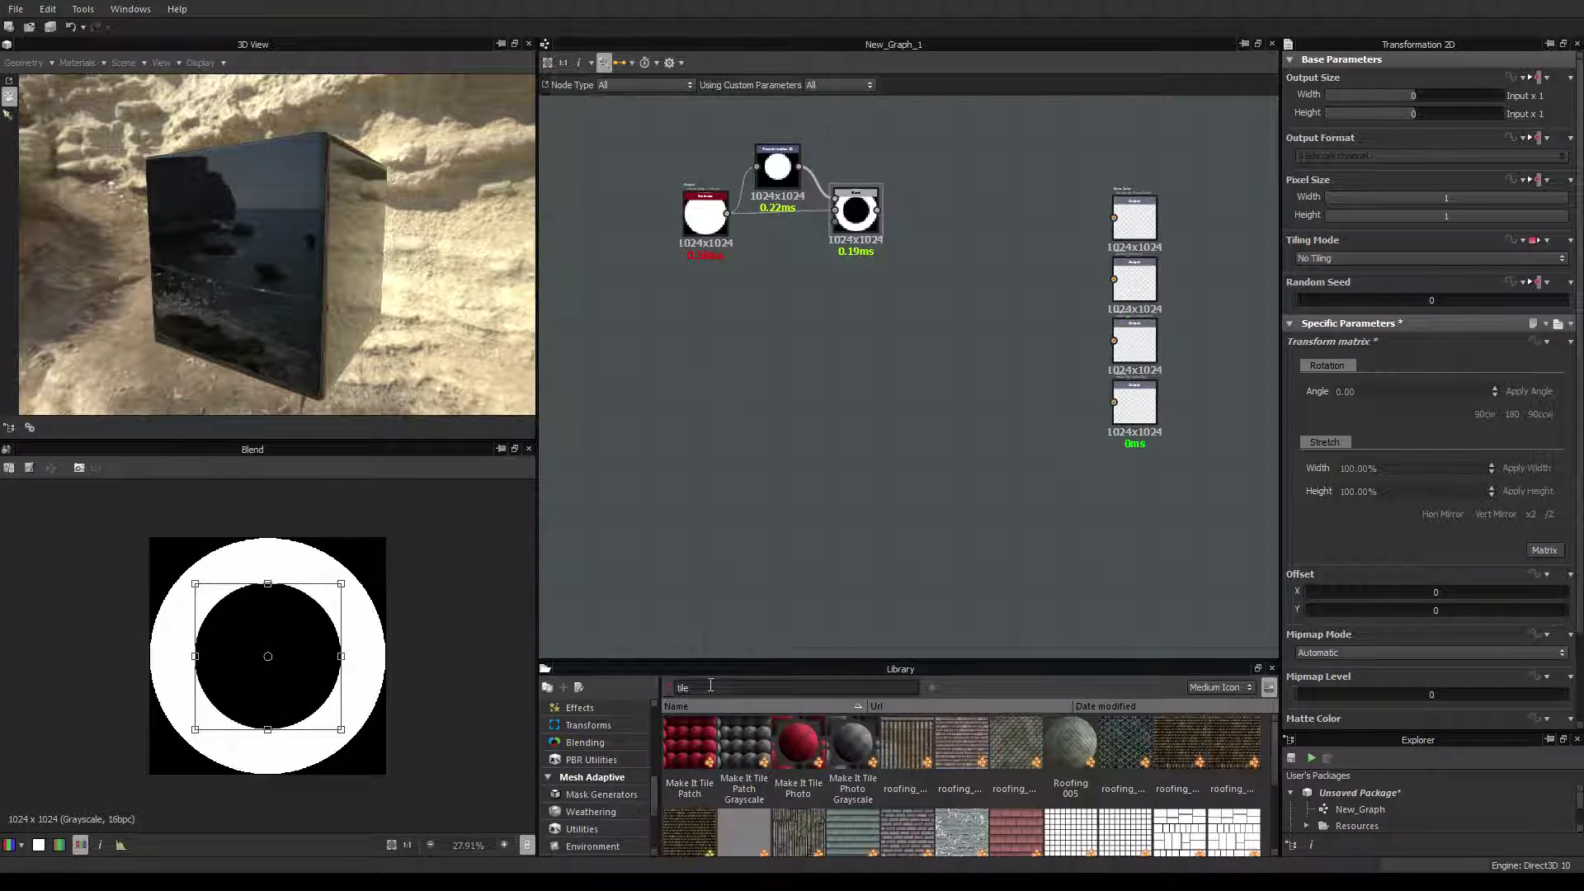
{"action": "type", "text": " samp"}
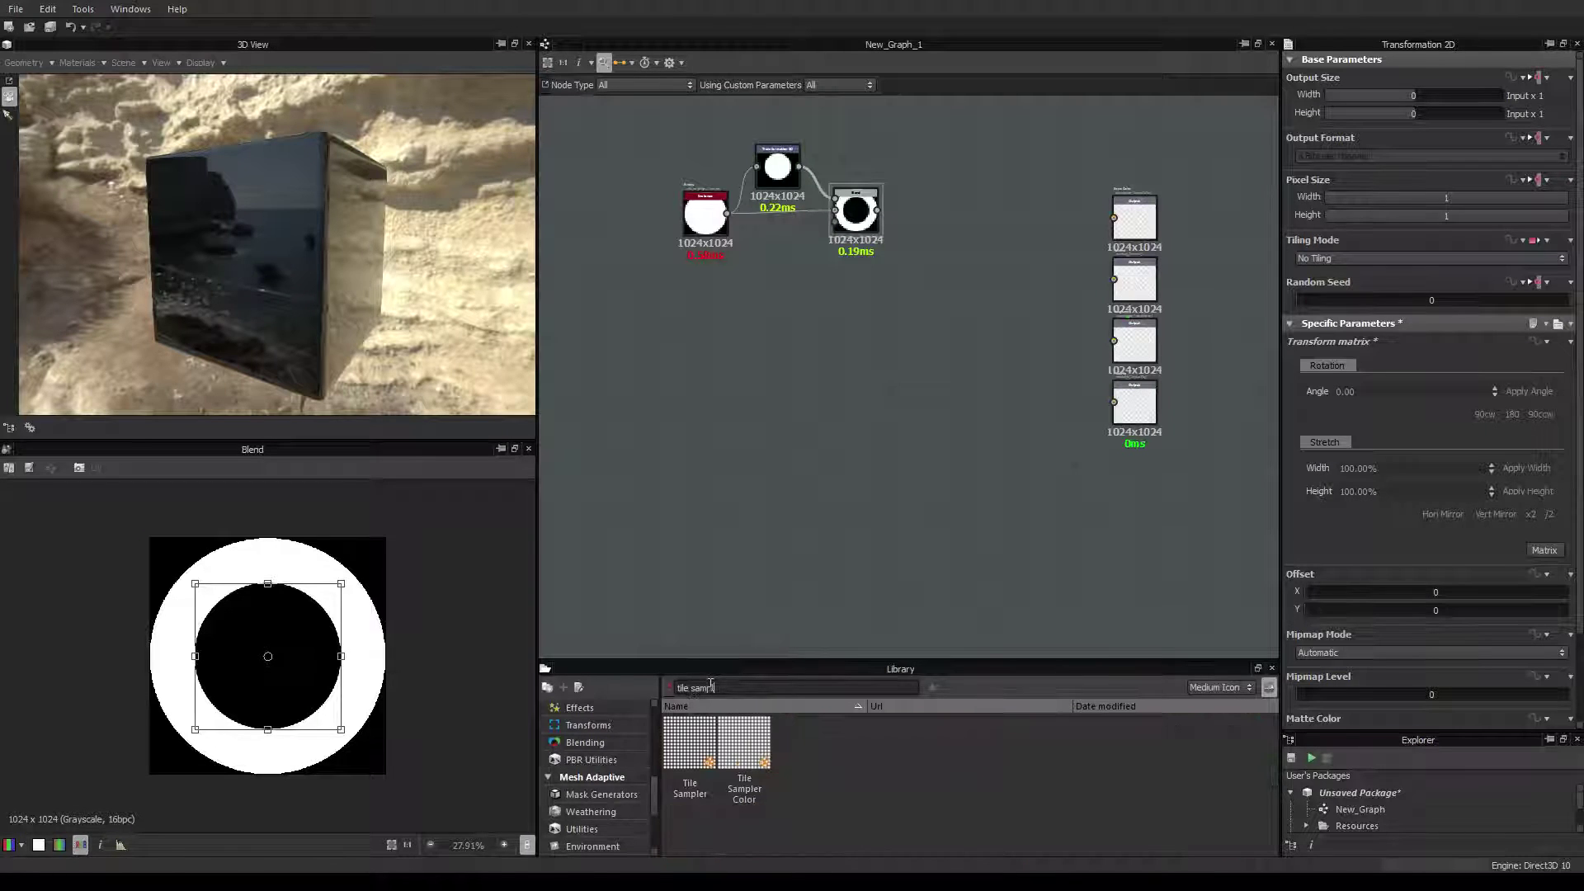
{"action": "type", "text": "ler"}
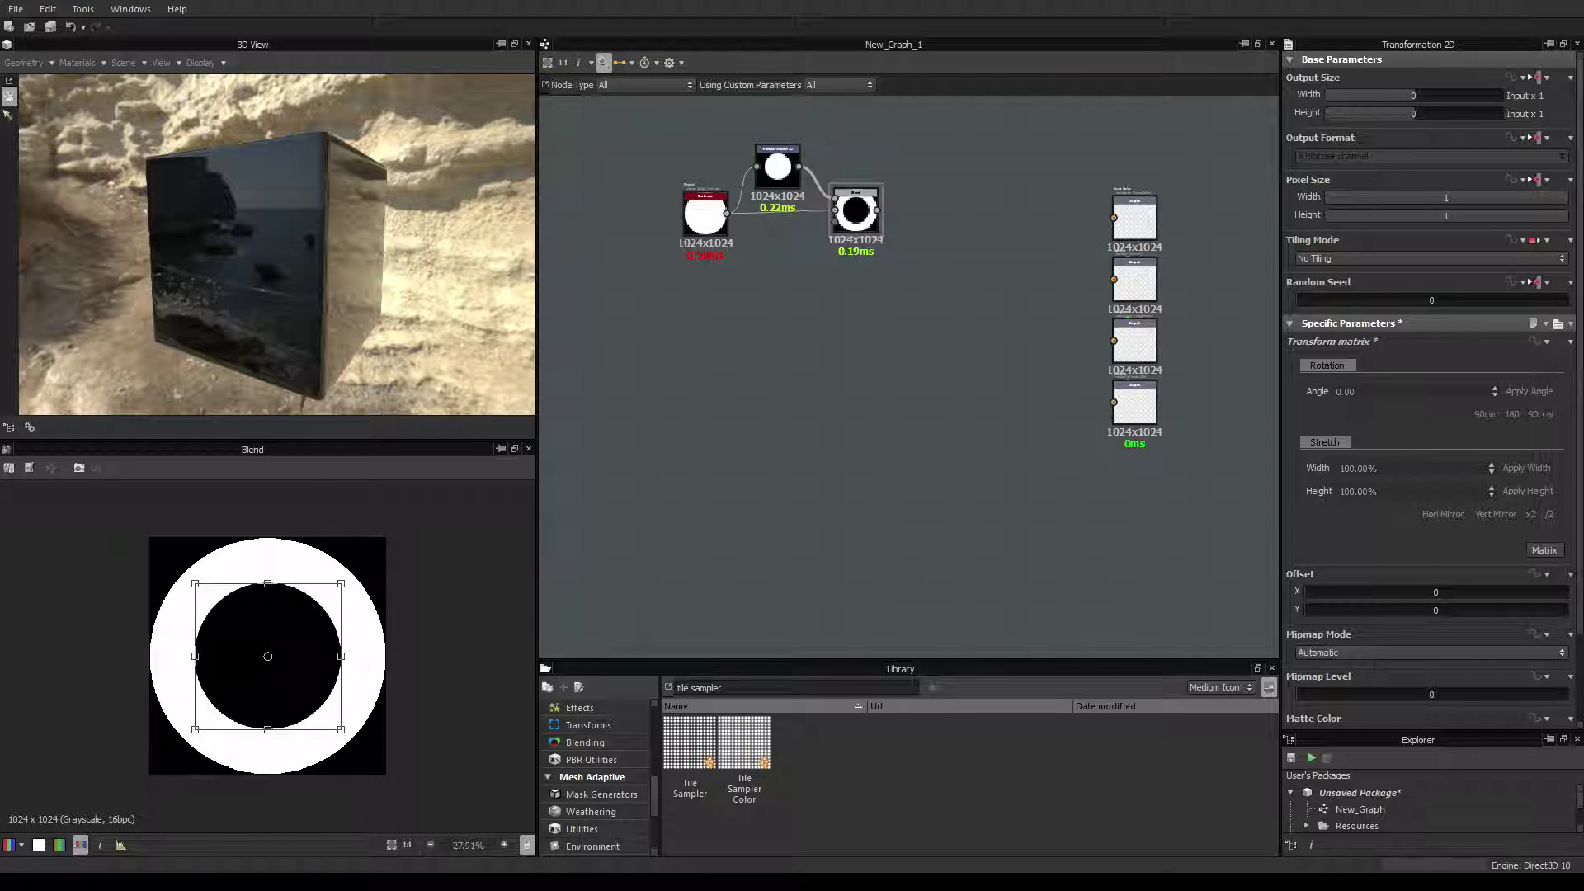
{"action": "left_click_drag", "start_coordinate": [744, 742], "coordinate": [922, 325]}
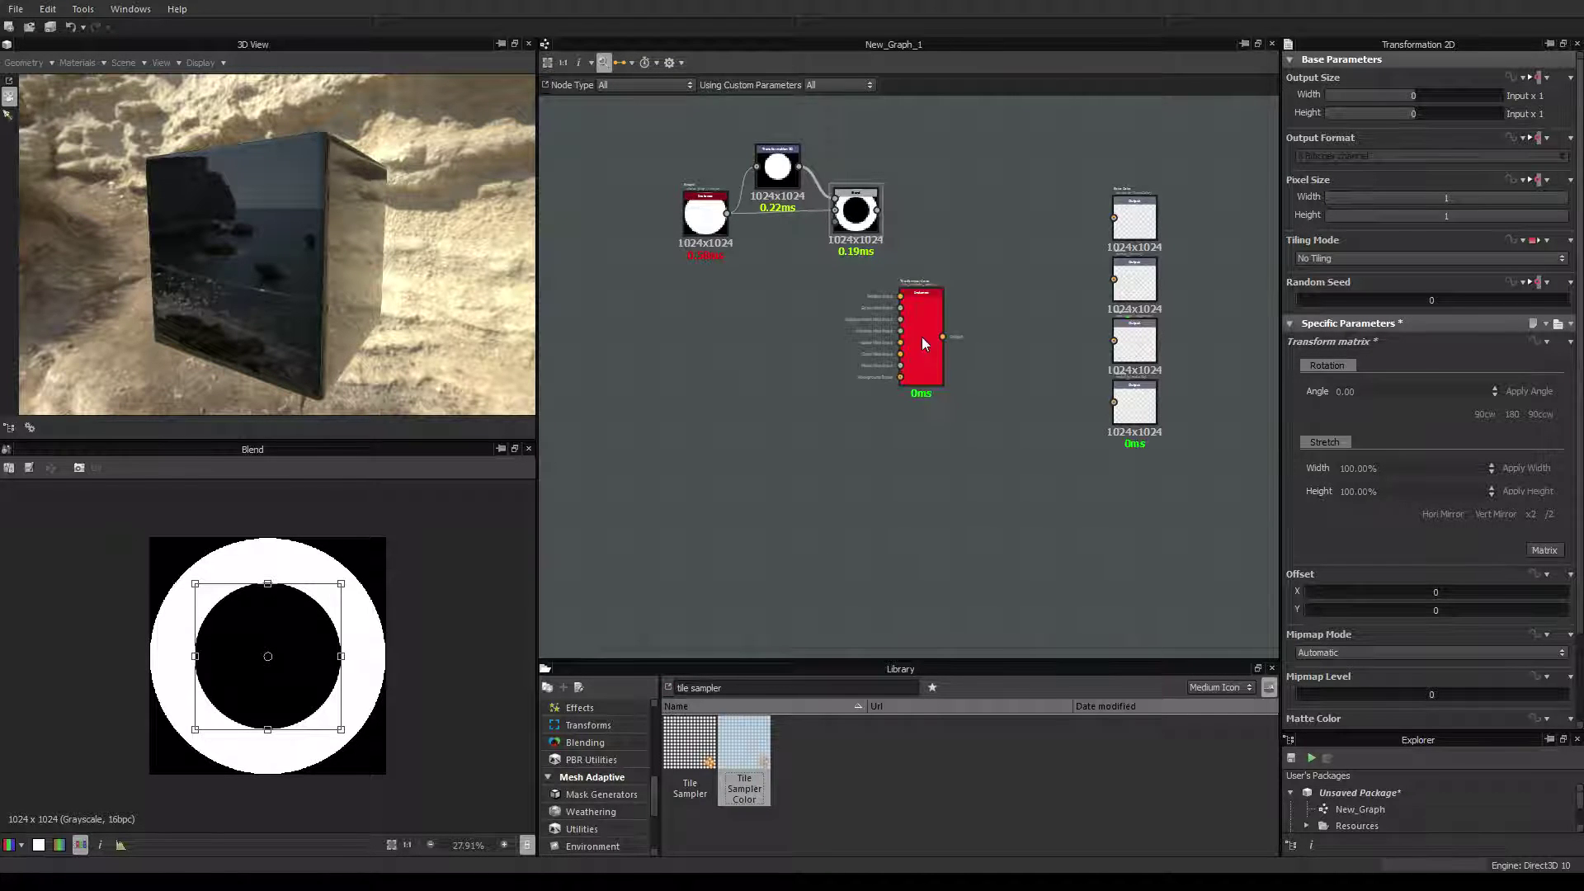
Shift the three ring nodes away from the Tile Sampler Color and connect the Blend output to its Pattern Input.
{"action": "left_click_drag", "start_coordinate": [652, 134], "coordinate": [804, 228]}
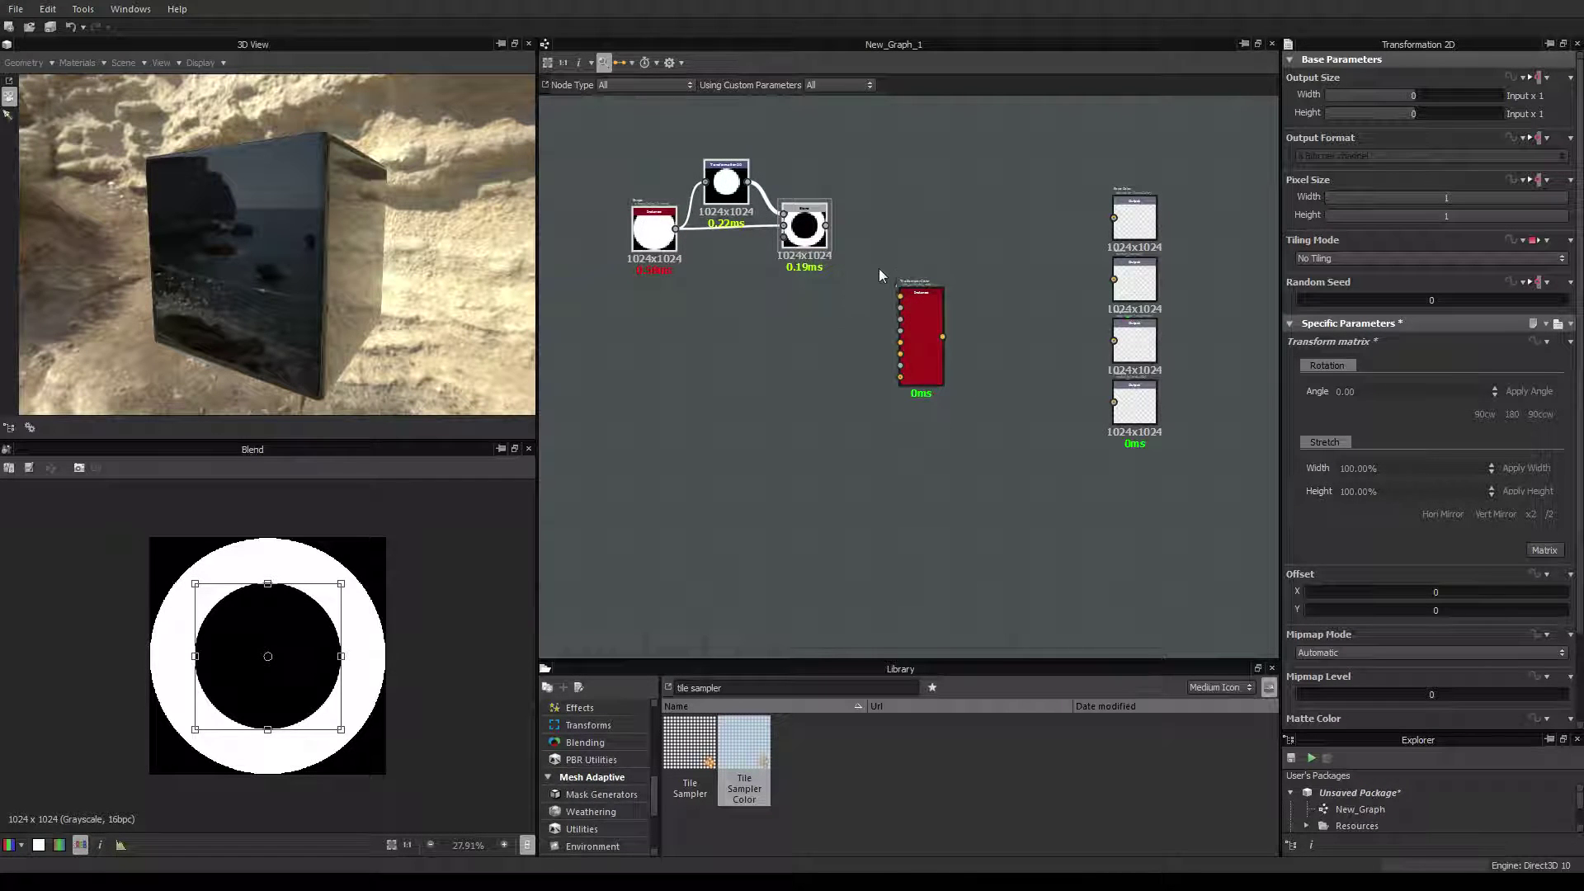
{"action": "scroll", "coordinate": [908, 296], "scroll_direction": "up", "scroll_amount": 4}
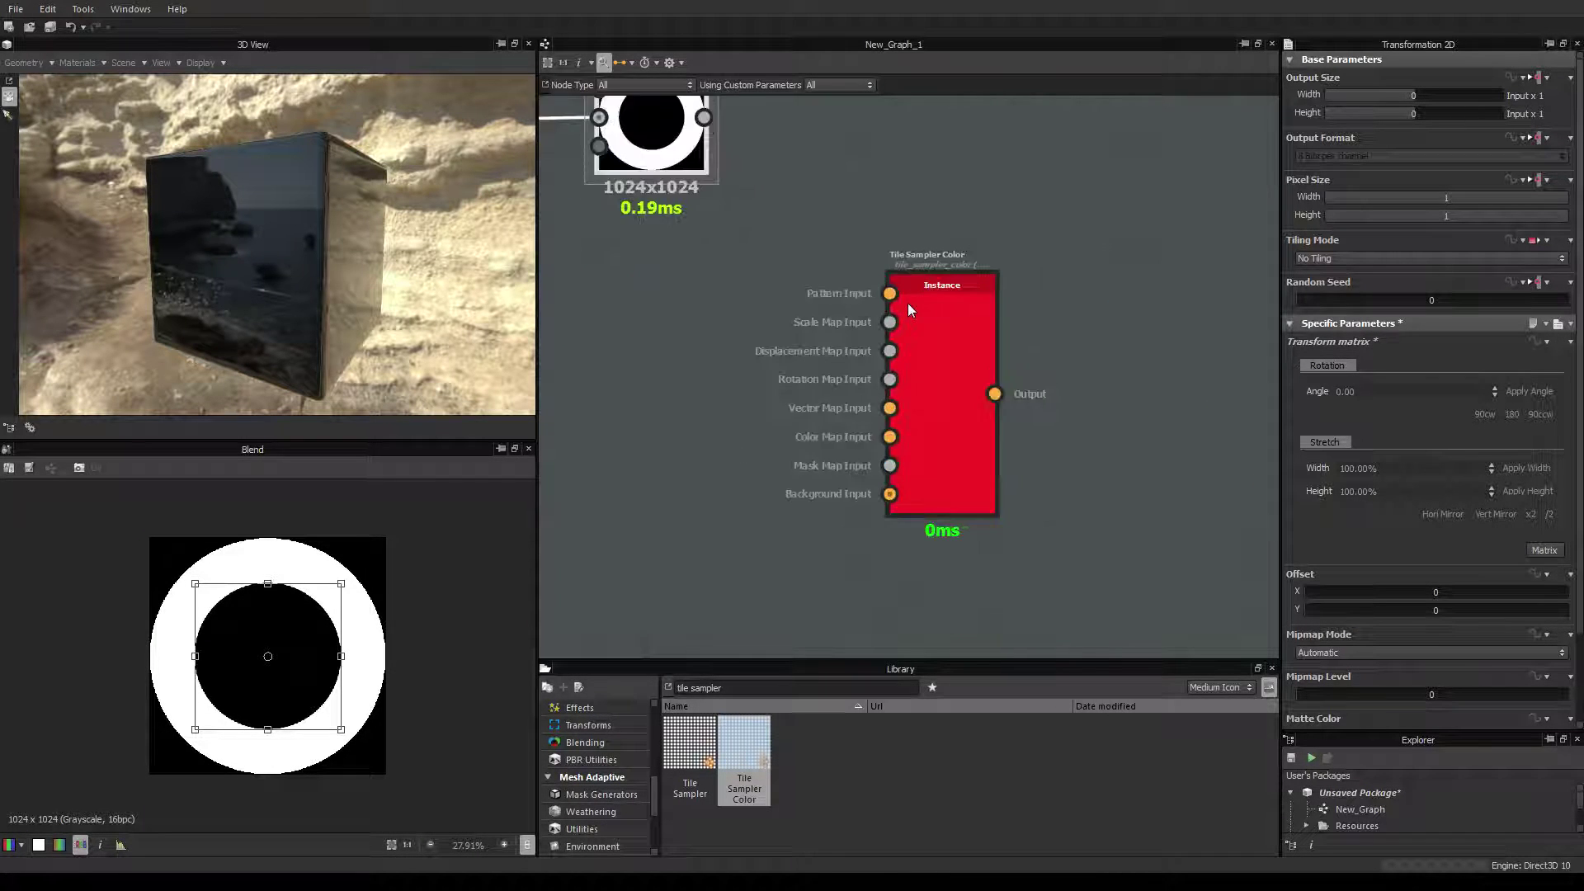
{"action": "left_click_drag", "start_coordinate": [703, 117], "coordinate": [889, 294]}
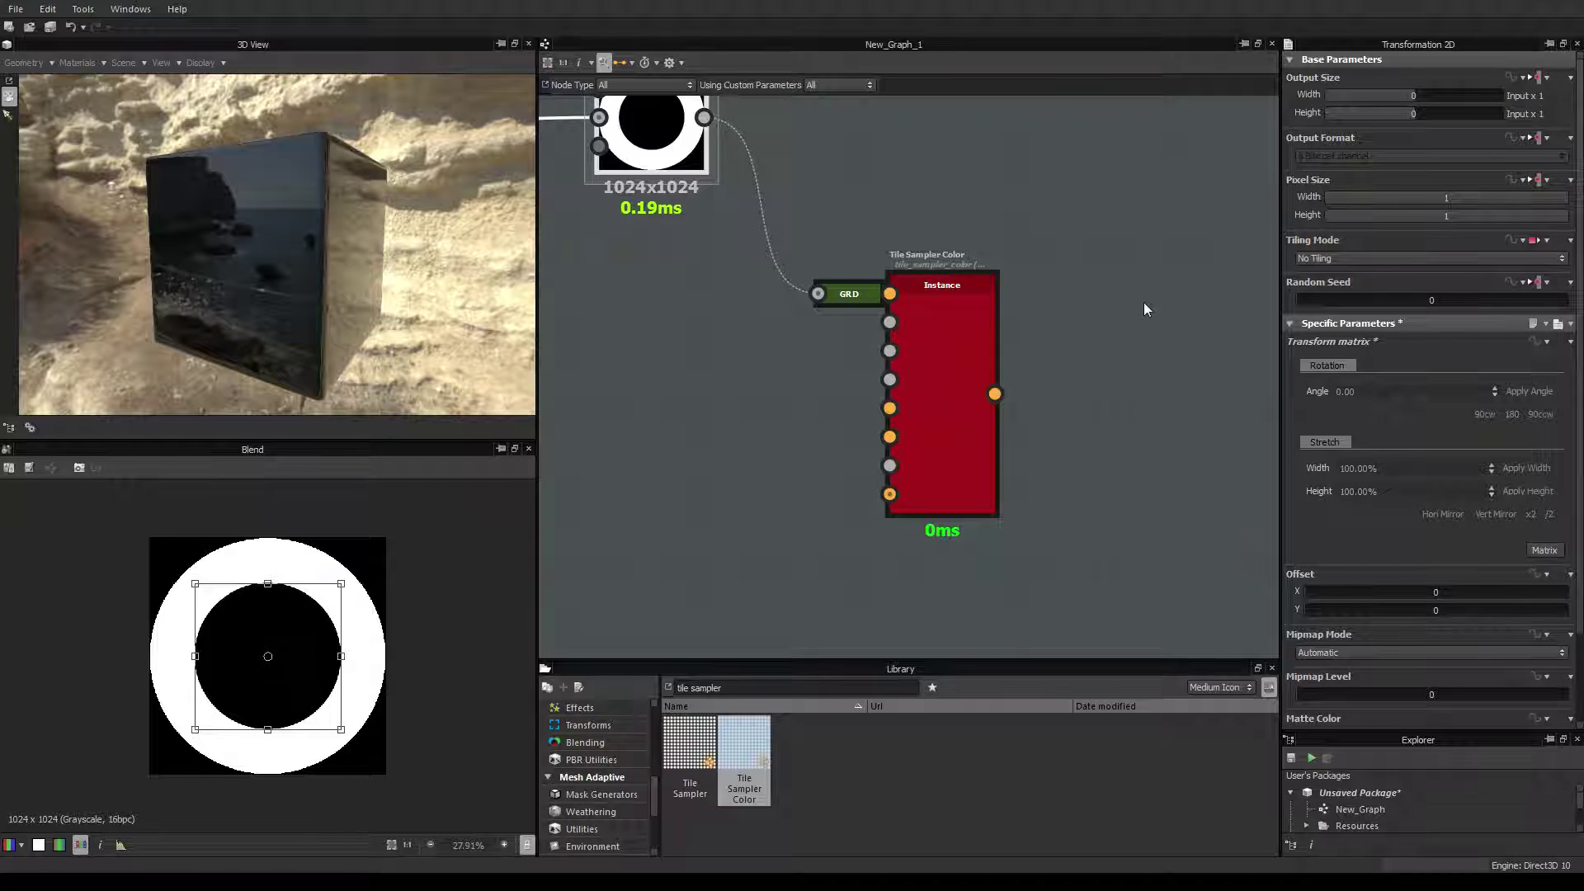
Set the Tile Sampler Color node's pattern to Pattern Input and inspect its tiled rings in the 2D view.
{"action": "scroll", "coordinate": [1060, 342], "scroll_direction": "down", "scroll_amount": 1}
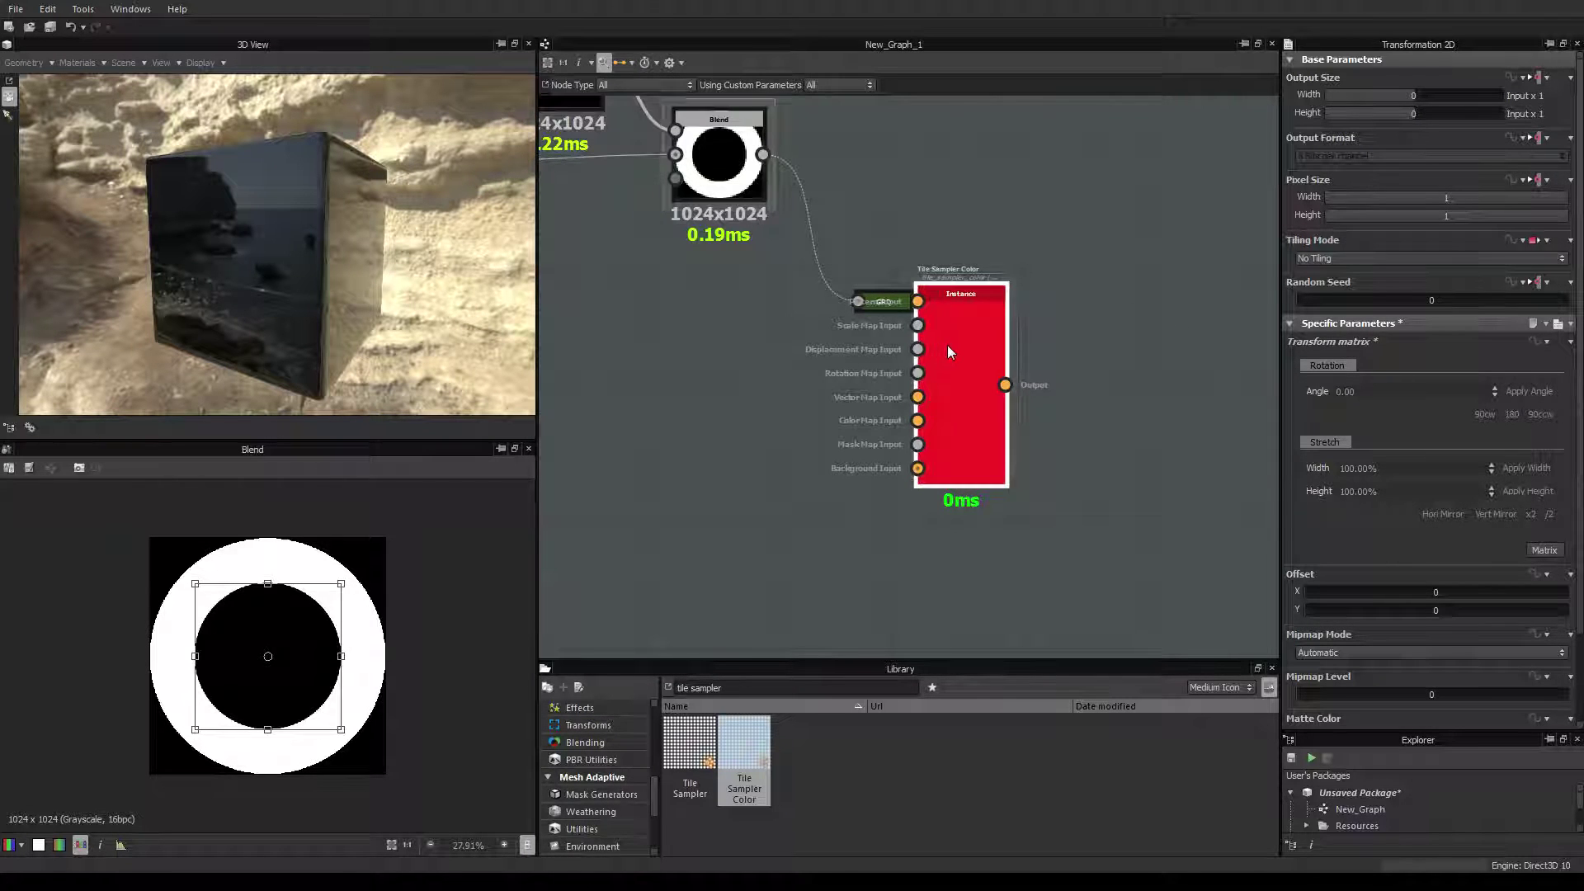
{"action": "left_click", "coordinate": [947, 352]}
{"action": "left_click", "coordinate": [1404, 478]}
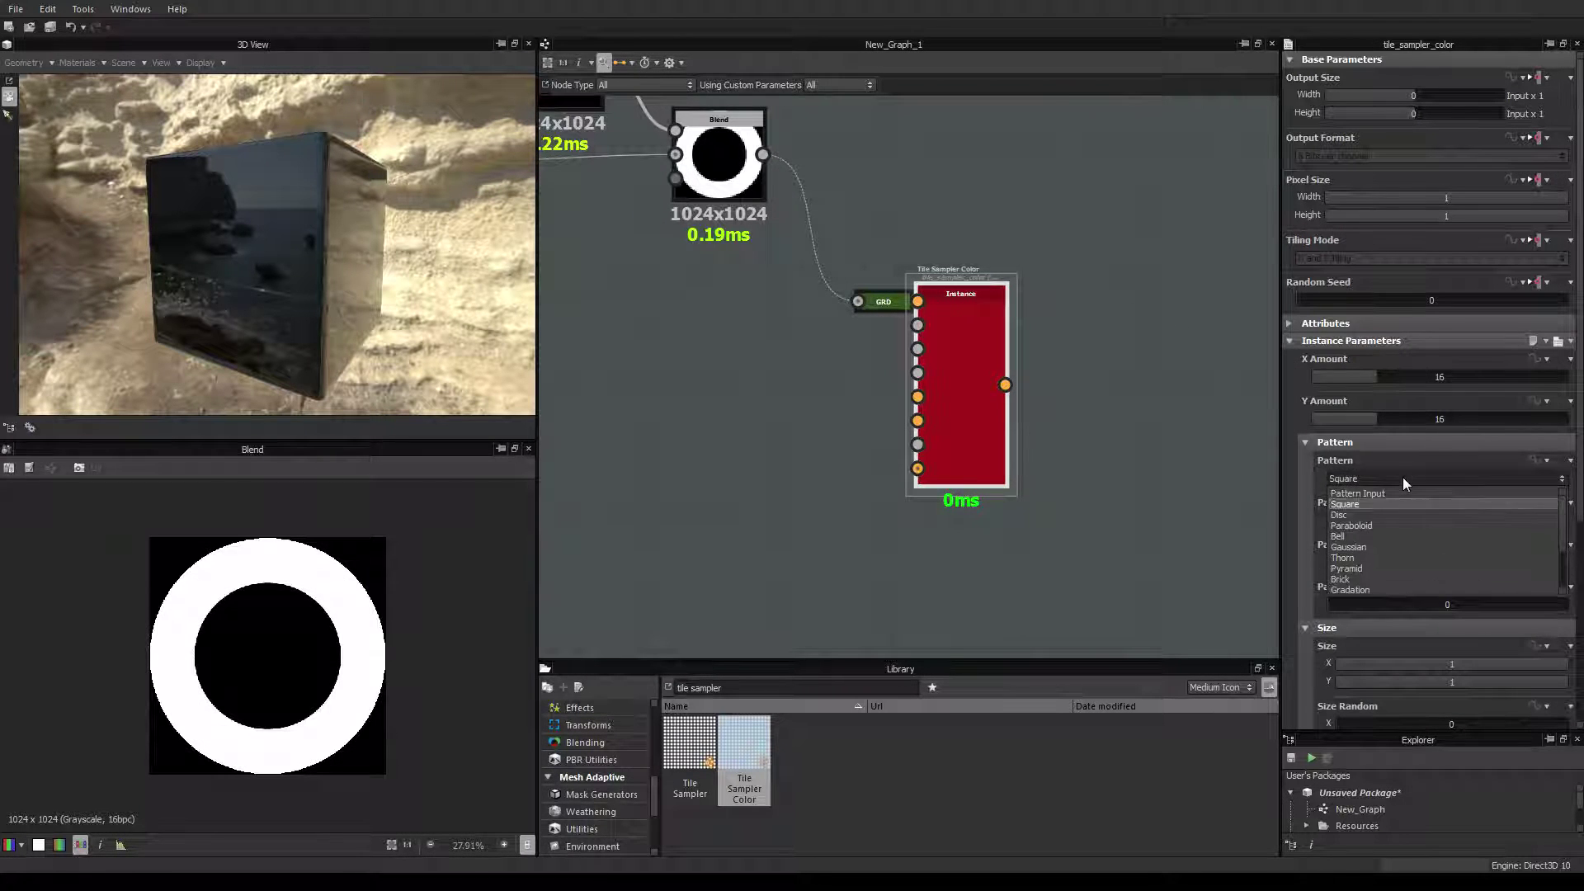
{"action": "left_click", "coordinate": [1388, 487]}
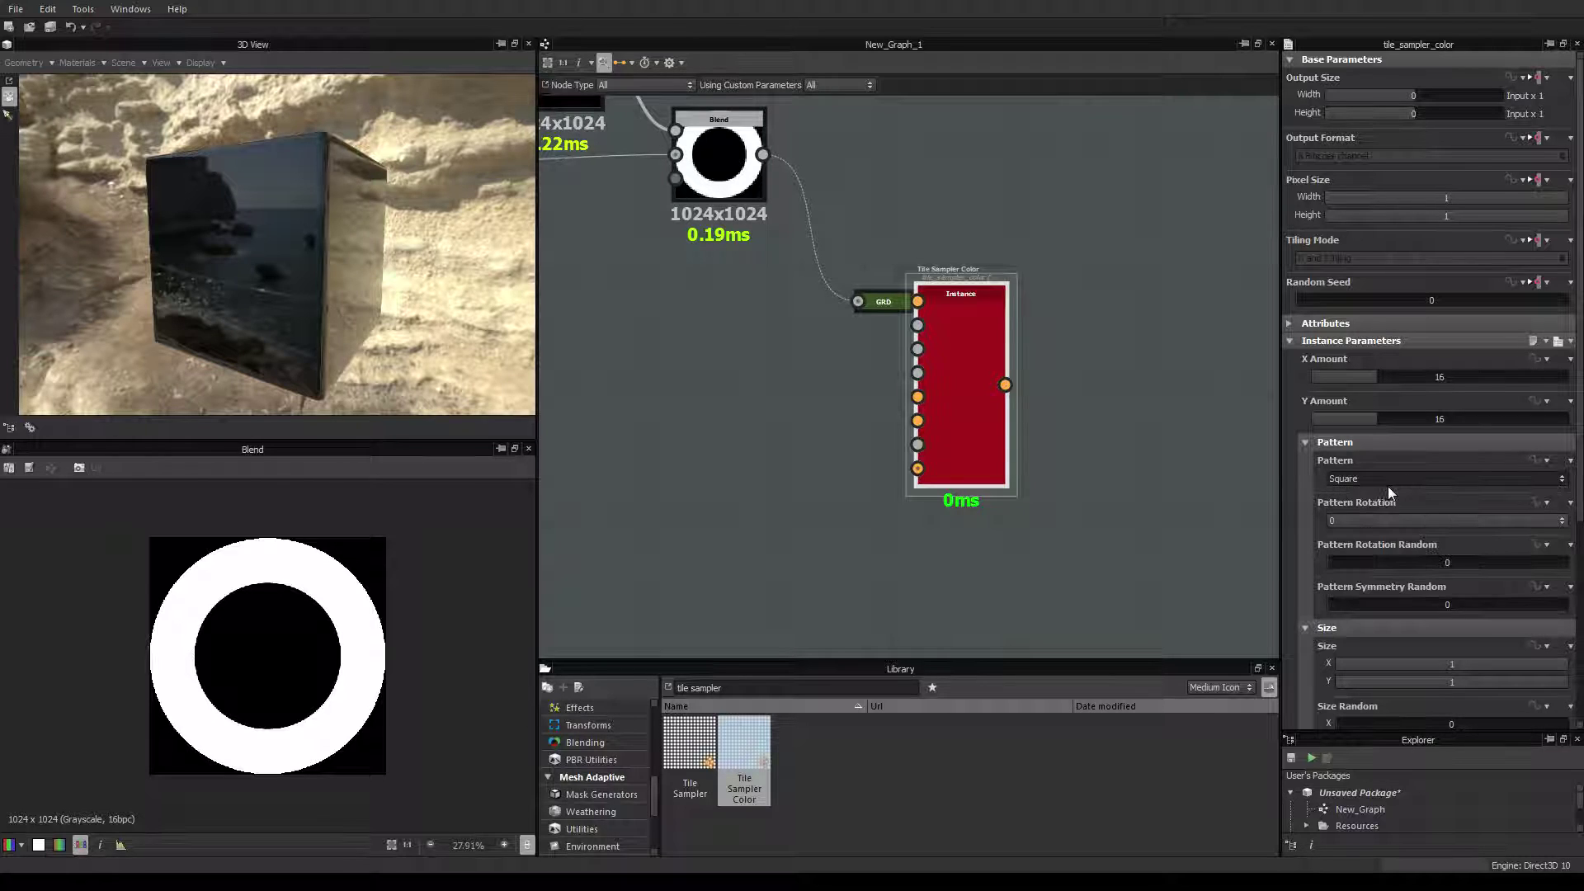
{"action": "double_click", "coordinate": [953, 387]}
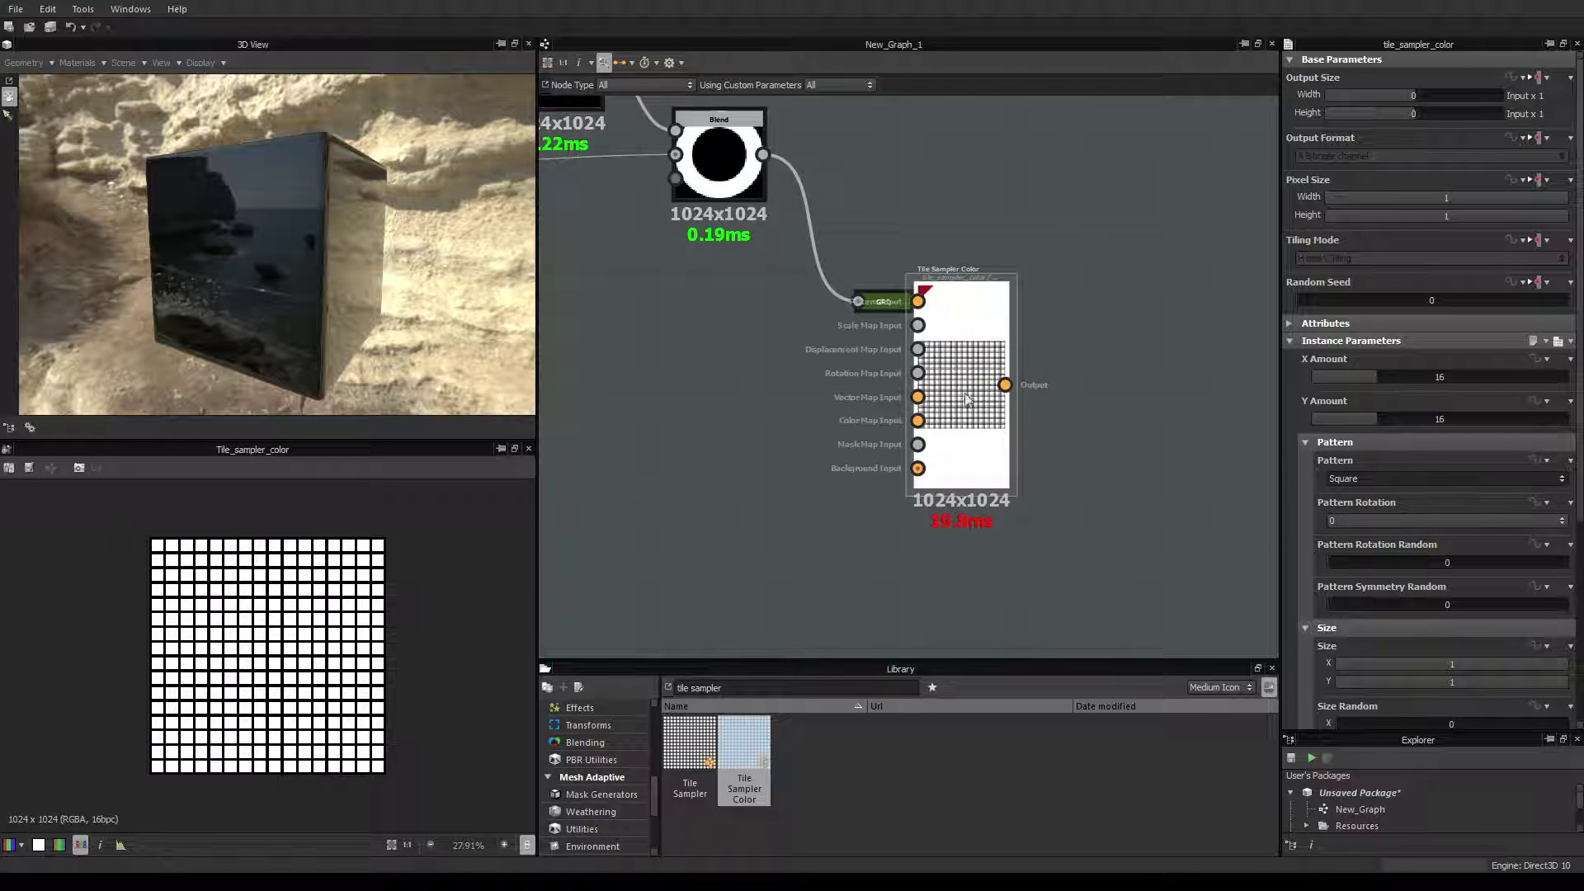
{"action": "left_click", "coordinate": [1373, 477]}
{"action": "left_click", "coordinate": [1357, 493]}
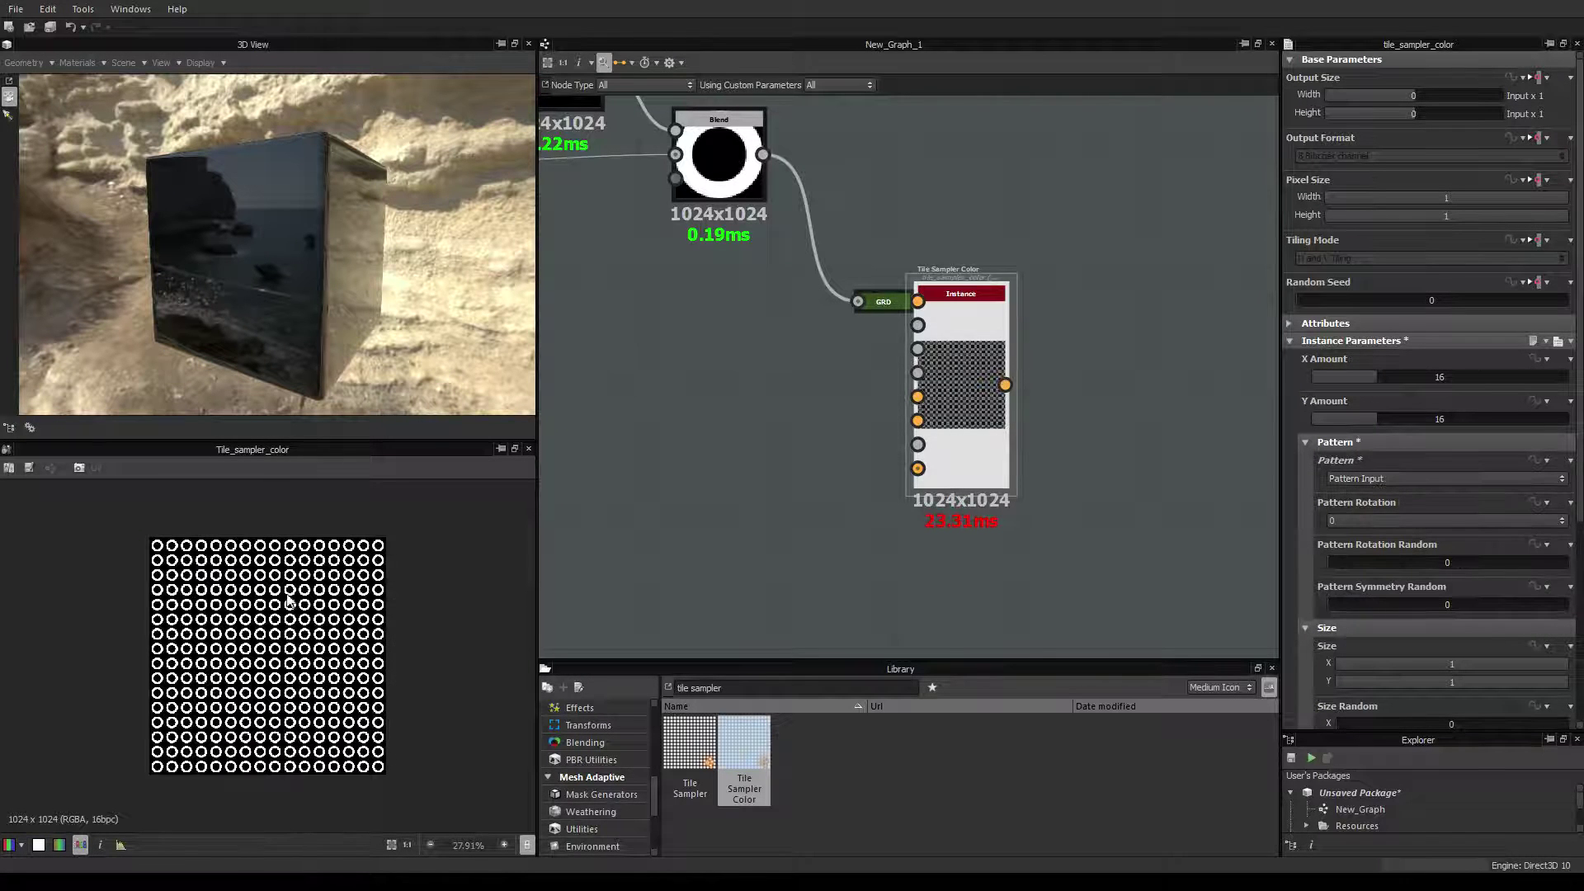
{"action": "scroll", "coordinate": [301, 604], "scroll_direction": "up", "scroll_amount": 2}
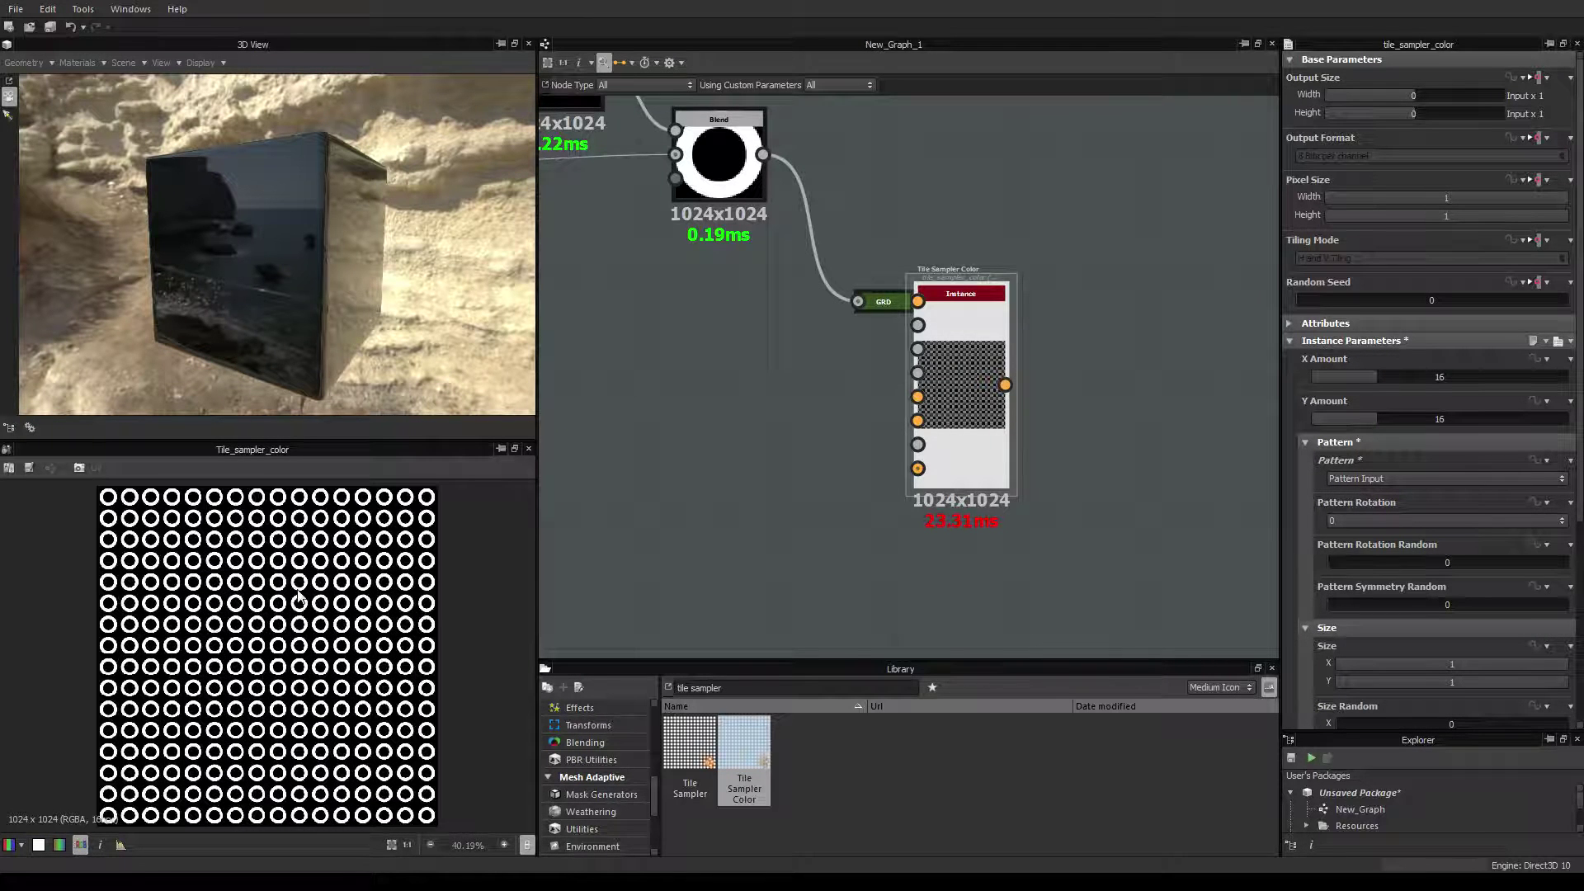
{"action": "left_click", "coordinate": [407, 844]}
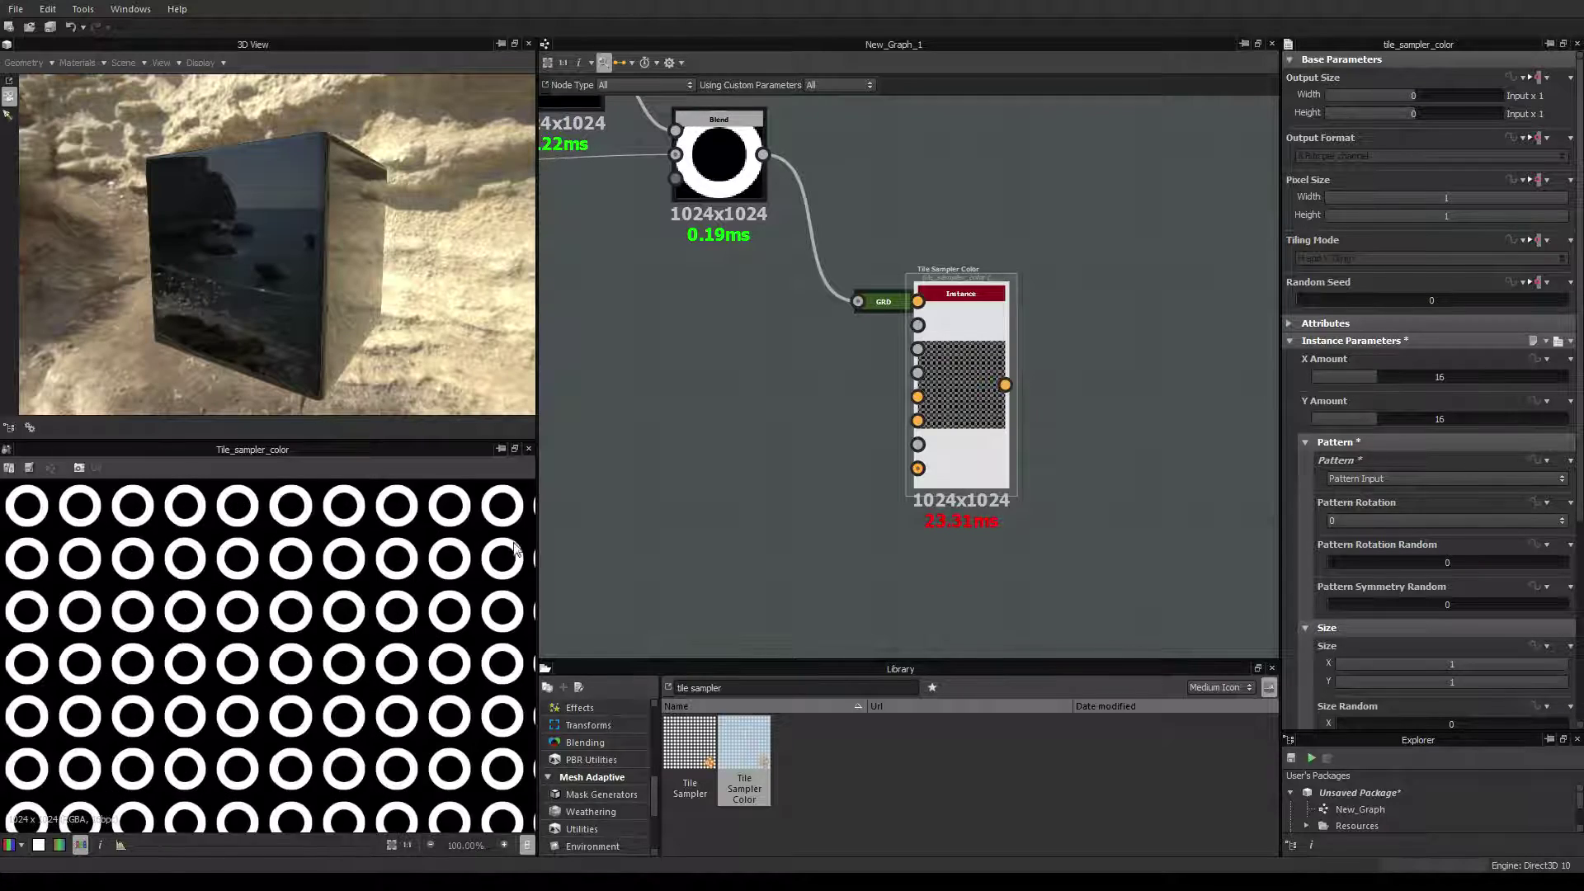
{"action": "scroll", "coordinate": [351, 575], "scroll_direction": "down", "scroll_amount": 5}
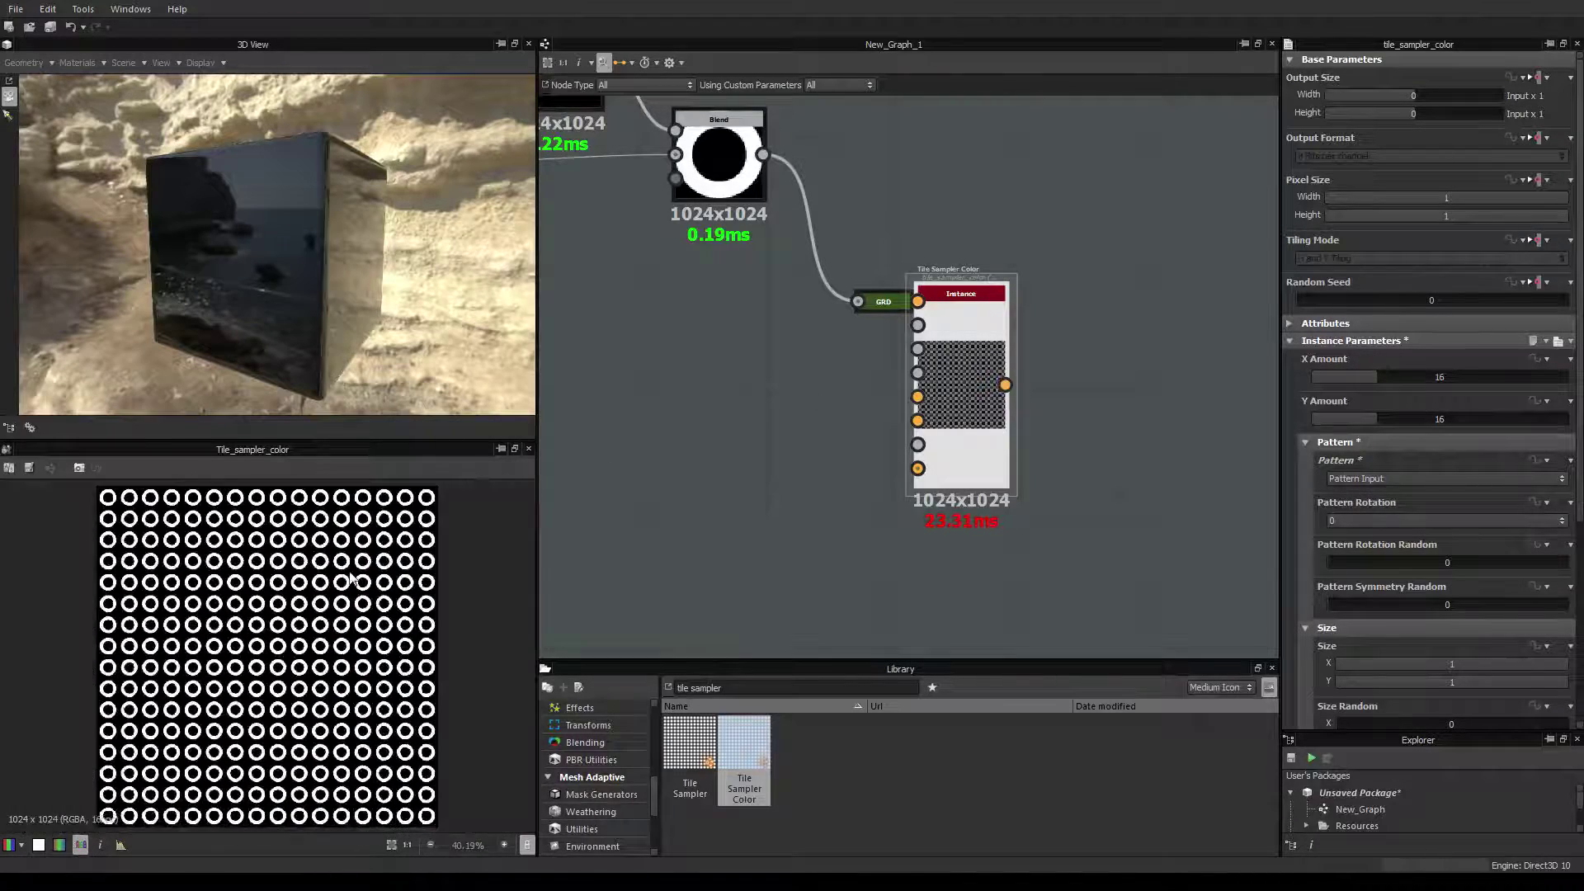
{"action": "scroll", "coordinate": [351, 575], "scroll_direction": "down", "scroll_amount": 1}
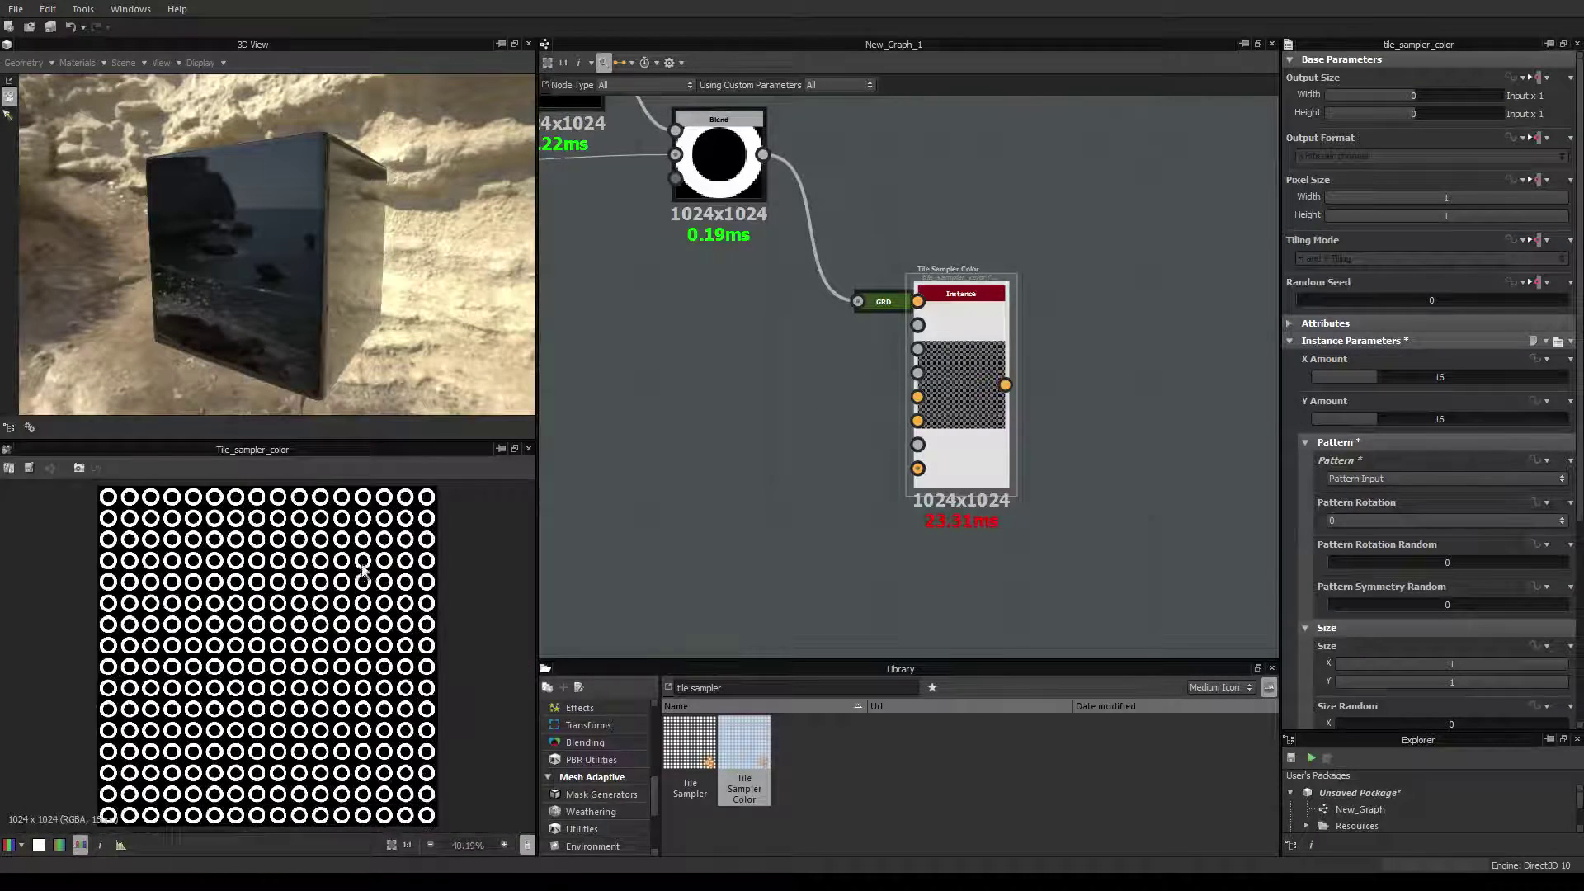
{"action": "middle_click_drag", "start_coordinate": [723, 340], "coordinate": [658, 350]}
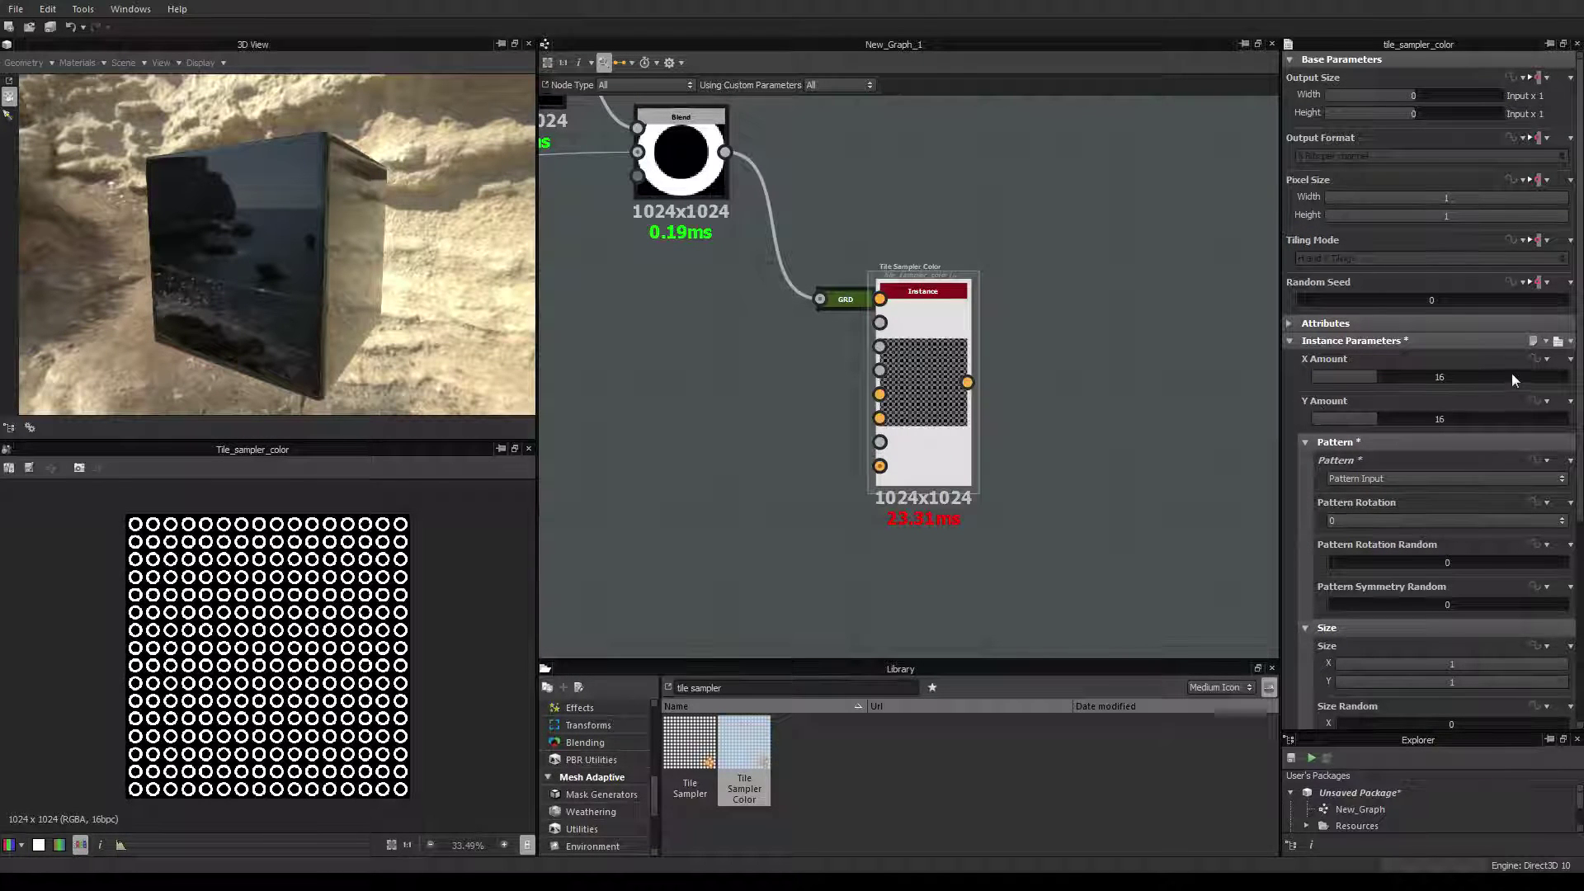
{"action": "left_click", "coordinate": [1546, 361]}
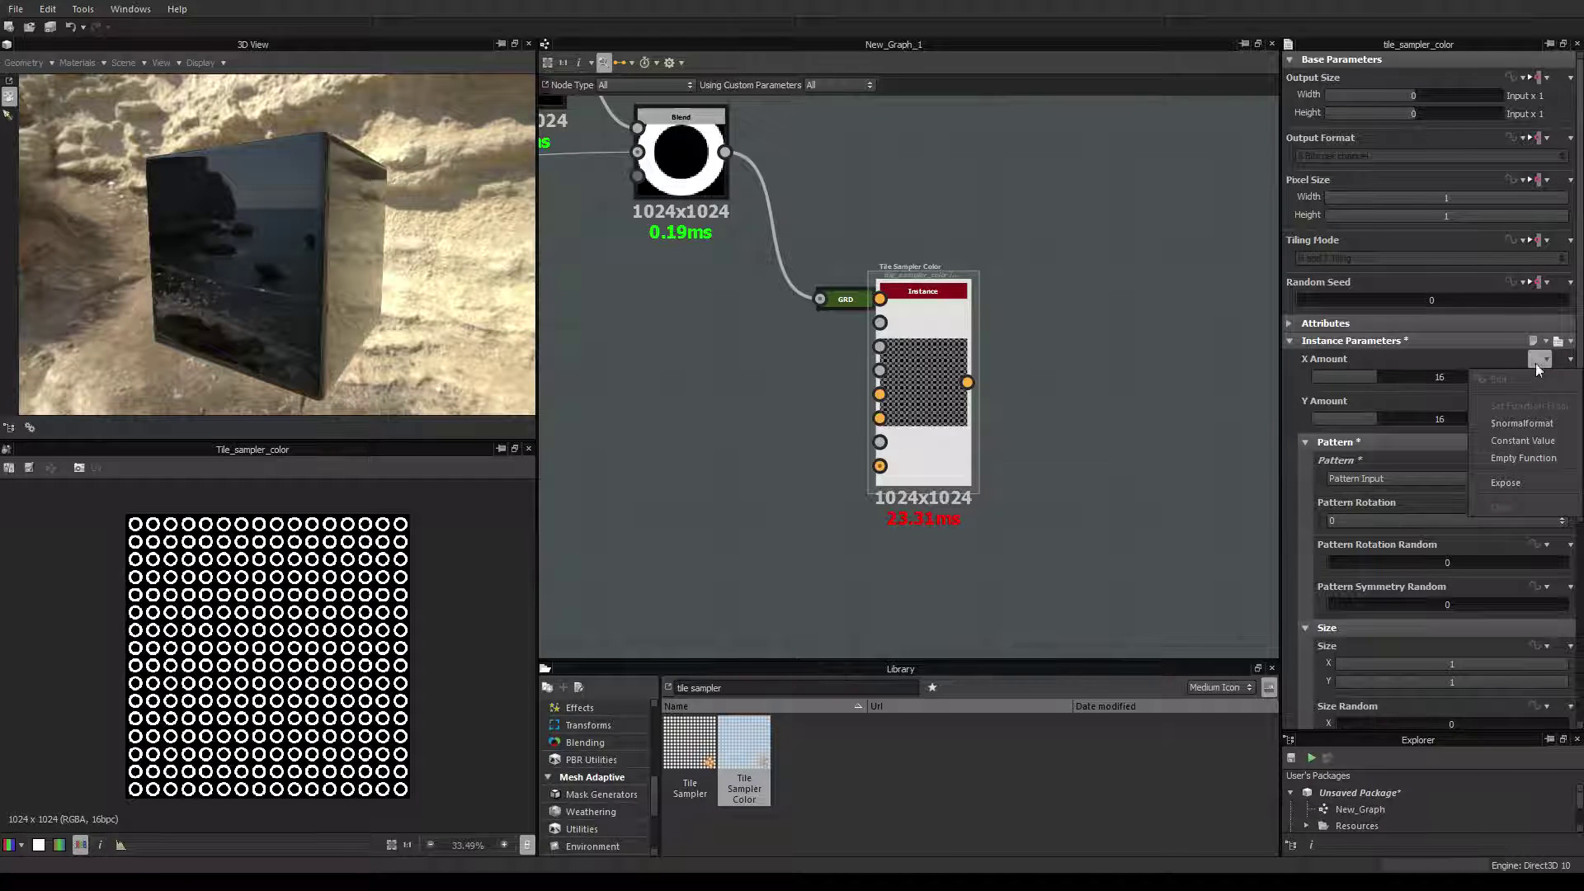
{"action": "left_click", "coordinate": [1504, 459]}
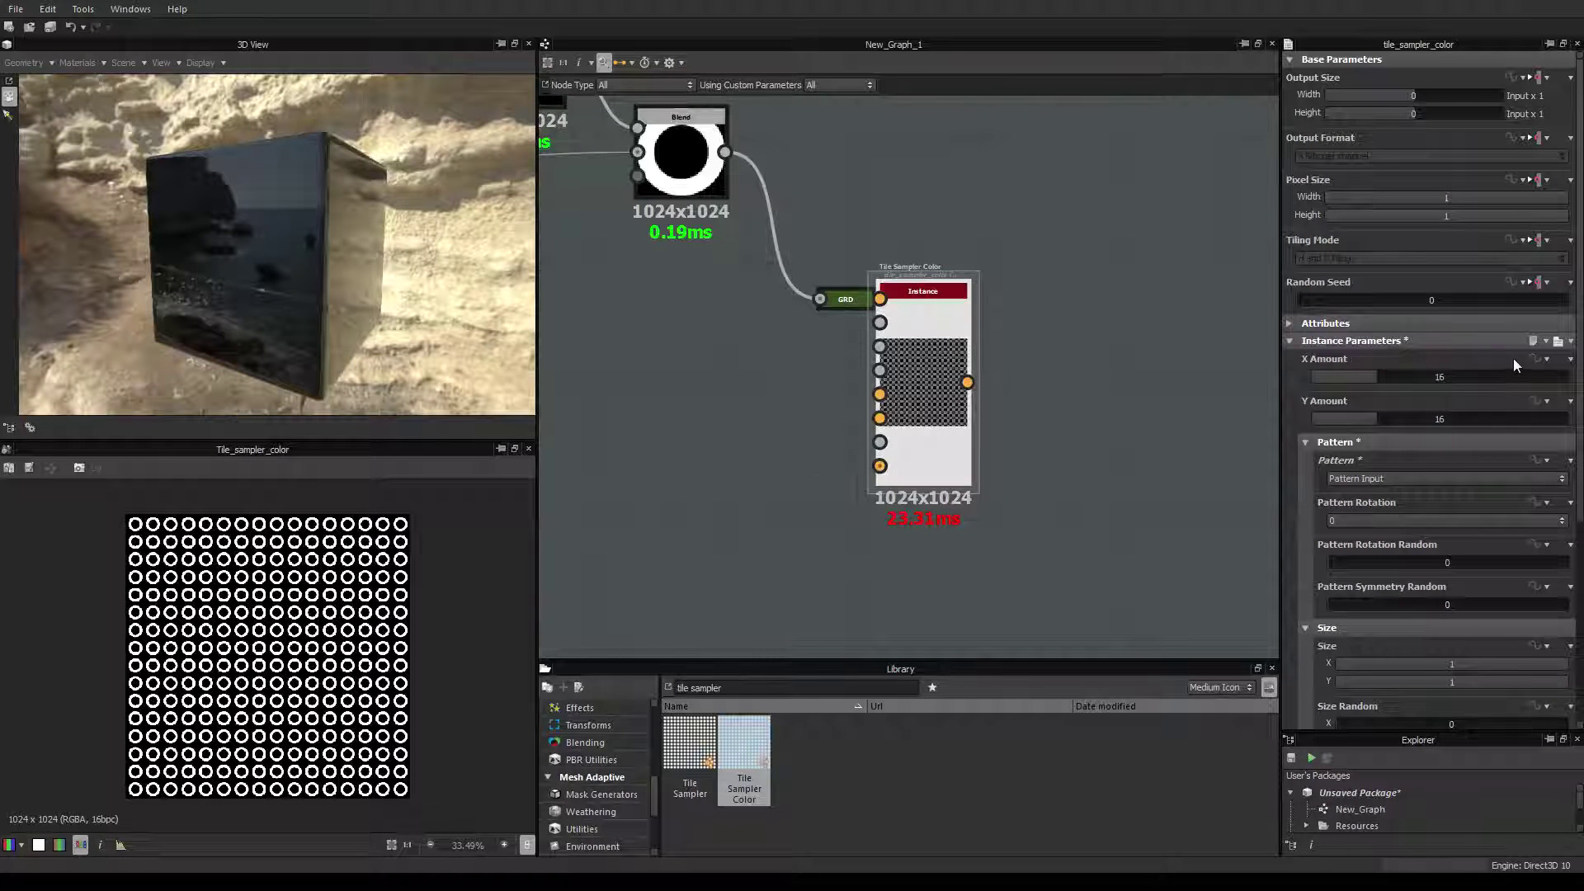
{"action": "left_click", "coordinate": [1536, 359]}
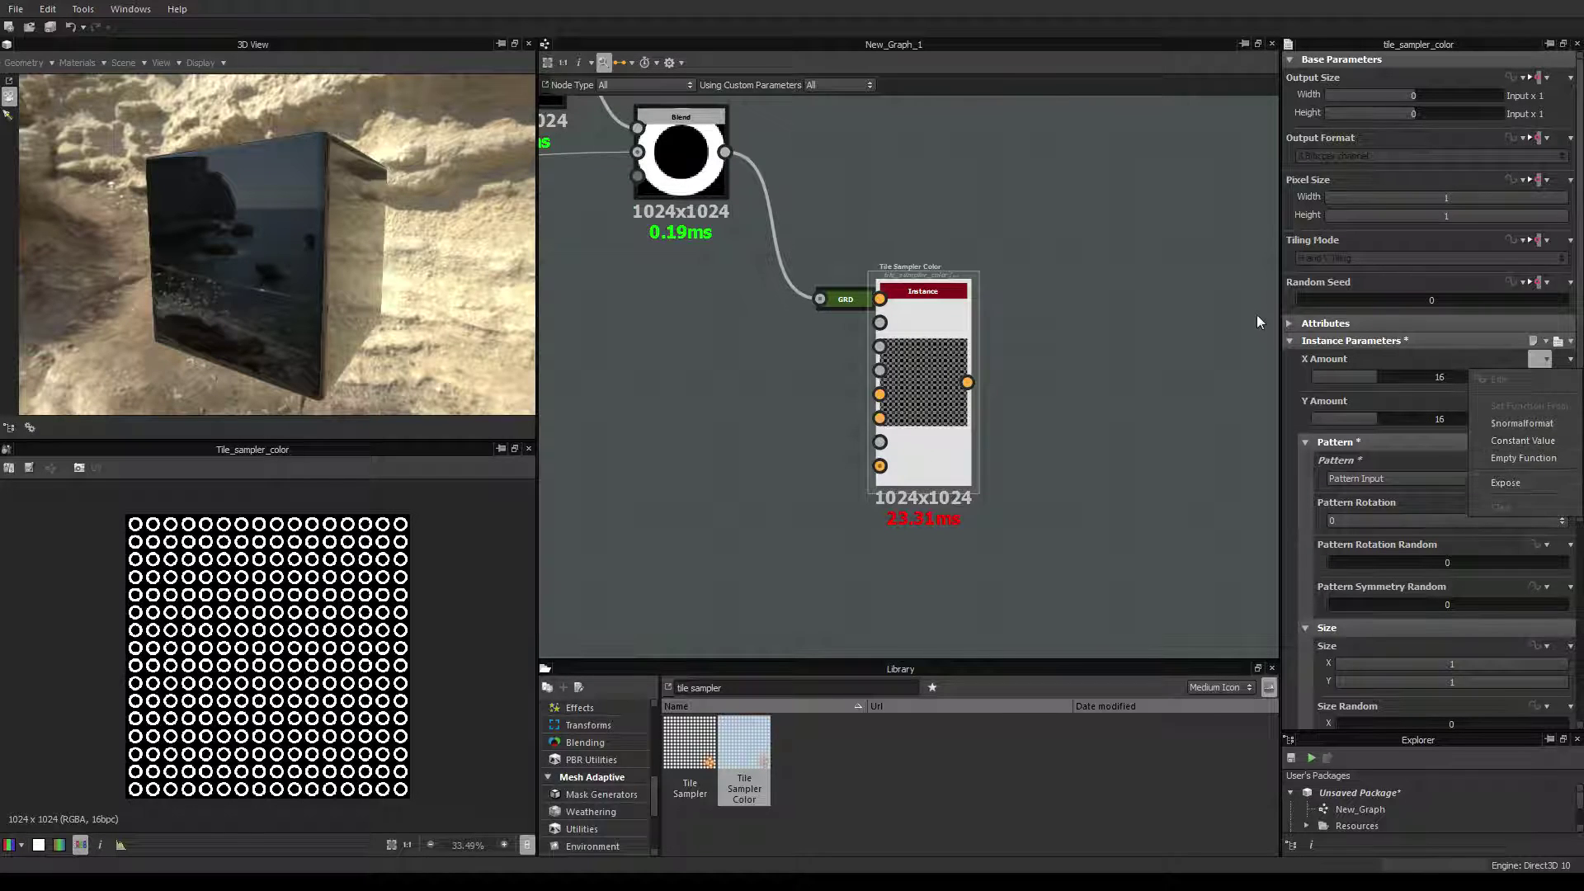
{"action": "left_click", "coordinate": [1135, 288]}
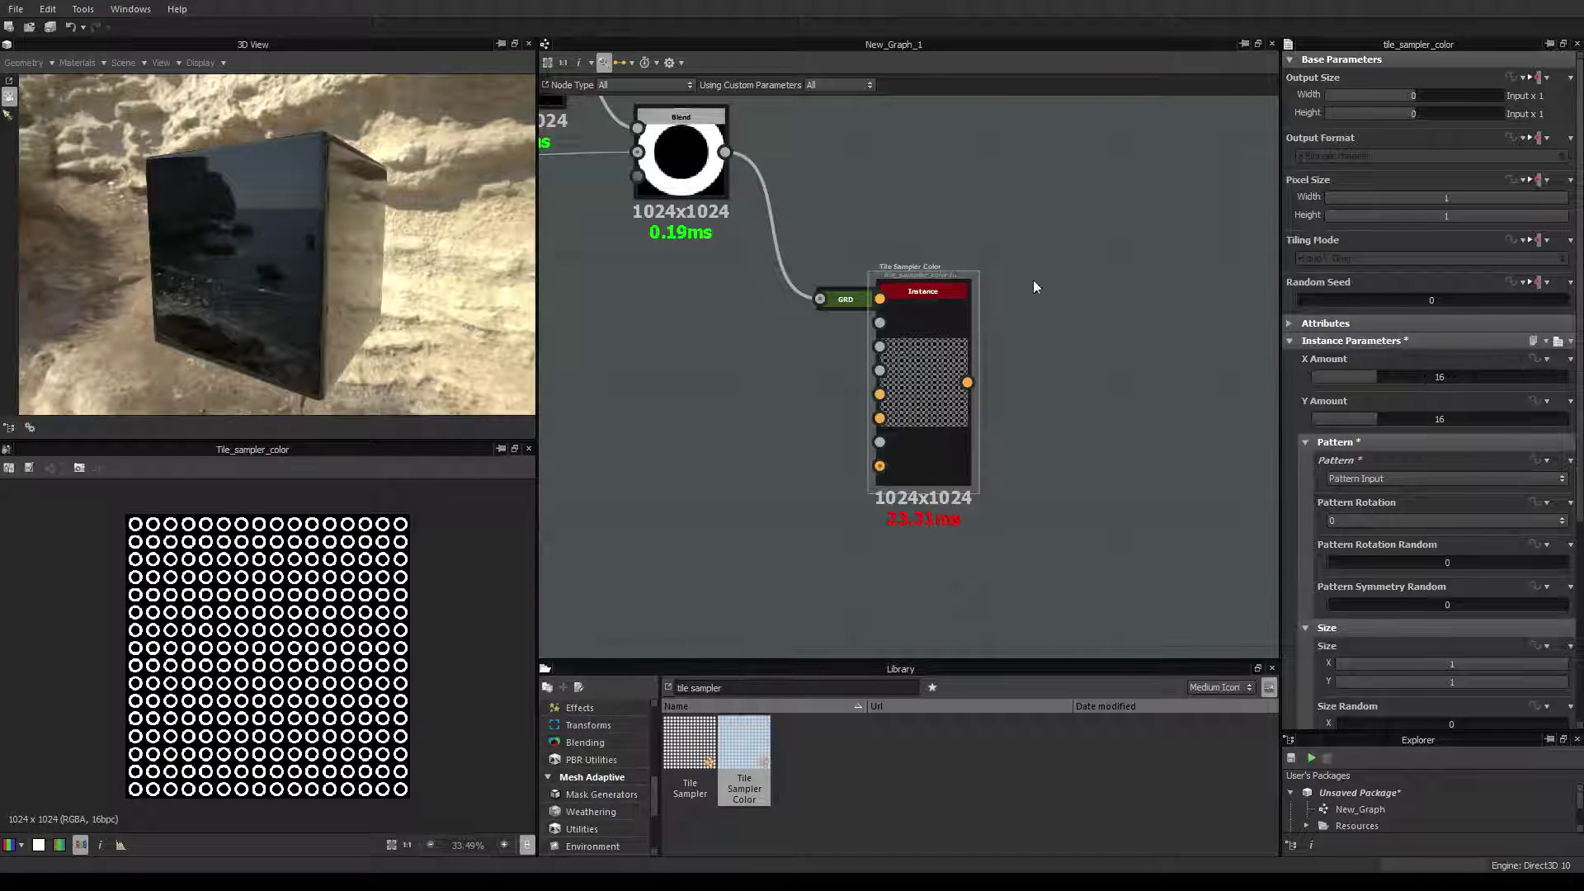
Change the graph's beads Density input parameter type to Integer1.
{"action": "left_click", "coordinate": [1120, 280]}
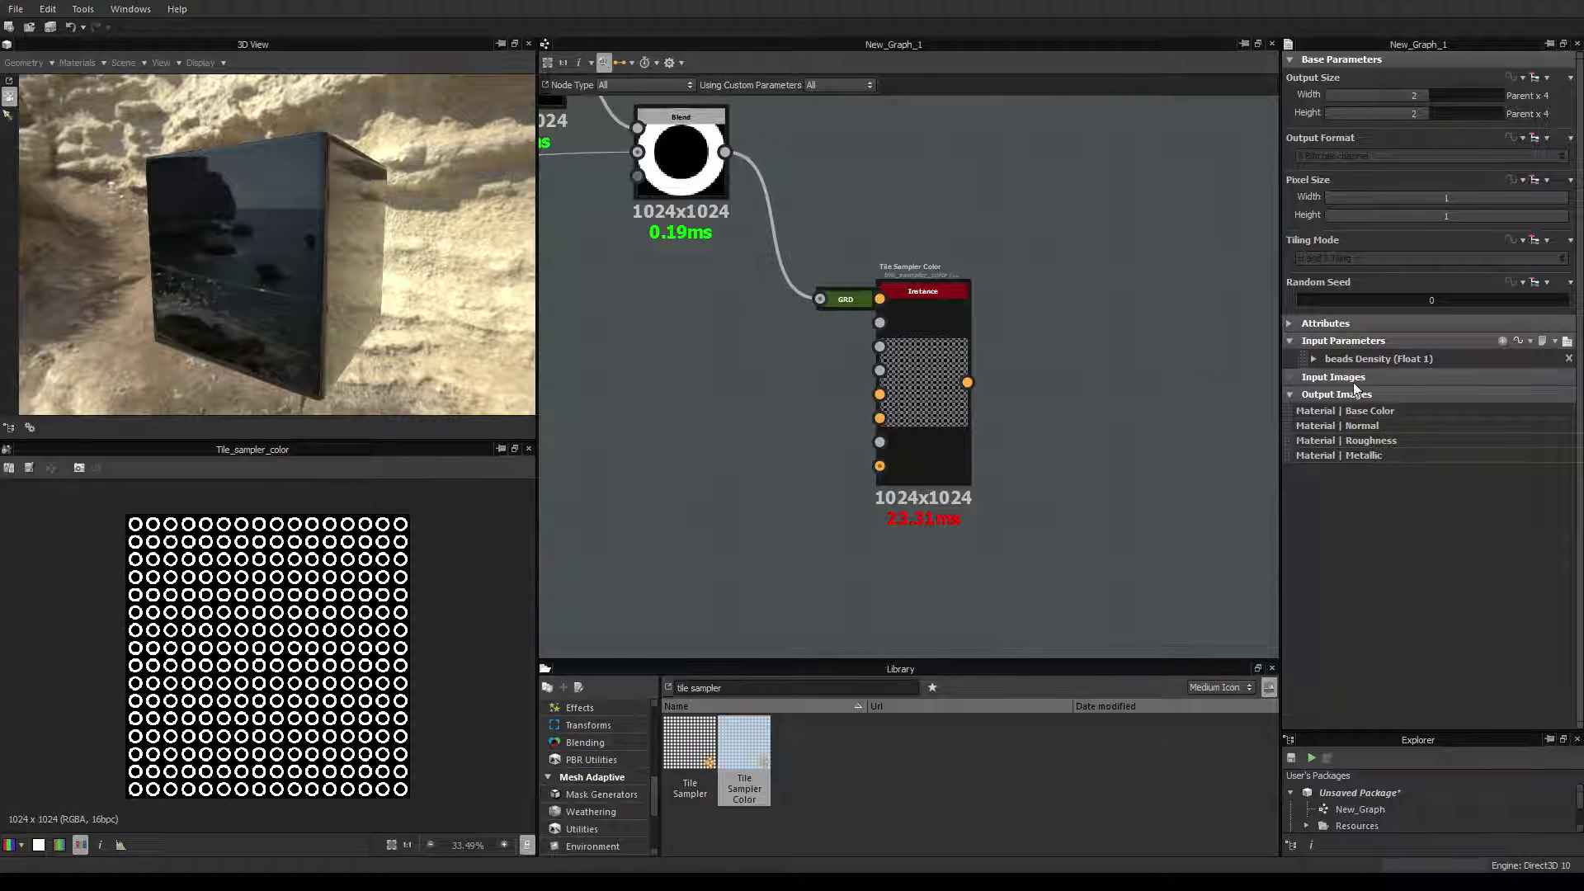
{"action": "left_click", "coordinate": [1313, 359]}
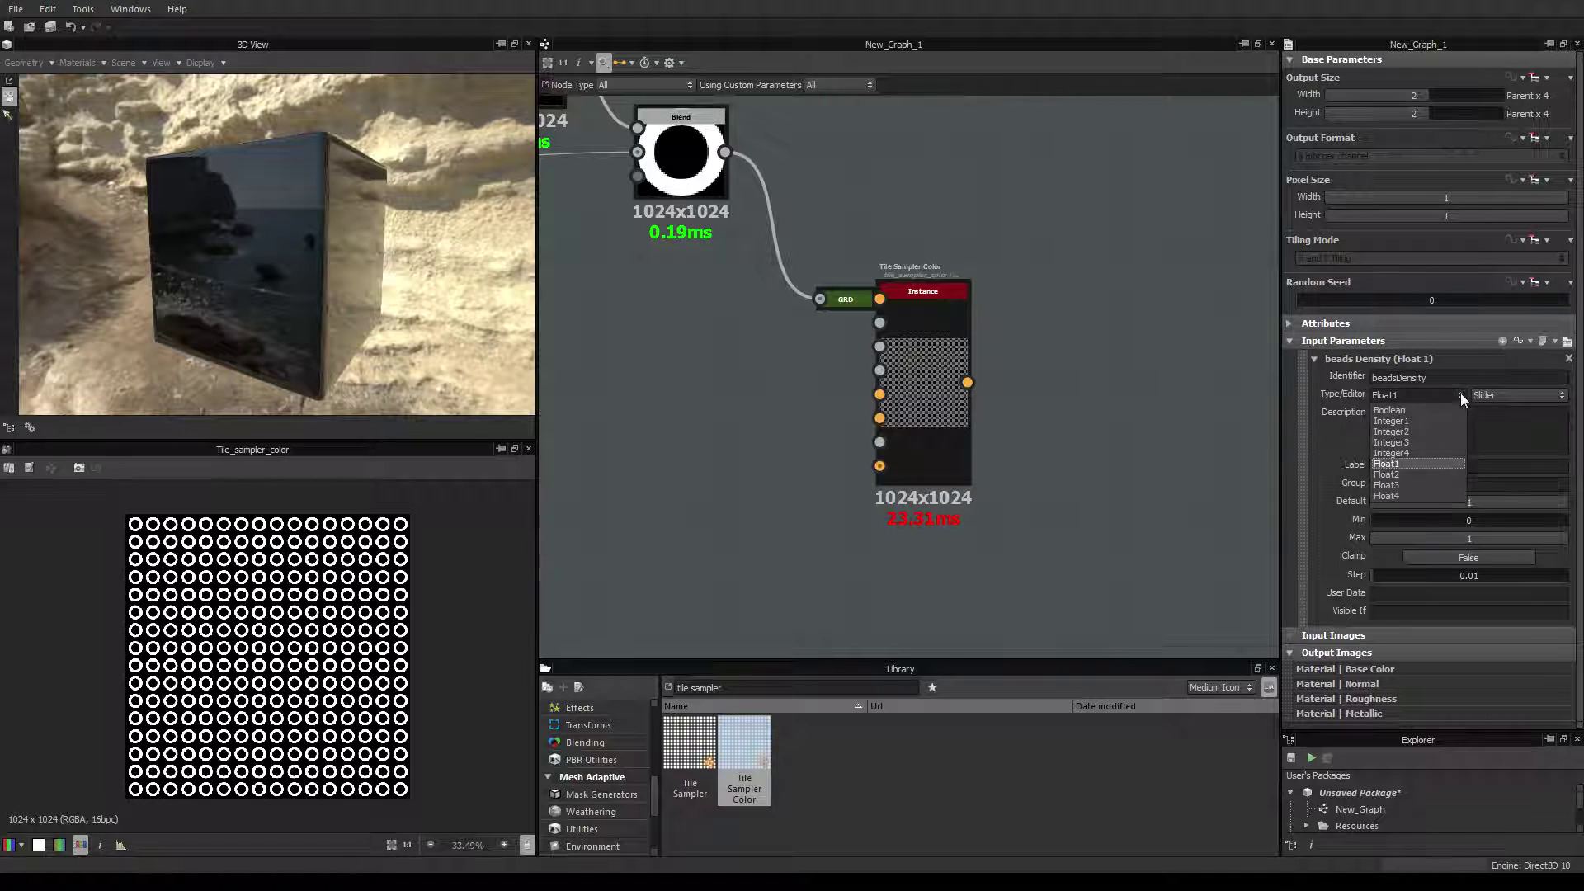
{"action": "left_click", "coordinate": [1407, 422]}
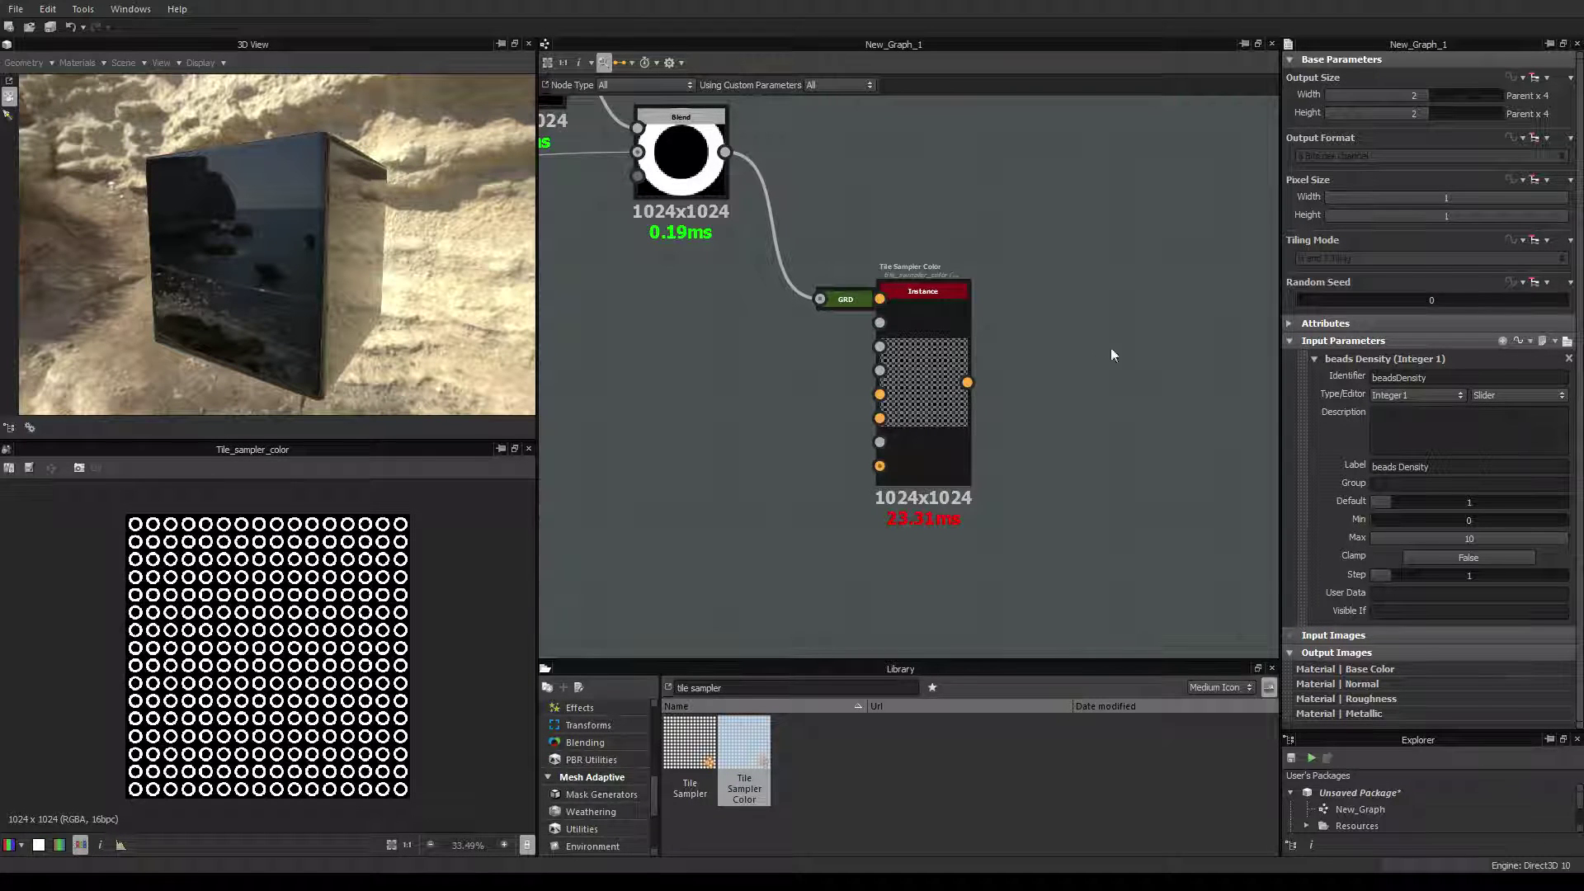
Drive both the X Amount and Y Amount of the Tile Sampler Color node with the beadsDensity parameter.
{"action": "left_click", "coordinate": [928, 376]}
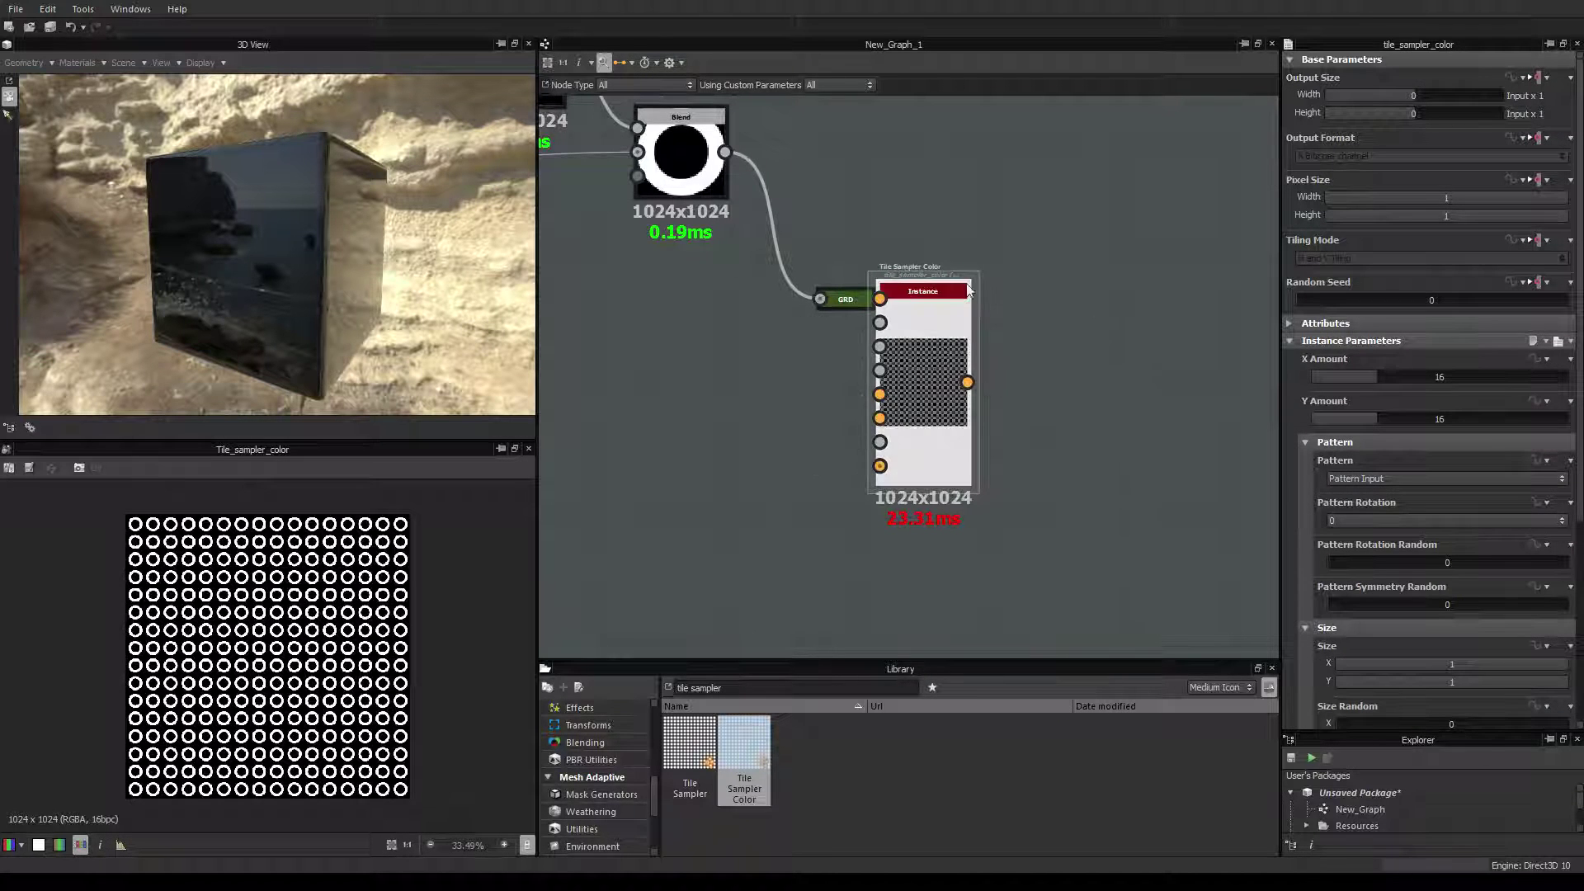
{"action": "left_click", "coordinate": [1539, 359]}
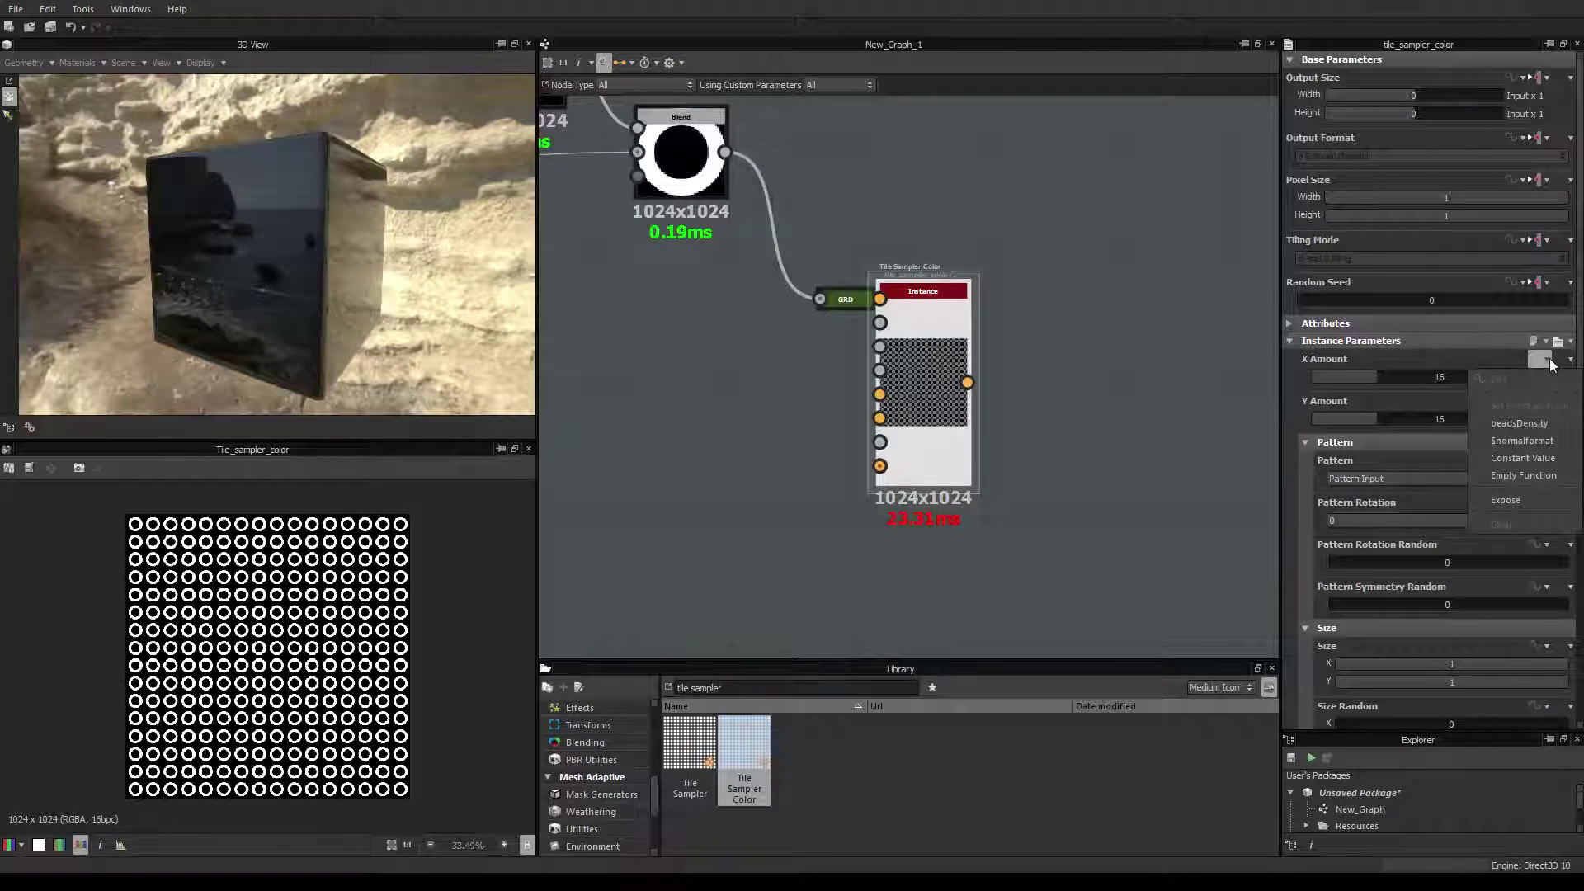
{"action": "left_click", "coordinate": [1522, 423]}
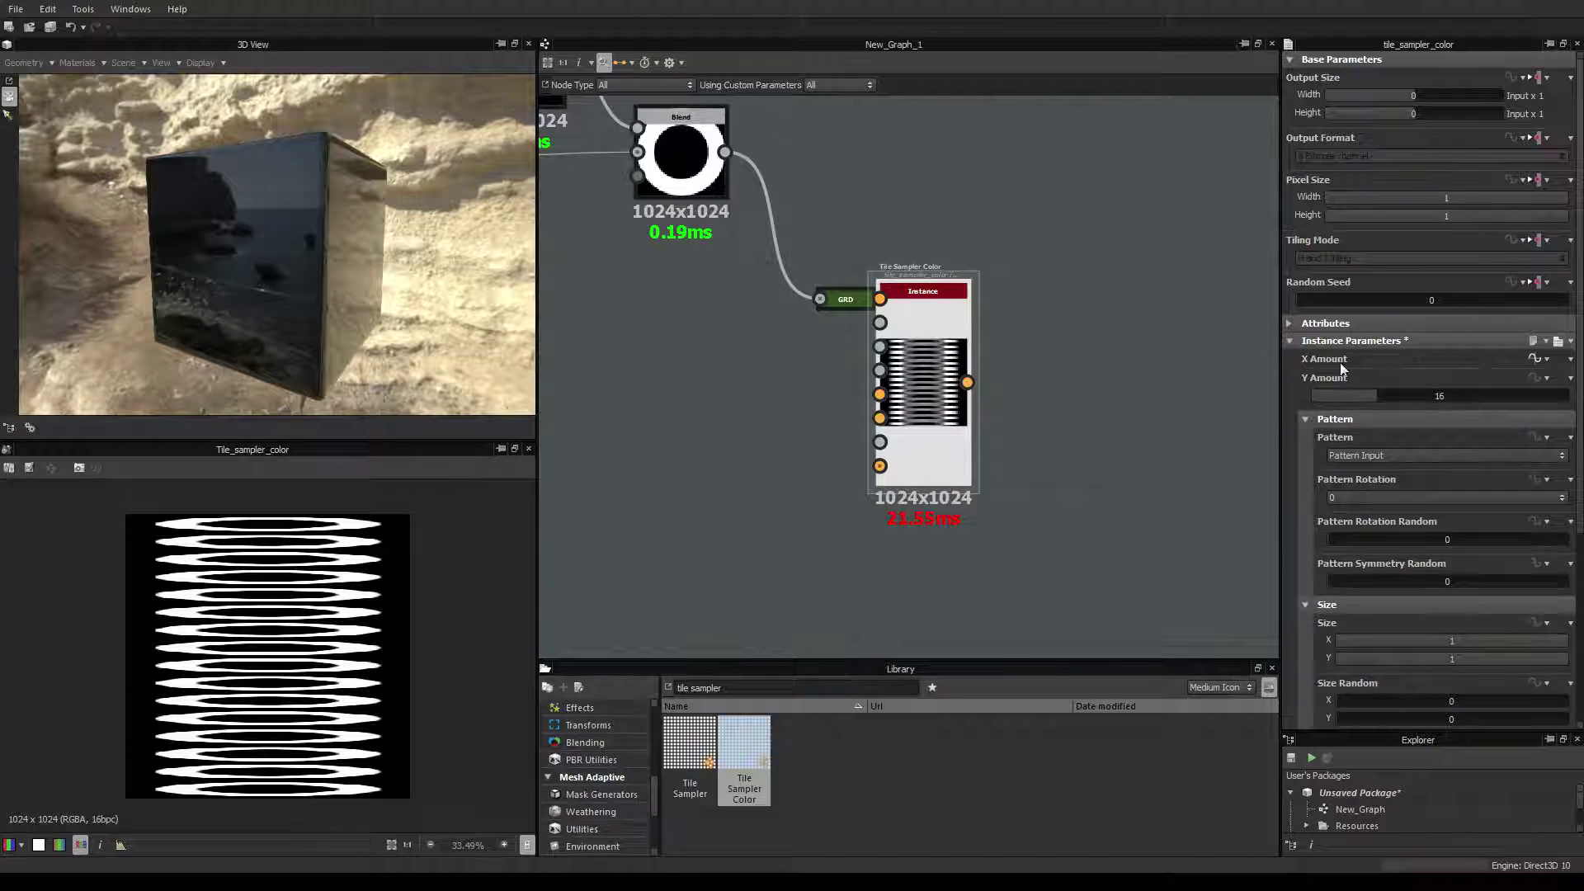
{"action": "left_click", "coordinate": [1539, 377]}
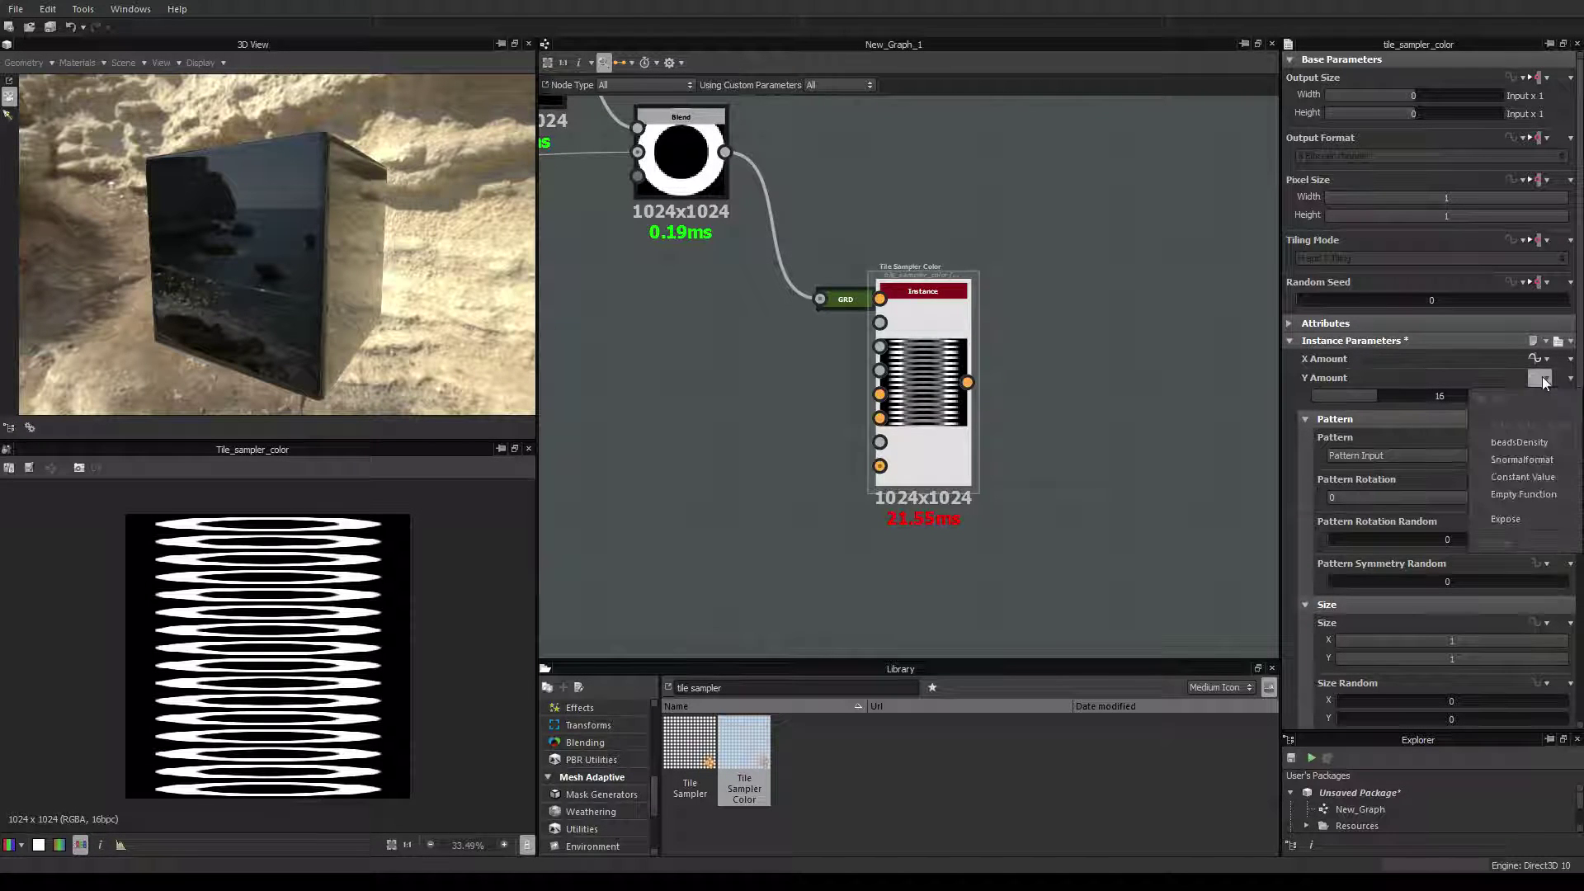
{"action": "left_click", "coordinate": [1522, 438]}
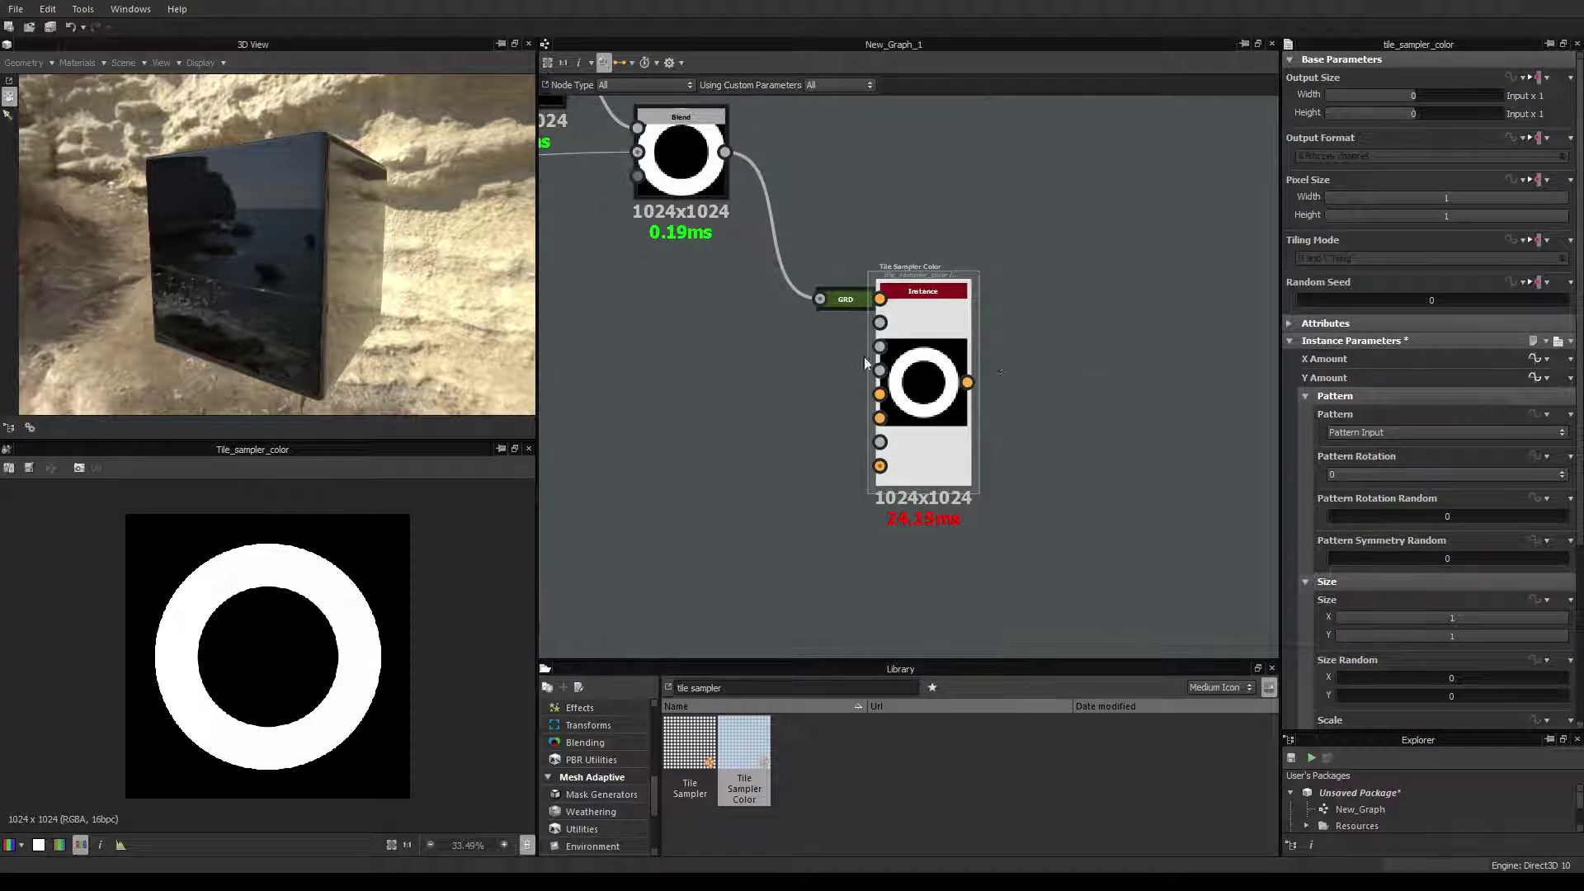
Set the beads Density parameter's minimum to 2 and its maximum to 100.
{"action": "left_click", "coordinate": [1089, 366]}
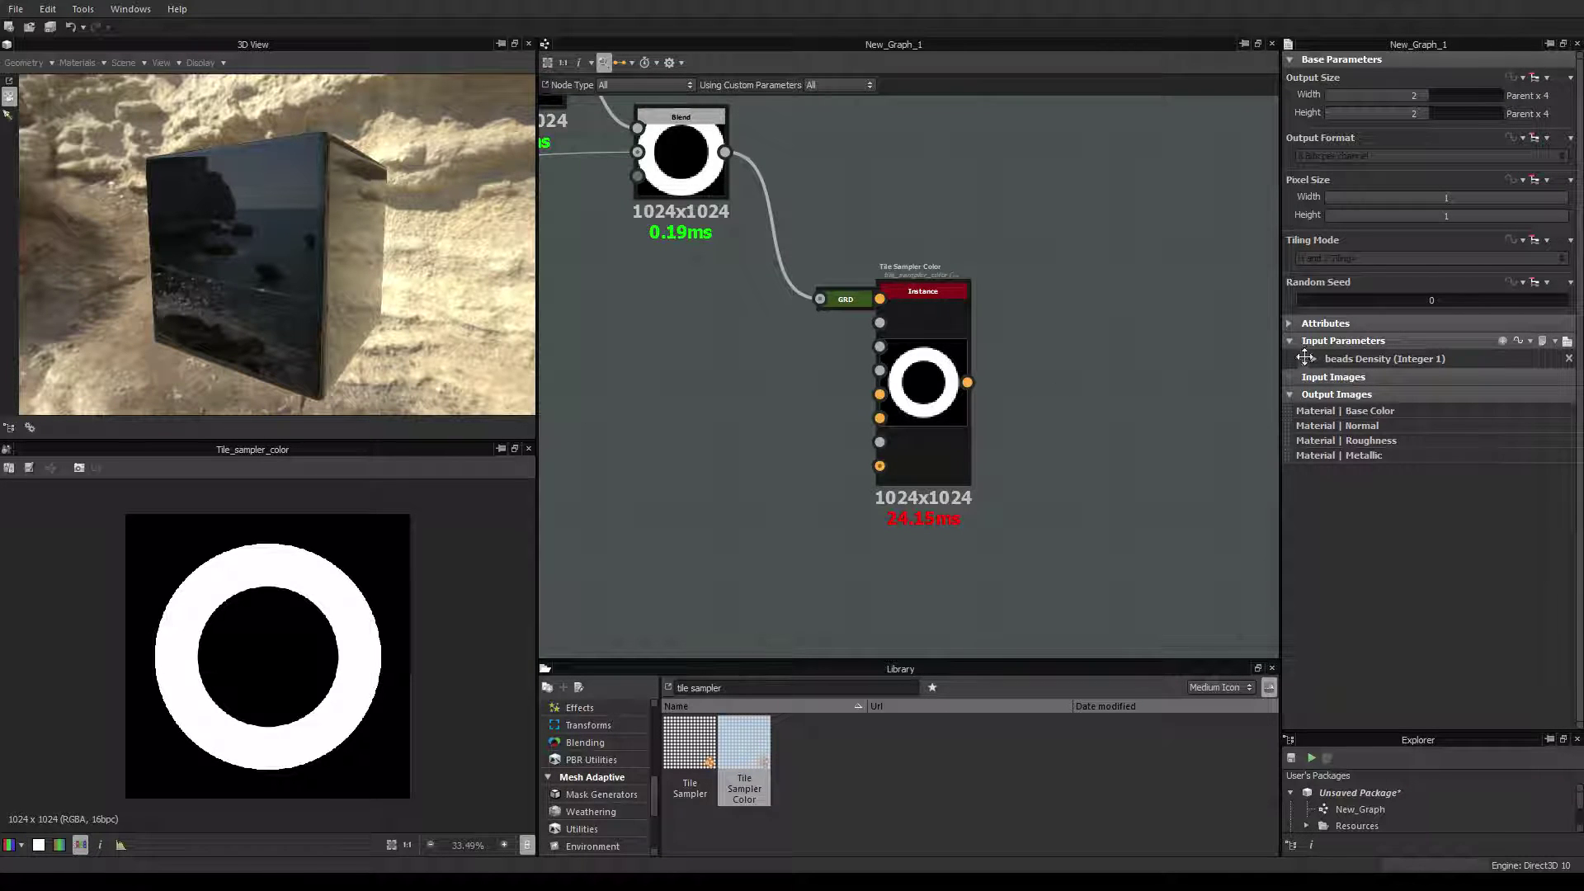
{"action": "left_click", "coordinate": [1305, 357]}
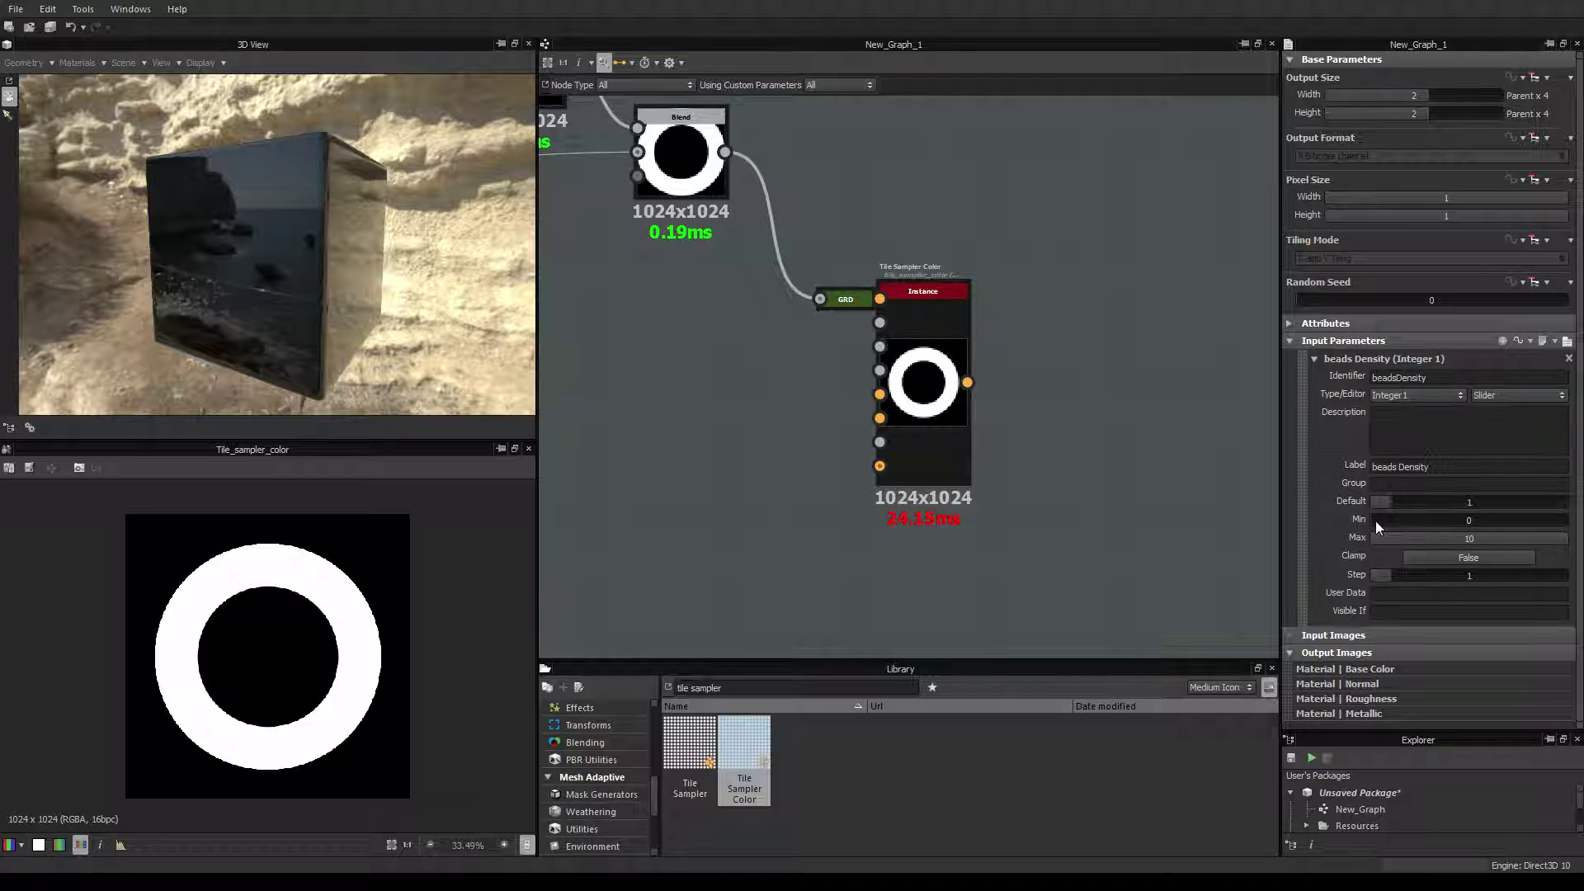
{"action": "left_click_drag", "start_coordinate": [1378, 522], "coordinate": [1409, 522]}
{"action": "double_click", "coordinate": [1471, 537]}
{"action": "type", "text": "100"}
{"action": "key", "text": "Return"}
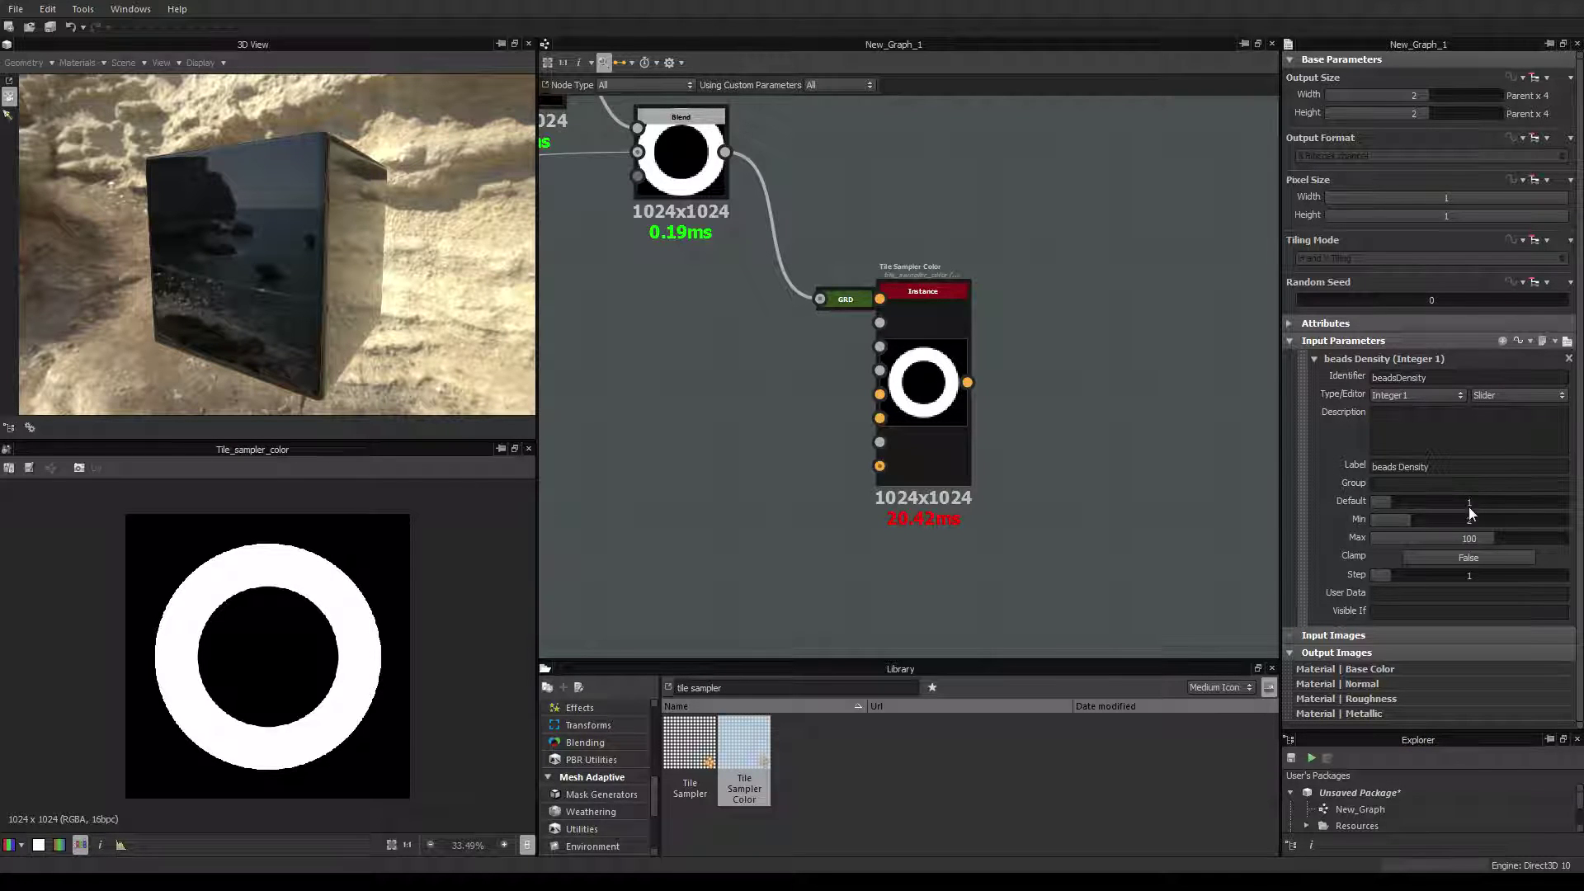
Set the beads Density parameter's default to 40 and view the tiled rings at 100% scale.
{"action": "double_click", "coordinate": [1470, 502]}
{"action": "type", "text": "40"}
{"action": "key", "text": "Return"}
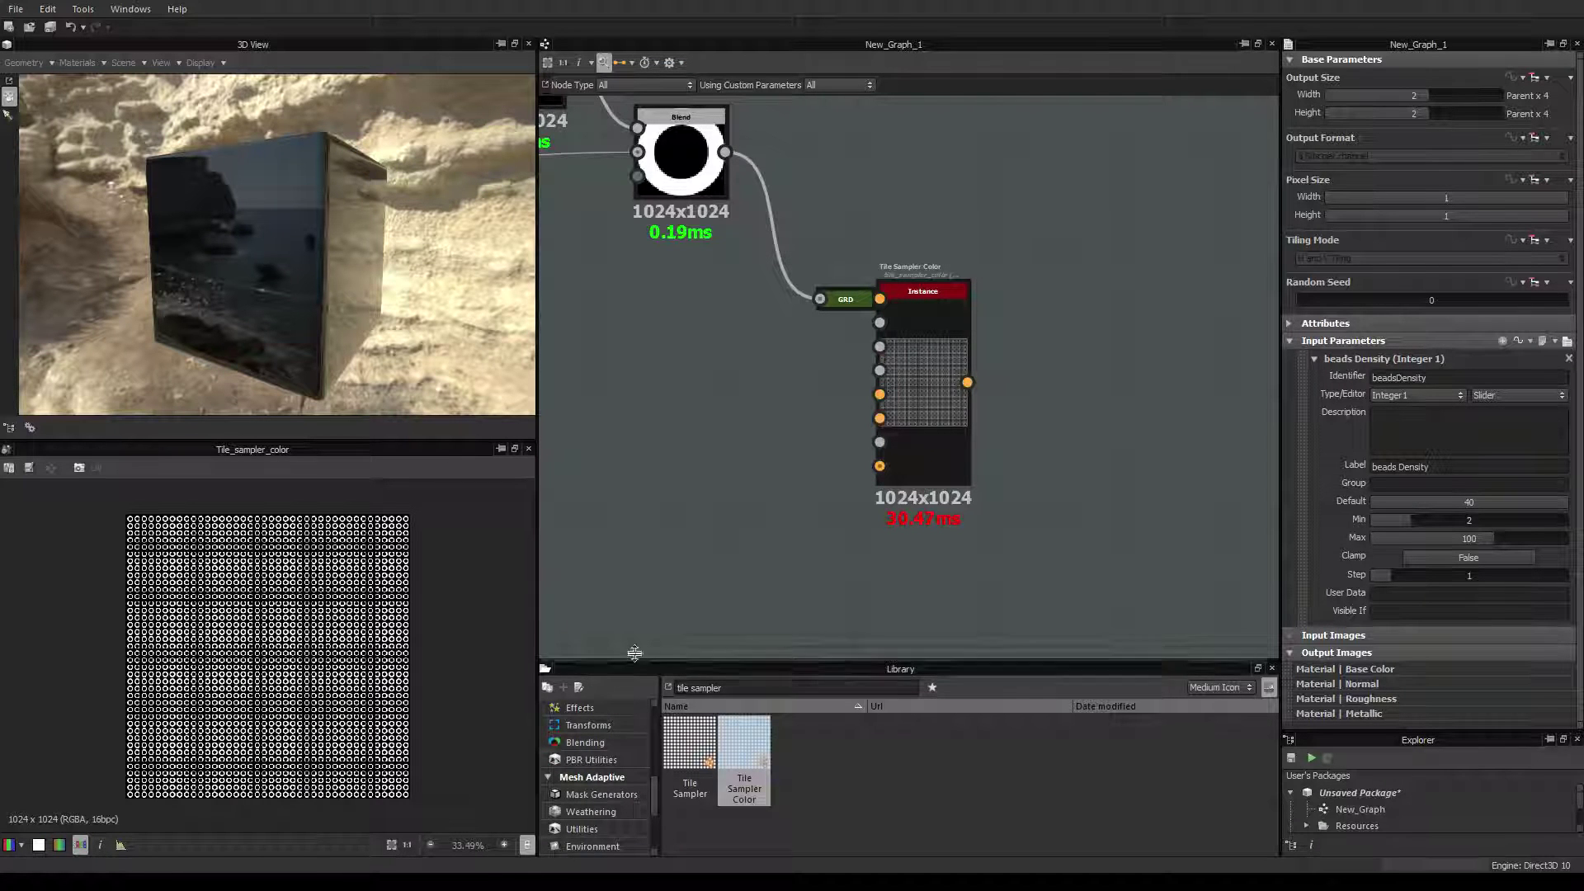
{"action": "left_click", "coordinate": [407, 845]}
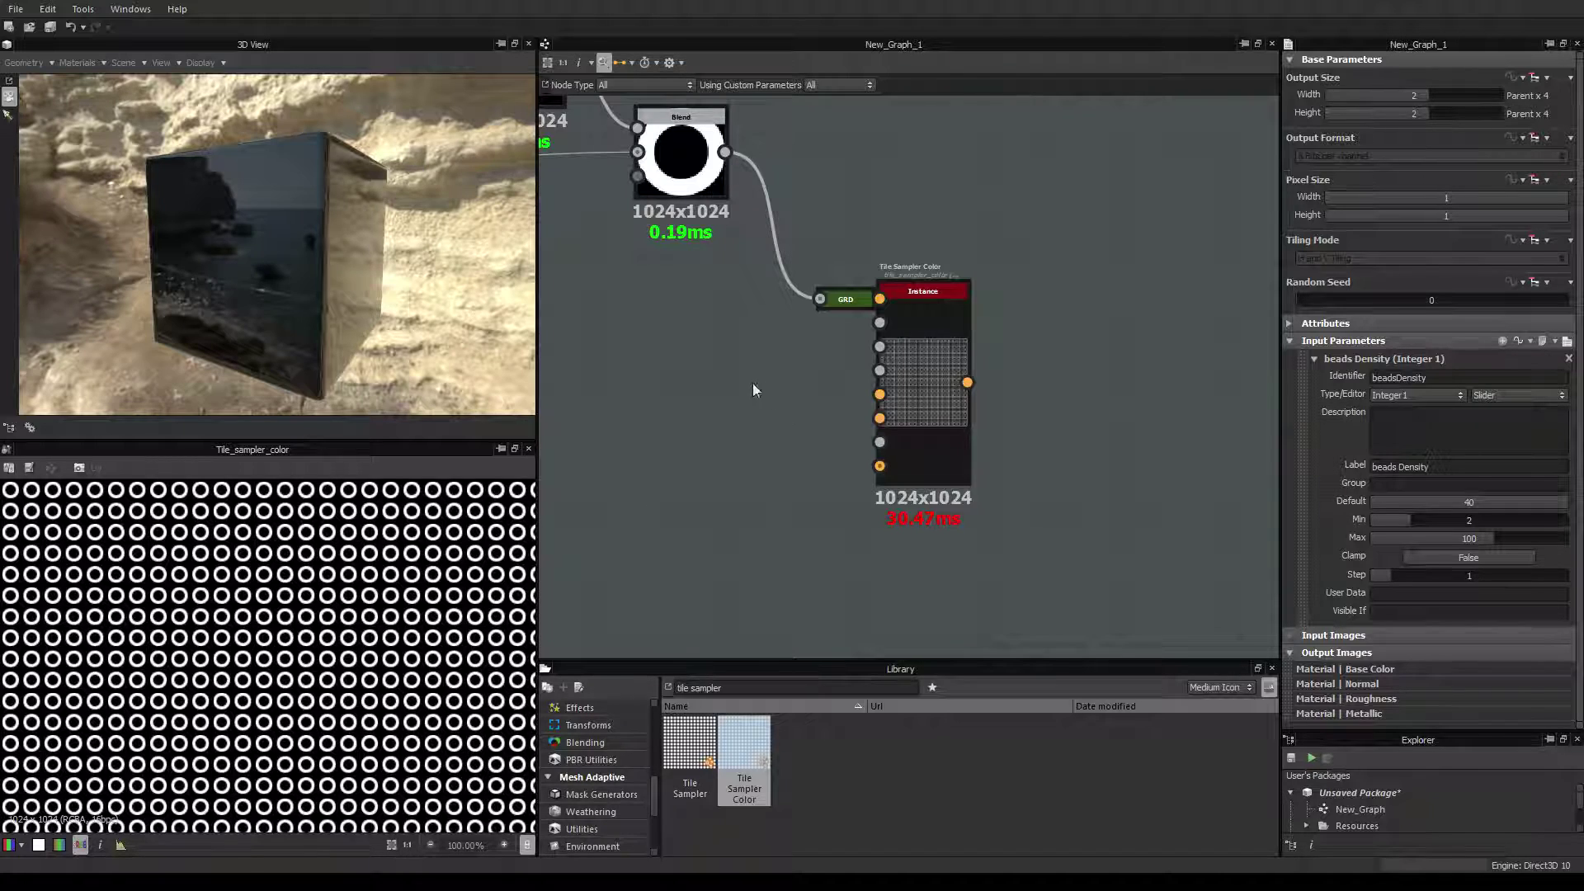
Examine the Tile Sampler Color node's inputs, especially the Color Map Input.
{"action": "middle_click_drag", "start_coordinate": [640, 389], "coordinate": [843, 388]}
{"action": "scroll", "coordinate": [843, 379], "scroll_direction": "down", "scroll_amount": 3}
{"action": "scroll", "coordinate": [820, 386], "scroll_direction": "up", "scroll_amount": 2}
{"action": "scroll", "coordinate": [820, 384], "scroll_direction": "down", "scroll_amount": 2}
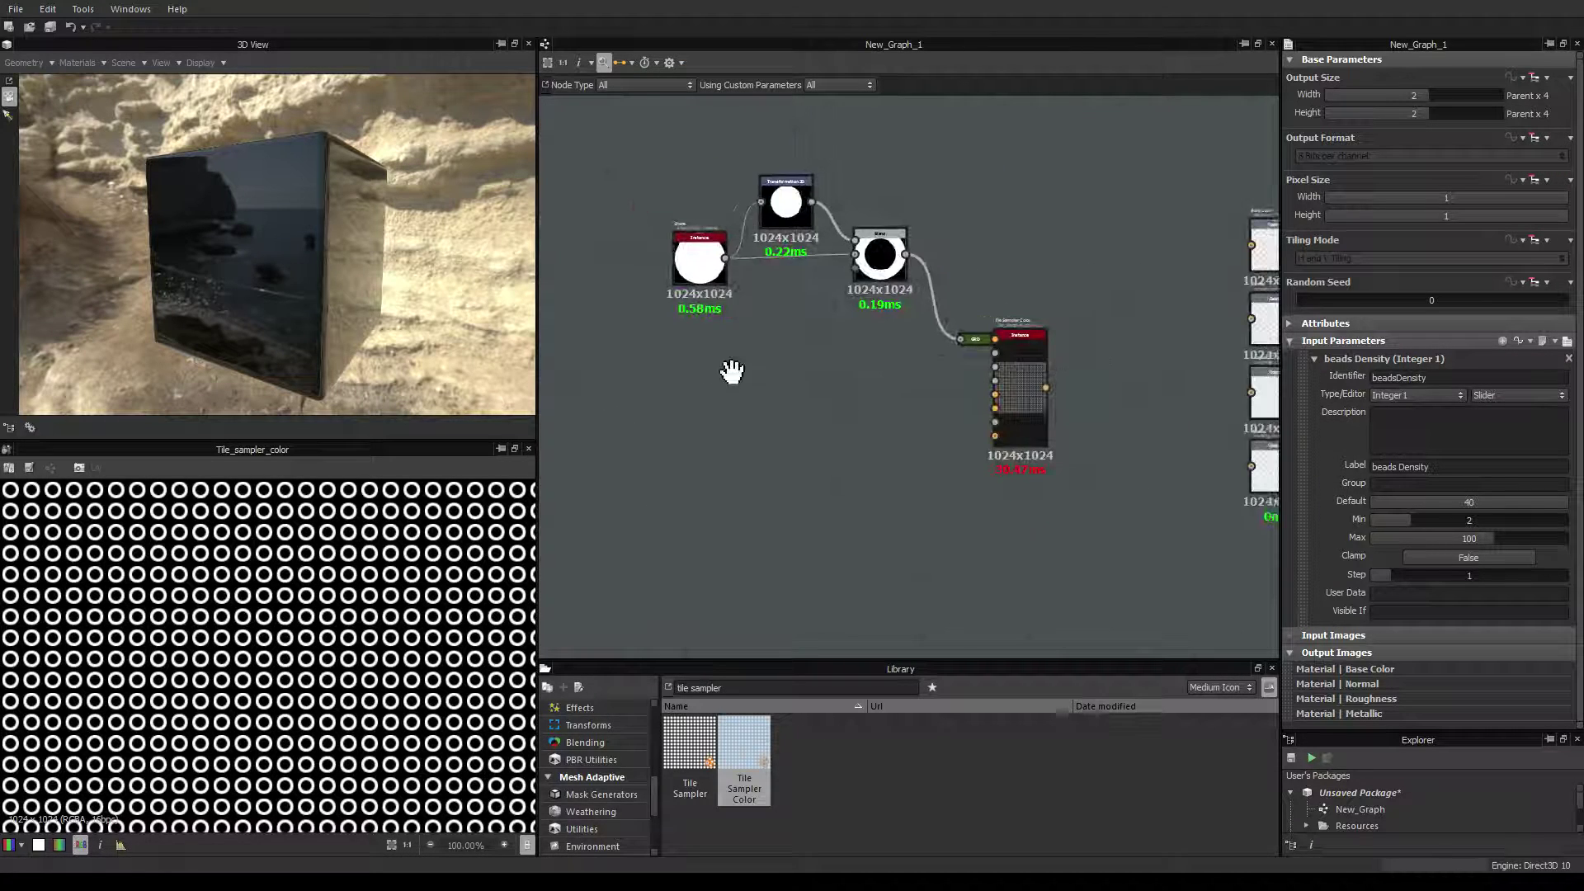
{"action": "middle_click_drag", "start_coordinate": [731, 371], "coordinate": [654, 364]}
{"action": "scroll", "coordinate": [967, 458], "scroll_direction": "up", "scroll_amount": 3}
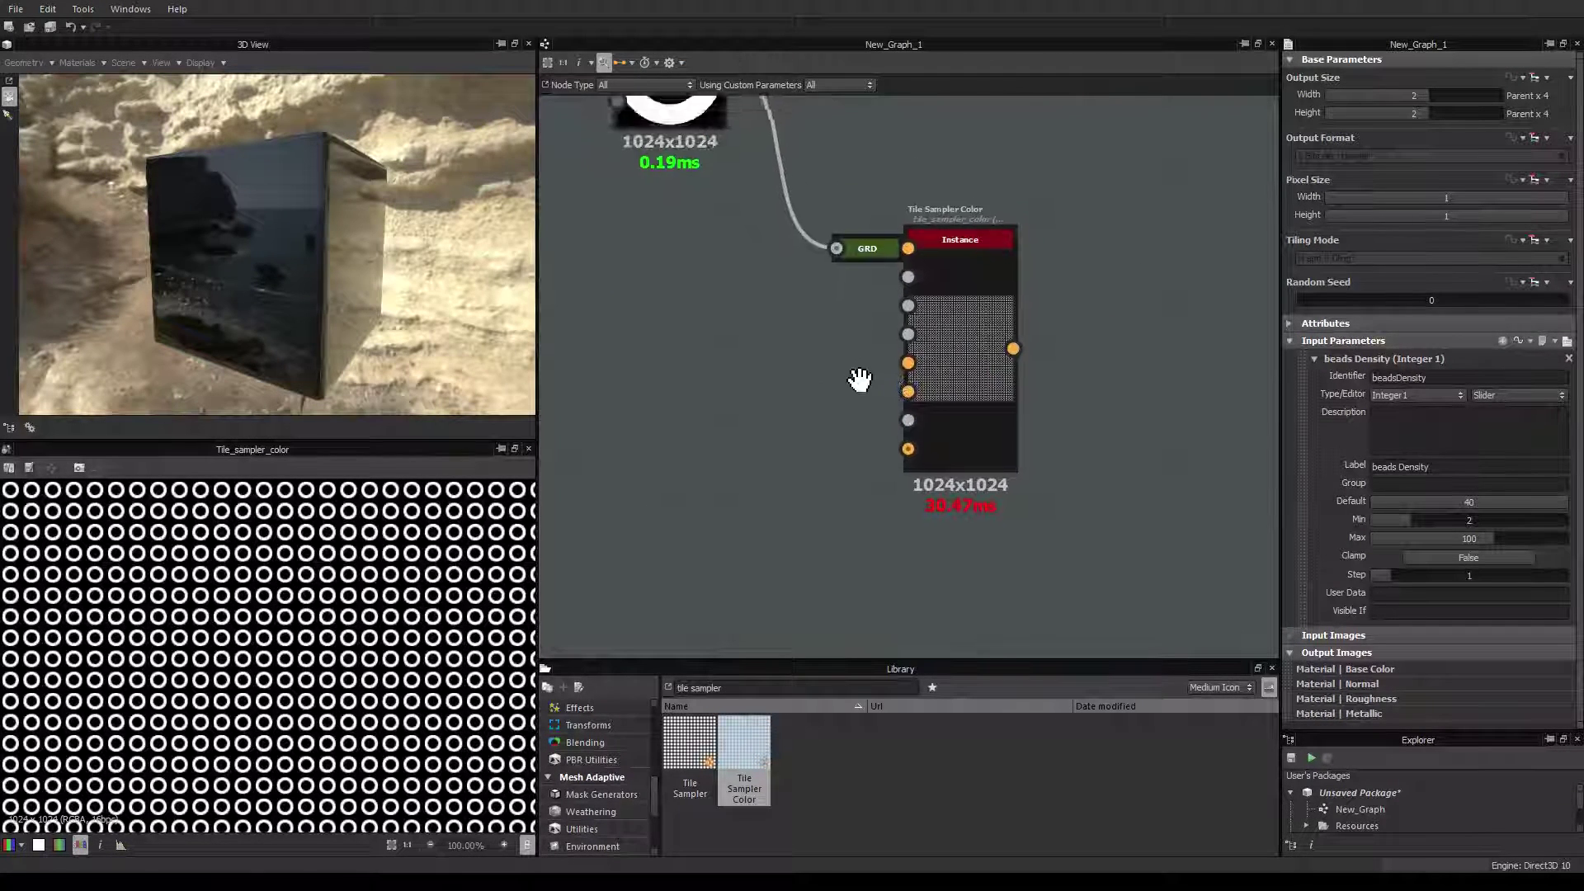
{"action": "scroll", "coordinate": [903, 351], "scroll_direction": "up", "scroll_amount": 2}
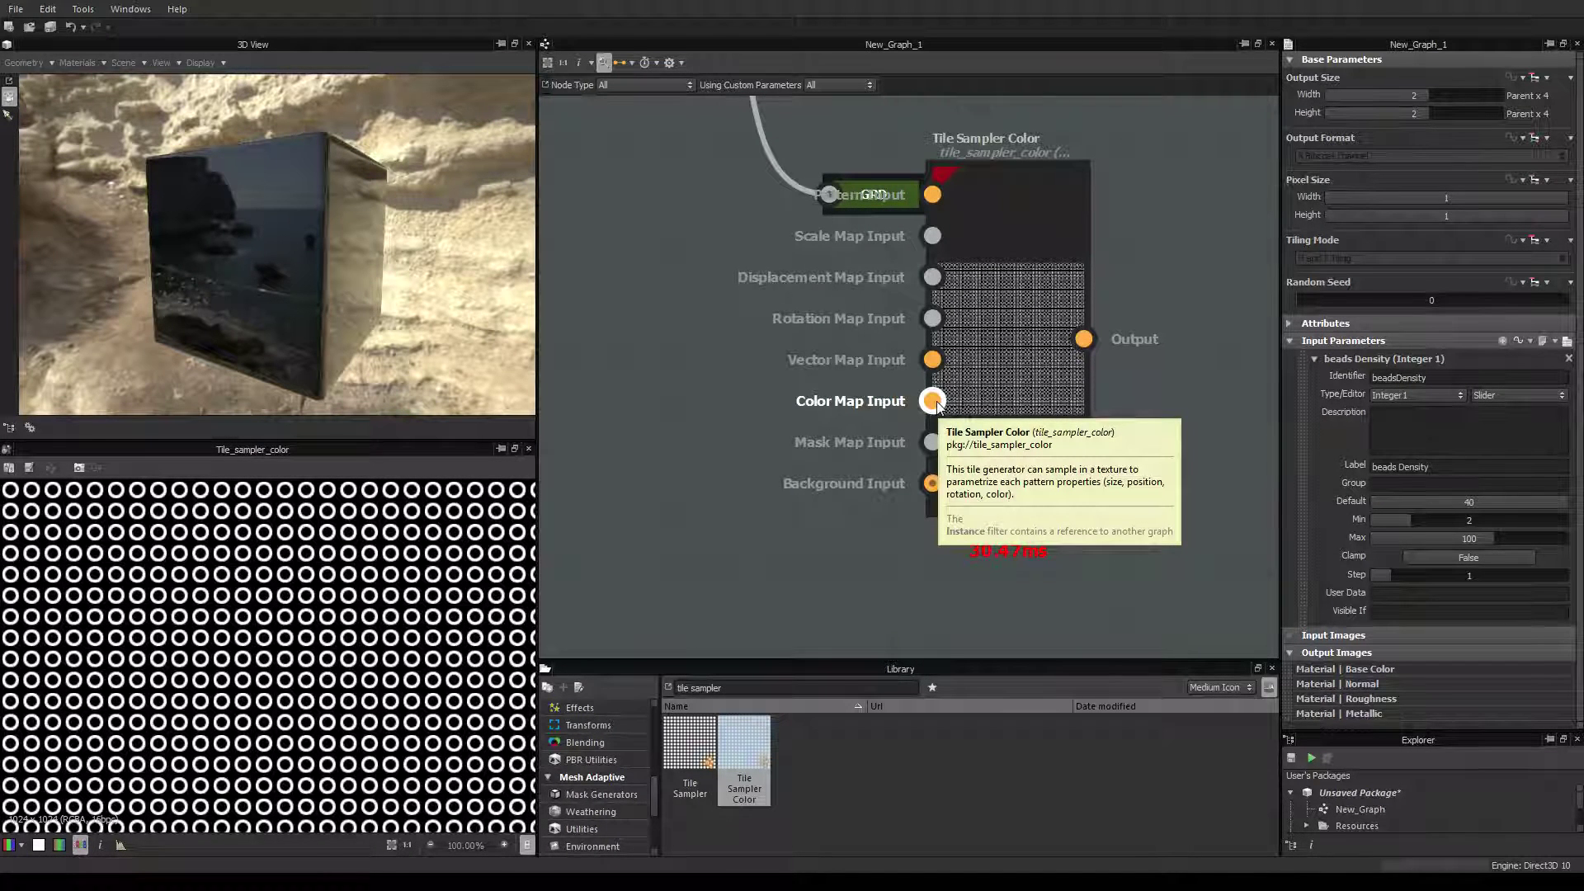
{"action": "scroll", "coordinate": [936, 404], "scroll_direction": "up", "scroll_amount": 4}
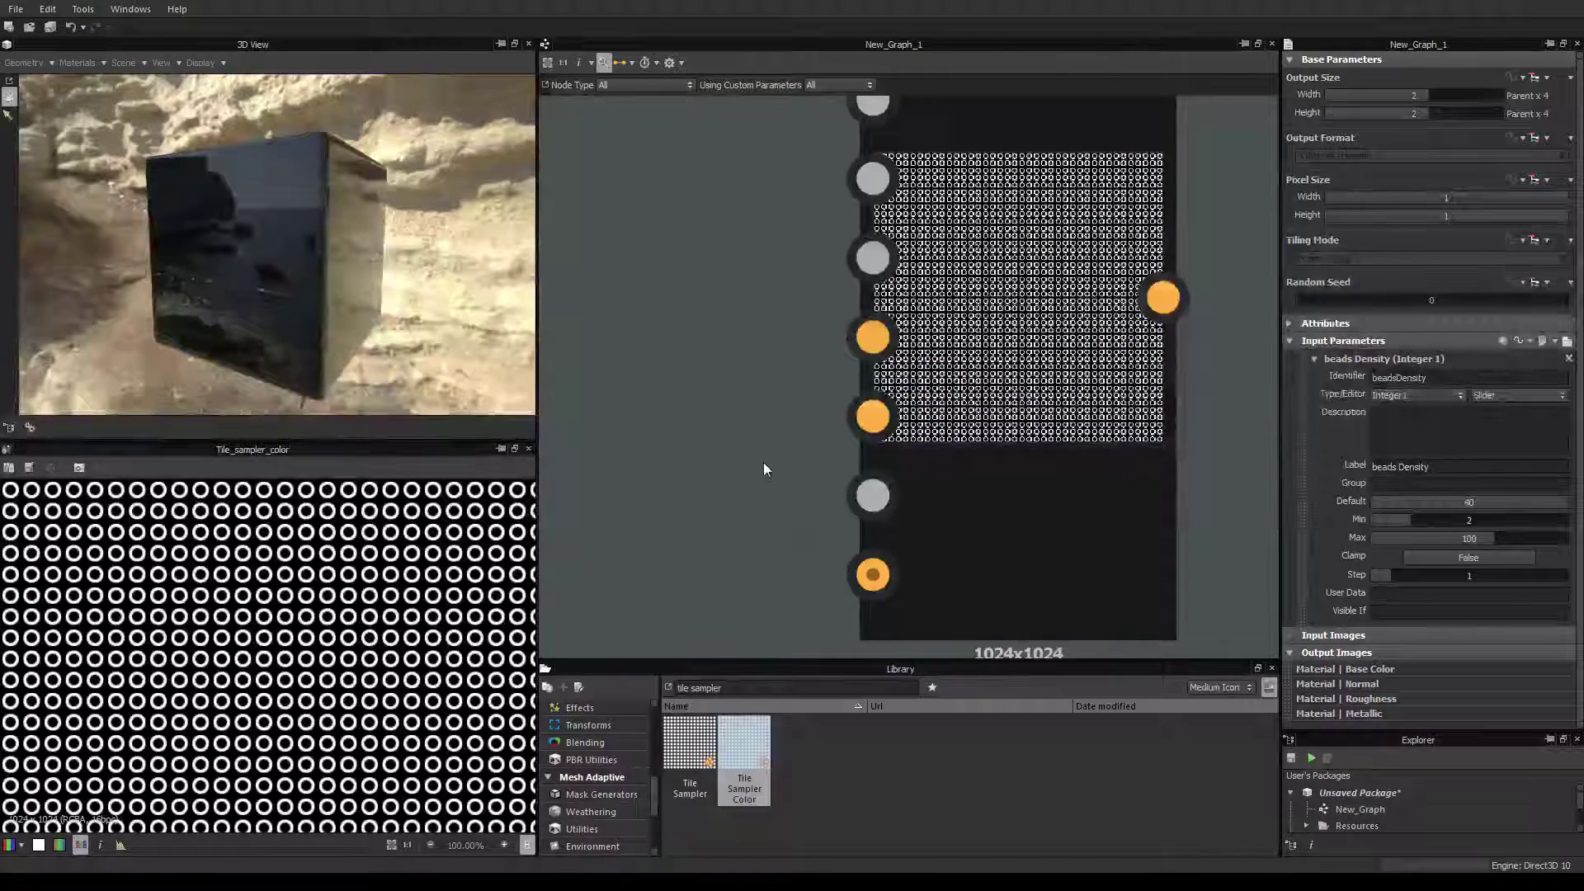
{"action": "scroll", "coordinate": [764, 462], "scroll_direction": "down", "scroll_amount": 2}
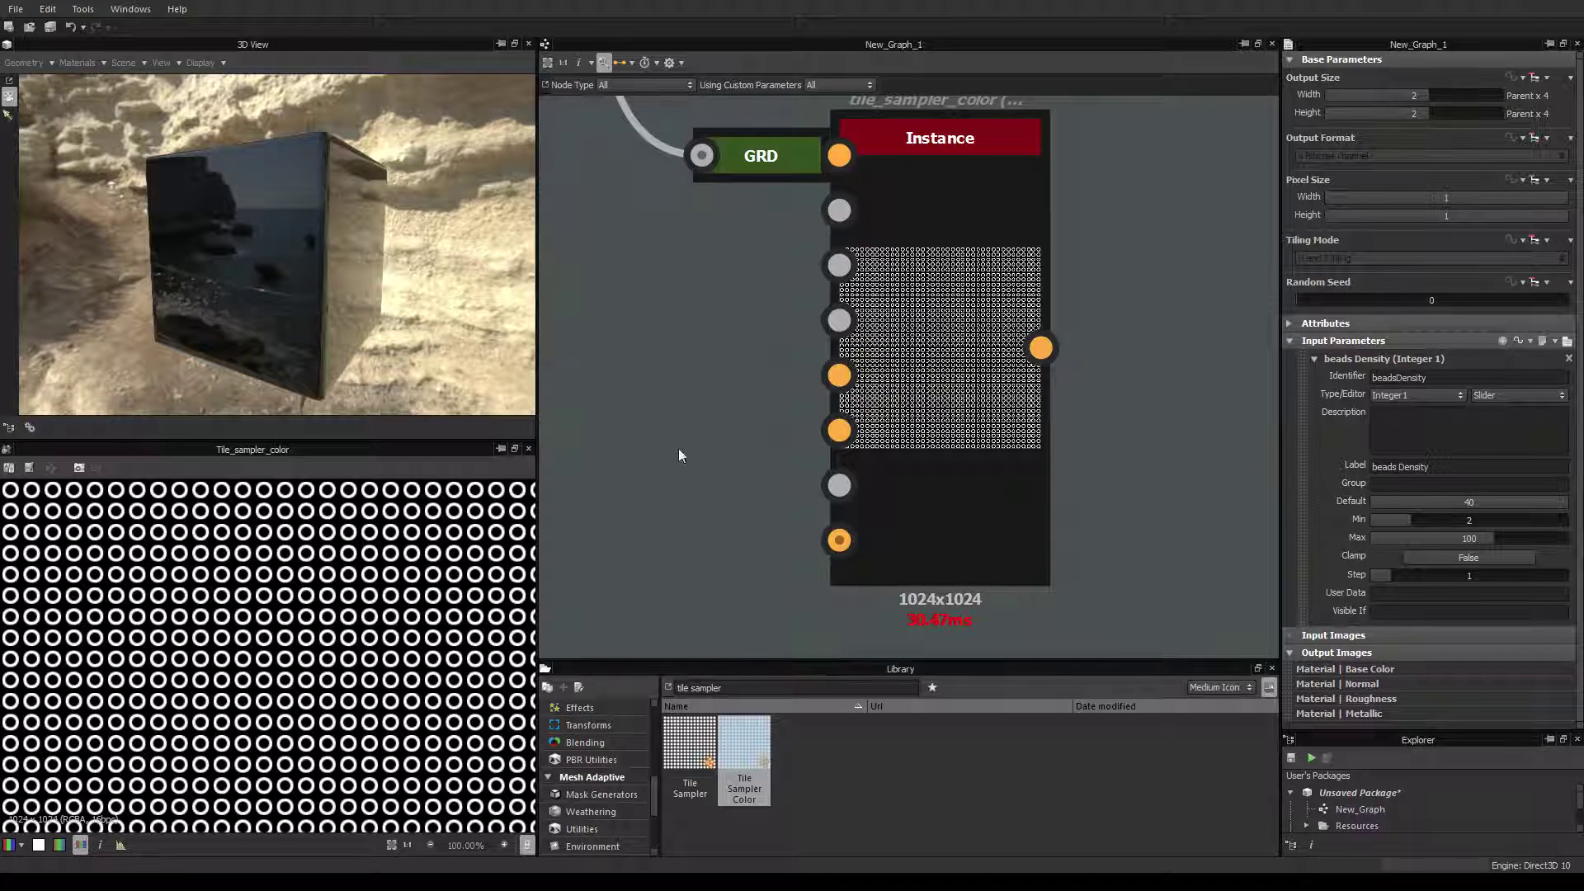
Add a Color Image Input node connected to the Tile Sampler Color's Color Map Input and load the photo resource into it.
{"action": "middle_click_drag", "start_coordinate": [704, 406], "coordinate": [894, 399]}
{"action": "scroll", "coordinate": [894, 399], "scroll_direction": "down", "scroll_amount": 2}
{"action": "scroll", "coordinate": [894, 399], "scroll_direction": "up", "scroll_amount": 3}
{"action": "scroll", "coordinate": [897, 403], "scroll_direction": "down", "scroll_amount": 3}
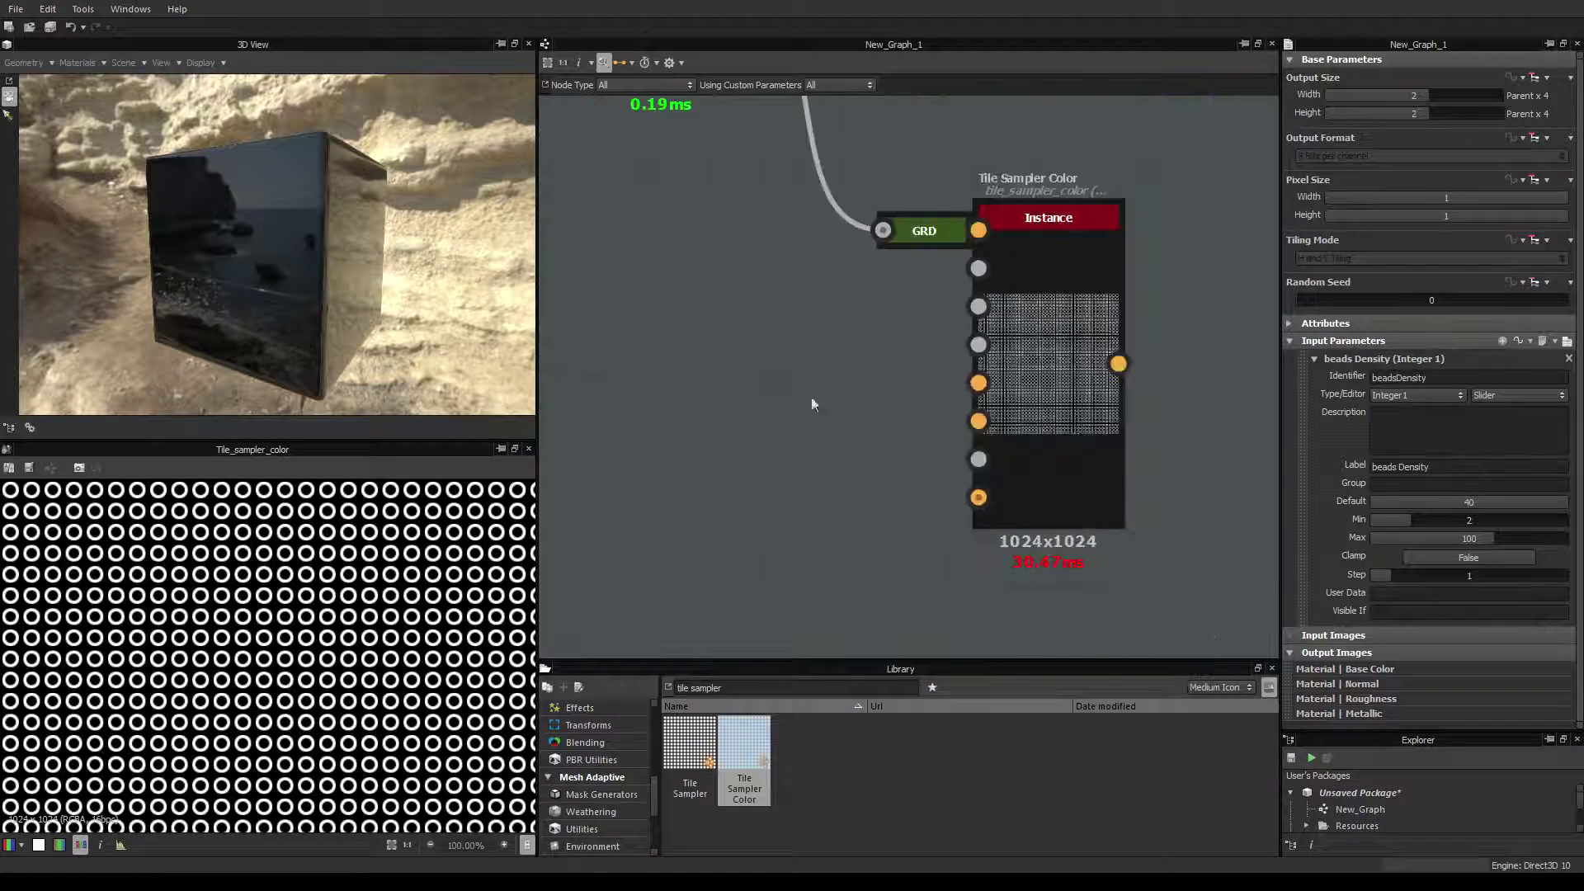
{"action": "middle_click_drag", "start_coordinate": [746, 393], "coordinate": [787, 398]}
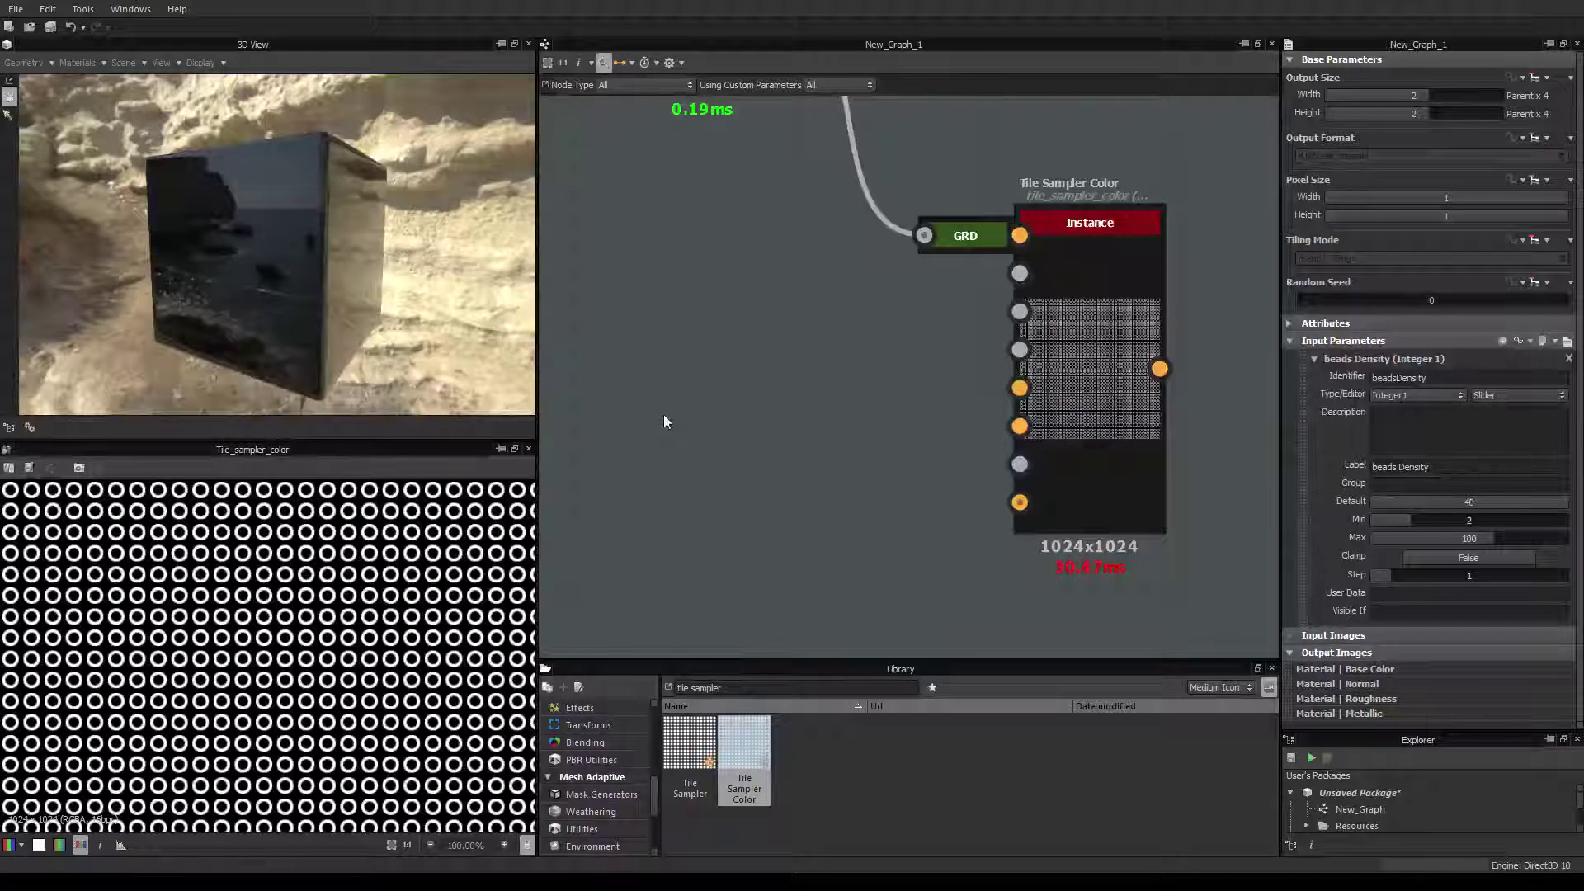
{"action": "right_click", "coordinate": [667, 422]}
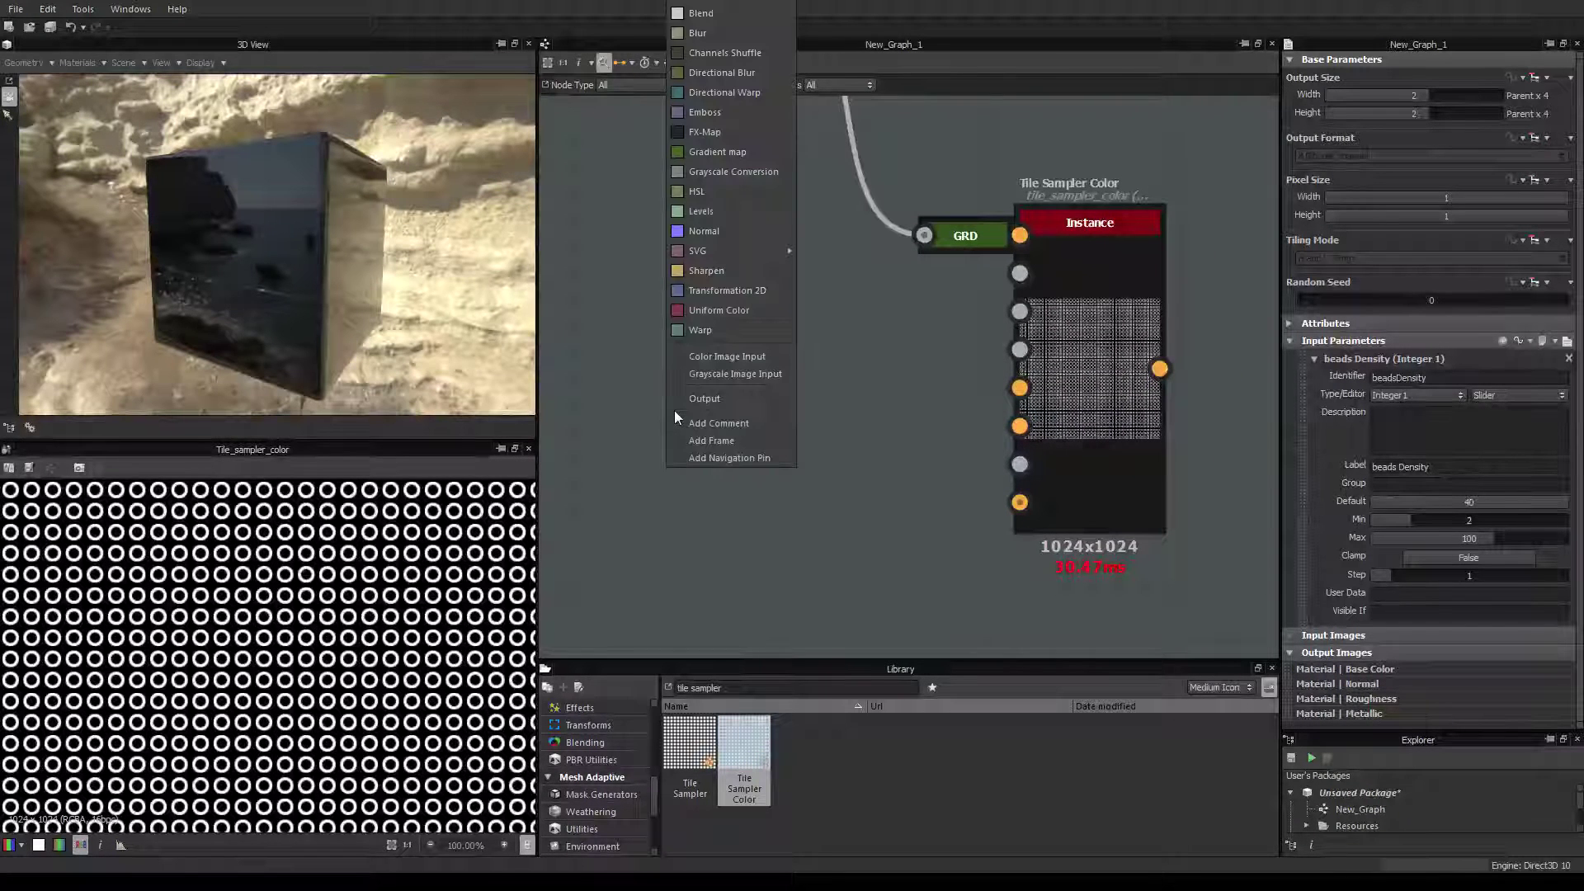
{"action": "left_click", "coordinate": [754, 353]}
{"action": "left_click_drag", "start_coordinate": [735, 413], "coordinate": [1020, 426]}
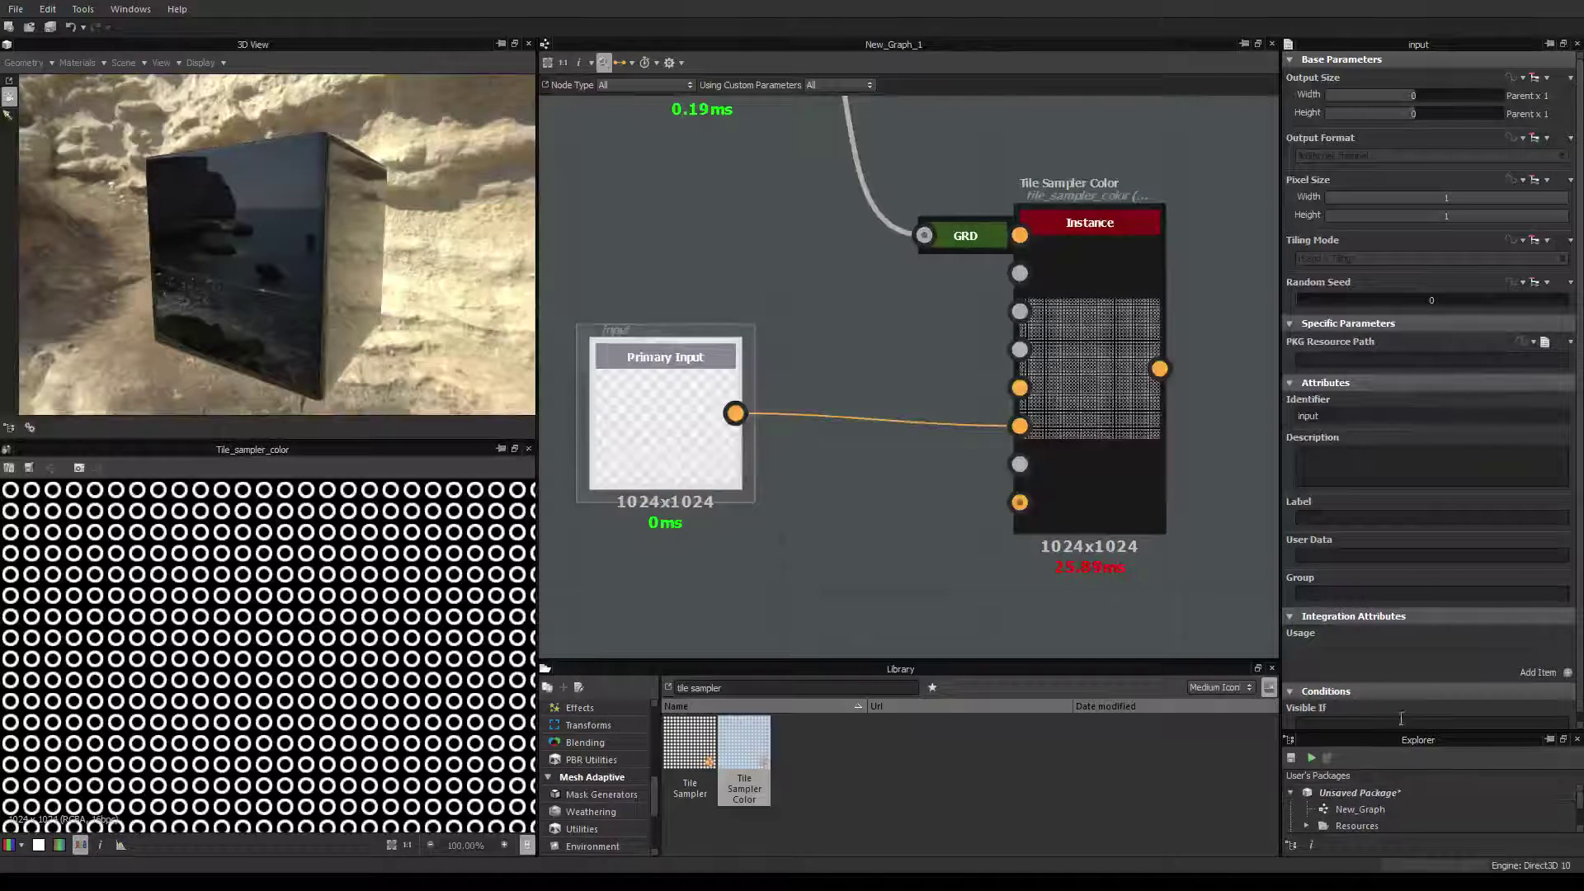
{"action": "left_click_drag", "start_coordinate": [1402, 732], "coordinate": [1416, 587]}
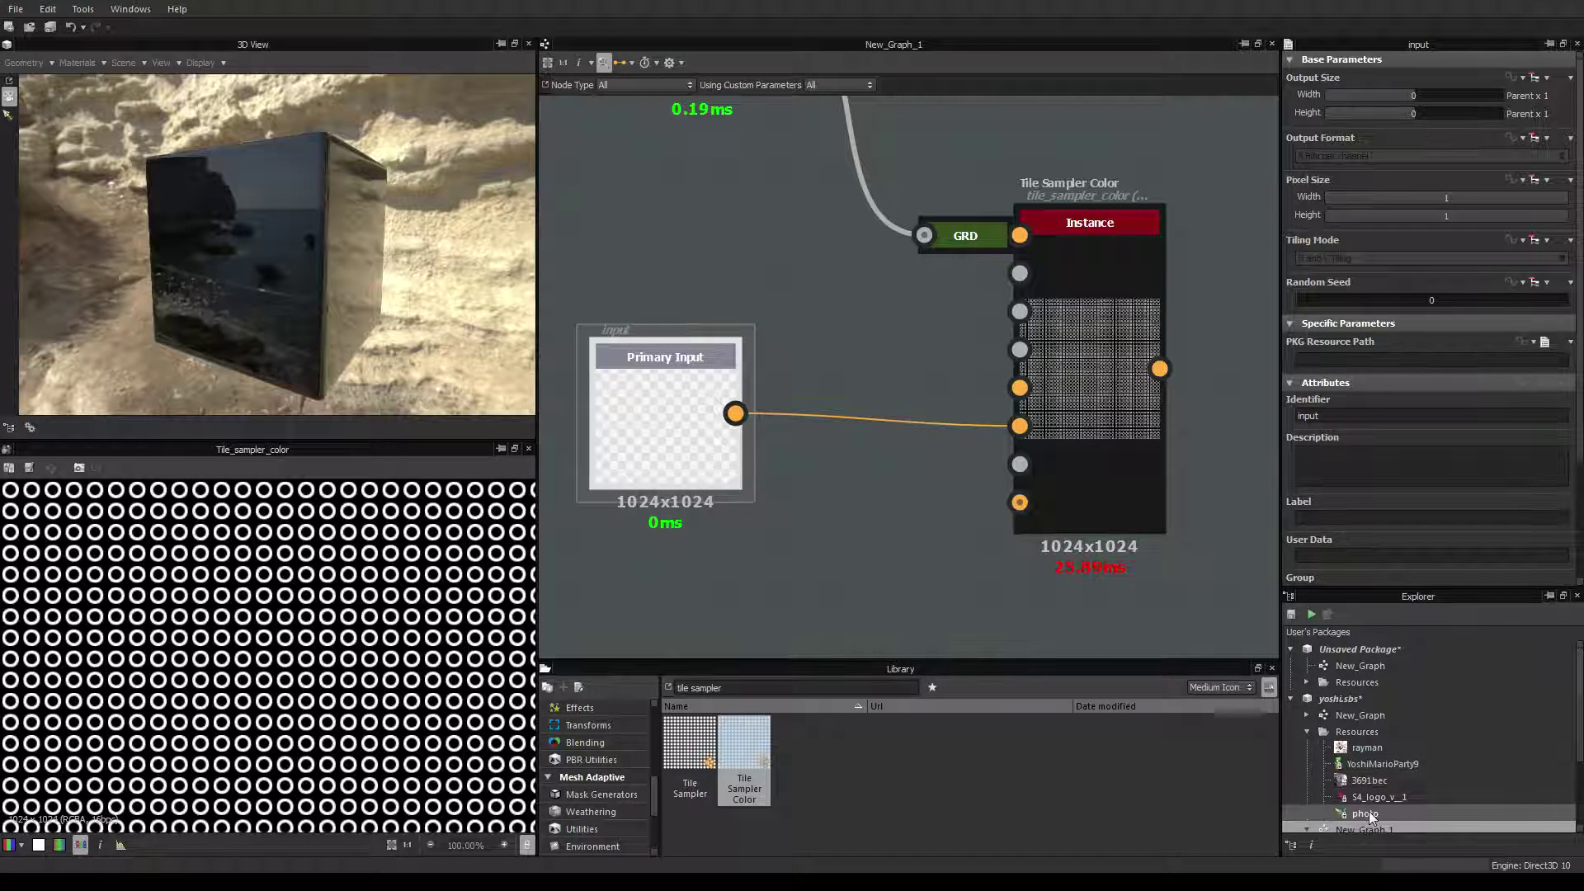
{"action": "left_click_drag", "start_coordinate": [1370, 815], "coordinate": [636, 428]}
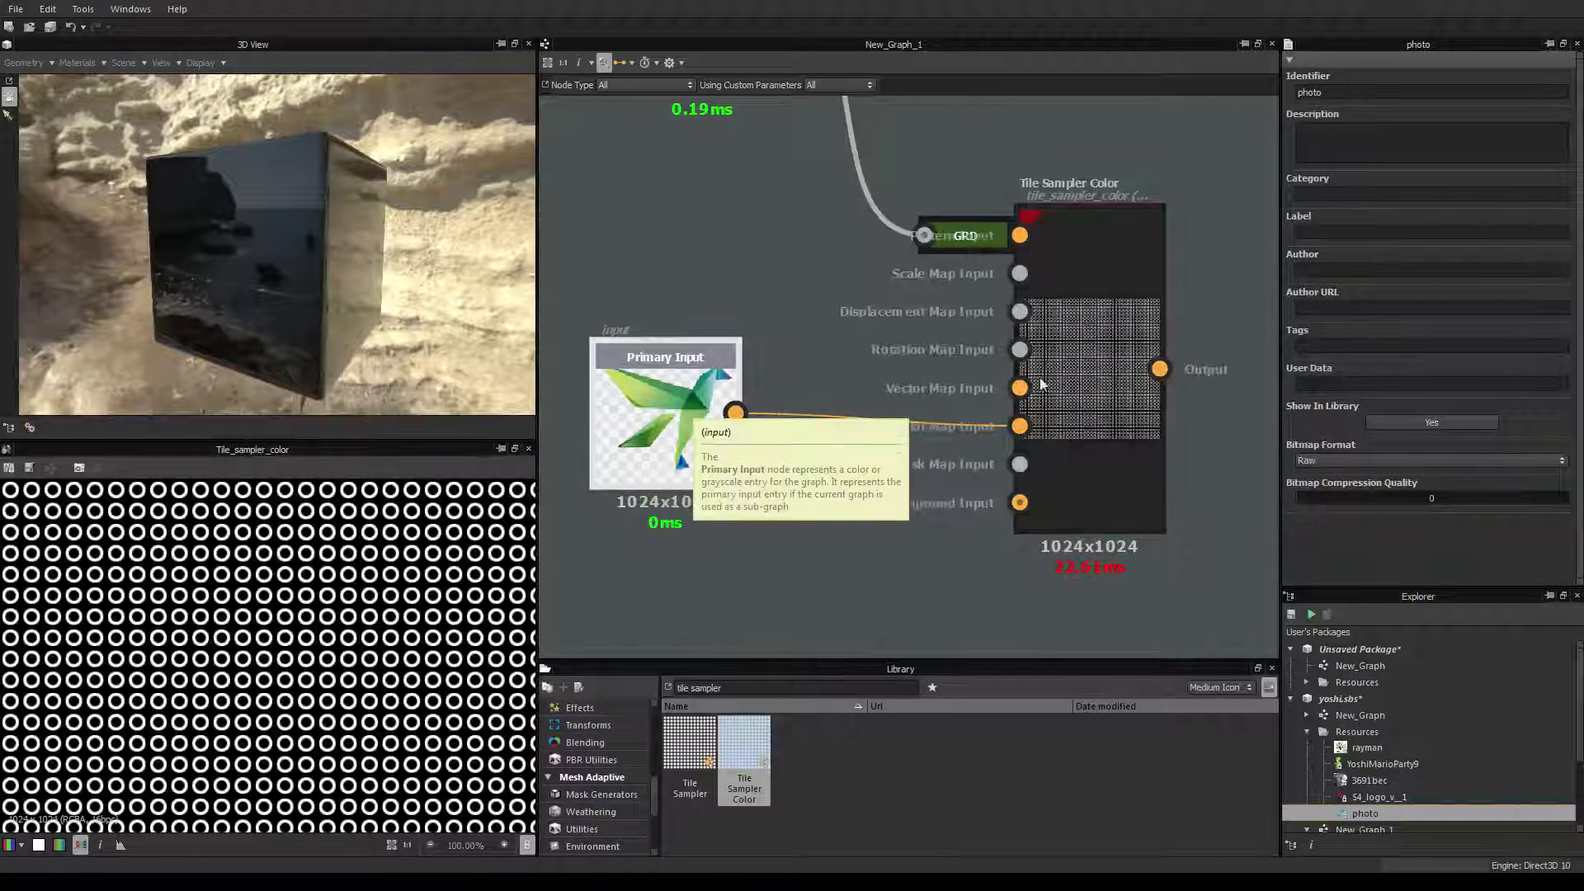
Set the Tile Sampler Color node's Color Parametrization Multiplier to 1 so the color map tints the rings.
{"action": "left_click", "coordinate": [1082, 346]}
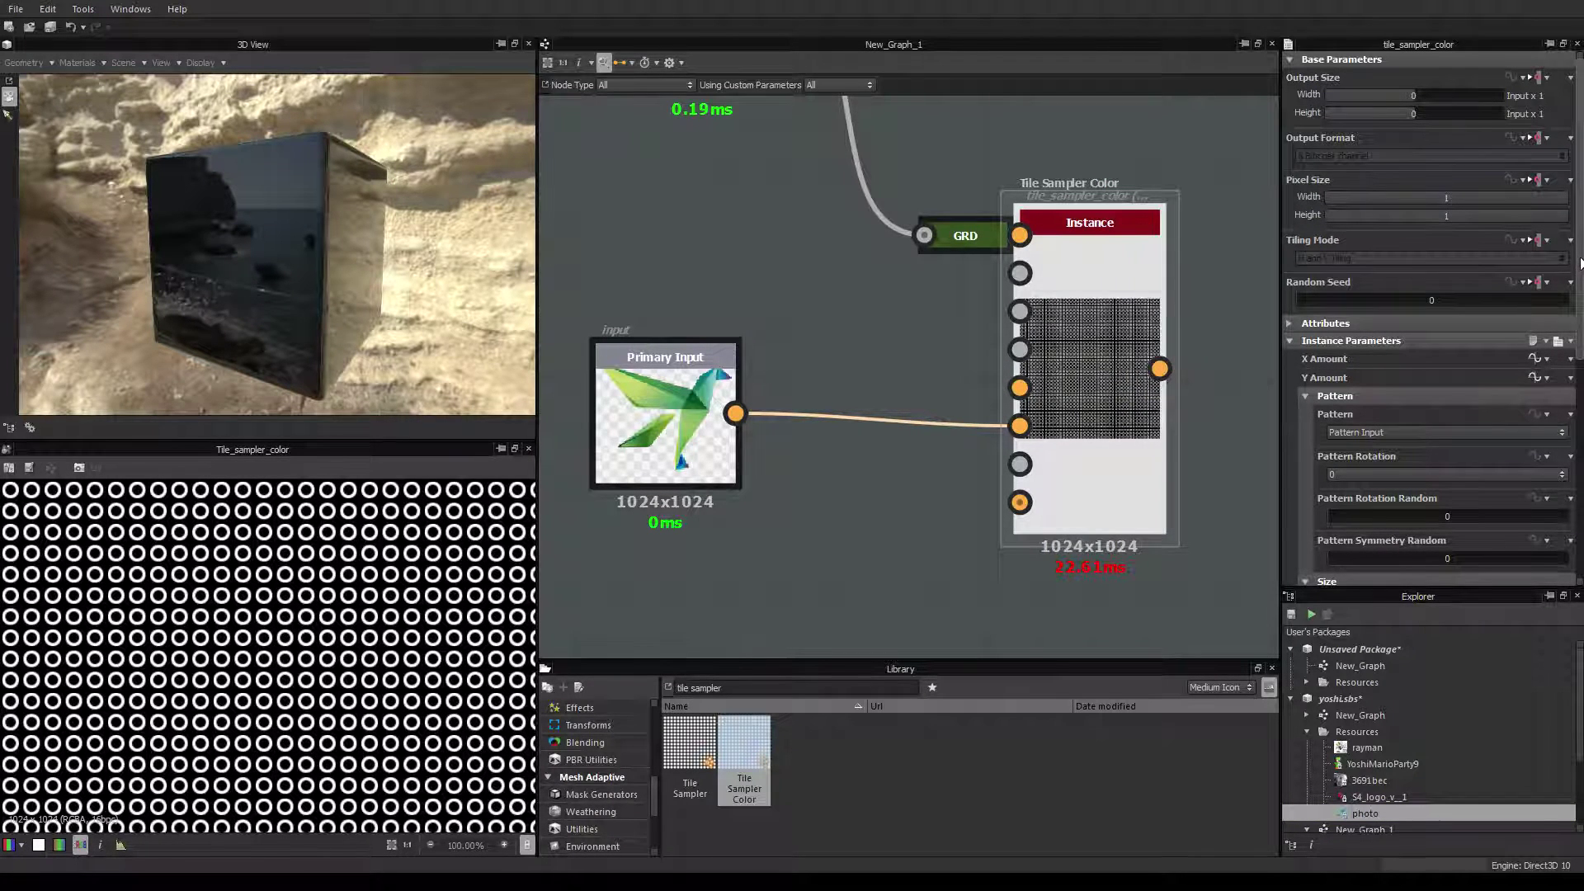
{"action": "left_click_drag", "start_coordinate": [1479, 587], "coordinate": [1469, 711]}
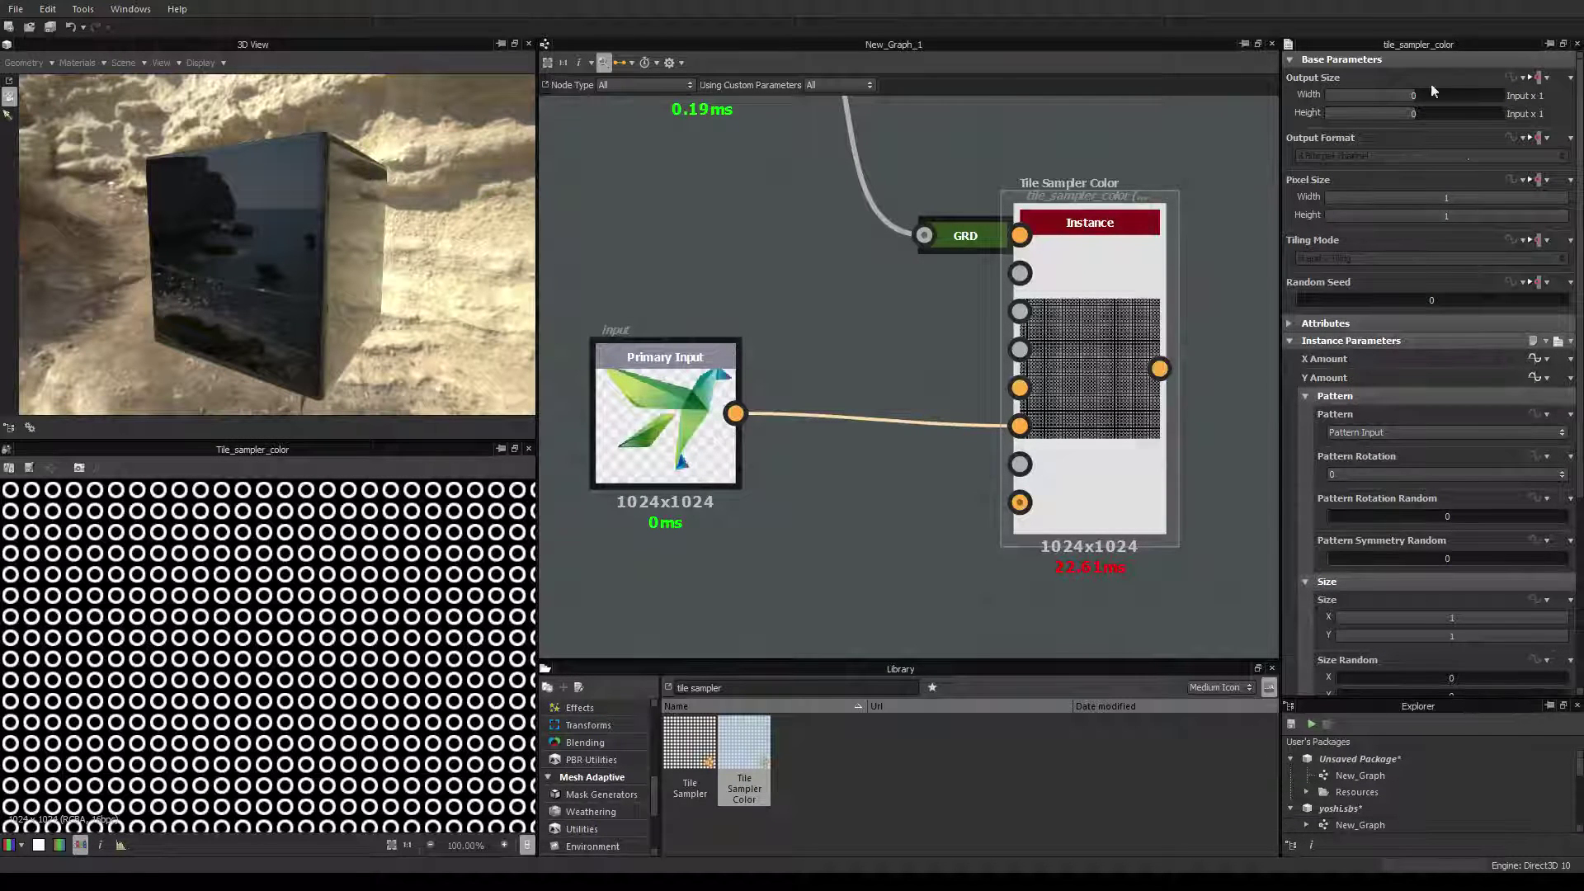
{"action": "left_click", "coordinate": [1289, 60]}
{"action": "scroll", "coordinate": [1503, 152], "scroll_direction": "down", "scroll_amount": 1}
{"action": "scroll", "coordinate": [1432, 380], "scroll_direction": "down", "scroll_amount": 1}
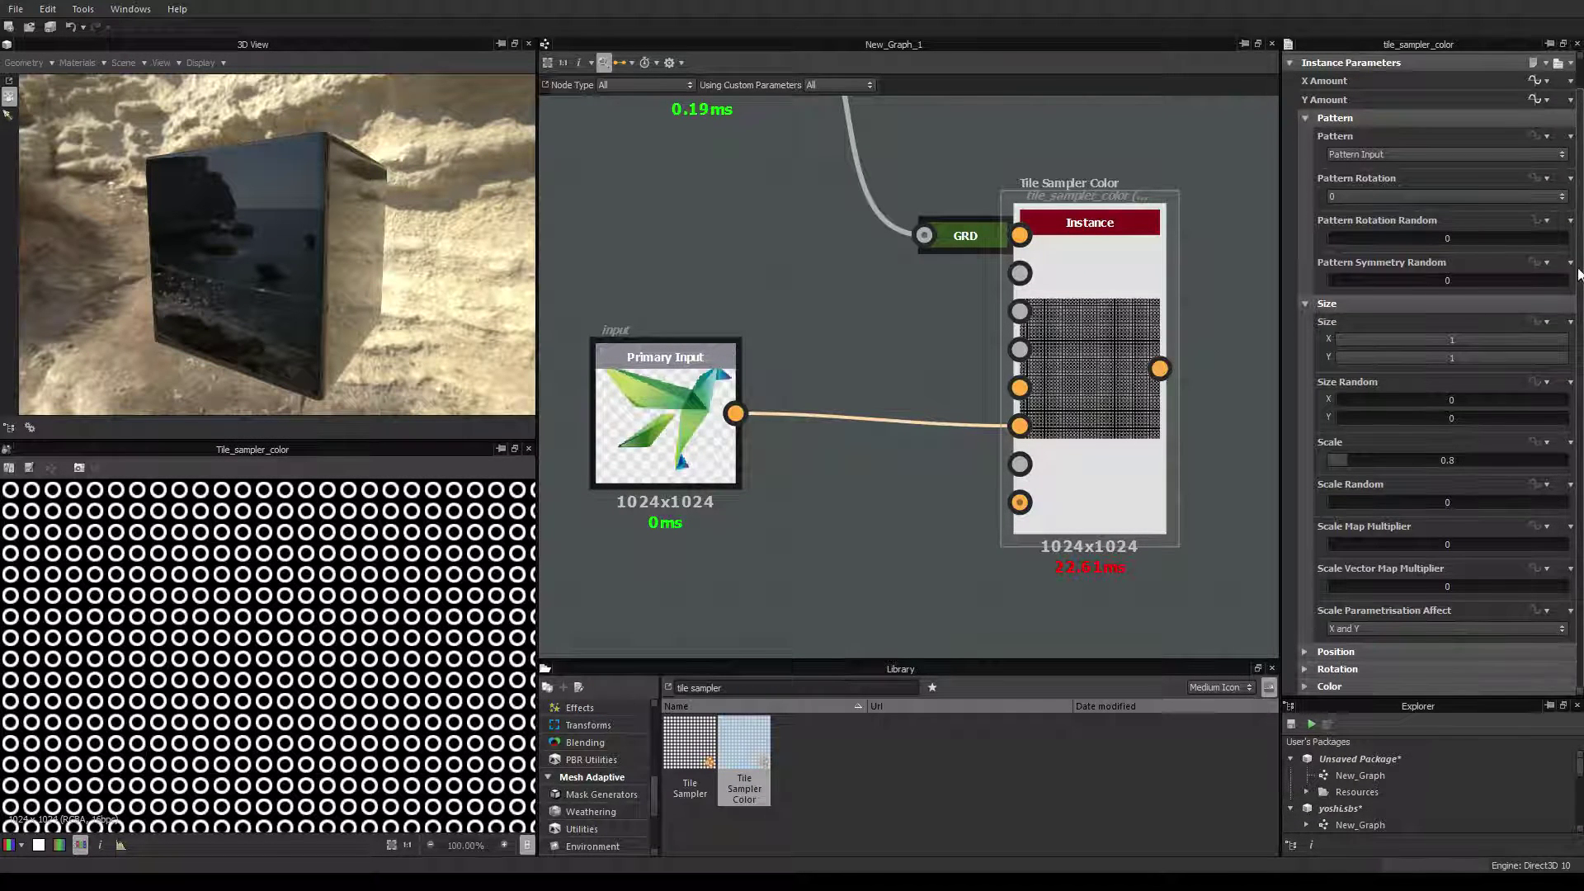
{"action": "left_click", "coordinate": [1304, 685]}
{"action": "scroll", "coordinate": [1360, 619], "scroll_direction": "down", "scroll_amount": 8}
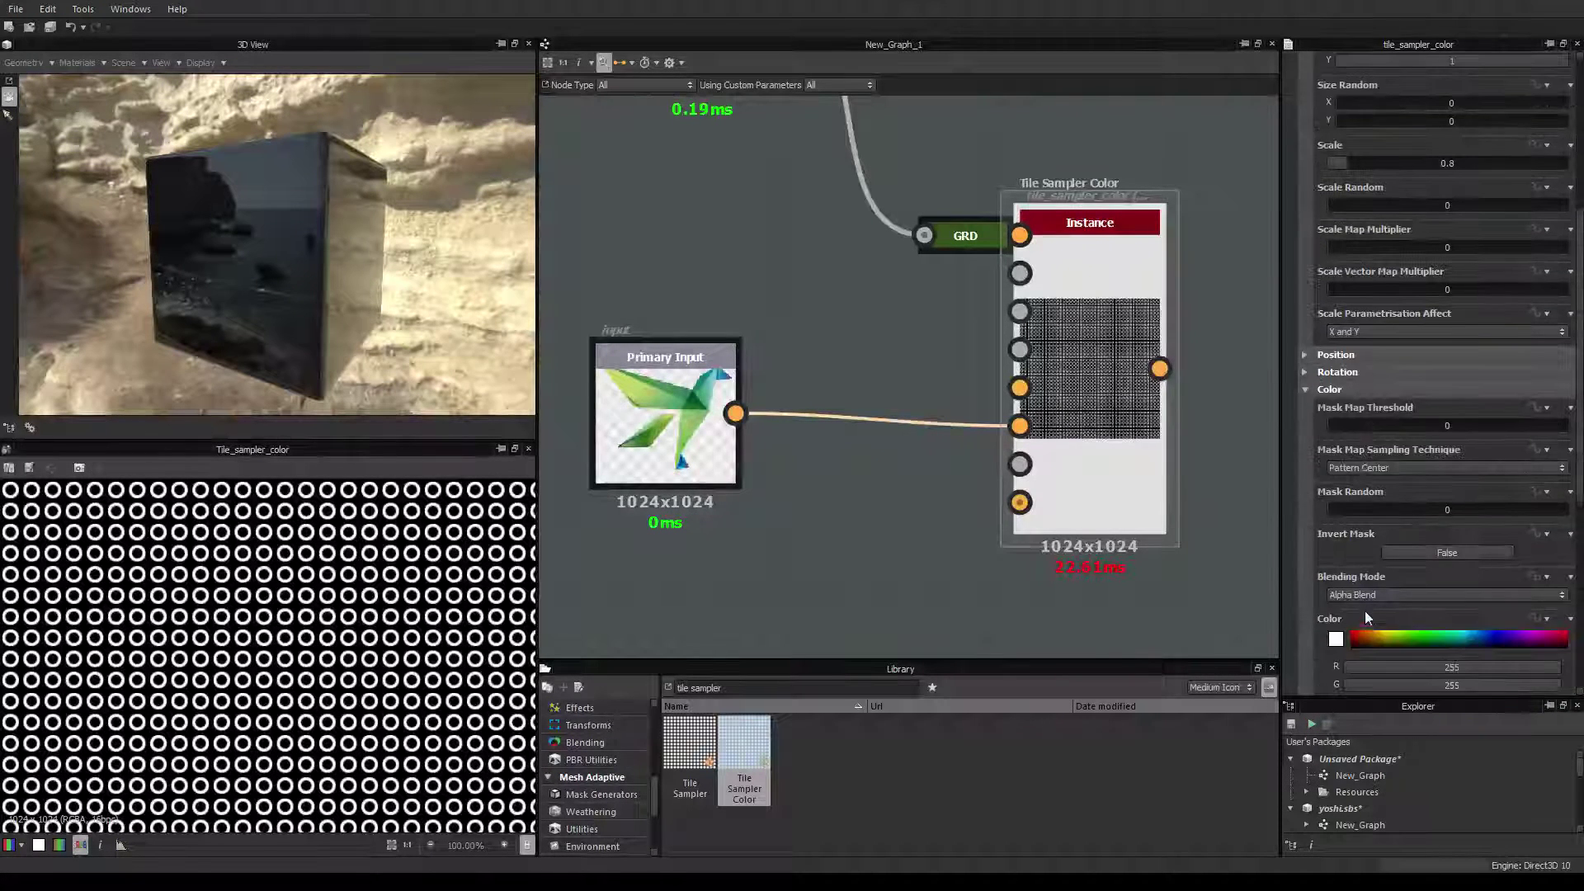
{"action": "scroll", "coordinate": [1373, 528], "scroll_direction": "up", "scroll_amount": 2}
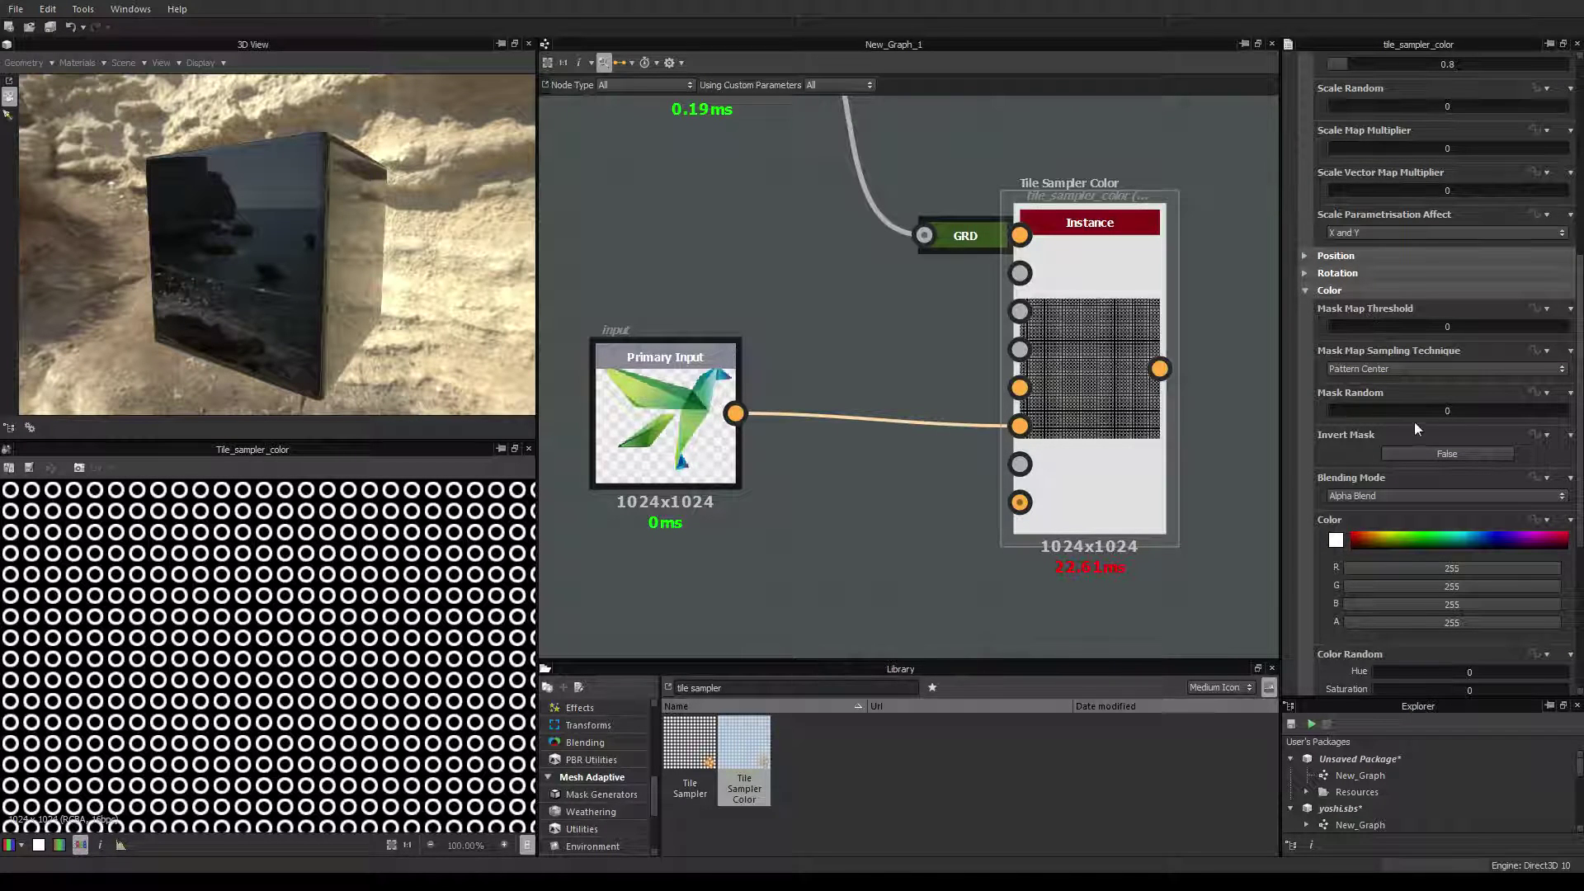
{"action": "mouse_move", "coordinate": [1339, 325]}
{"action": "left_mouse_down"}
{"action": "mouse_move", "coordinate": [1385, 325]}
{"action": "mouse_move", "coordinate": [1329, 324]}
{"action": "left_mouse_up"}
{"action": "scroll", "coordinate": [1369, 425], "scroll_direction": "down", "scroll_amount": 2}
{"action": "scroll", "coordinate": [1365, 429], "scroll_direction": "down", "scroll_amount": 3}
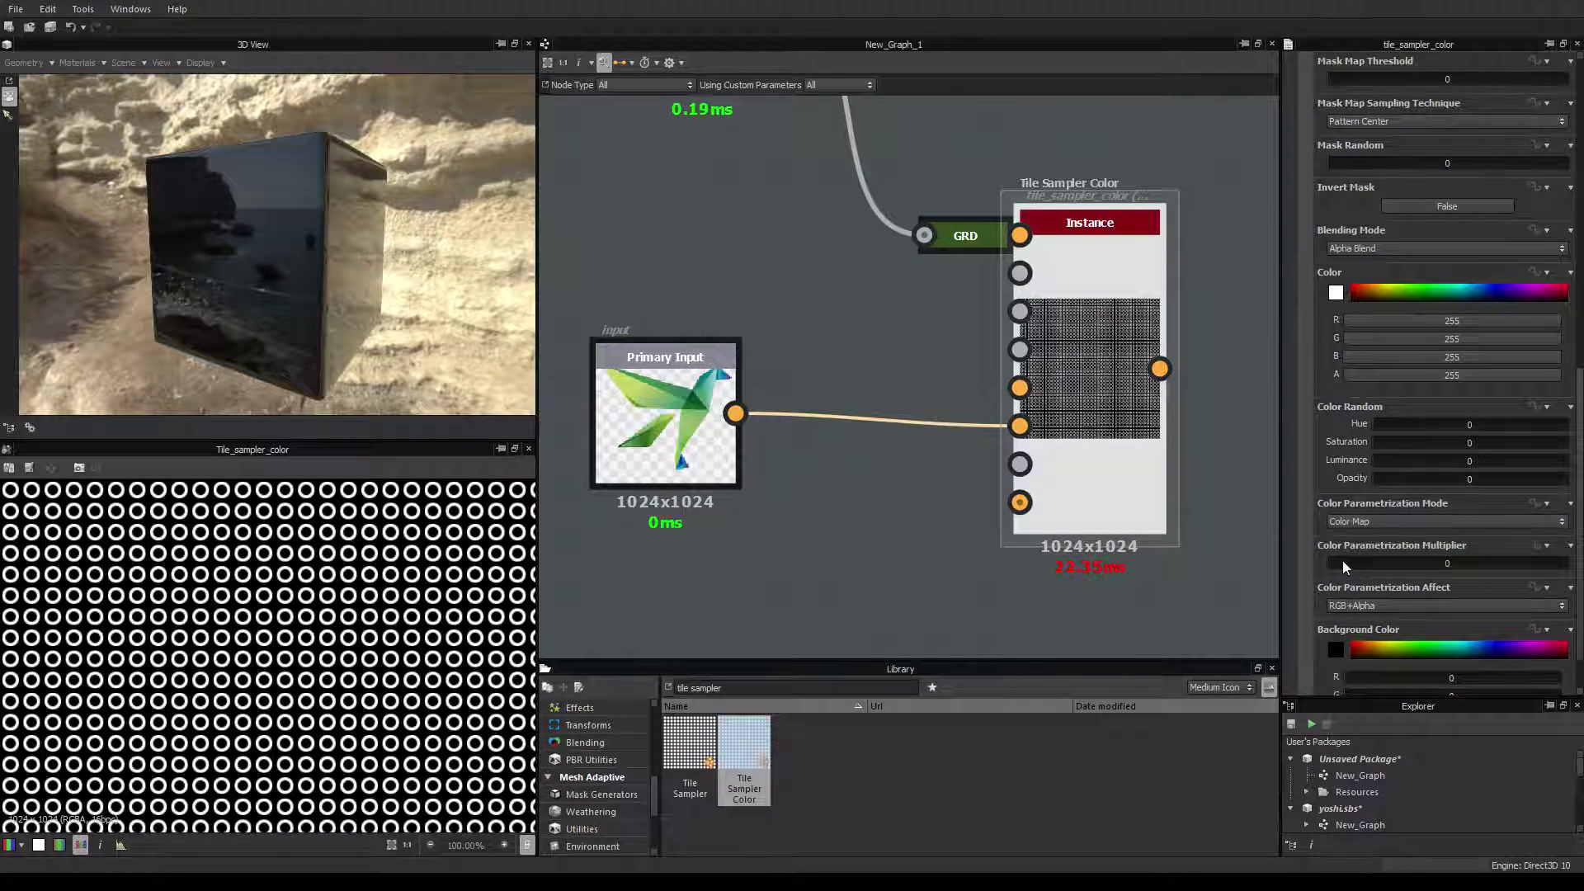
{"action": "left_click_drag", "start_coordinate": [1344, 564], "coordinate": [1526, 558]}
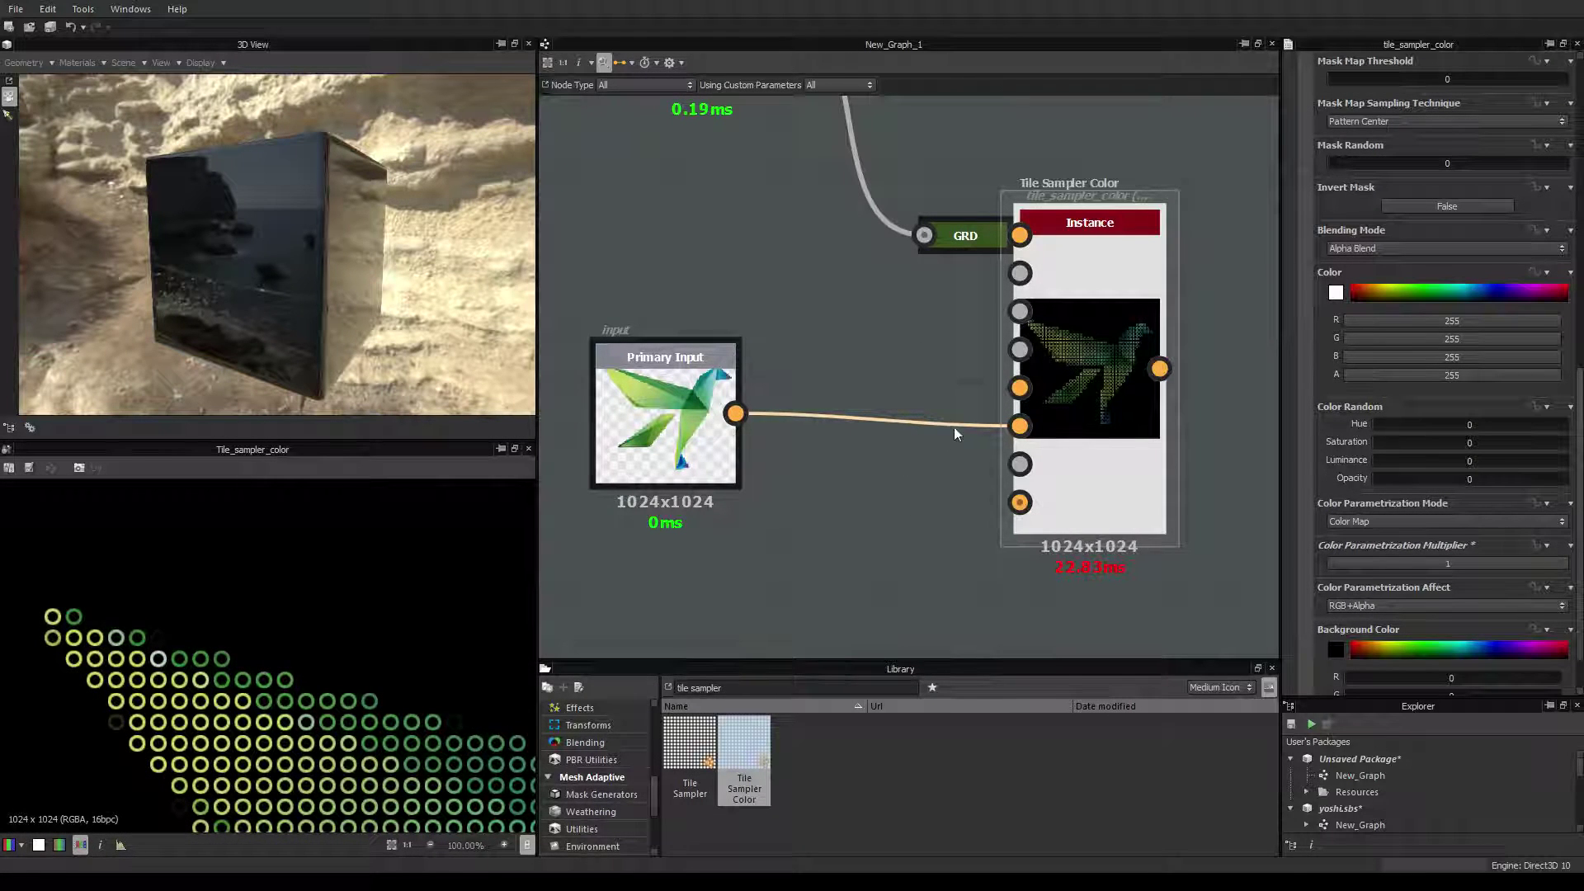
View the whole colored bead pattern in the 2D preview and set its zoom to 50%.
{"action": "scroll", "coordinate": [957, 436], "scroll_direction": "down", "scroll_amount": 3}
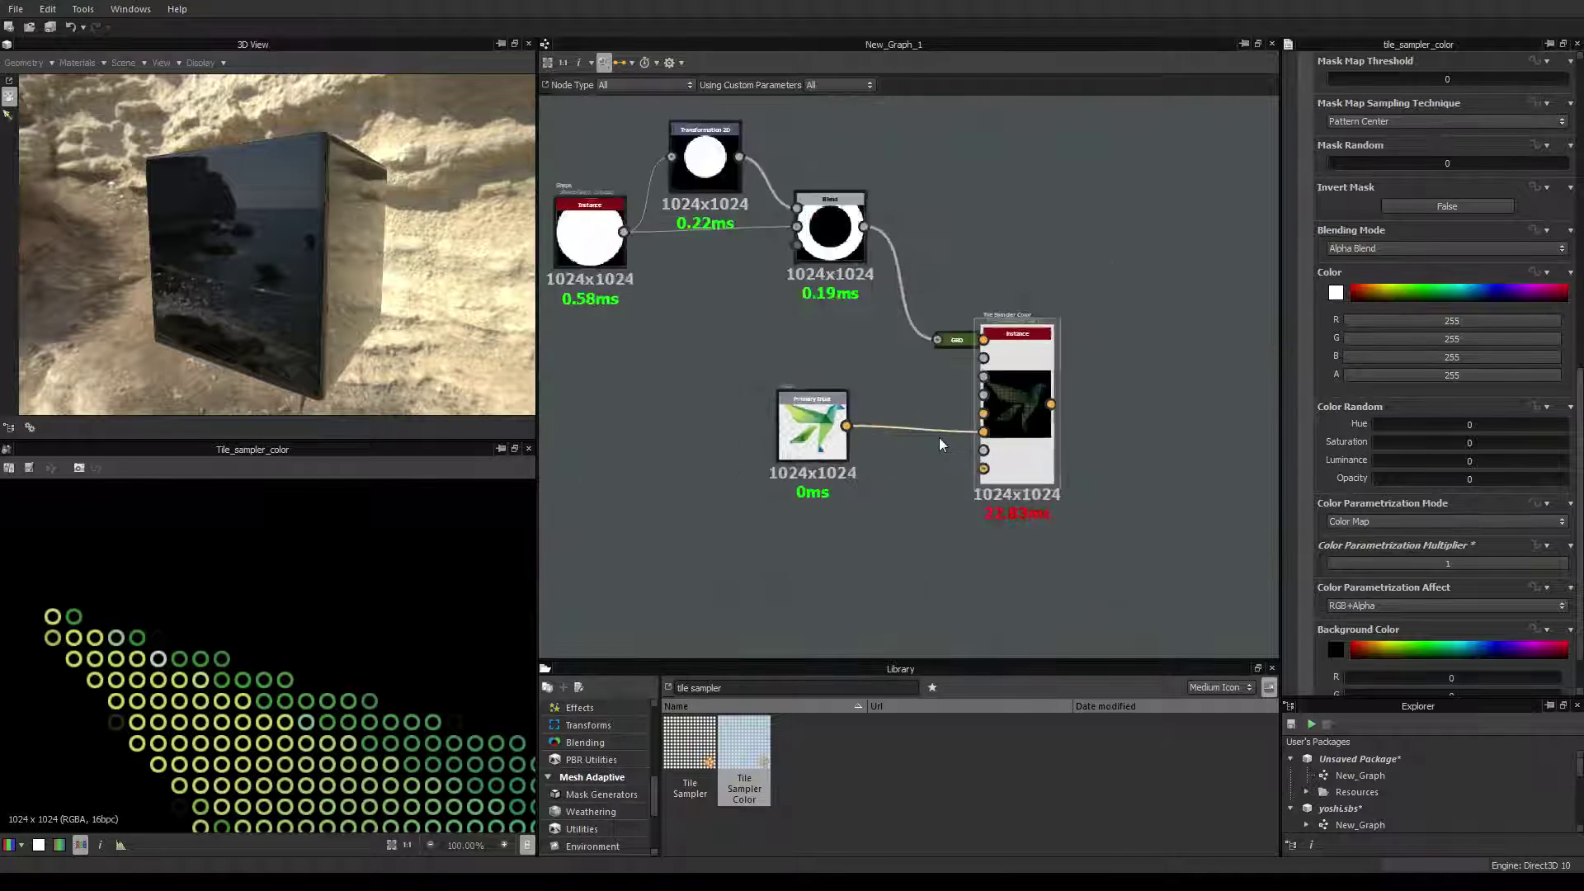
{"action": "scroll", "coordinate": [938, 444], "scroll_direction": "down", "scroll_amount": 1}
{"action": "scroll", "coordinate": [339, 583], "scroll_direction": "down", "scroll_amount": 1}
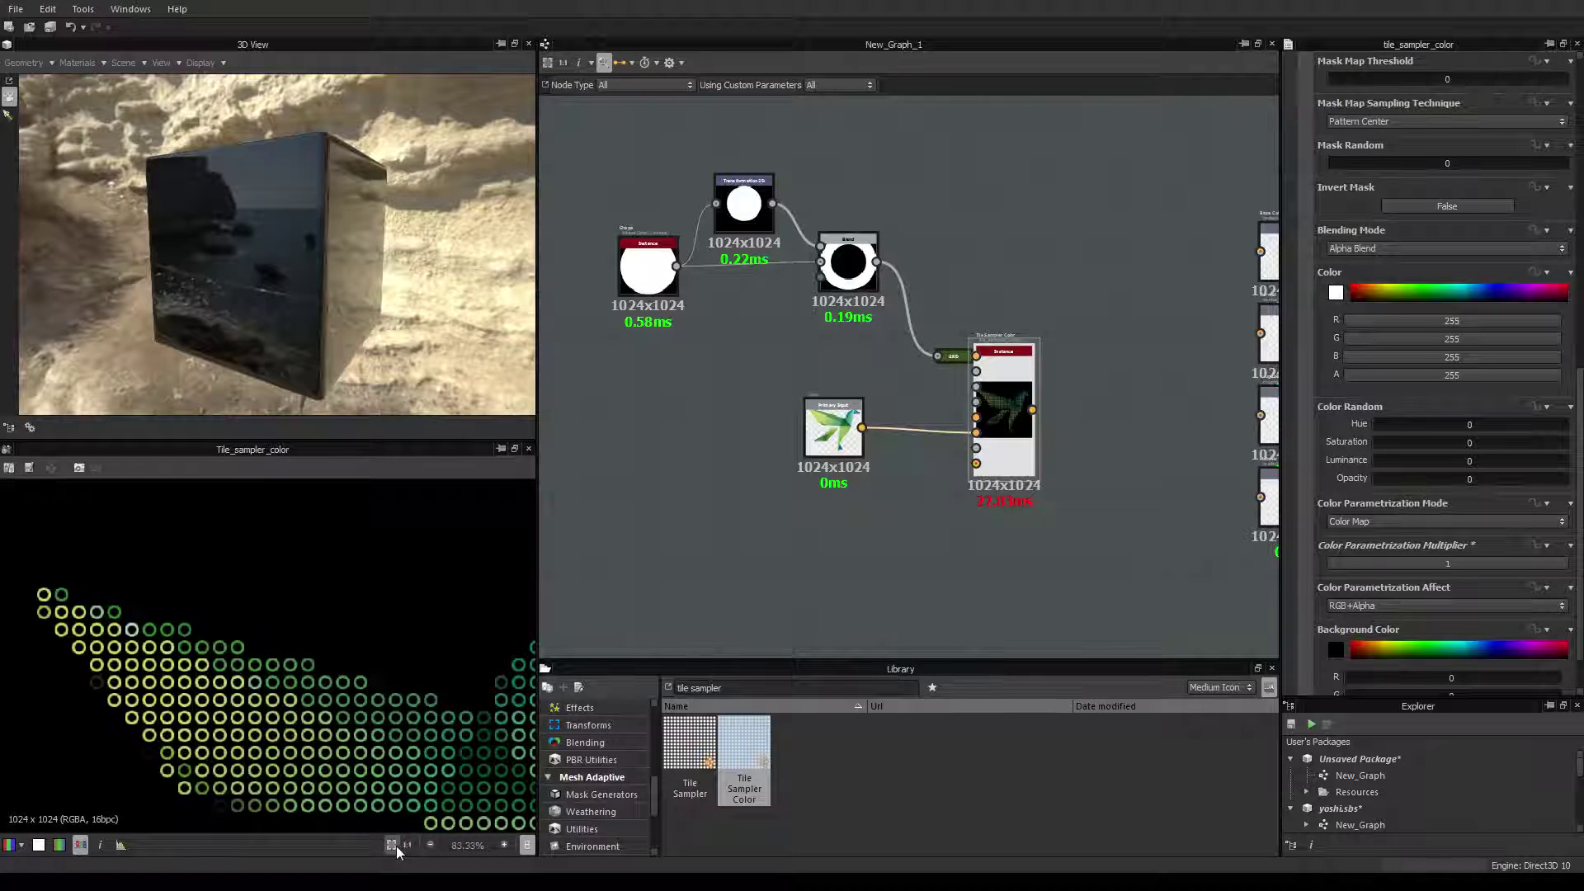
{"action": "left_click", "coordinate": [393, 846]}
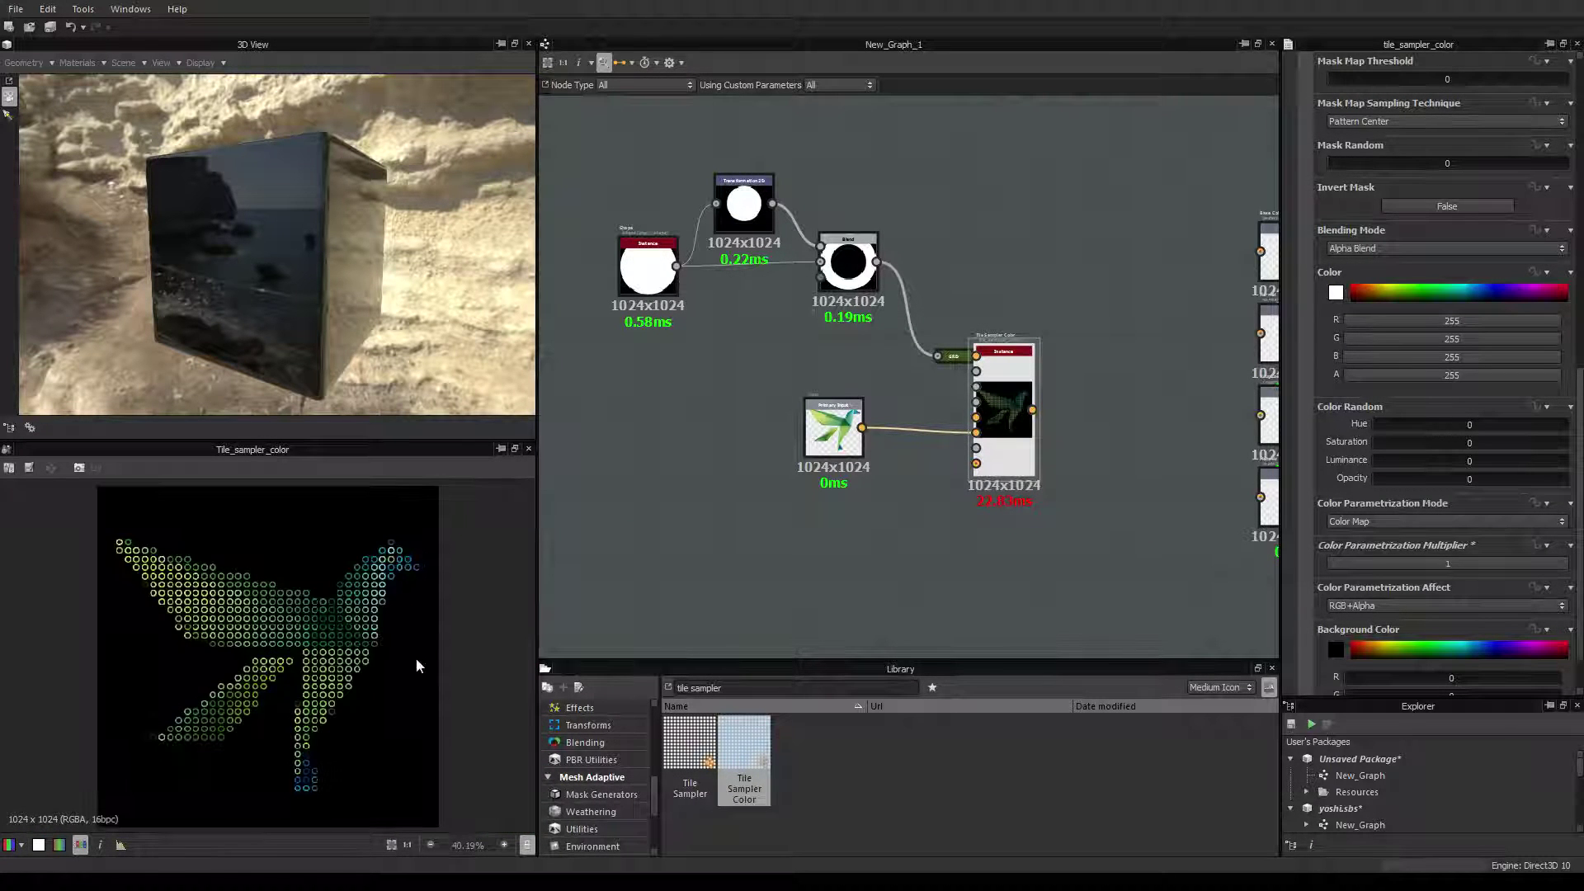
{"action": "double_click", "coordinate": [468, 846]}
{"action": "left_click_drag", "start_coordinate": [488, 843], "coordinate": [400, 845]}
{"action": "type", "text": "50"}
{"action": "key", "text": "Return"}
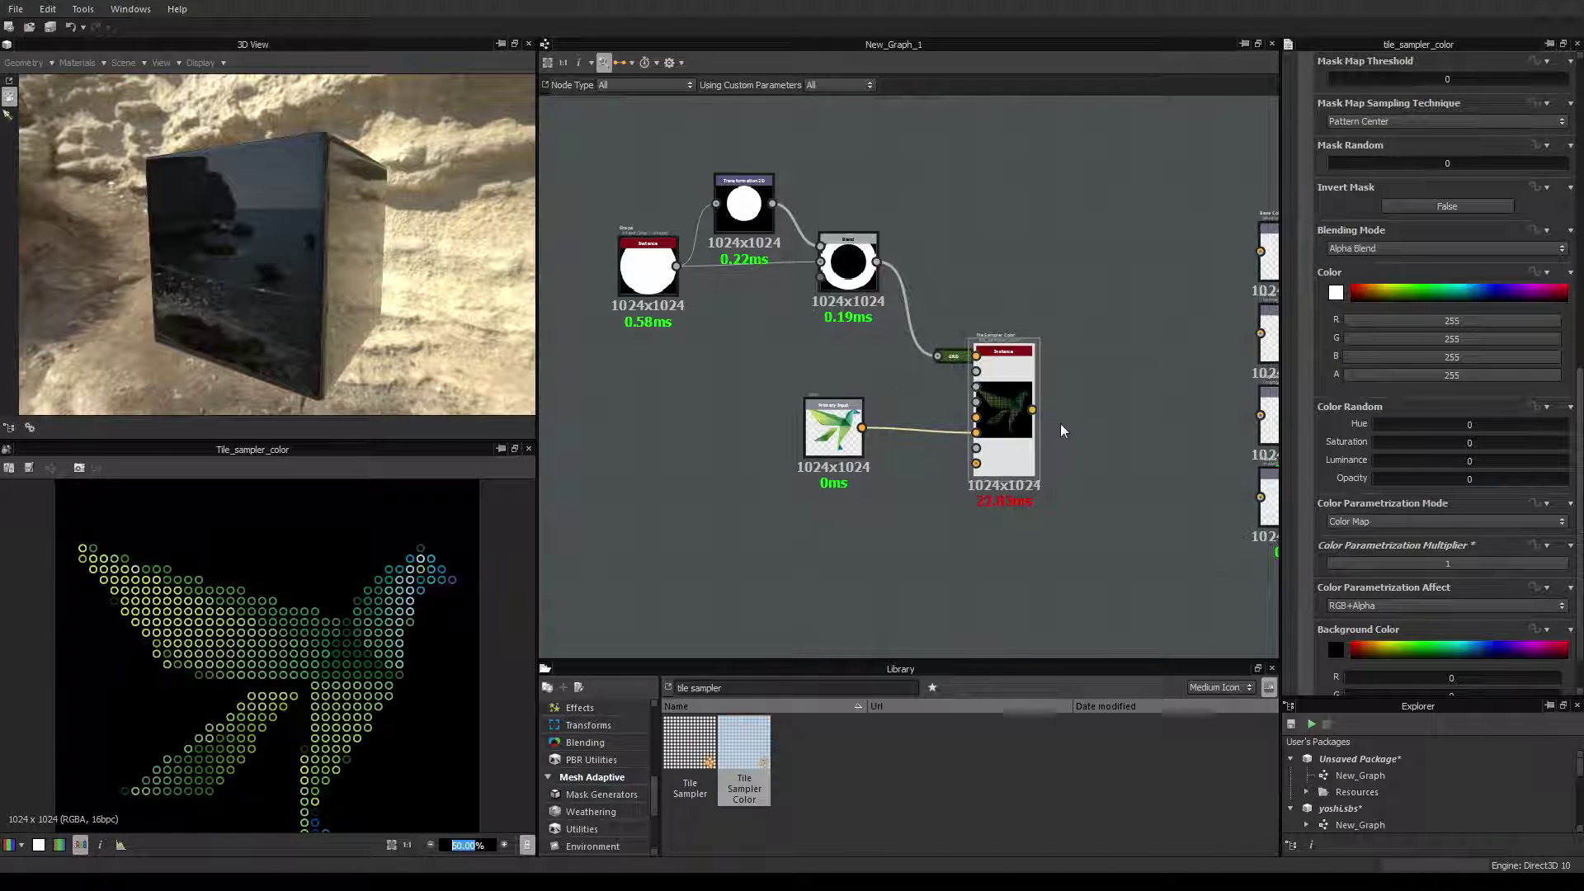
Connect the Tile Sampler Color output to the Base Color output and view the beads on the 3D cube.
{"action": "middle_click_drag", "start_coordinate": [1061, 424], "coordinate": [929, 401]}
{"action": "left_click_drag", "start_coordinate": [907, 407], "coordinate": [1135, 248]}
{"action": "left_click_drag", "start_coordinate": [280, 353], "coordinate": [323, 289]}
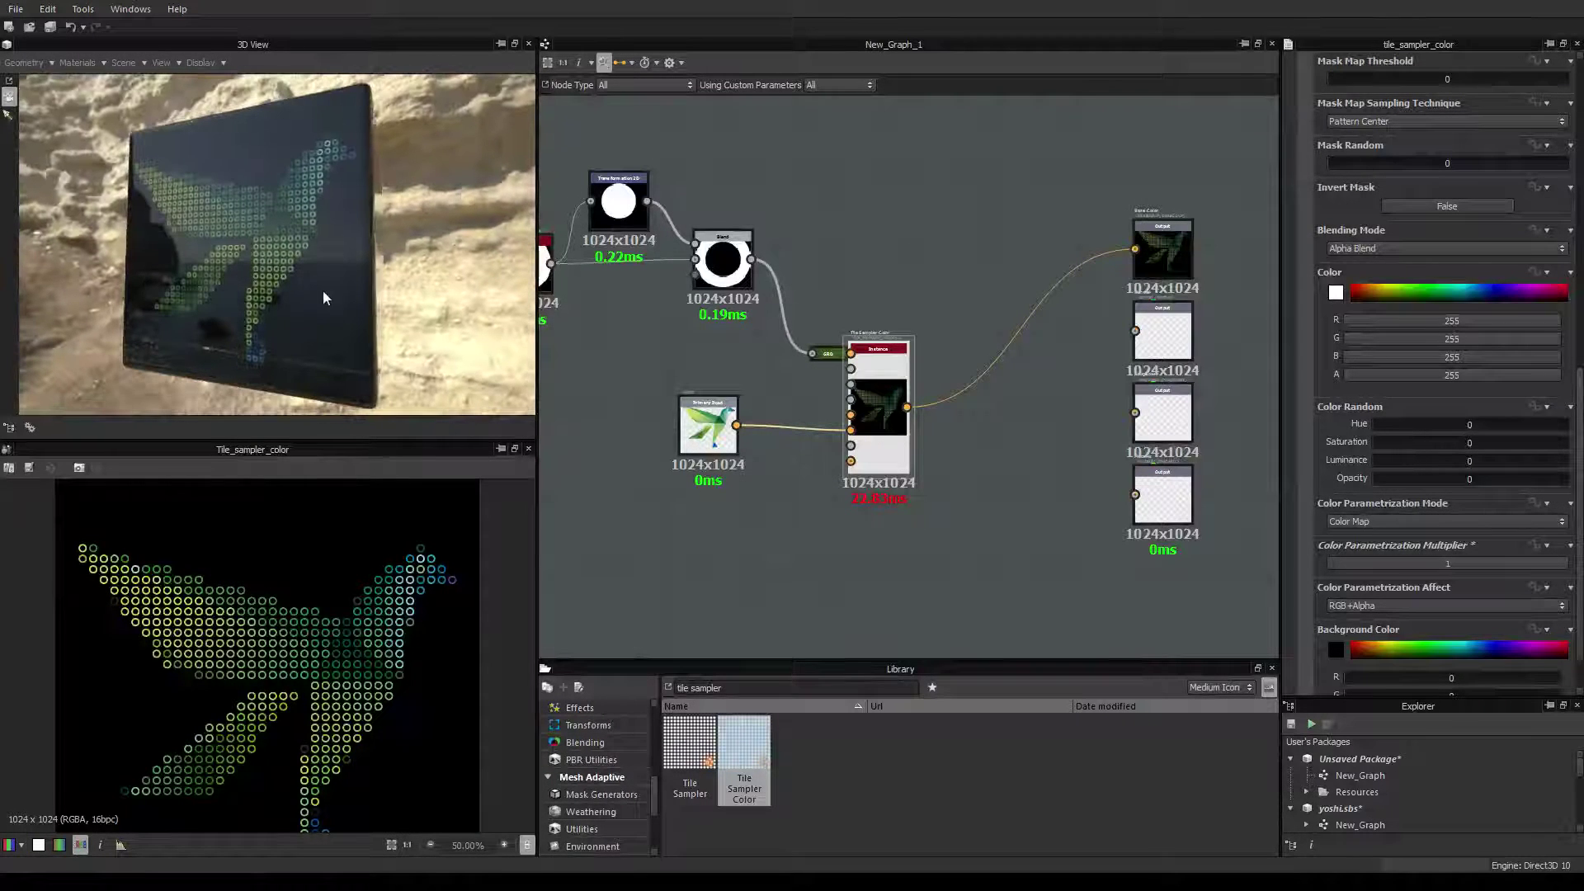
{"action": "scroll", "coordinate": [943, 455], "scroll_direction": "up", "scroll_amount": 2}
{"action": "scroll", "coordinate": [943, 455], "scroll_direction": "up", "scroll_amount": 2}
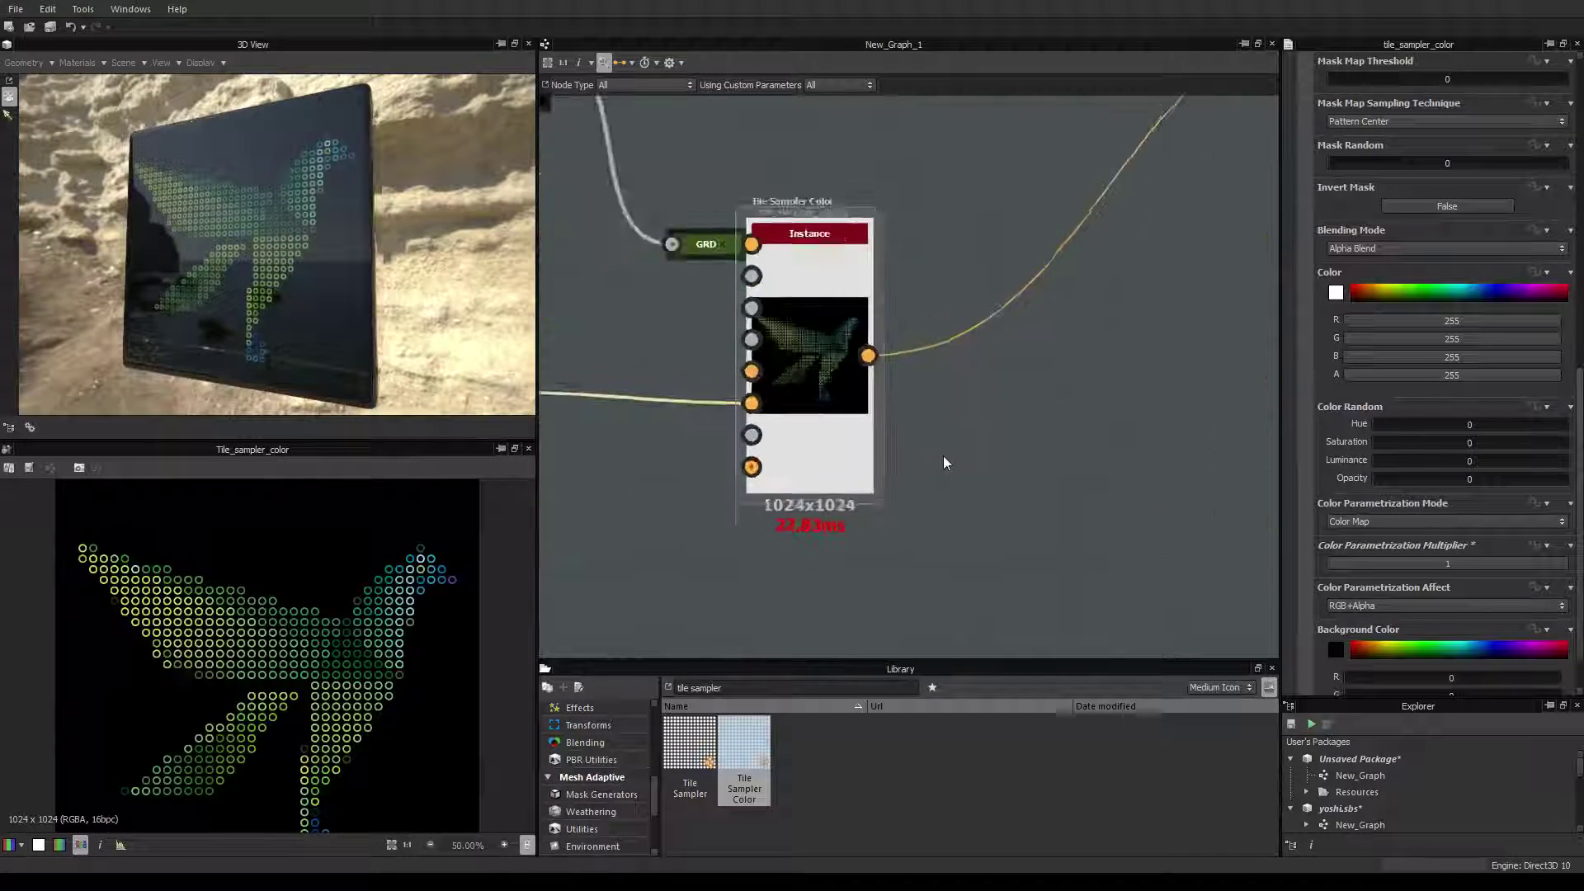
{"action": "scroll", "coordinate": [943, 456], "scroll_direction": "down", "scroll_amount": 3}
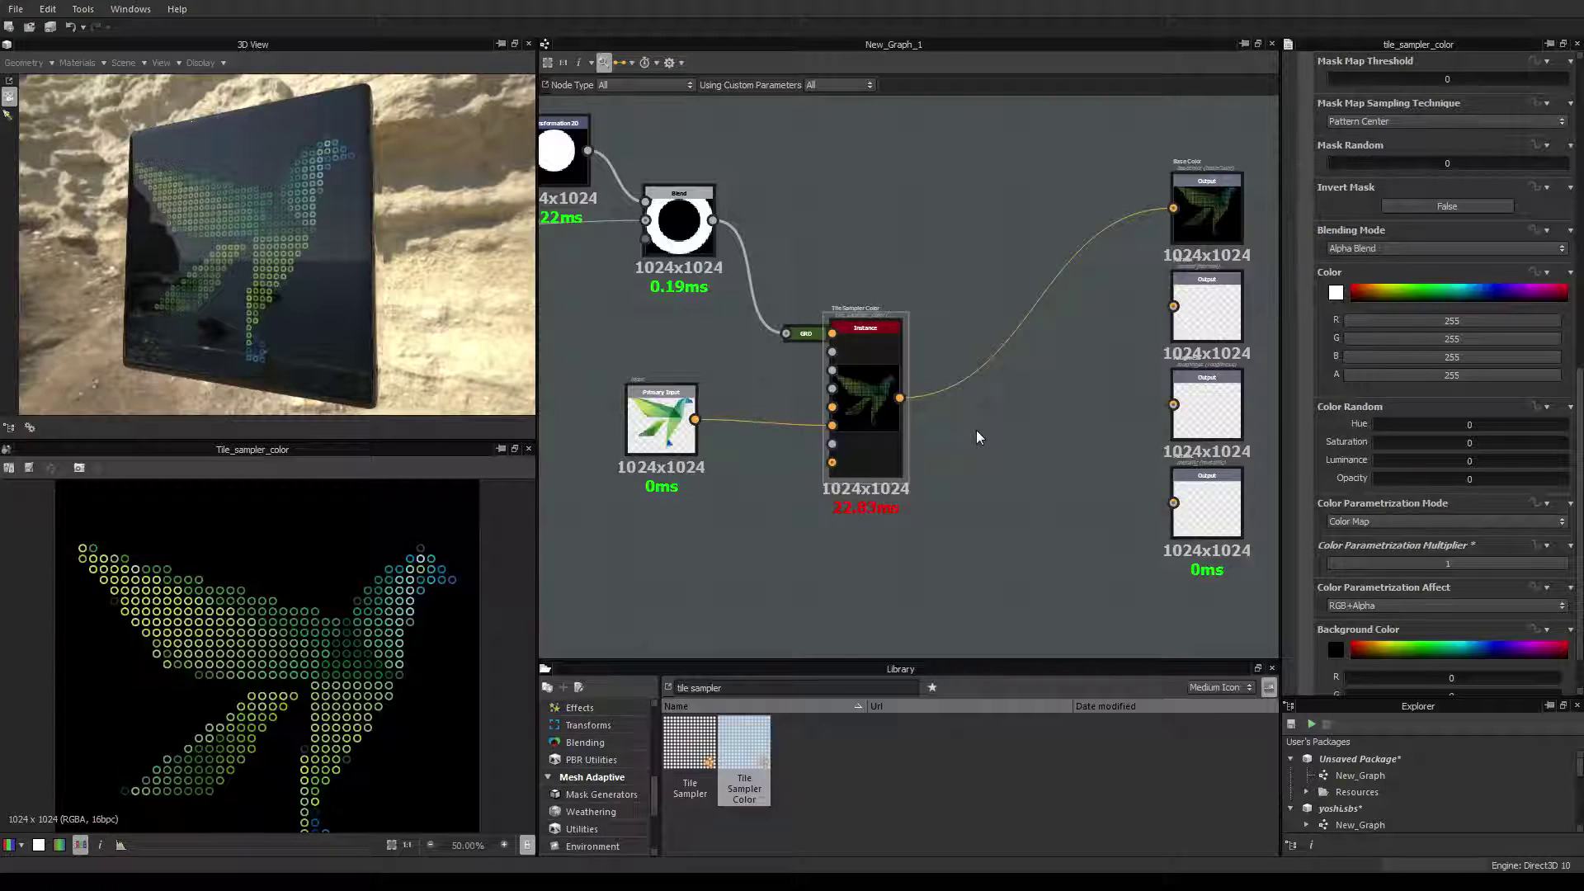
{"action": "triple_click", "coordinate": [745, 688]}
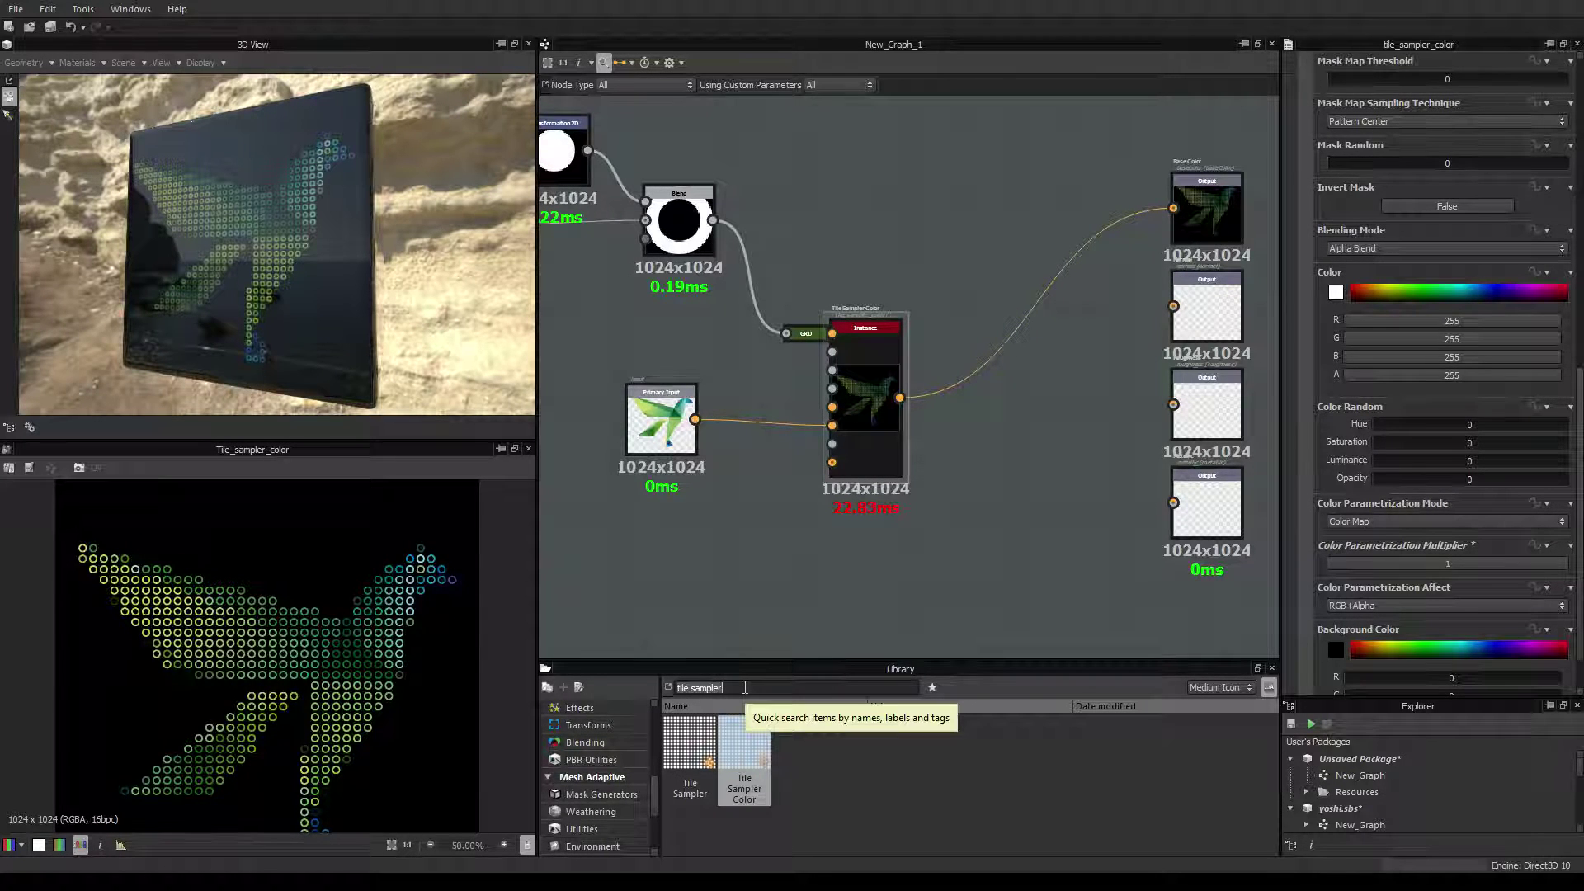
{"action": "type", "text": "gry"}
{"action": "key", "text": "BackSpace"}
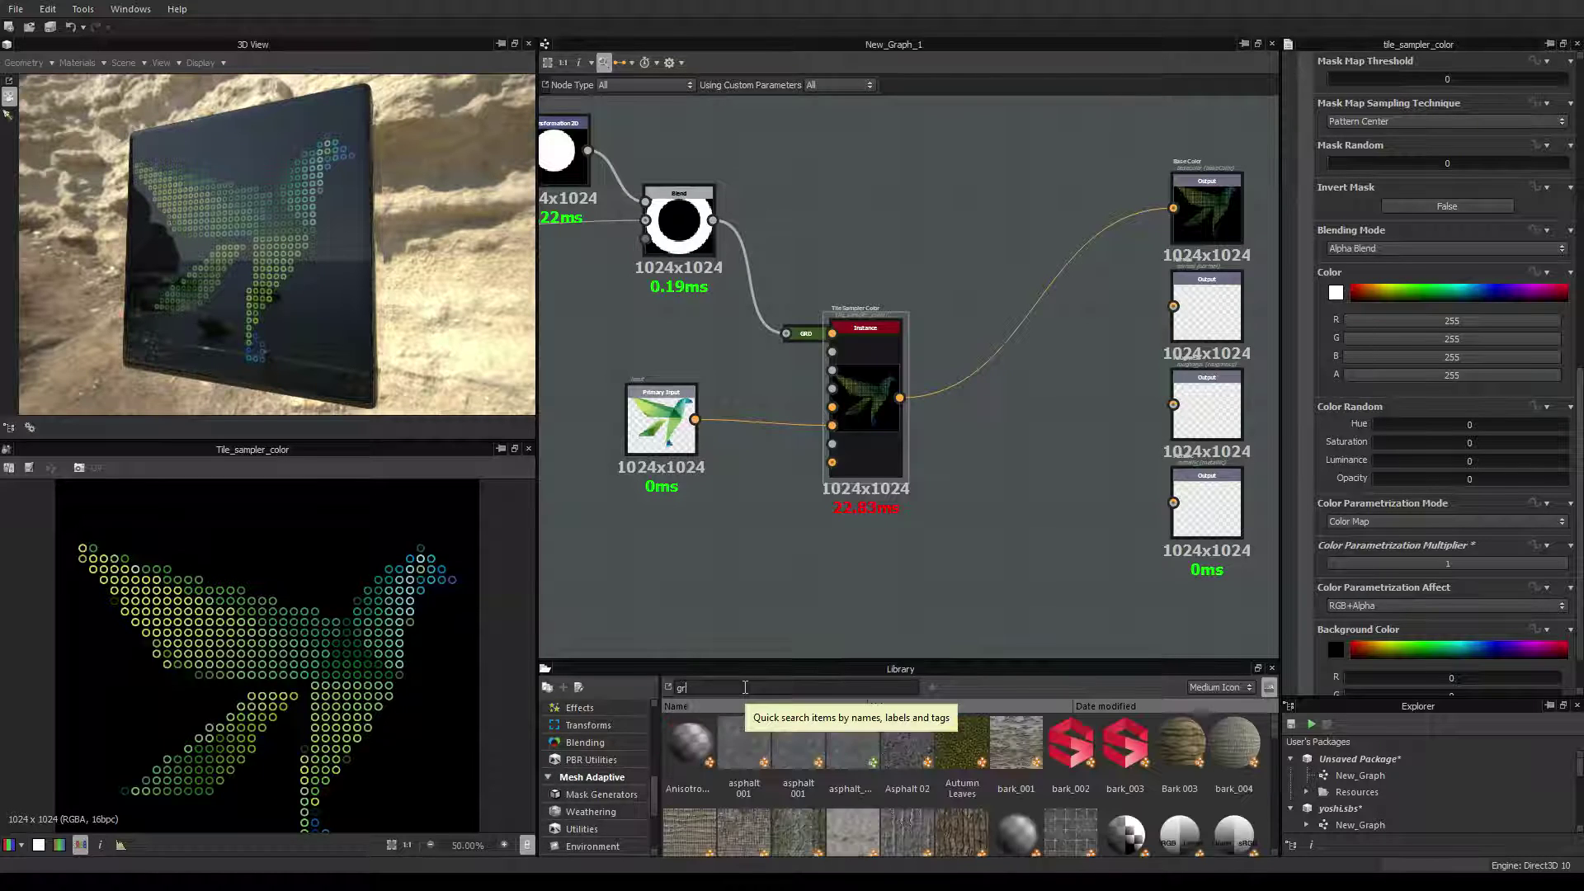
{"action": "type", "text": "ays"}
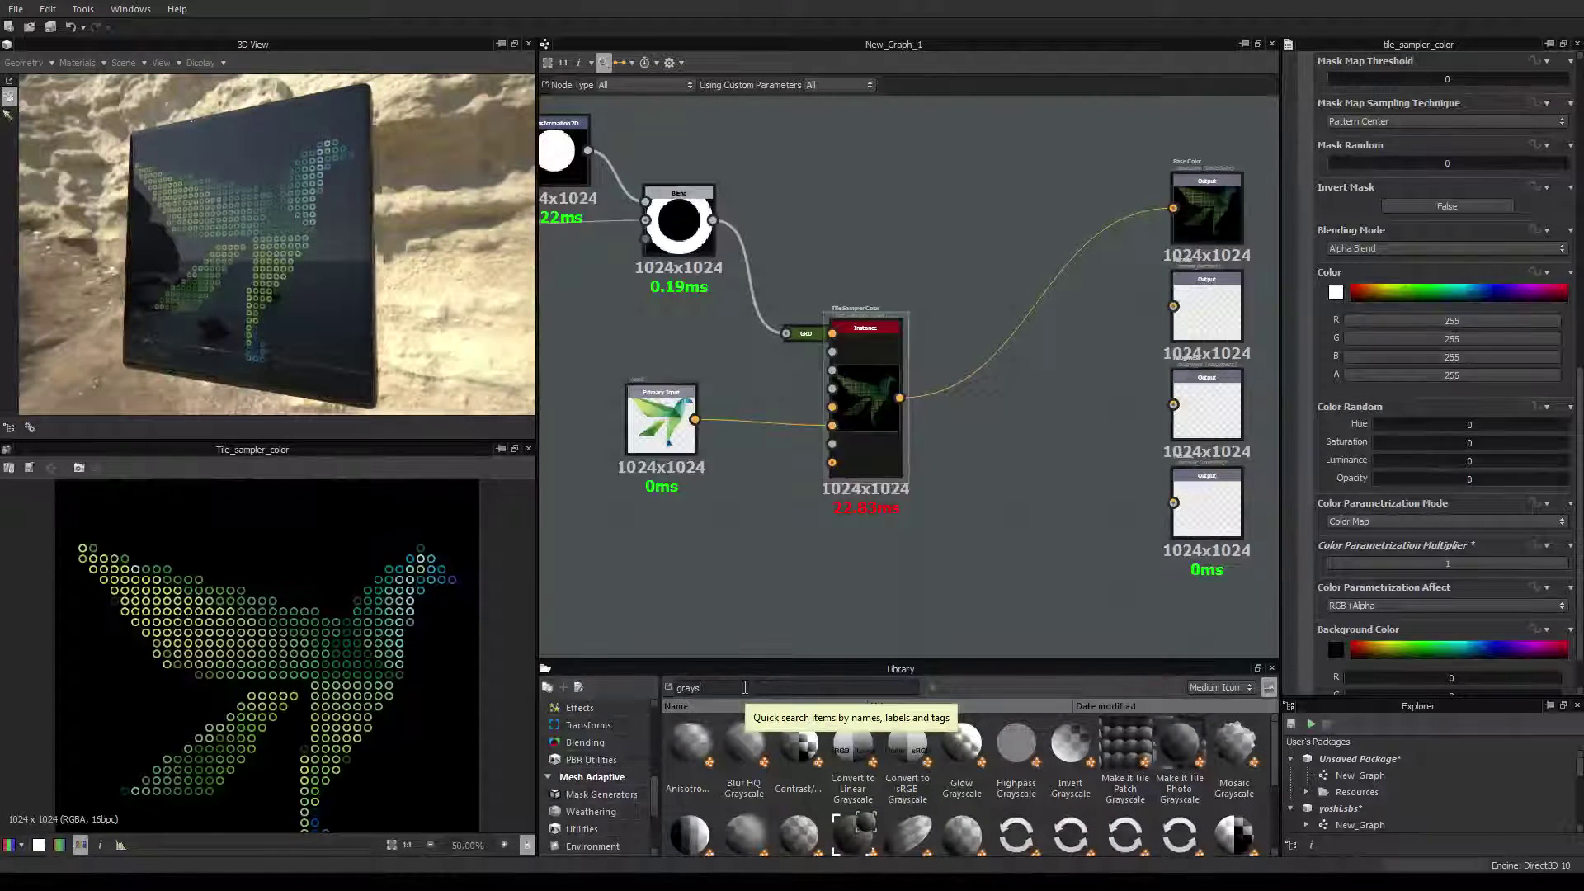
{"action": "type", "text": "cale c"}
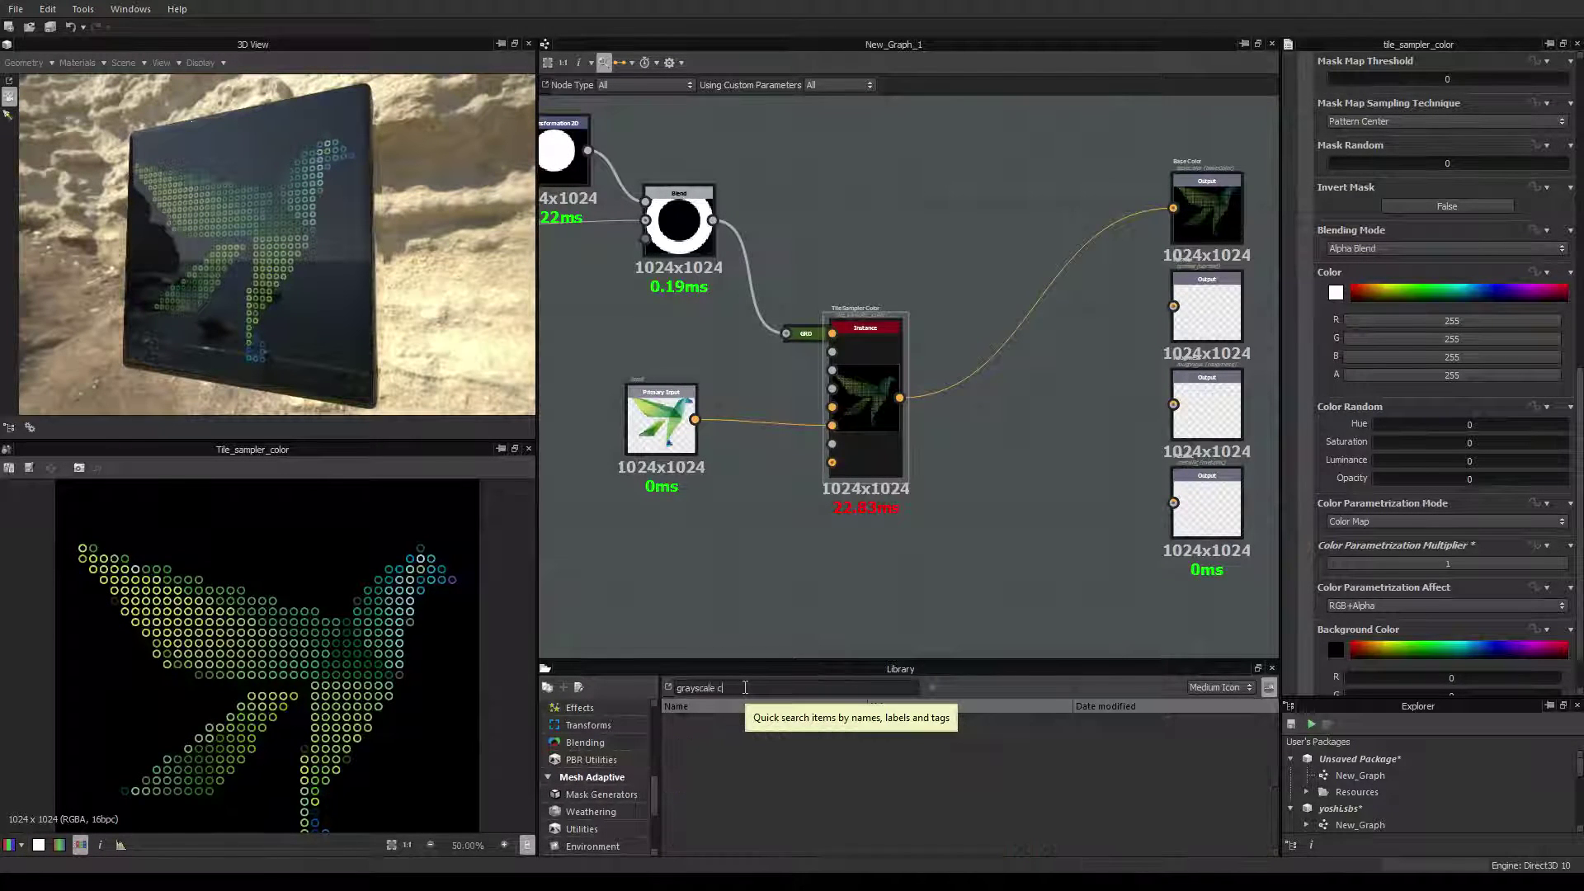
{"action": "key", "text": "BackSpace"}
{"action": "key", "text": "BackSpace"}
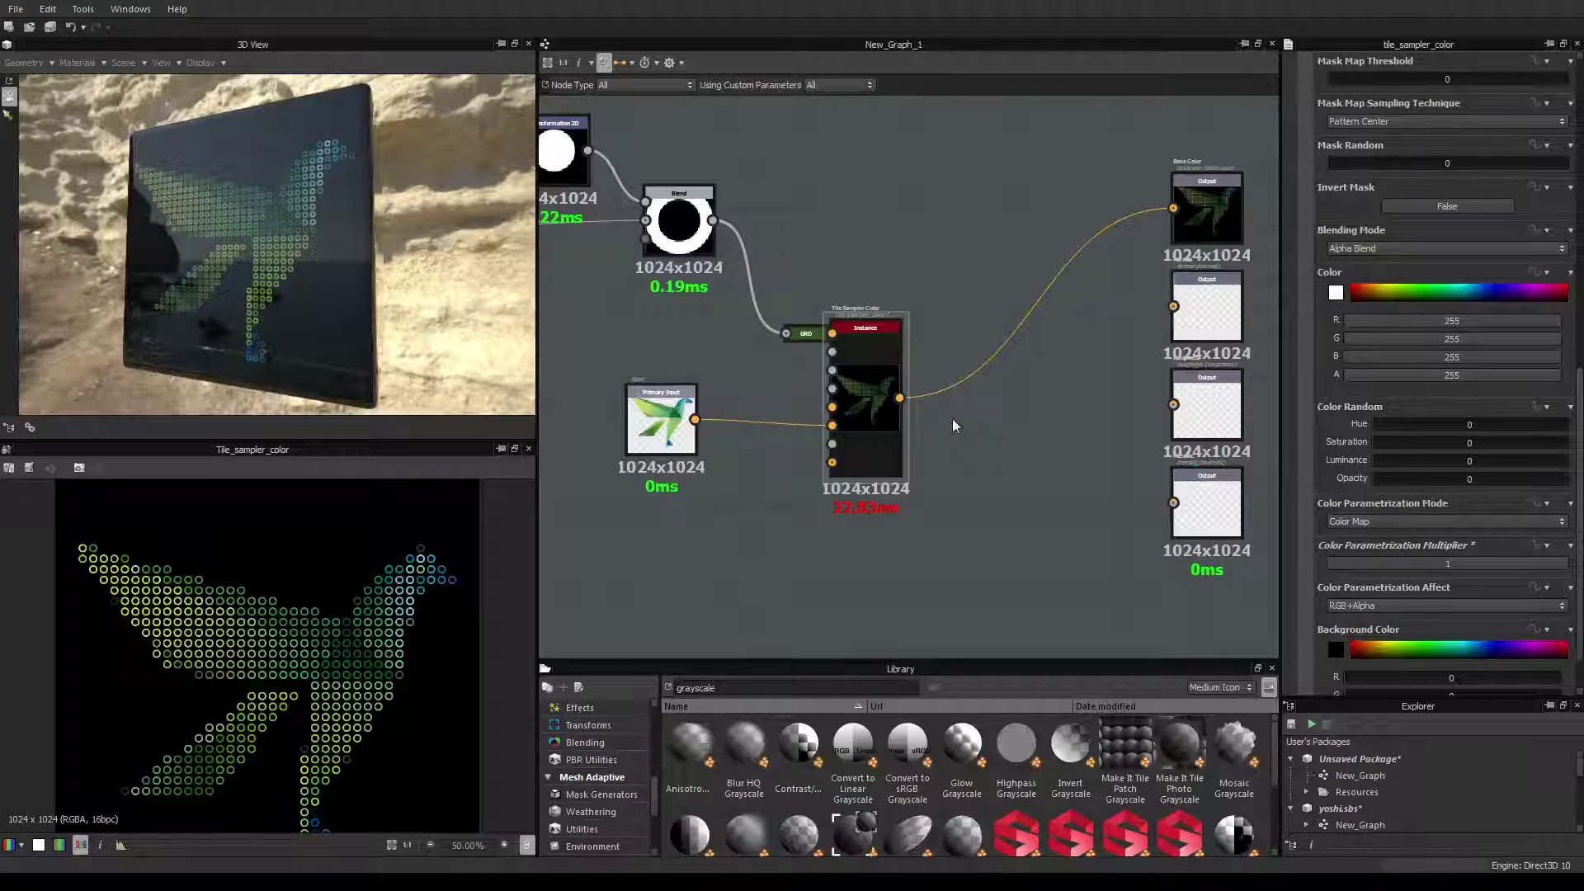
Search the node library for the histogram nodes using "histogra".
{"action": "double_click", "coordinate": [769, 687]}
{"action": "type", "text": "gra"}
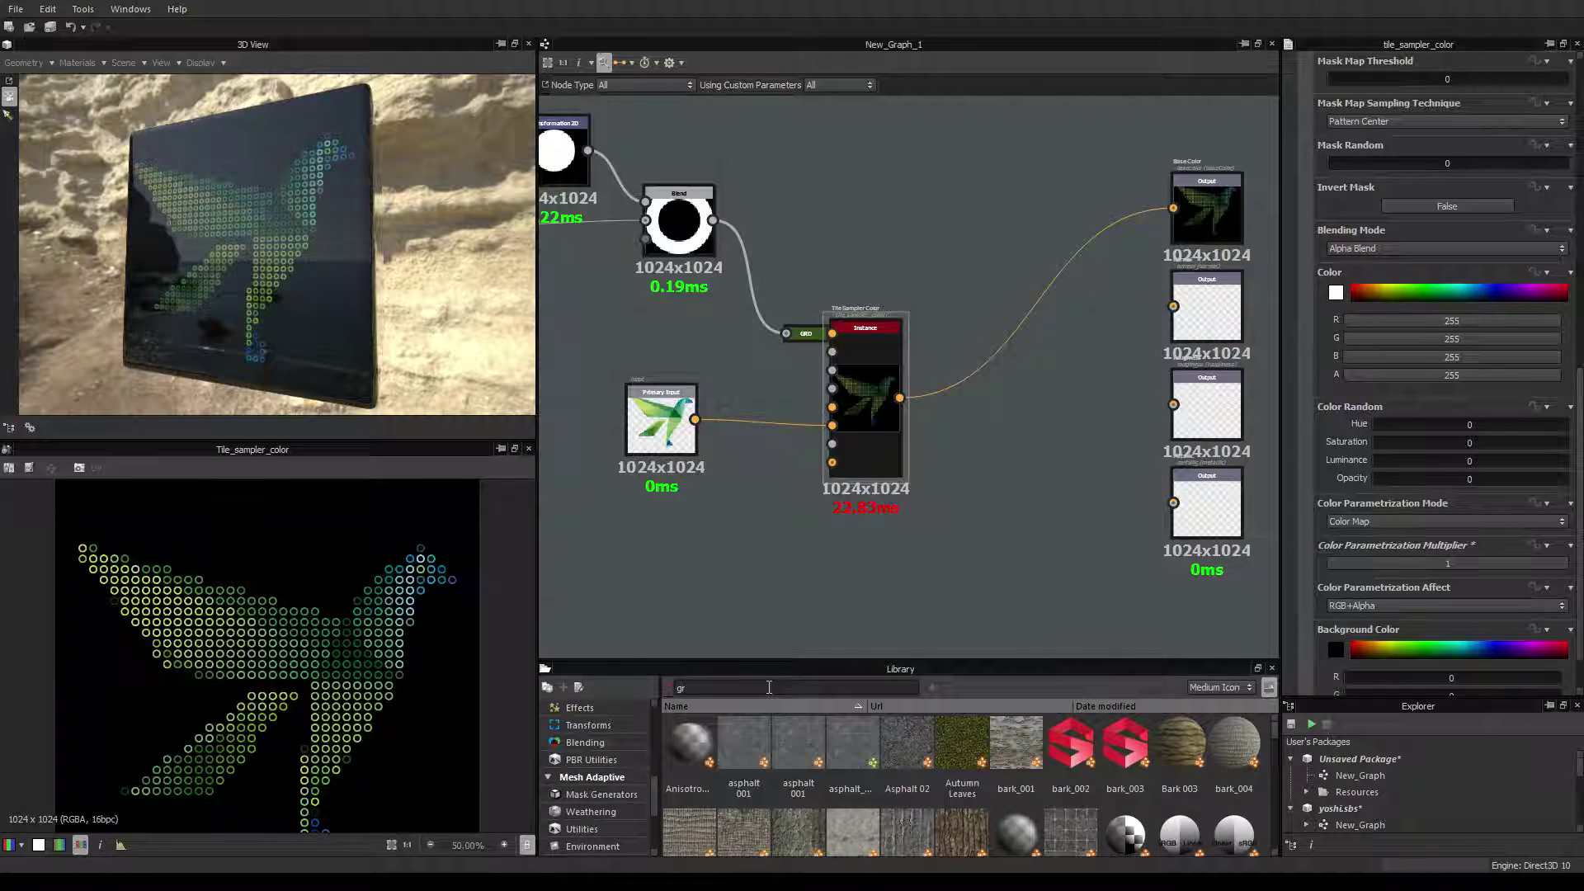
{"action": "key", "text": "BackSpace"}
{"action": "key", "text": "BackSpace"}
{"action": "key", "text": "BackSpace"}
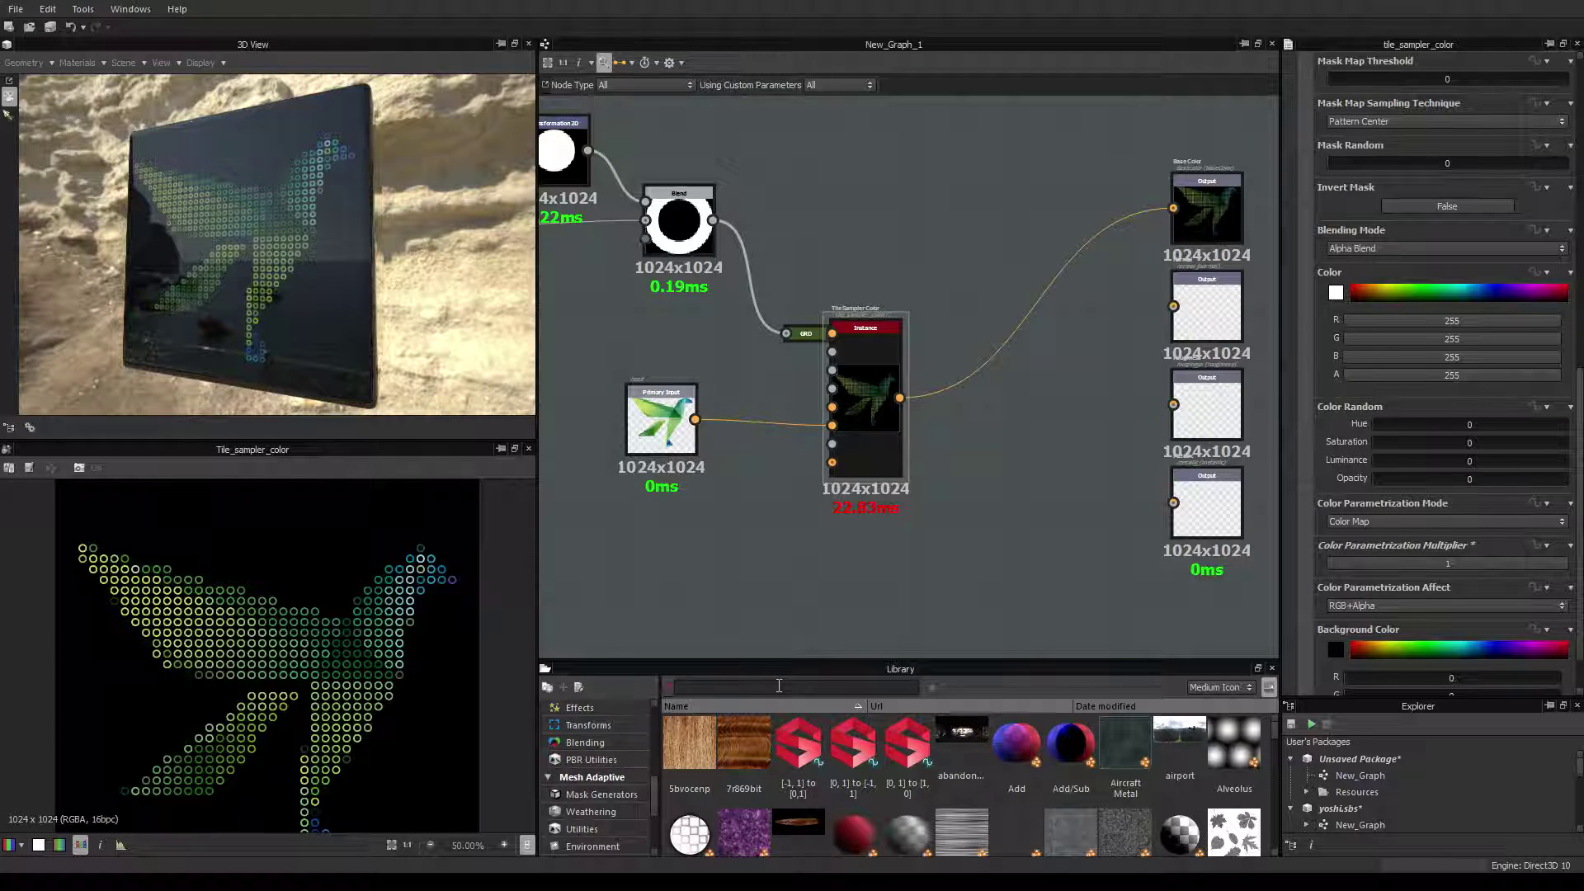
{"action": "type", "text": "histogra"}
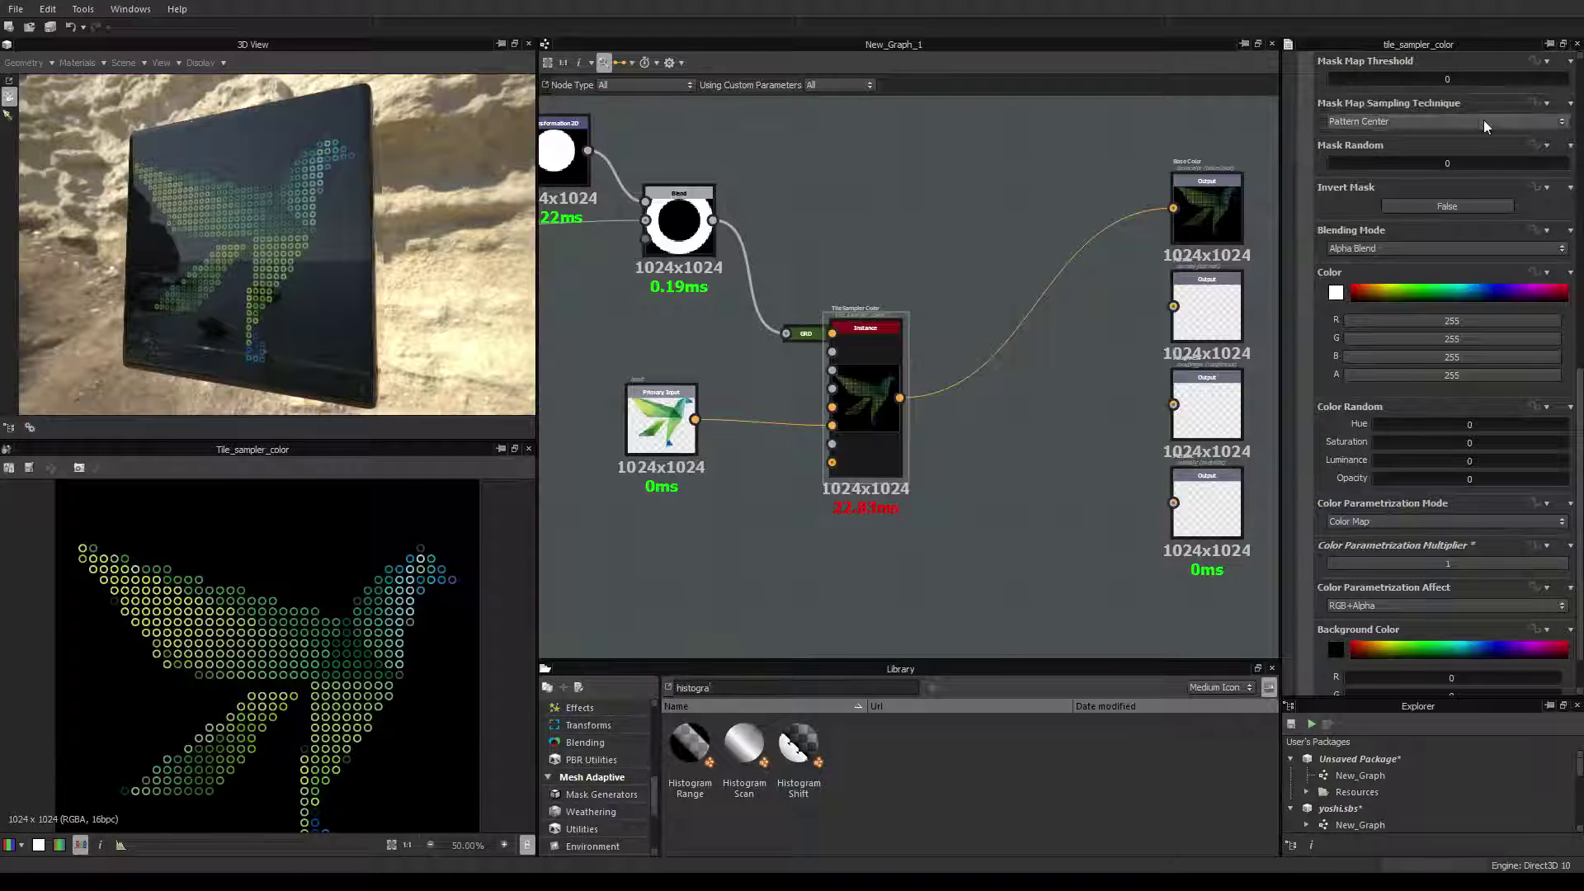
Add a black Uniform Color node, connect it to the Metallic output, and dock it to that output.
{"action": "left_click", "coordinate": [1200, 497]}
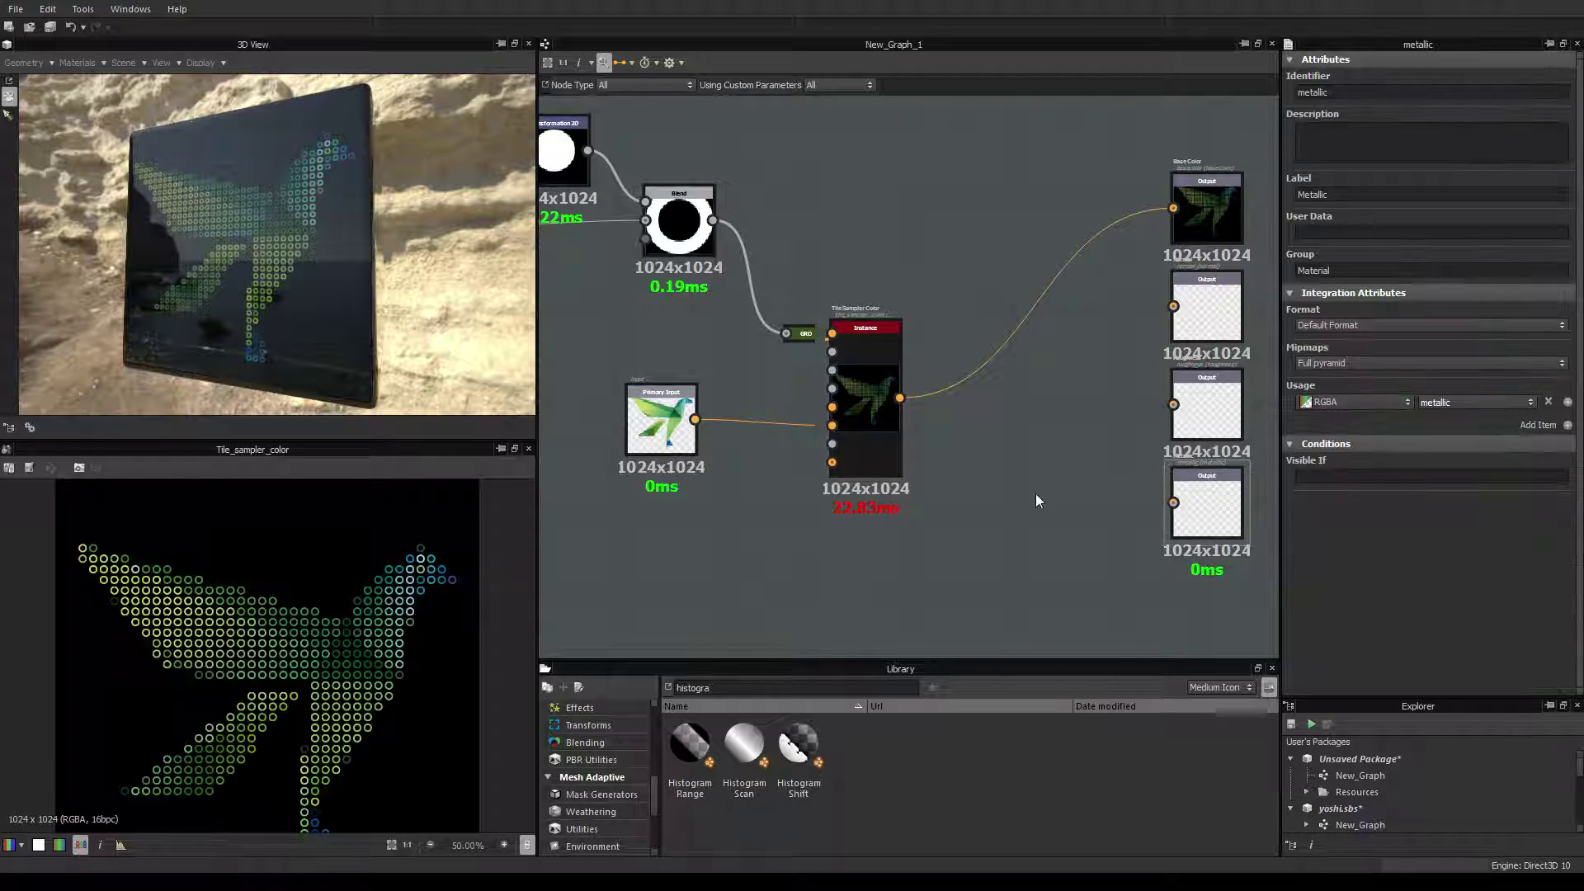
{"action": "key", "text": "space"}
{"action": "key", "text": "u"}
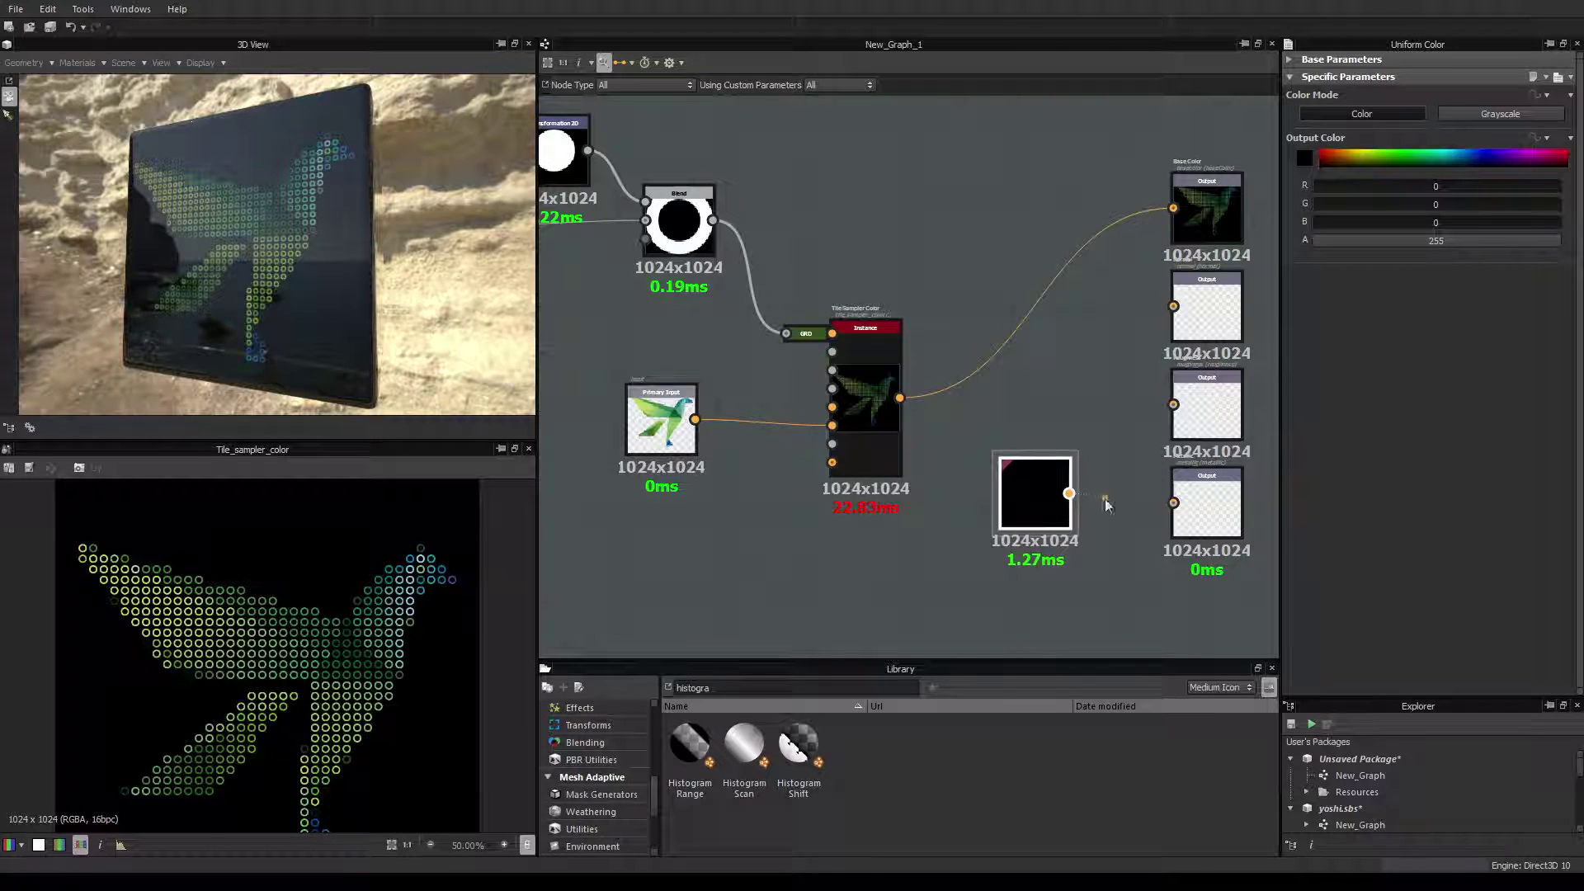
{"action": "left_click_drag", "start_coordinate": [1170, 511], "coordinate": [1173, 505]}
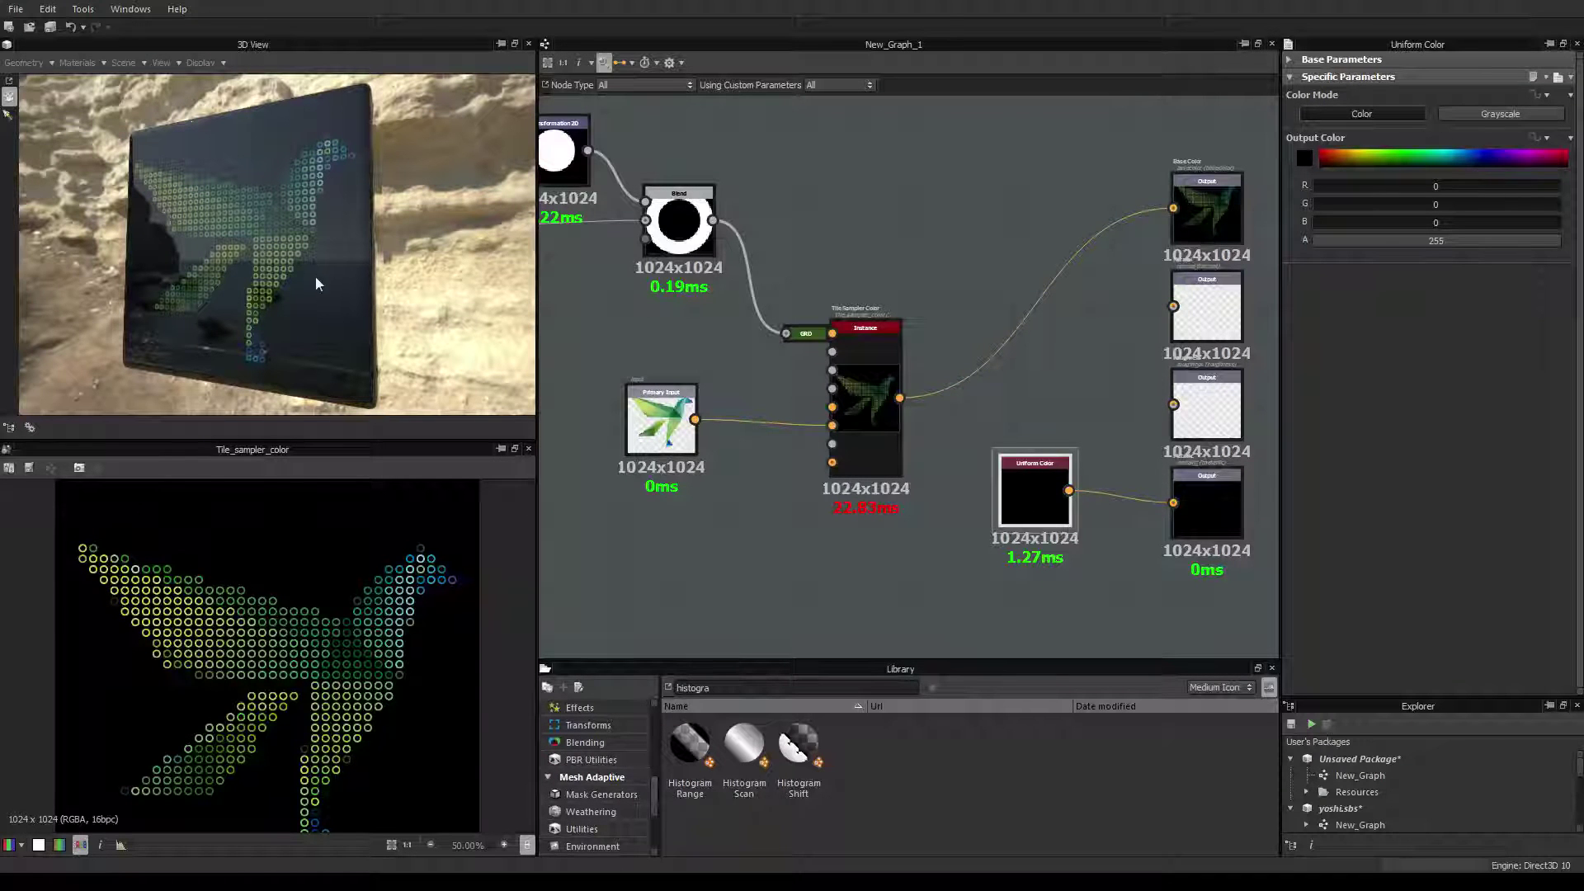
{"action": "left_click_drag", "start_coordinate": [316, 283], "coordinate": [462, 334]}
{"action": "left_click_drag", "start_coordinate": [324, 302], "coordinate": [295, 305]}
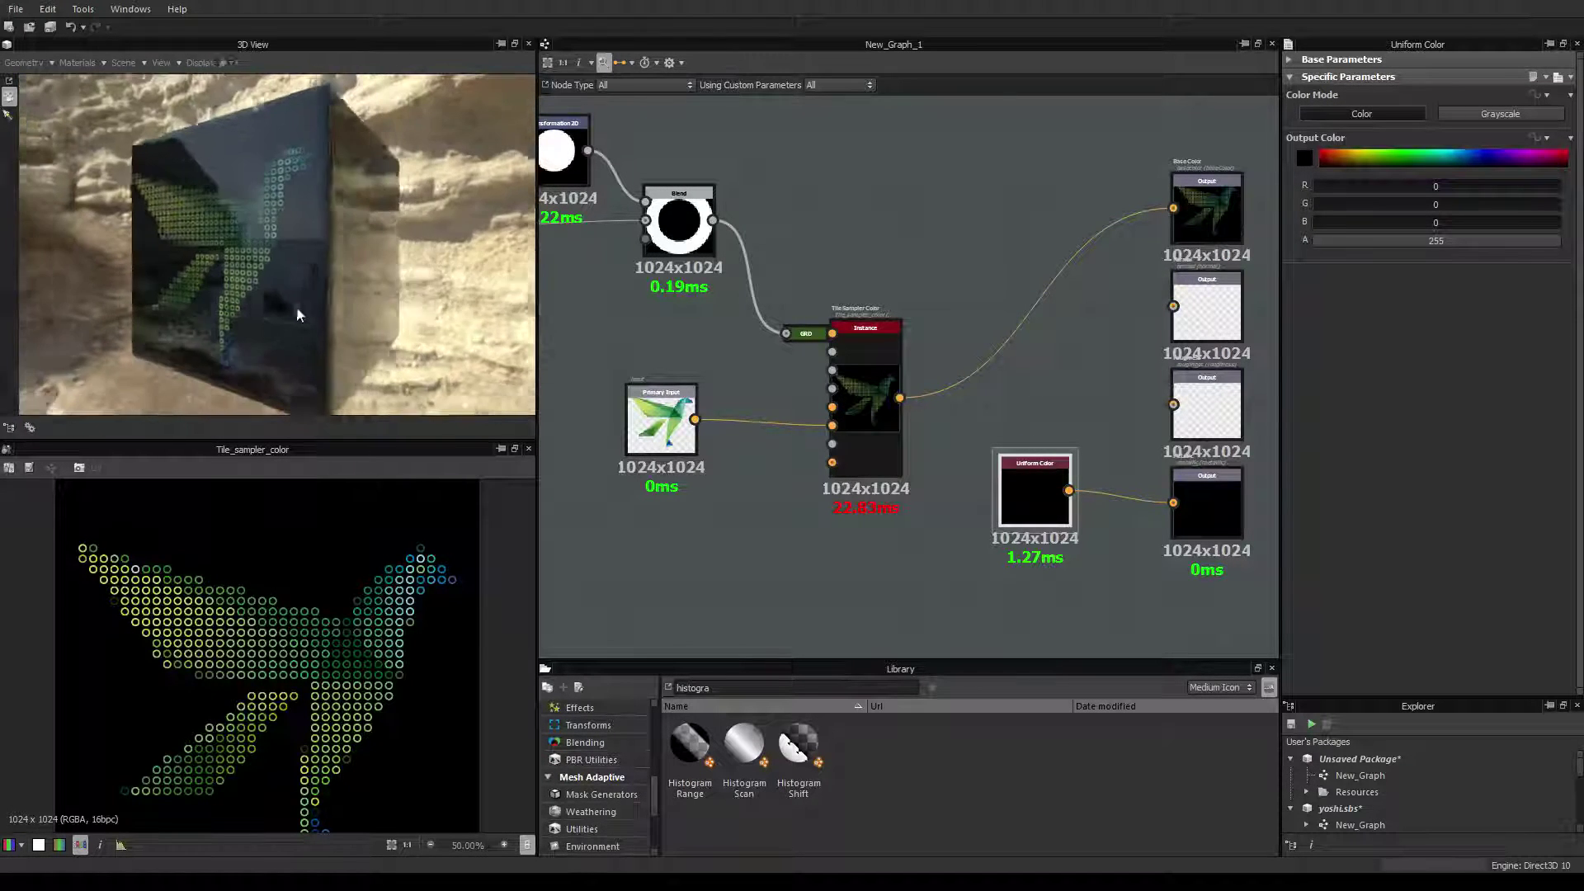
{"action": "left_click_drag", "start_coordinate": [1030, 487], "coordinate": [1037, 497]}
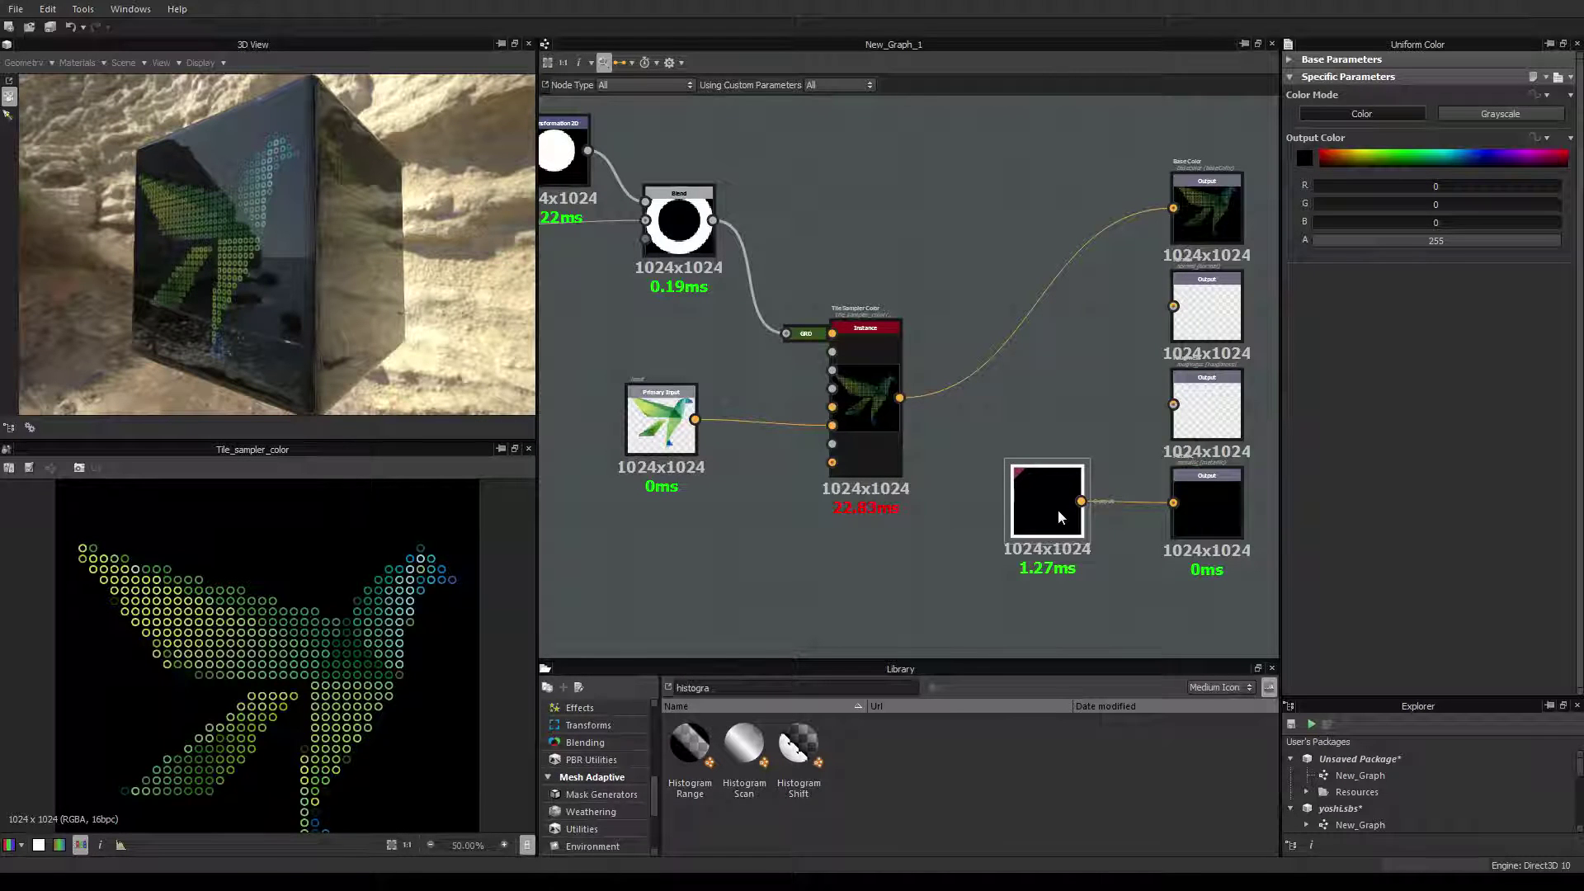
{"action": "key", "text": "d"}
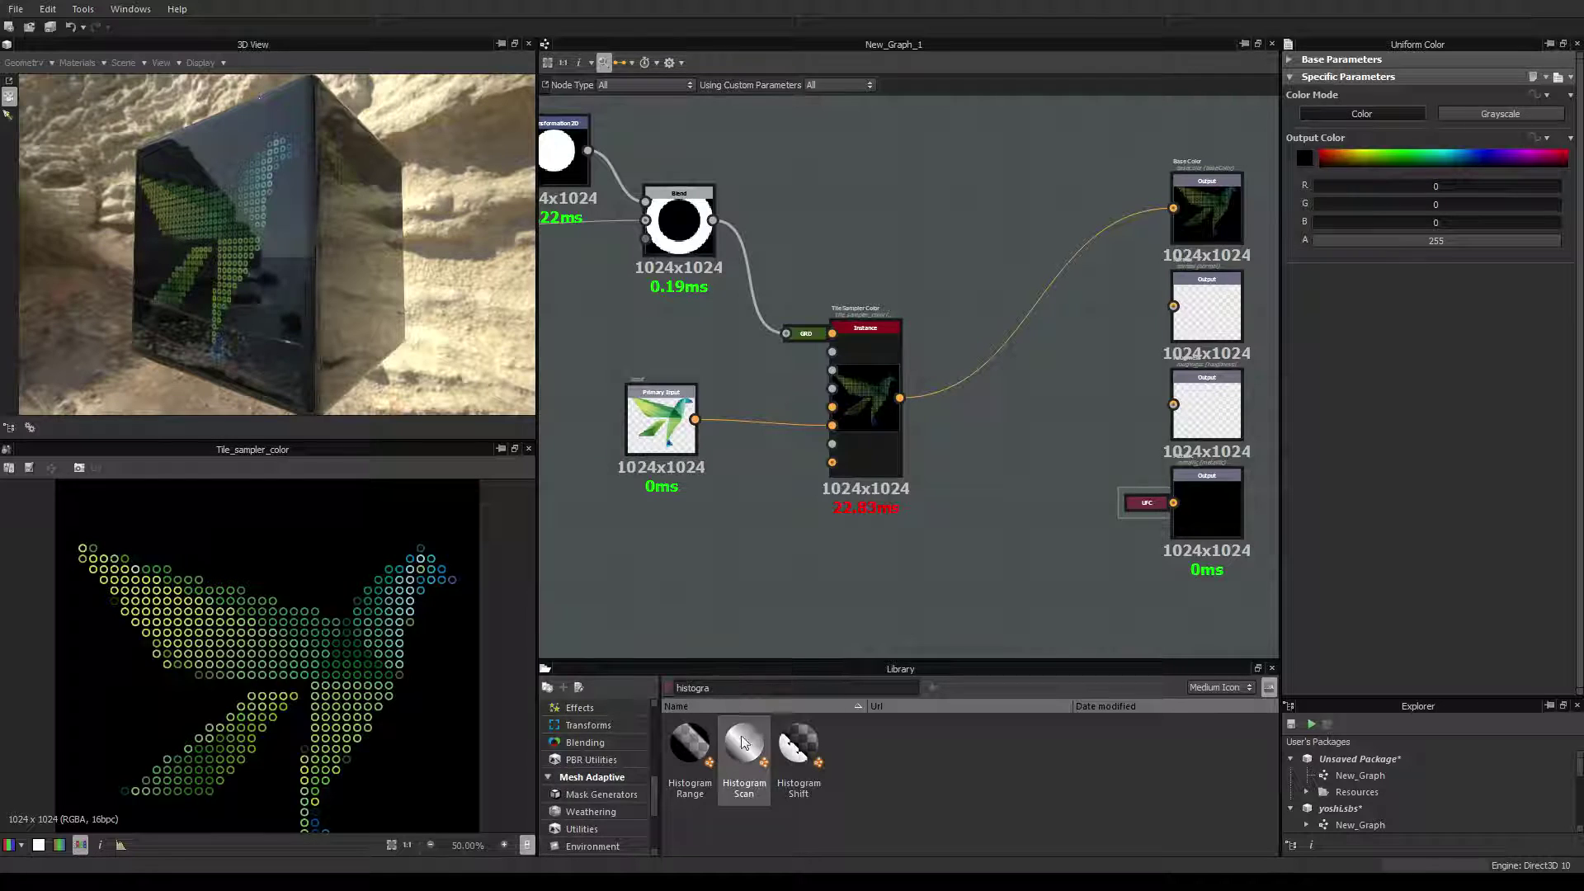
Add a Histogram Scan node fed by the Tile Sampler Color output through a grayscale conversion, and select the conversion node.
{"action": "left_click_drag", "start_coordinate": [744, 743], "coordinate": [977, 462]}
{"action": "left_click_drag", "start_coordinate": [899, 398], "coordinate": [1033, 468]}
{"action": "left_click", "coordinate": [985, 467]}
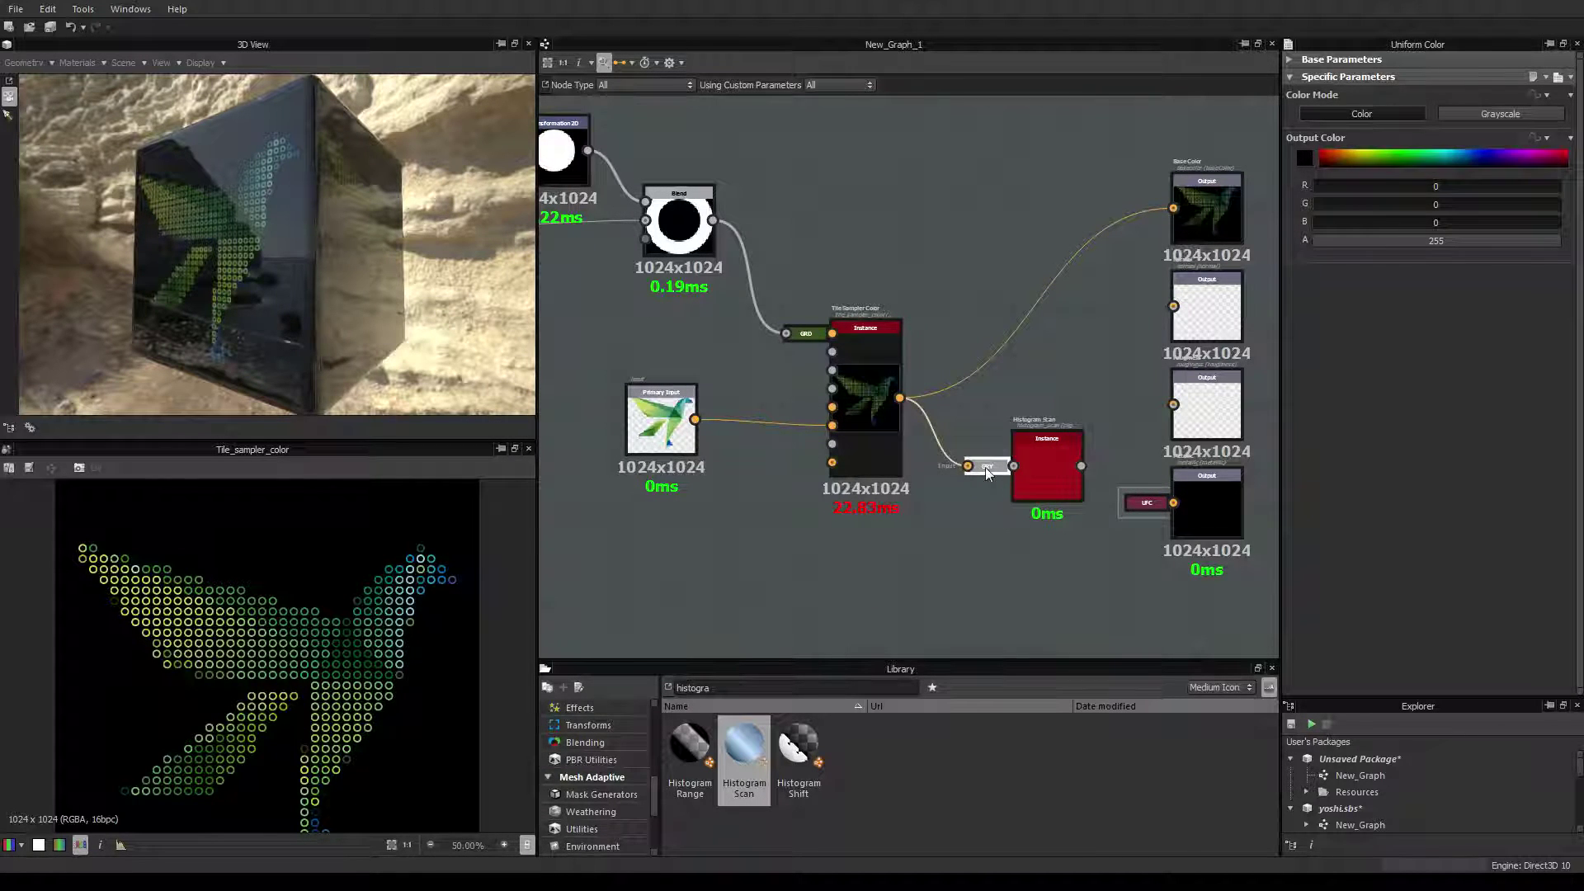
Preview the Histogram Scan node and set its Position to 0.89 and Contrast to 0.42.
{"action": "left_click", "coordinate": [1045, 453]}
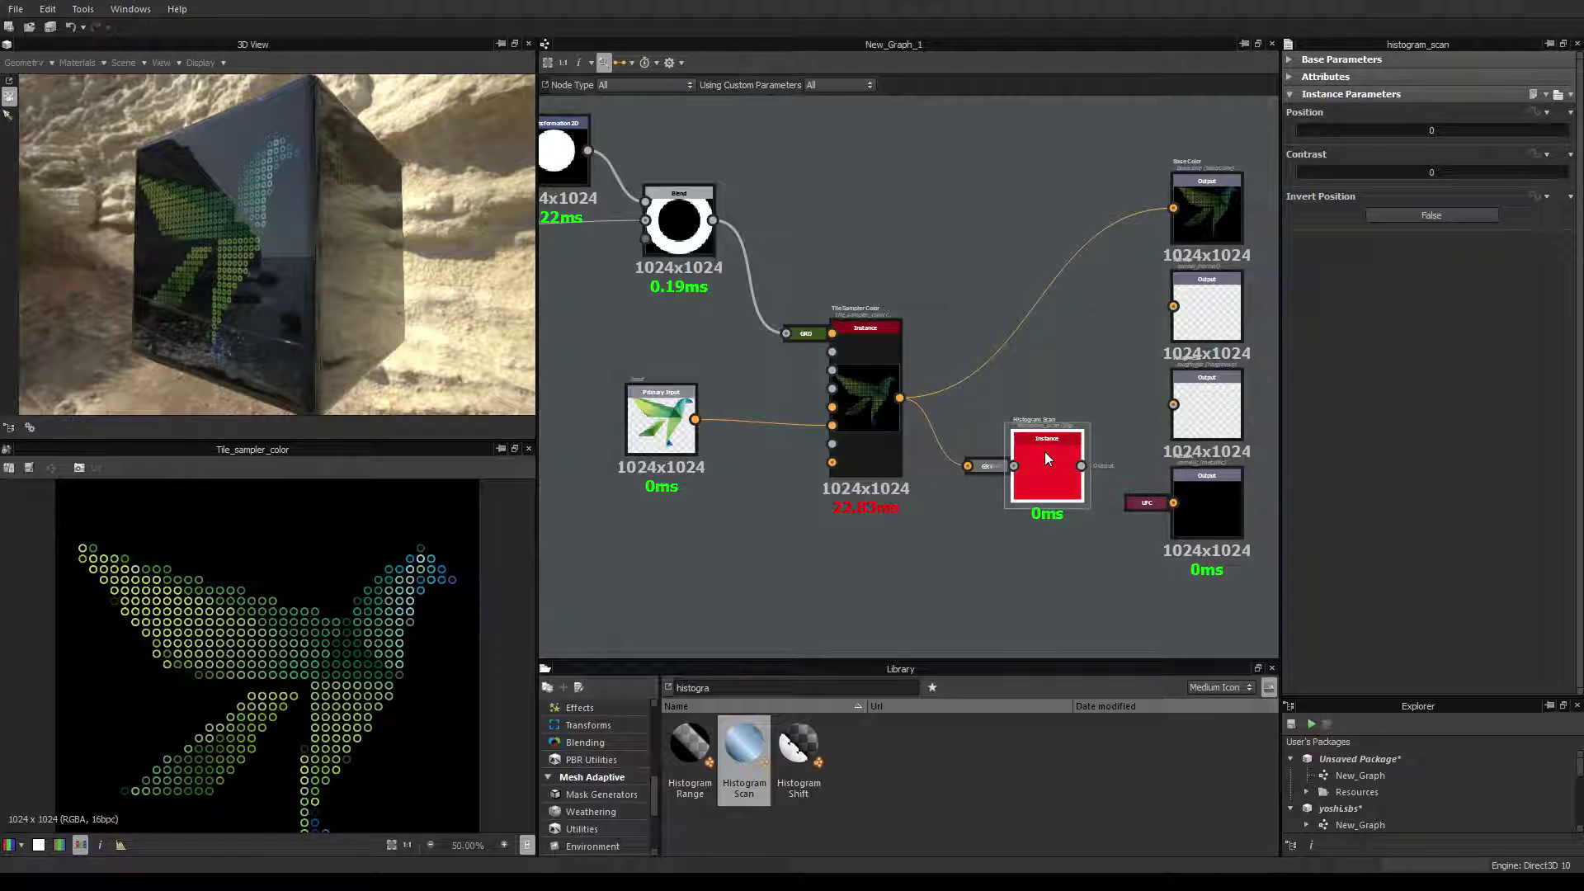
{"action": "double_click", "coordinate": [1044, 452]}
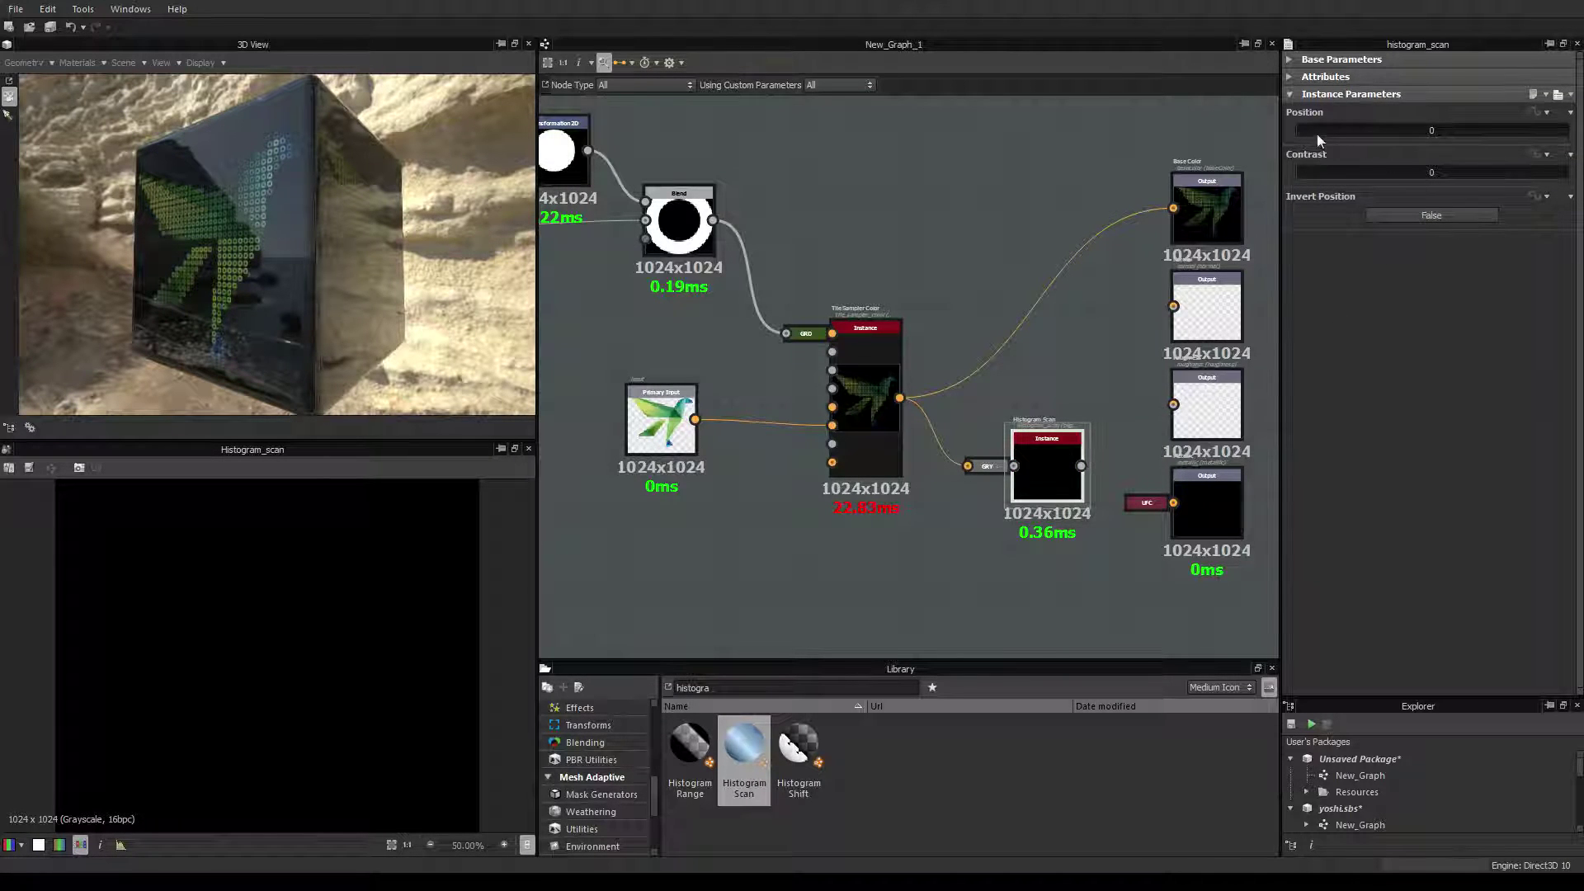
{"action": "left_click_drag", "start_coordinate": [1304, 129], "coordinate": [1537, 137]}
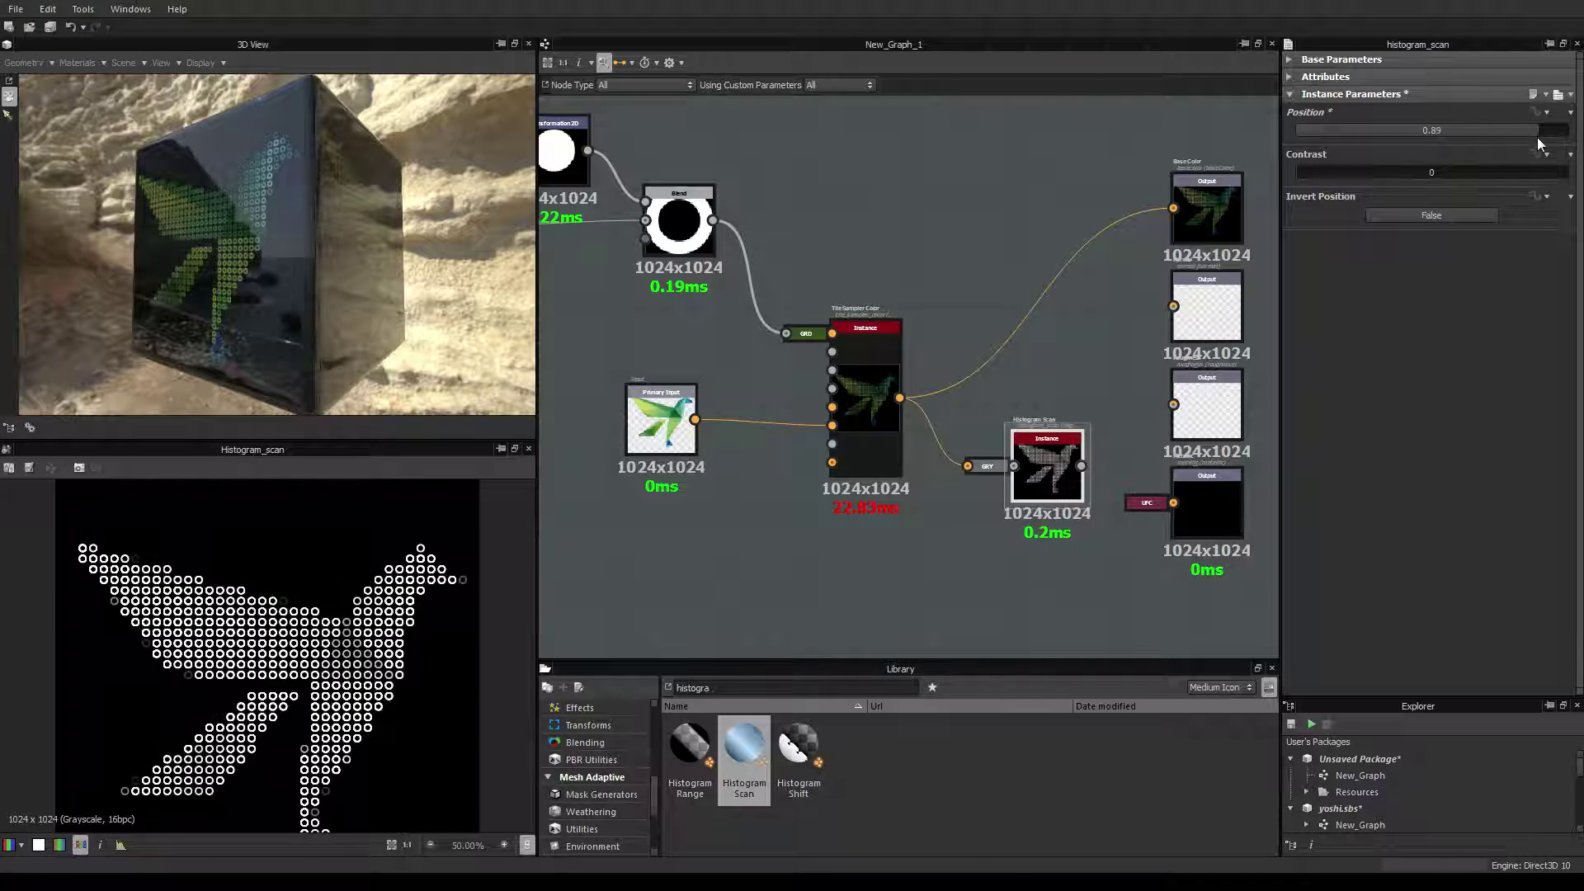
{"action": "left_click_drag", "start_coordinate": [1331, 172], "coordinate": [1412, 171]}
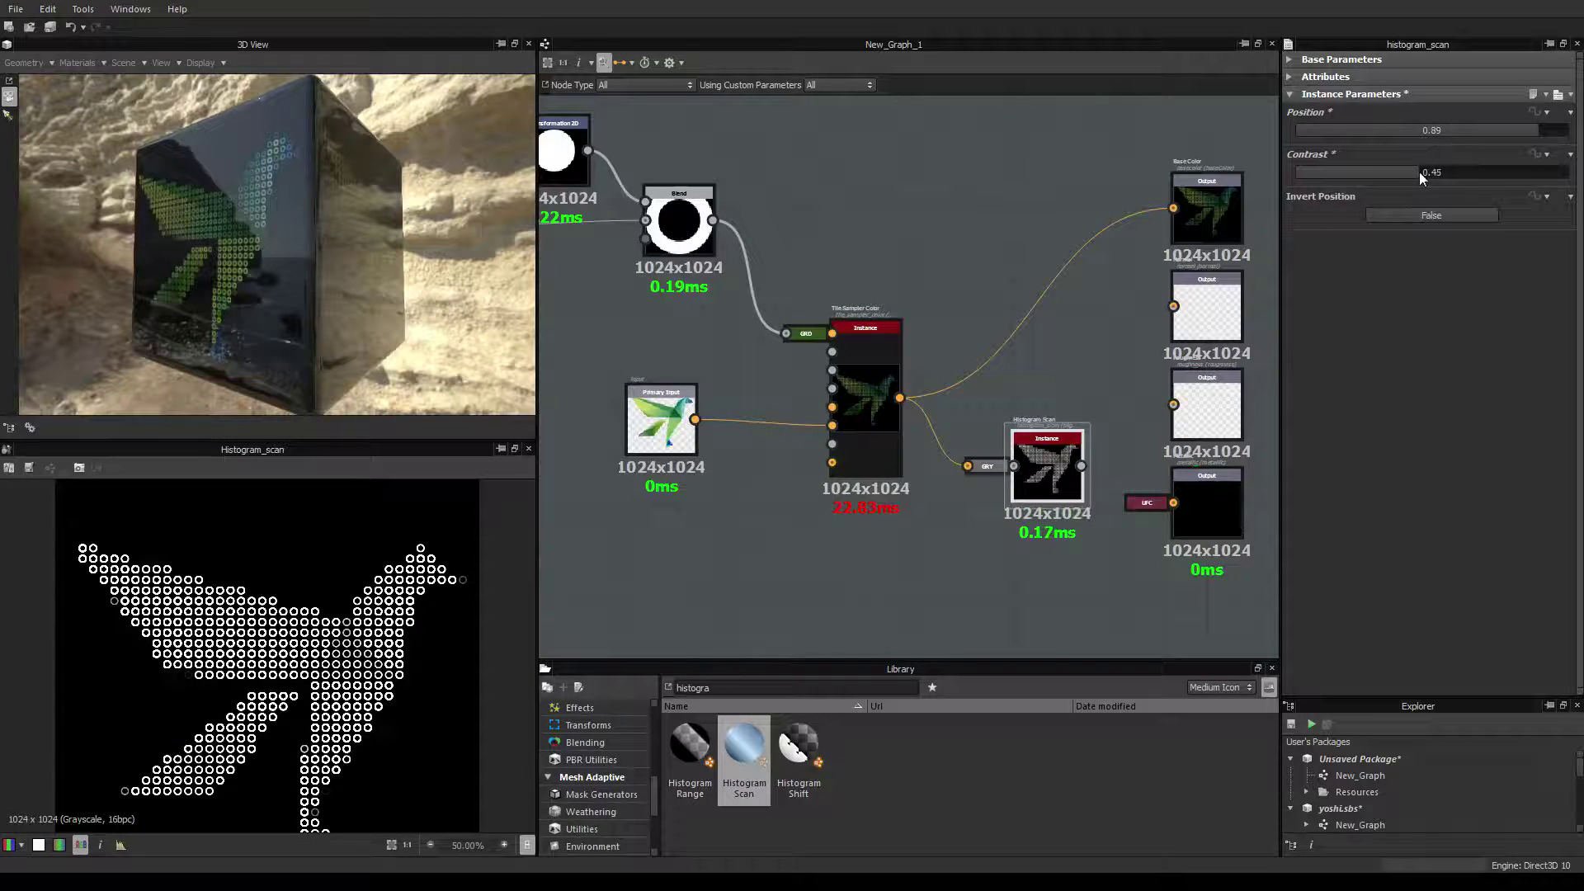
Add a Normal node fed by the Histogram Scan, connect it to the Normal output, and check the relief on the cube.
{"action": "left_click_drag", "start_coordinate": [1052, 444], "coordinate": [1036, 419]}
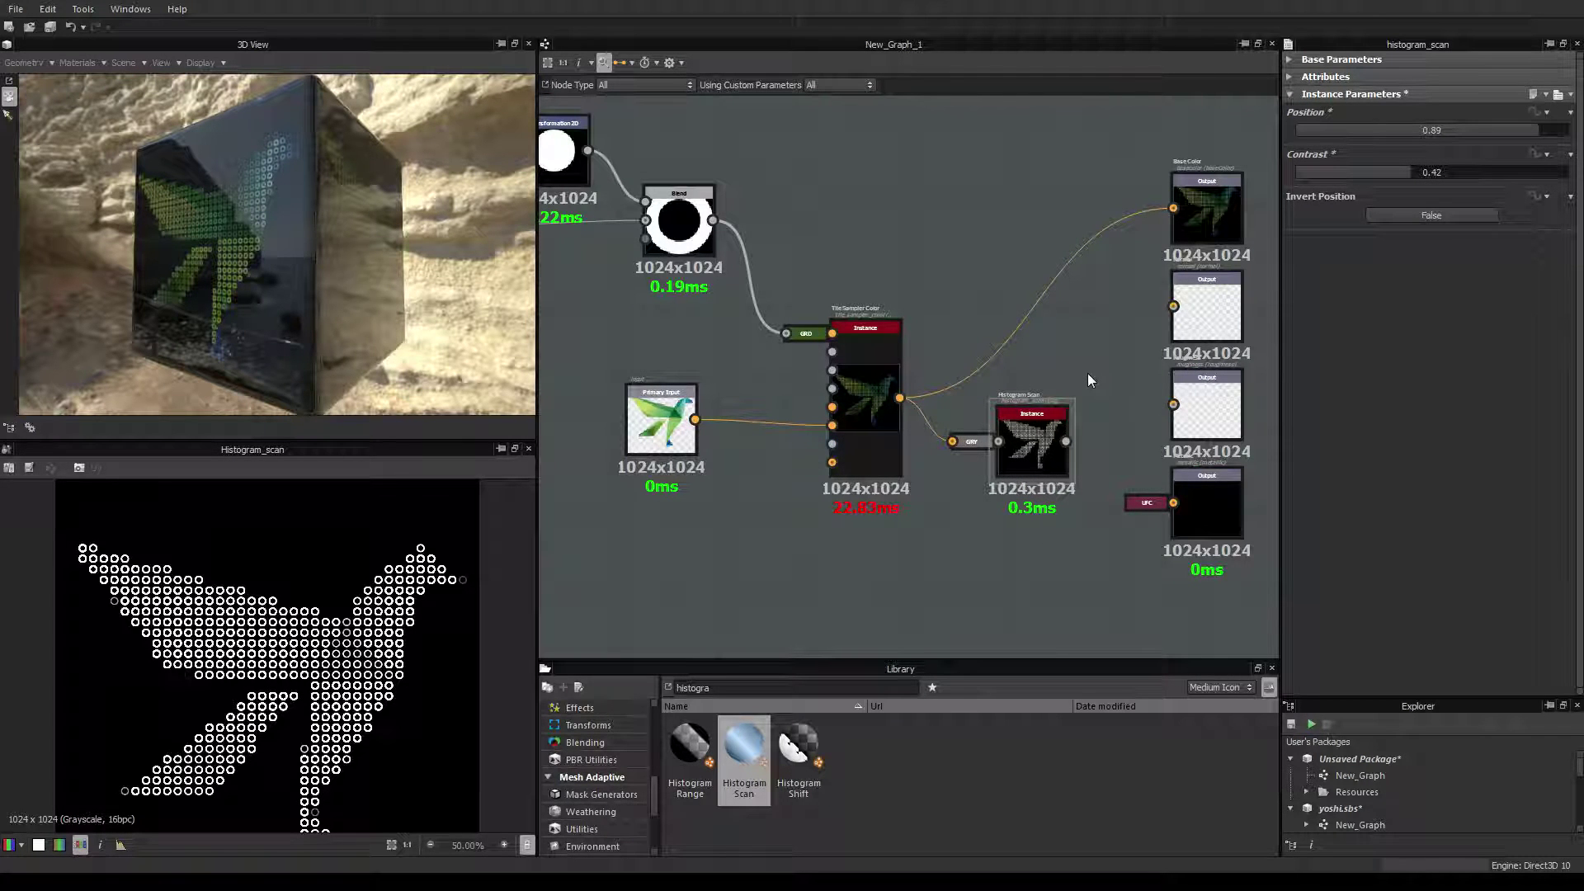
{"action": "key", "text": "space"}
{"action": "key", "text": "n"}
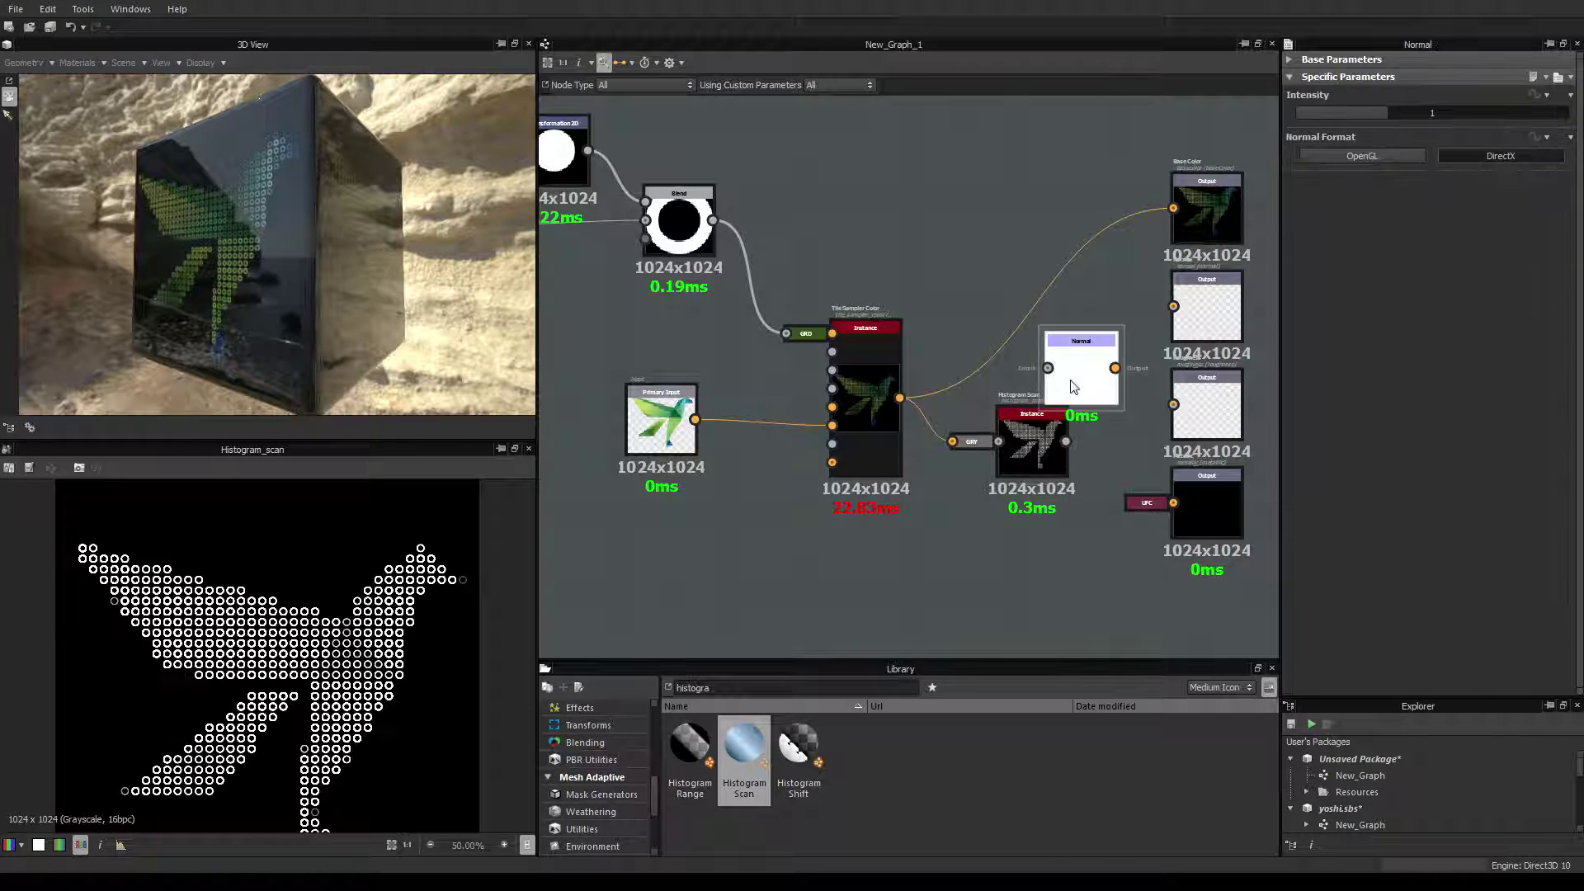
{"action": "left_click_drag", "start_coordinate": [1071, 381], "coordinate": [1085, 365]}
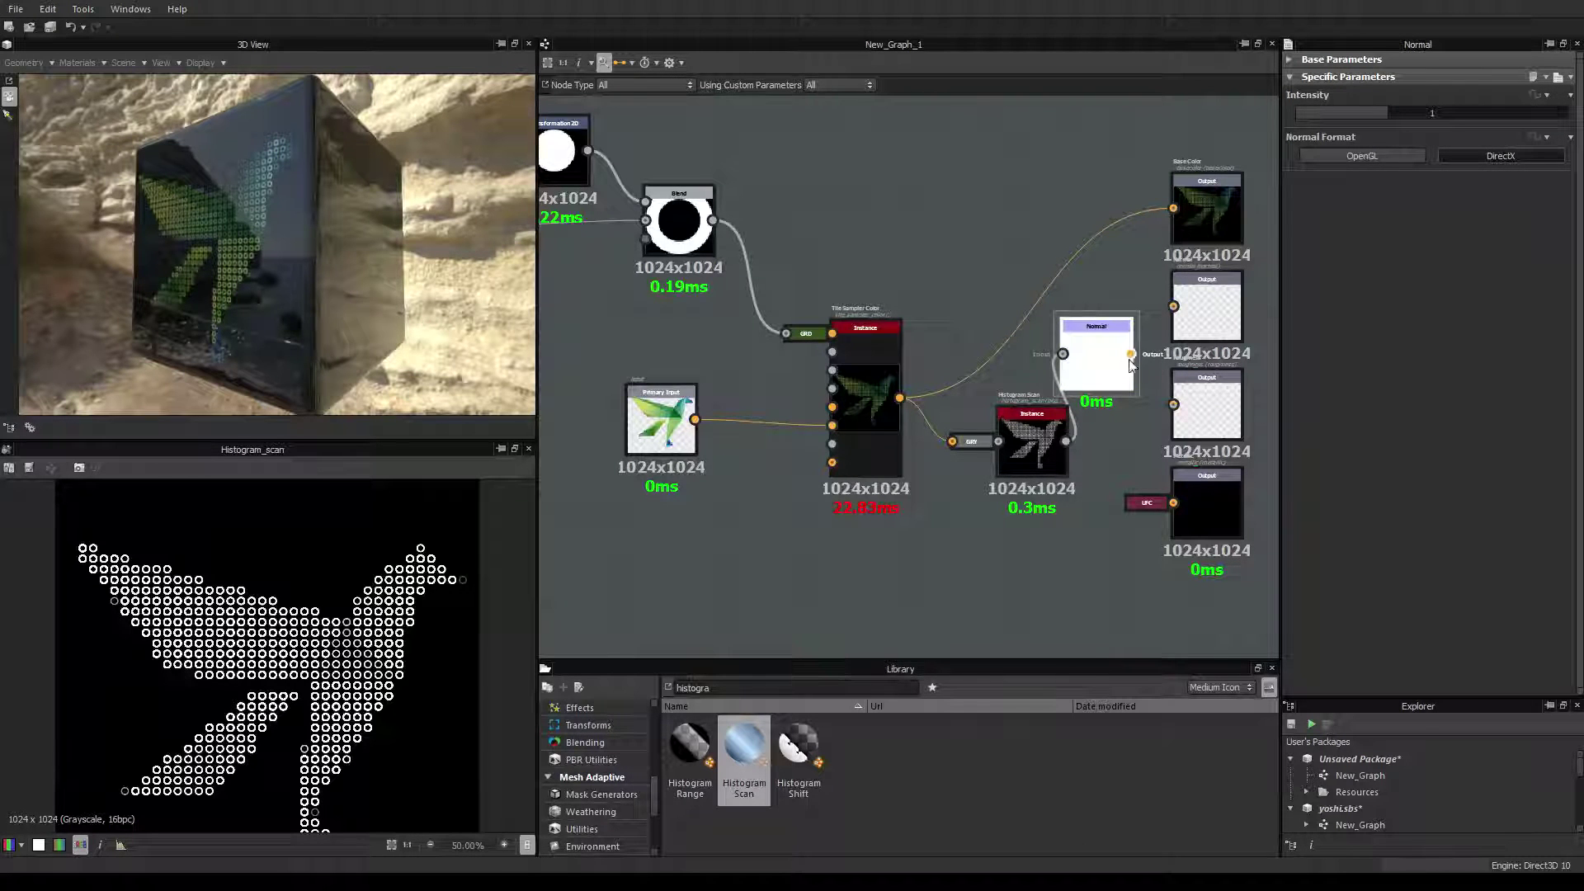
{"action": "left_click_drag", "start_coordinate": [1176, 312], "coordinate": [1174, 309]}
{"action": "left_click_drag", "start_coordinate": [1046, 428], "coordinate": [1000, 428]}
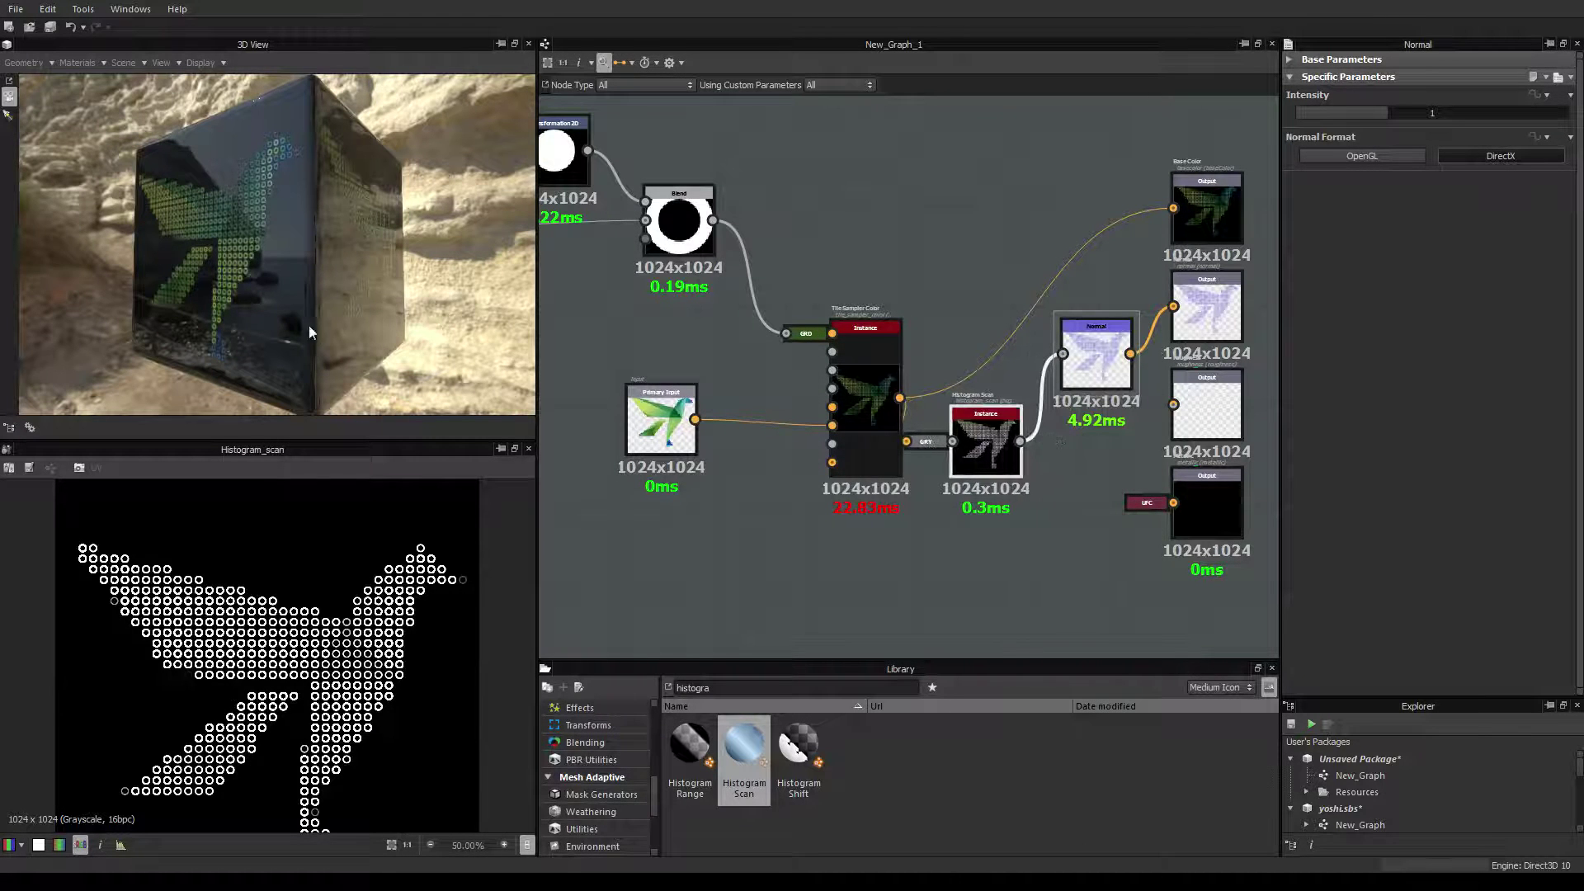
{"action": "left_click_drag", "start_coordinate": [309, 325], "coordinate": [171, 228]}
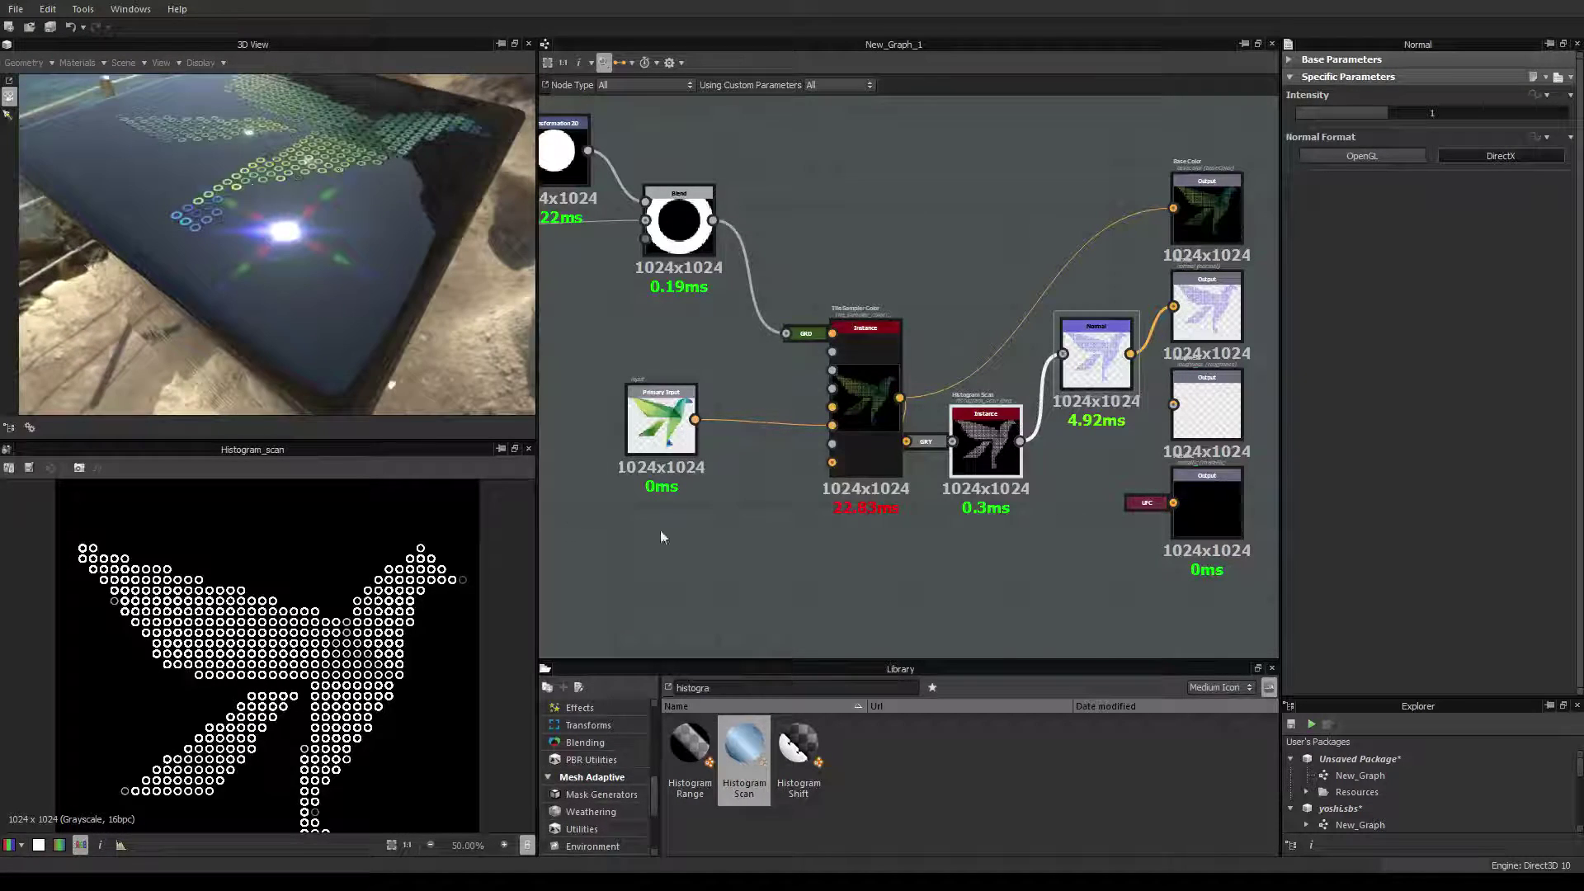
Preview the graph's input parameters with beads Density at 18, inspect the cube, and move the Histogram Scan node slightly up.
{"action": "left_click", "coordinate": [1009, 132]}
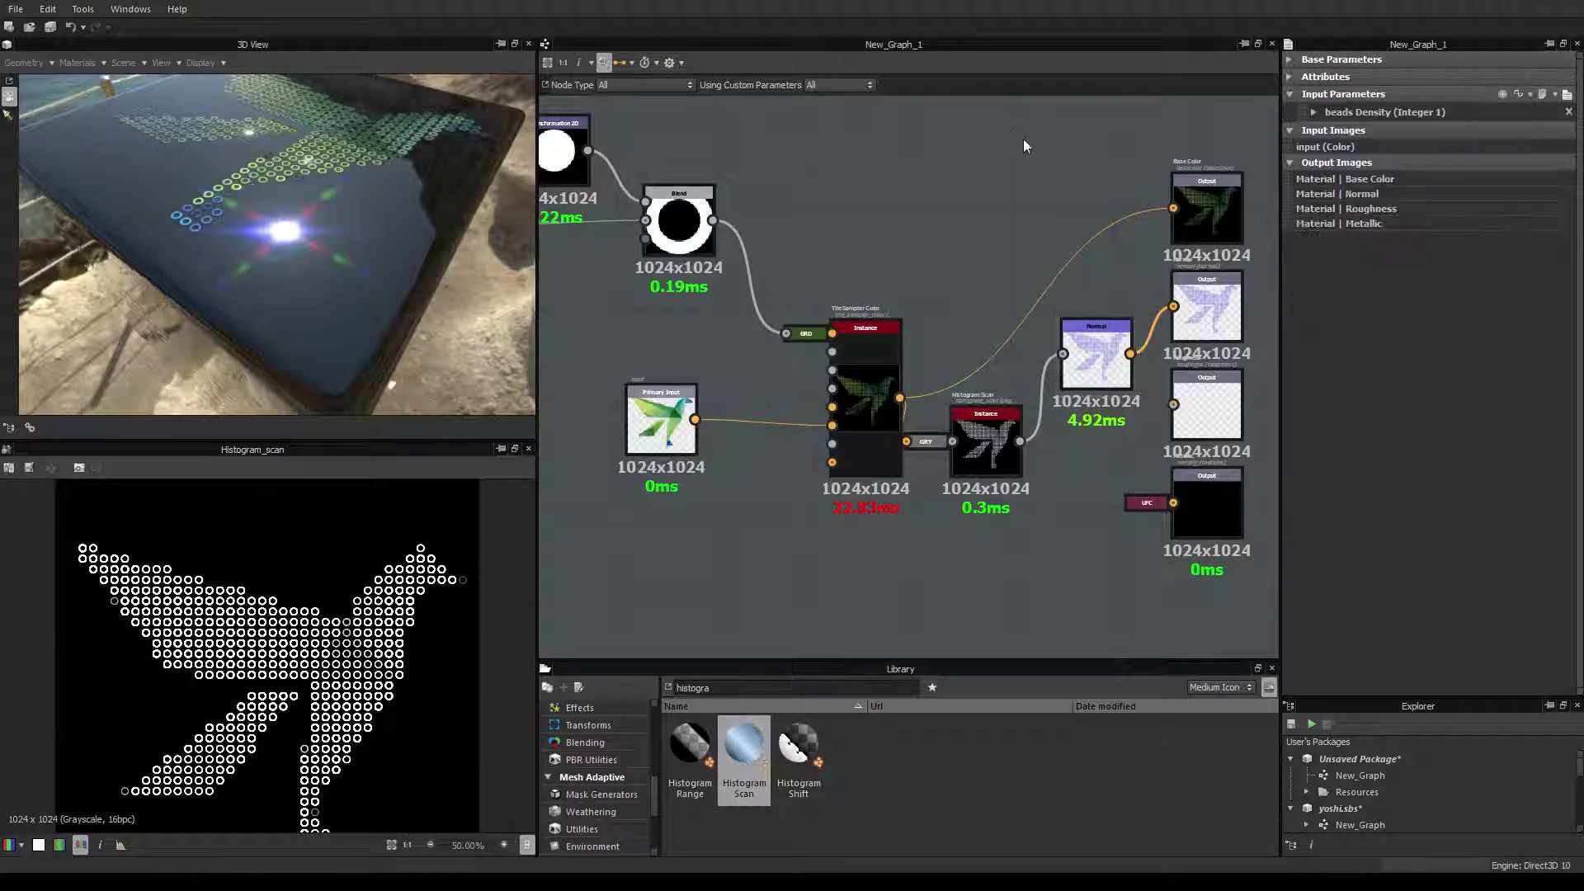
{"action": "left_click", "coordinate": [1567, 95]}
{"action": "left_click_drag", "start_coordinate": [1399, 132], "coordinate": [1354, 132]}
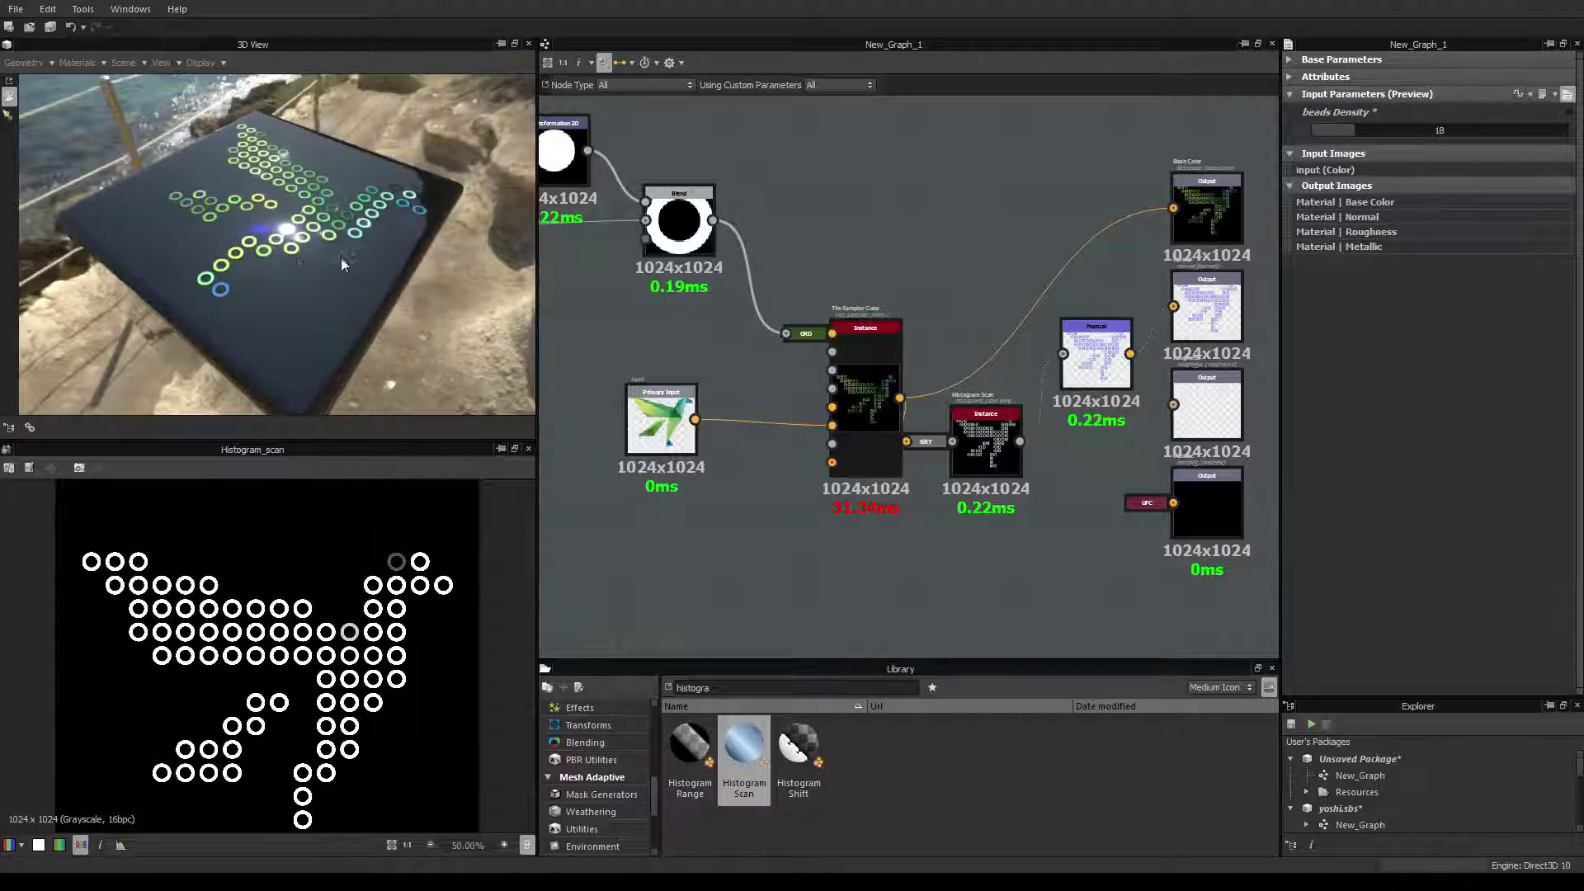
{"action": "left_click_drag", "start_coordinate": [340, 256], "coordinate": [298, 228]}
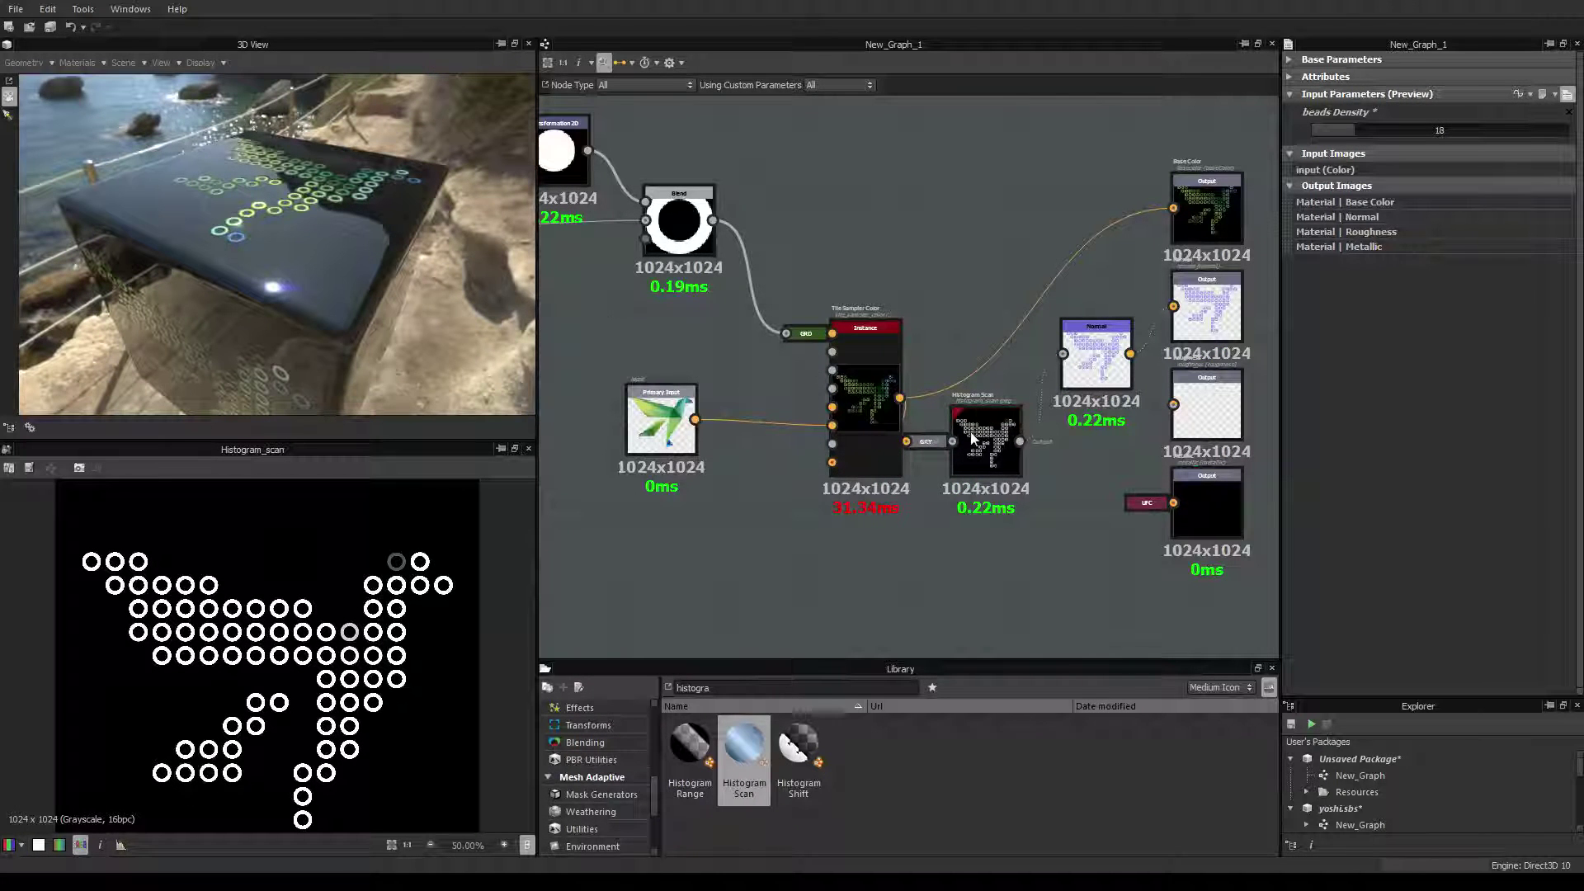
{"action": "left_click_drag", "start_coordinate": [971, 432], "coordinate": [974, 408]}
{"action": "left_click_drag", "start_coordinate": [296, 206], "coordinate": [335, 269]}
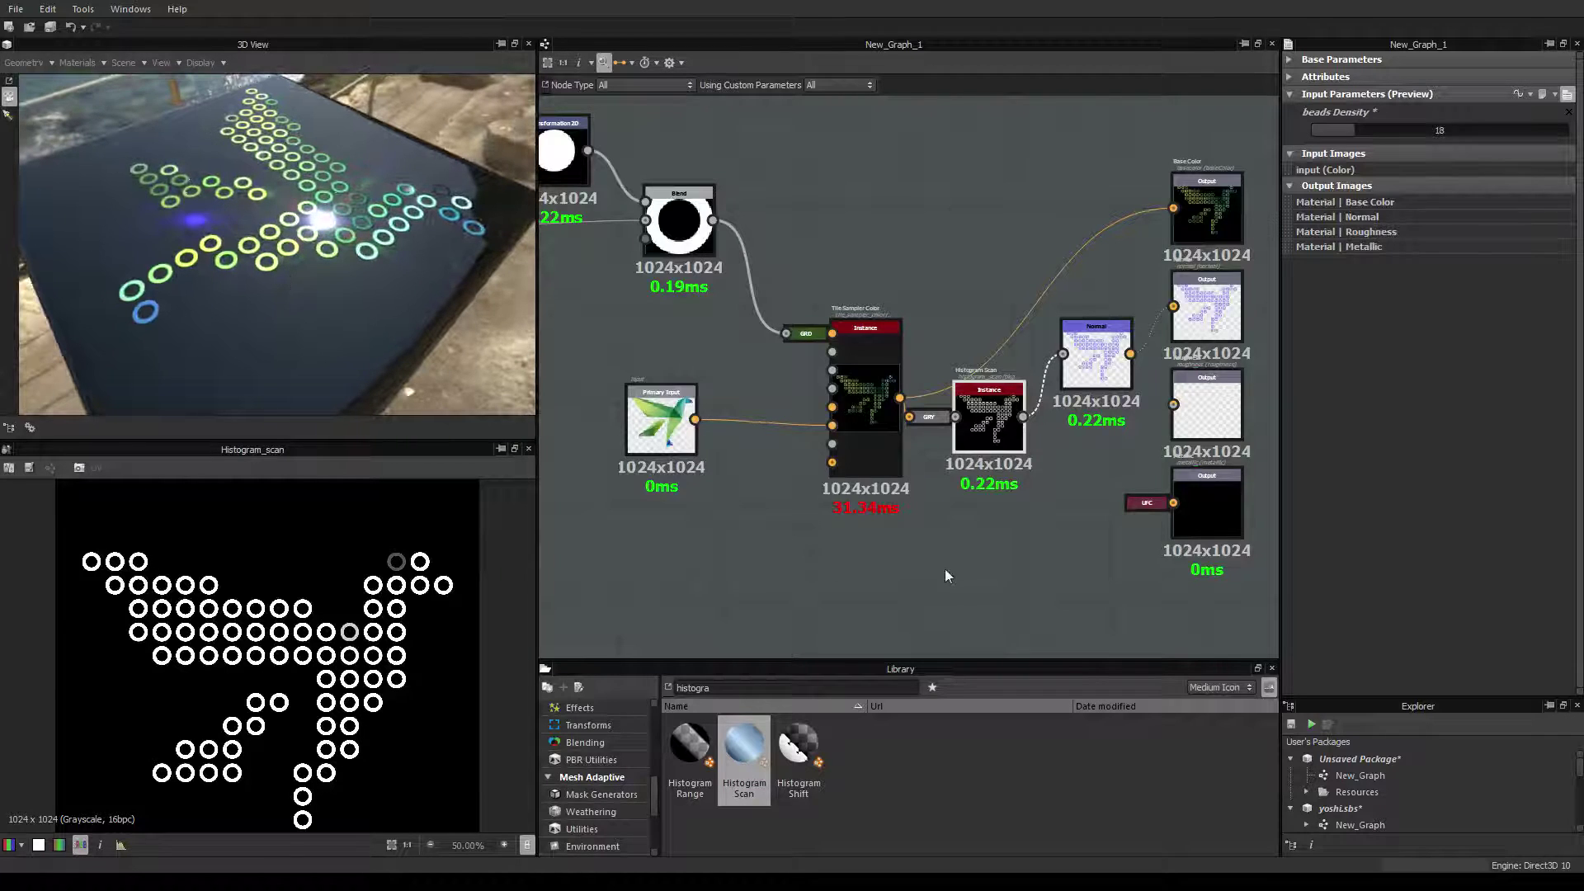
Add a Levels node after the Histogram Scan and invert its output levels.
{"action": "scroll", "coordinate": [946, 576], "scroll_direction": "down", "scroll_amount": 1}
{"action": "middle_click_drag", "start_coordinate": [967, 503], "coordinate": [815, 510]}
{"action": "middle_click_drag", "start_coordinate": [913, 503], "coordinate": [919, 404]}
{"action": "scroll", "coordinate": [850, 404], "scroll_direction": "up", "scroll_amount": 2}
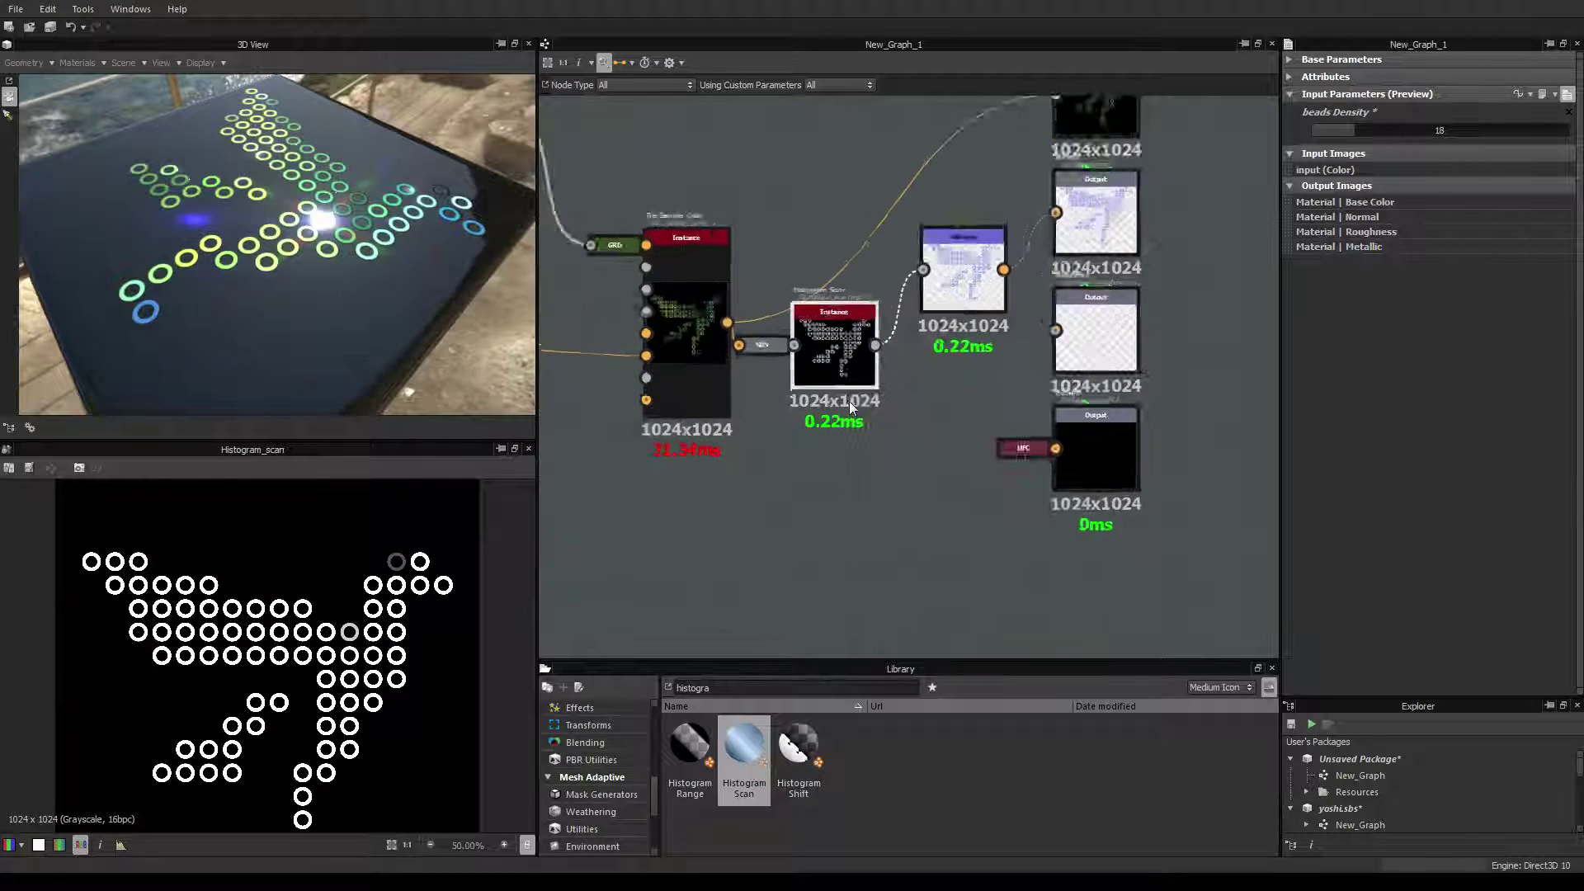
{"action": "scroll", "coordinate": [849, 401], "scroll_direction": "up", "scroll_amount": 1}
{"action": "left_click", "coordinate": [862, 376]}
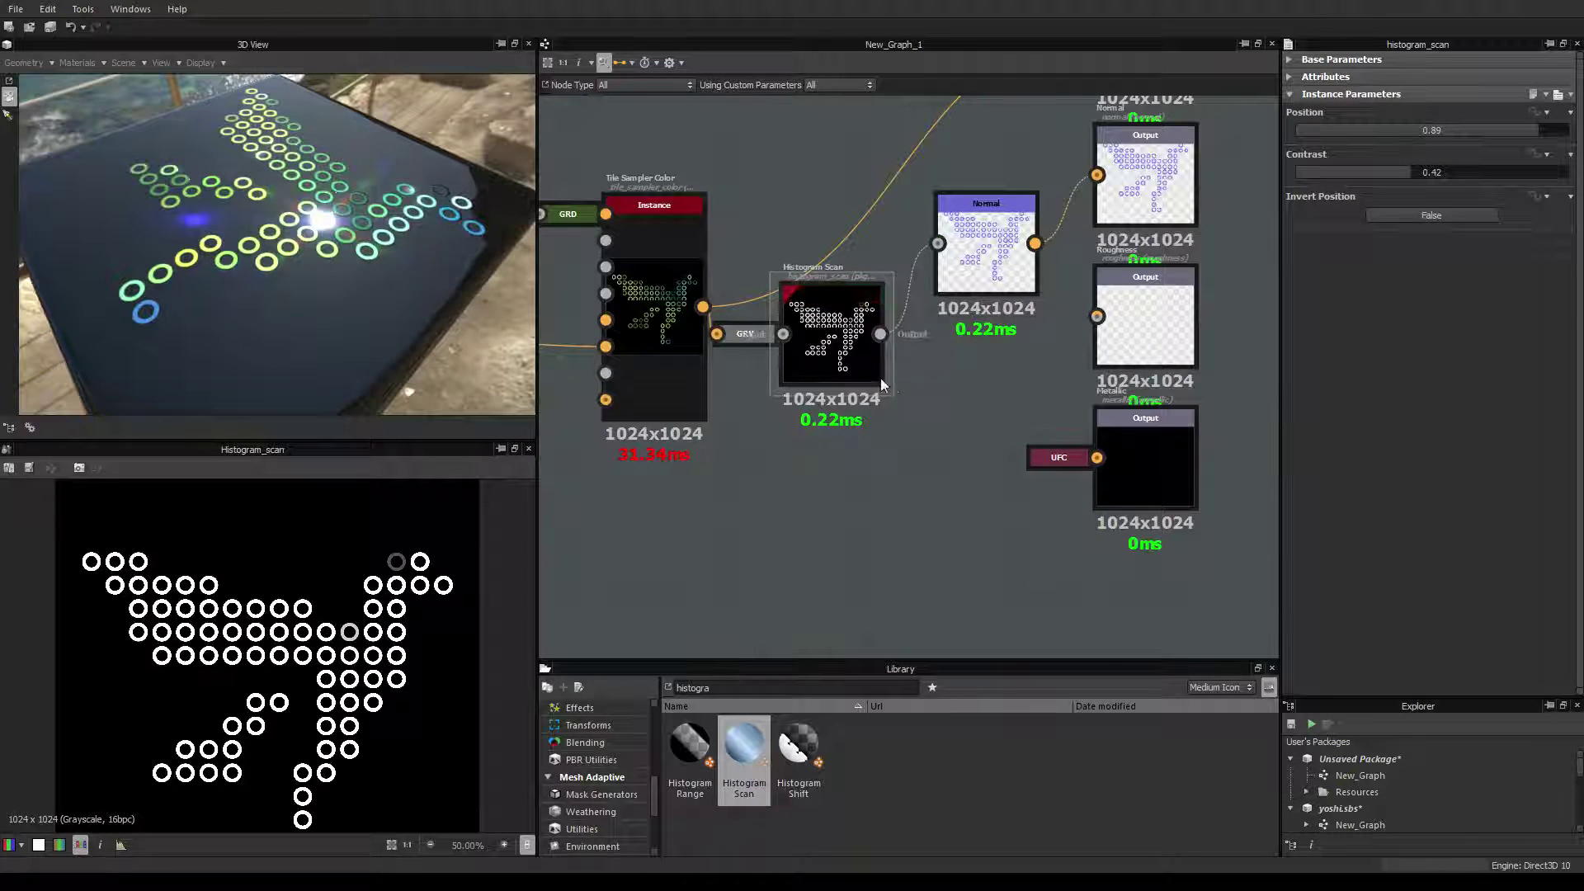
{"action": "key", "text": "space"}
{"action": "key", "text": "l"}
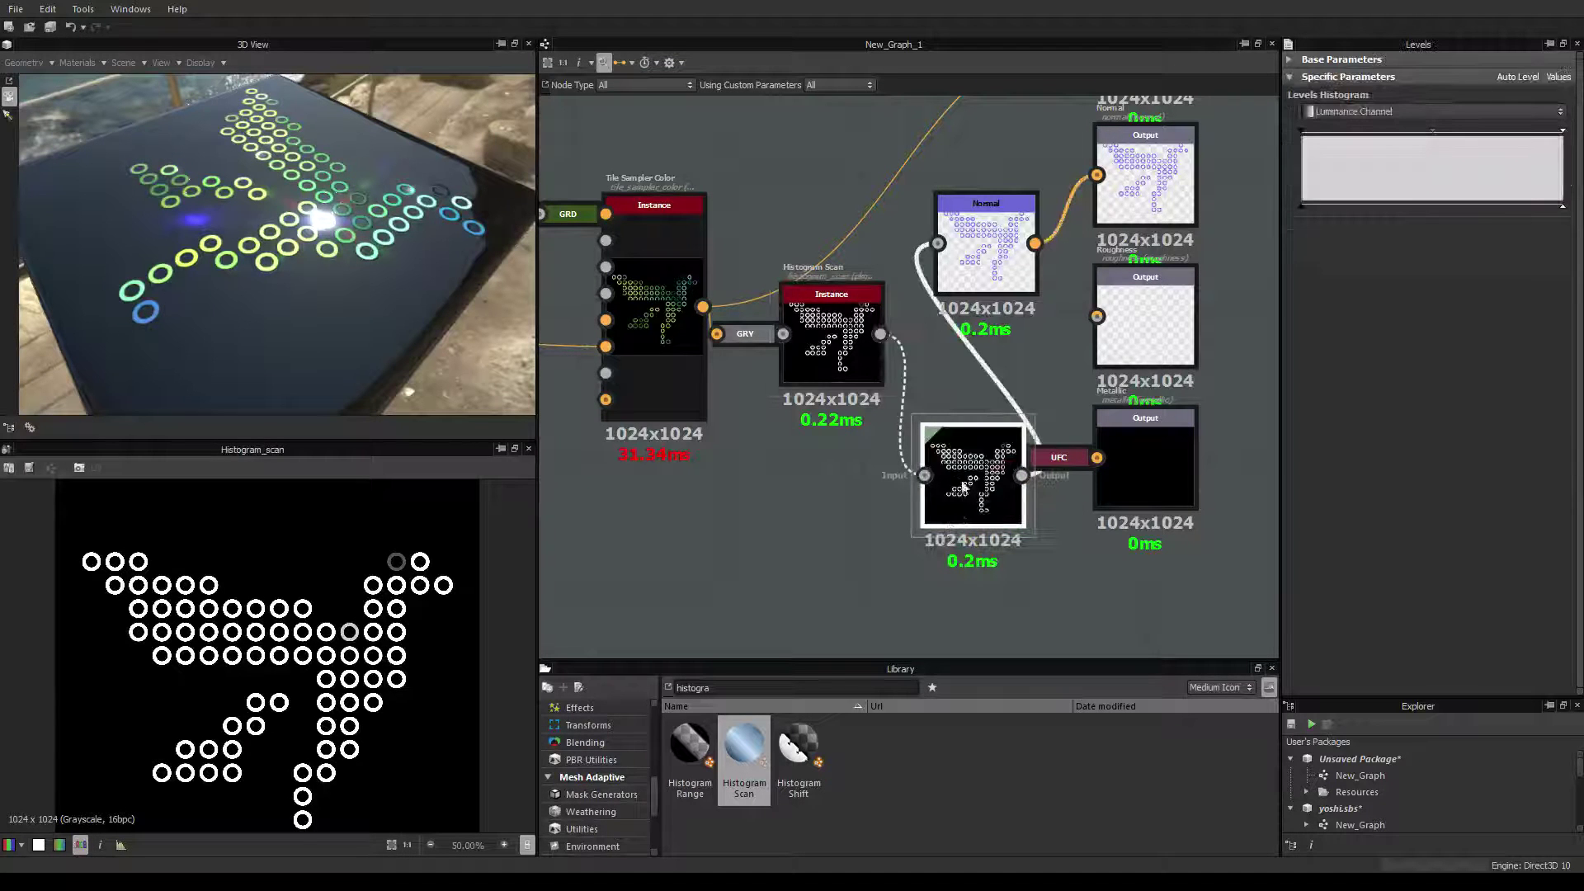
{"action": "left_click_drag", "start_coordinate": [949, 464], "coordinate": [962, 406]}
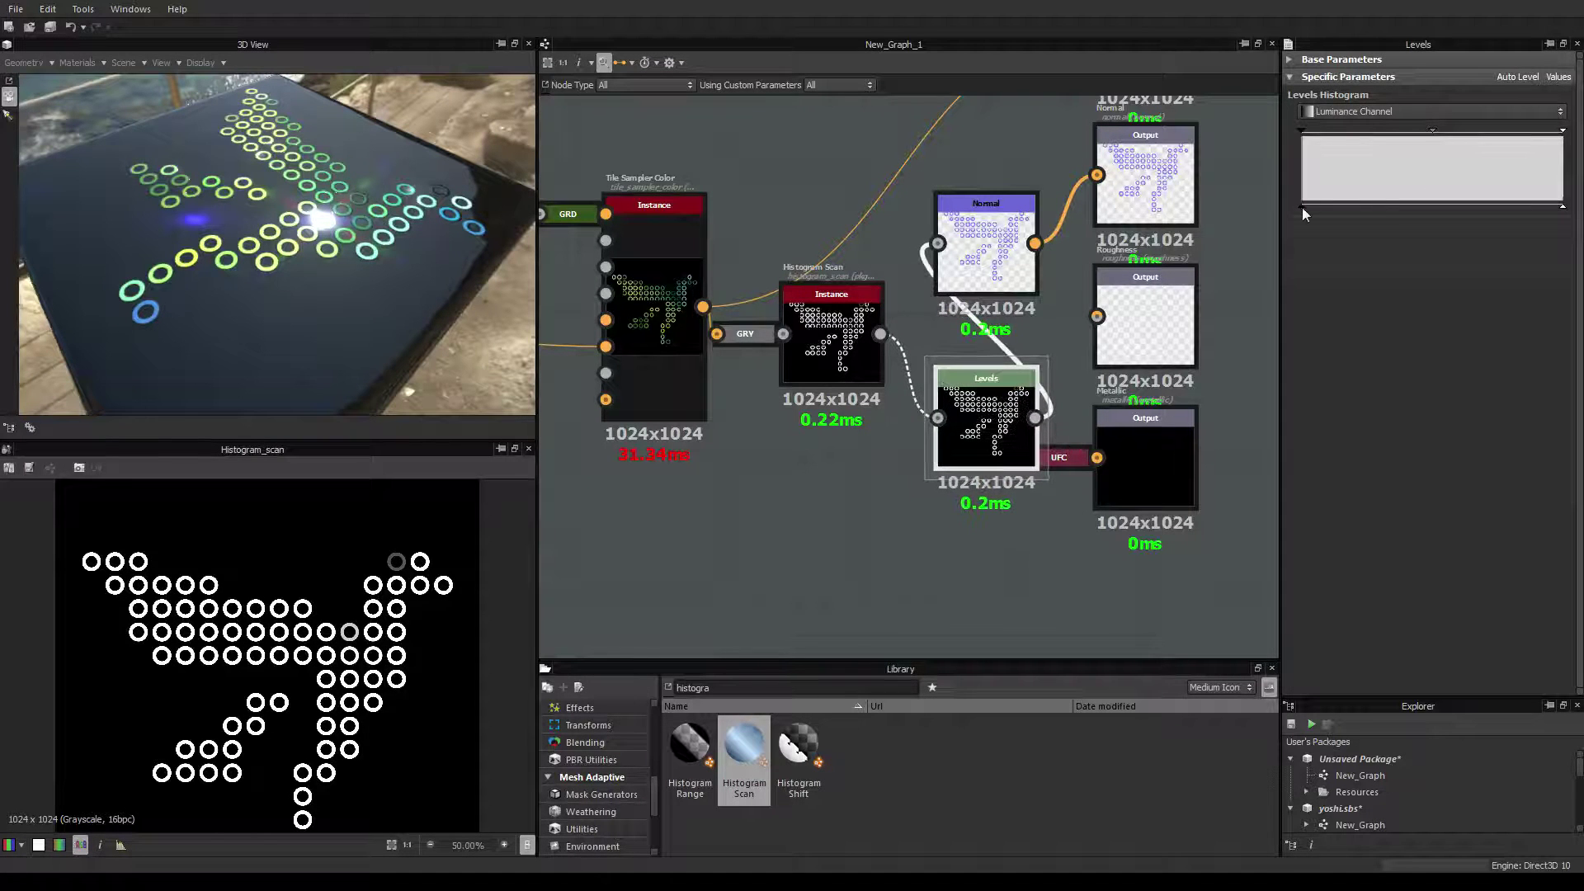
{"action": "left_click_drag", "start_coordinate": [1302, 206], "coordinate": [1401, 206]}
{"action": "mouse_move", "coordinate": [1564, 208]}
{"action": "left_mouse_down"}
{"action": "mouse_move", "coordinate": [1383, 216]}
{"action": "mouse_move", "coordinate": [1562, 207]}
{"action": "left_mouse_up"}
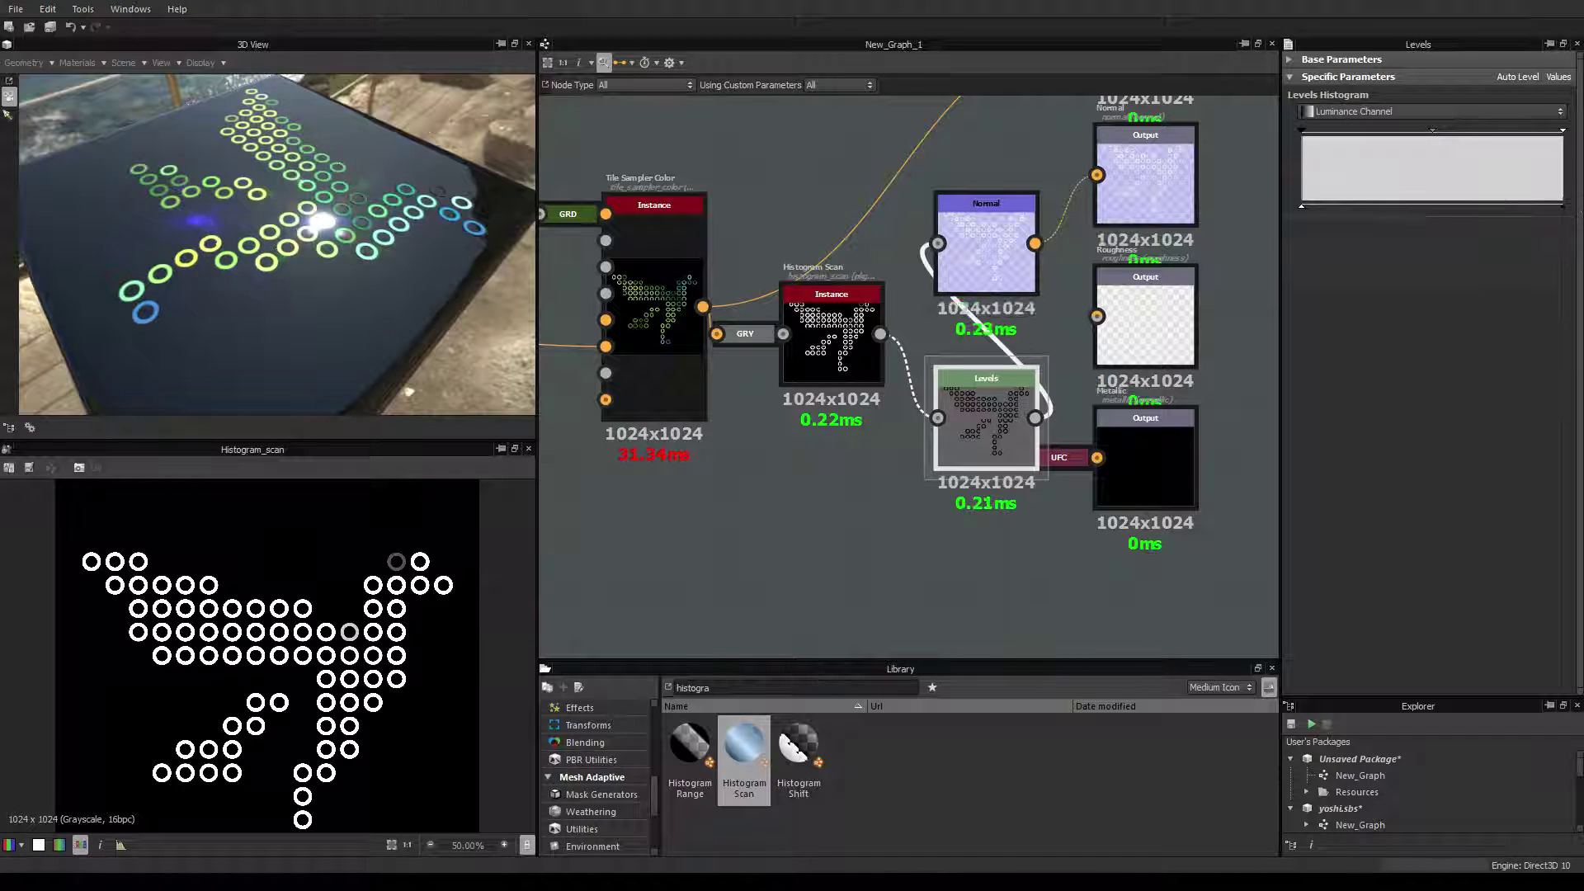
Reconnect the Histogram Scan directly to the Normal node and feed the Levels node into the Roughness output.
{"action": "mouse_move", "coordinate": [1015, 422]}
{"action": "left_mouse_down"}
{"action": "mouse_move", "coordinate": [980, 420]}
{"action": "mouse_move", "coordinate": [997, 409]}
{"action": "left_mouse_up"}
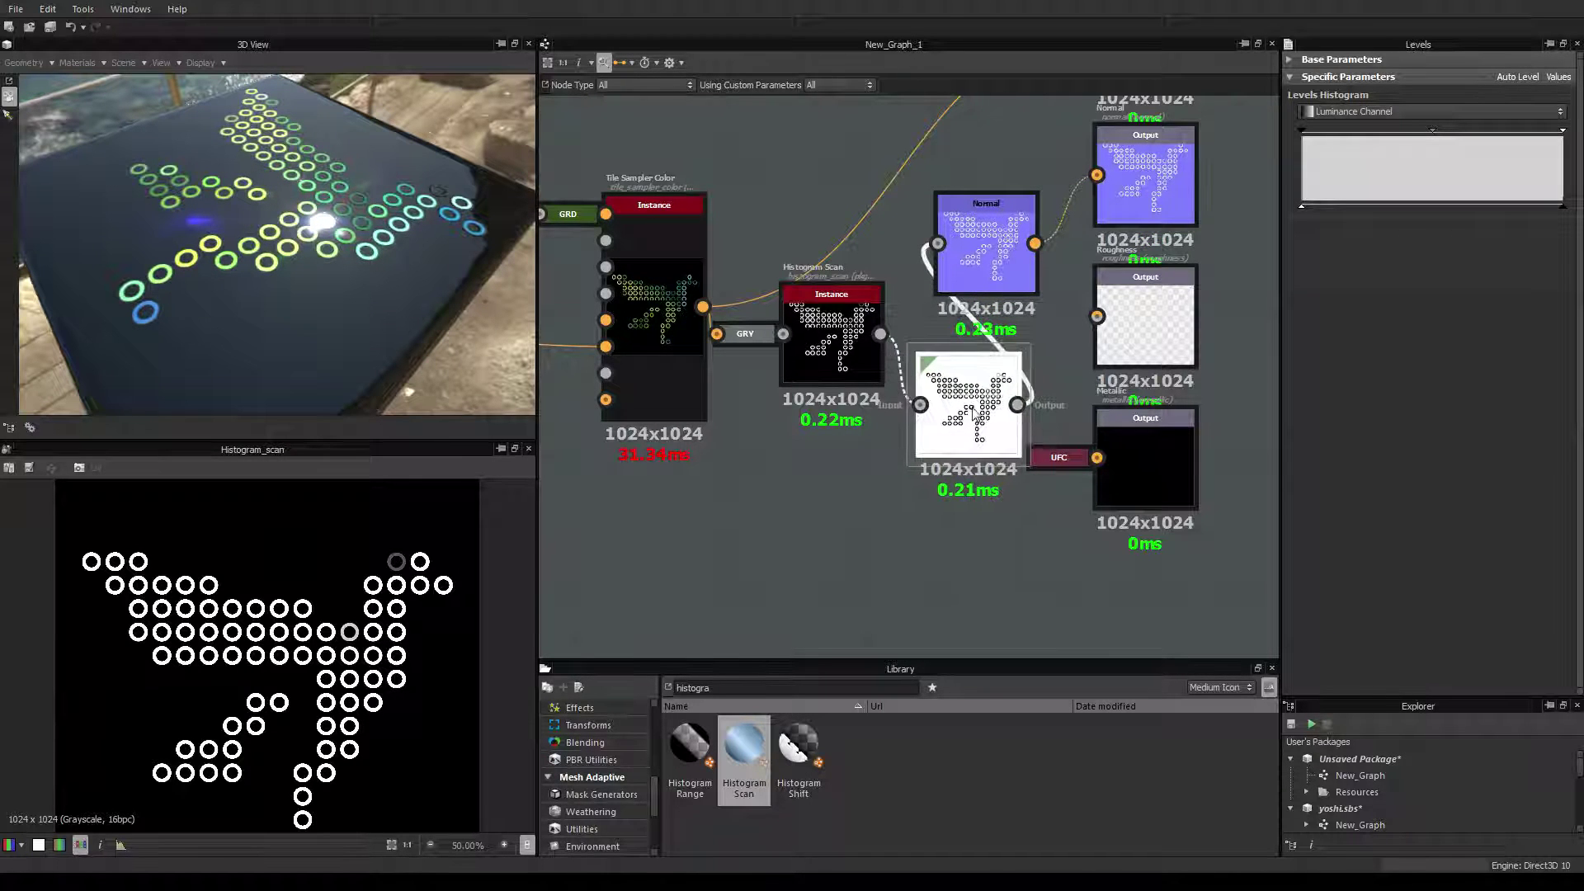
{"action": "left_click_drag", "start_coordinate": [915, 287], "coordinate": [938, 243]}
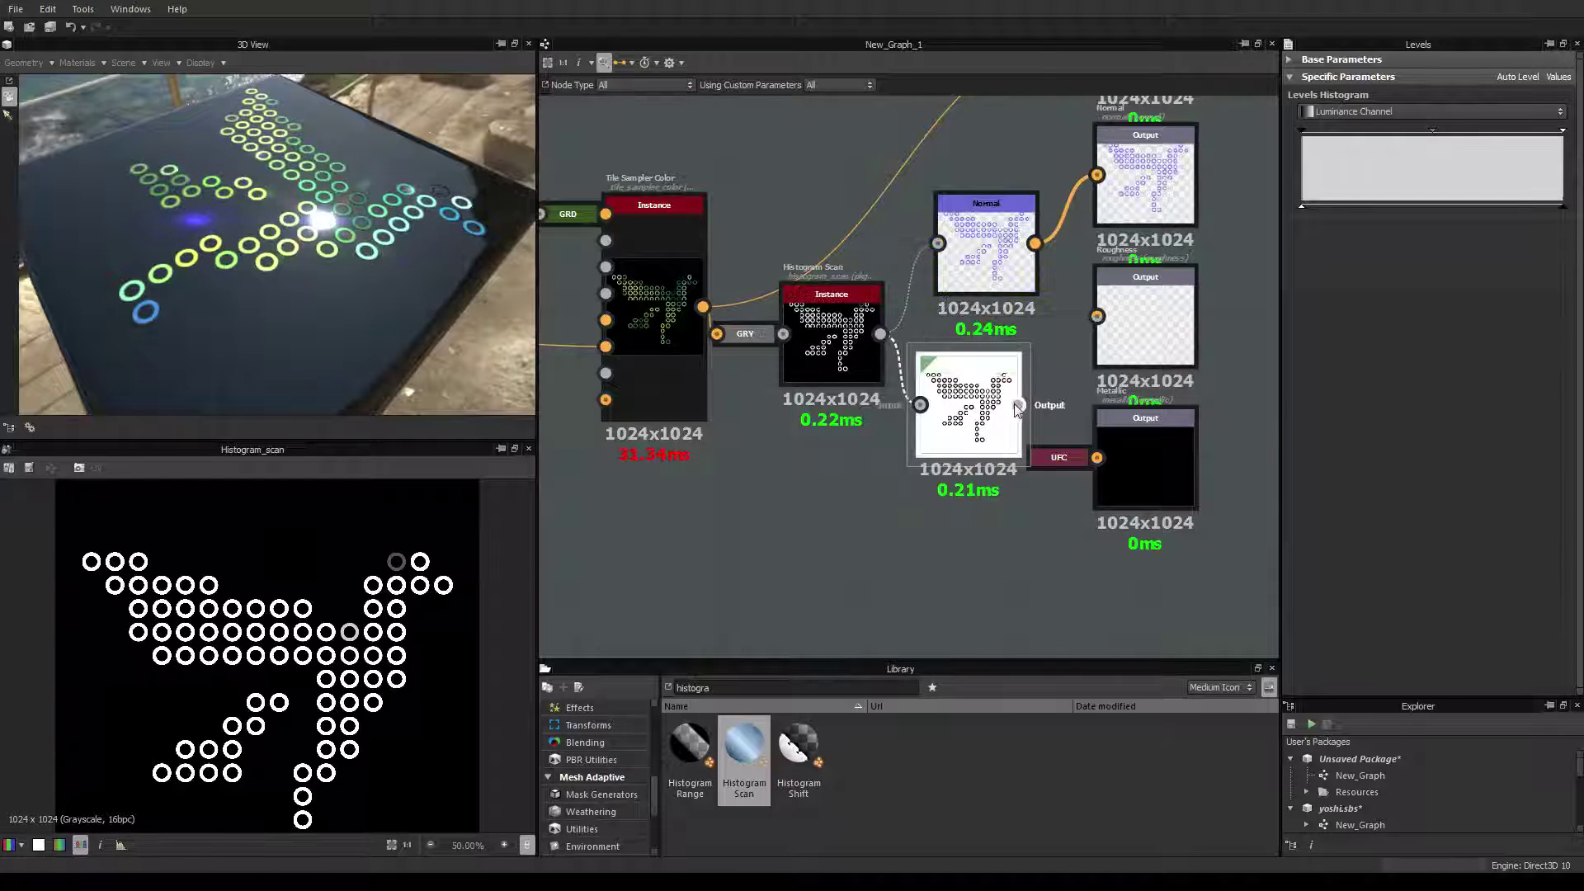
{"action": "left_click_drag", "start_coordinate": [1038, 386], "coordinate": [1086, 324]}
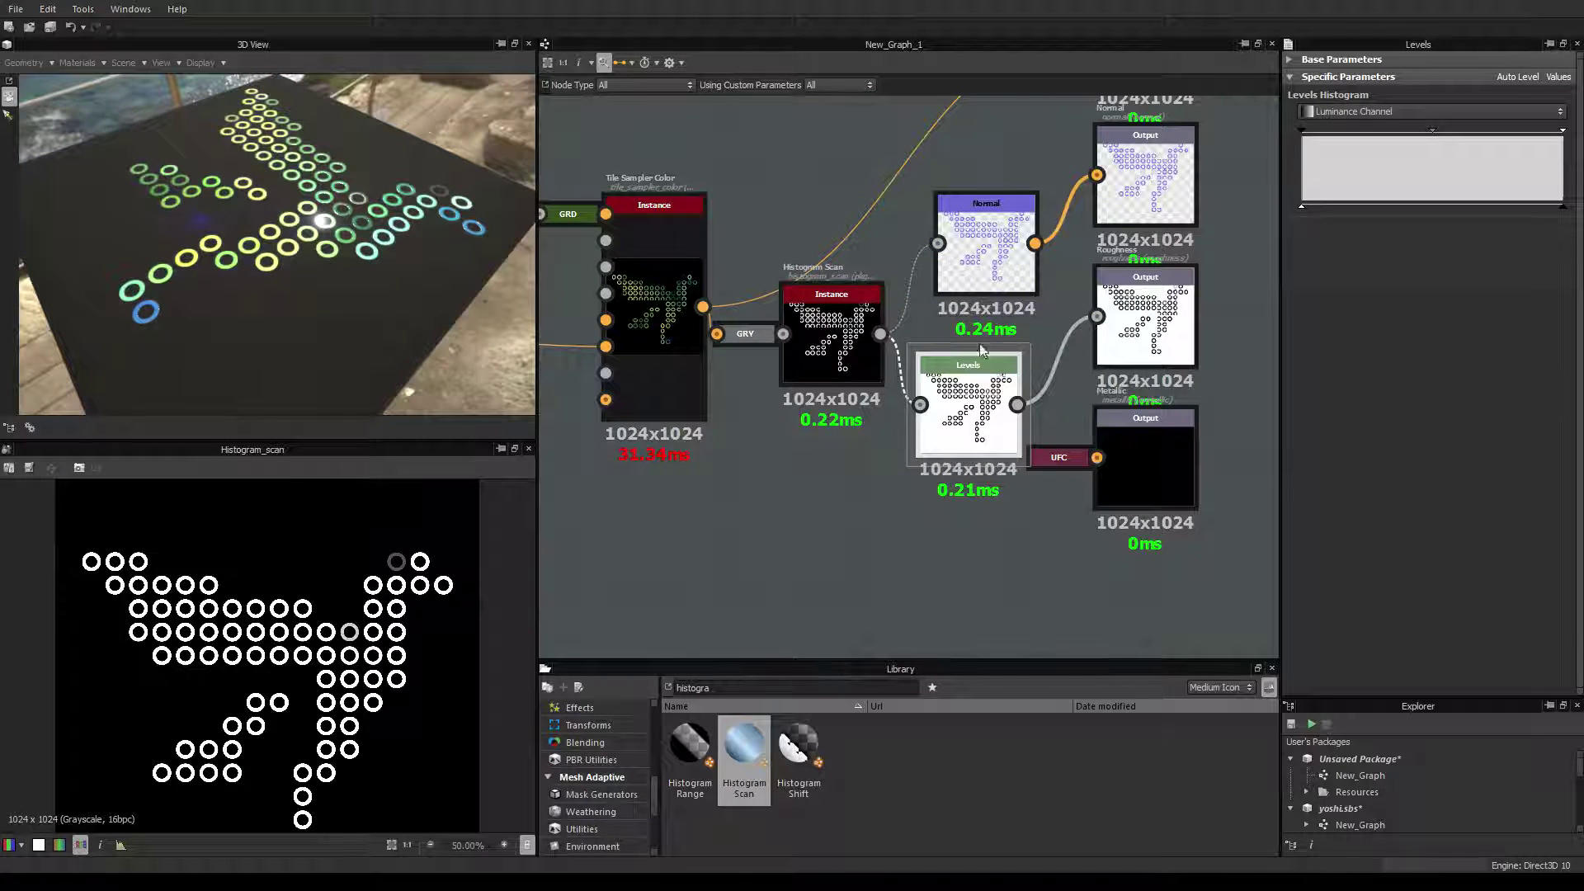
{"action": "left_click_drag", "start_coordinate": [357, 302], "coordinate": [501, 163]}
{"action": "scroll", "coordinate": [321, 245], "scroll_direction": "down", "scroll_amount": 3}
{"action": "left_click_drag", "start_coordinate": [321, 249], "coordinate": [299, 274]}
{"action": "scroll", "coordinate": [298, 273], "scroll_direction": "up", "scroll_amount": 3}
{"action": "scroll", "coordinate": [299, 274], "scroll_direction": "down", "scroll_amount": 1}
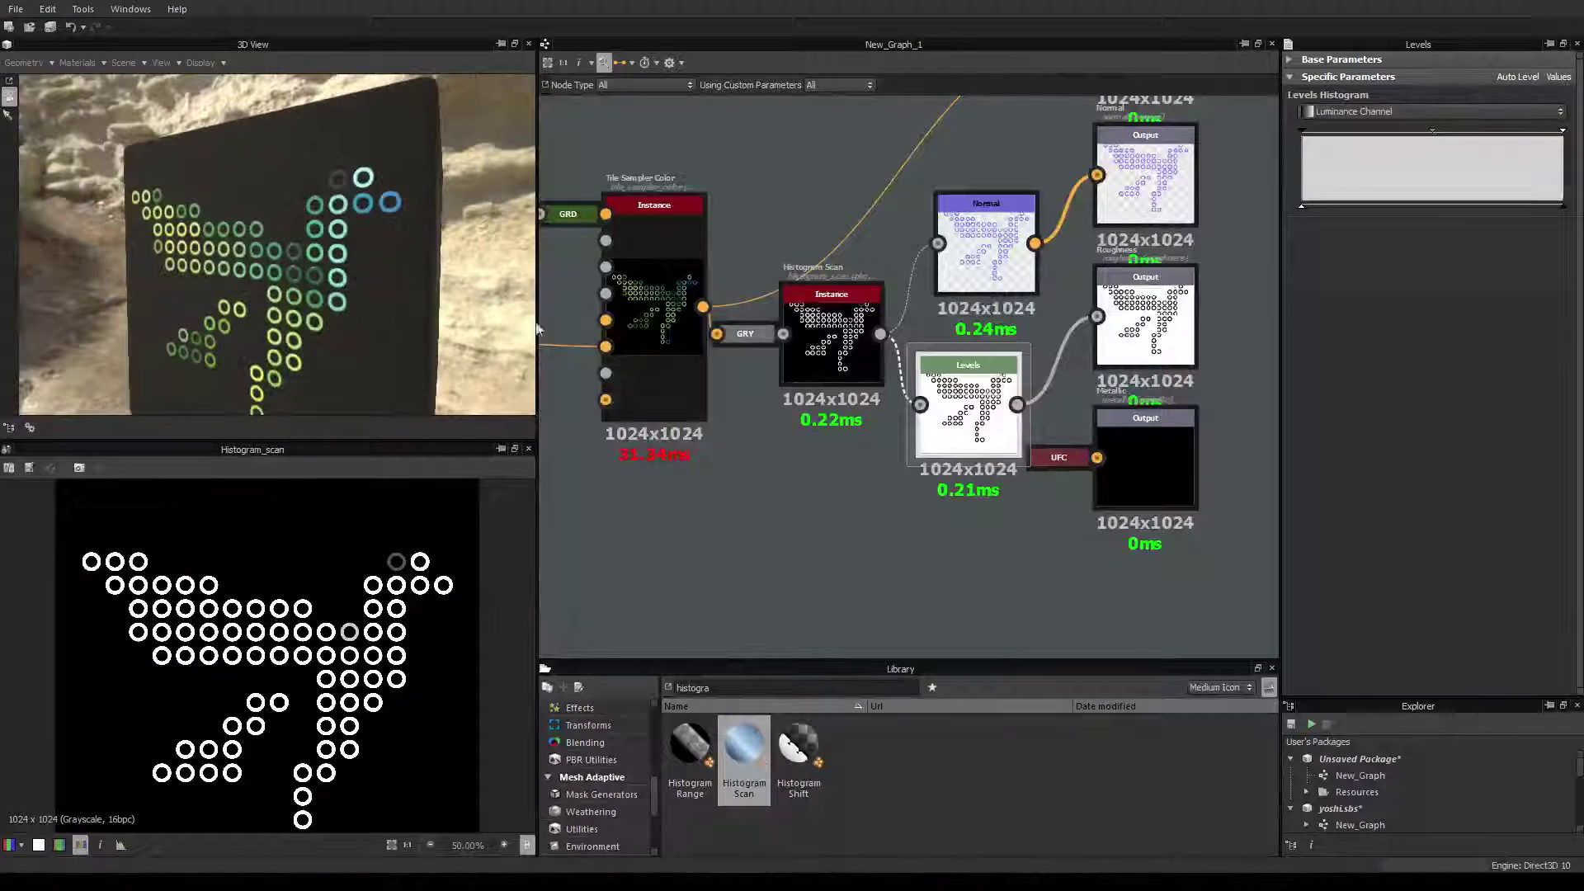
Narrow the Levels node's output range so the white background darkens slightly and the black rings lighten slightly.
{"action": "double_click", "coordinate": [995, 410]}
{"action": "left_click_drag", "start_coordinate": [446, 388], "coordinate": [298, 277]}
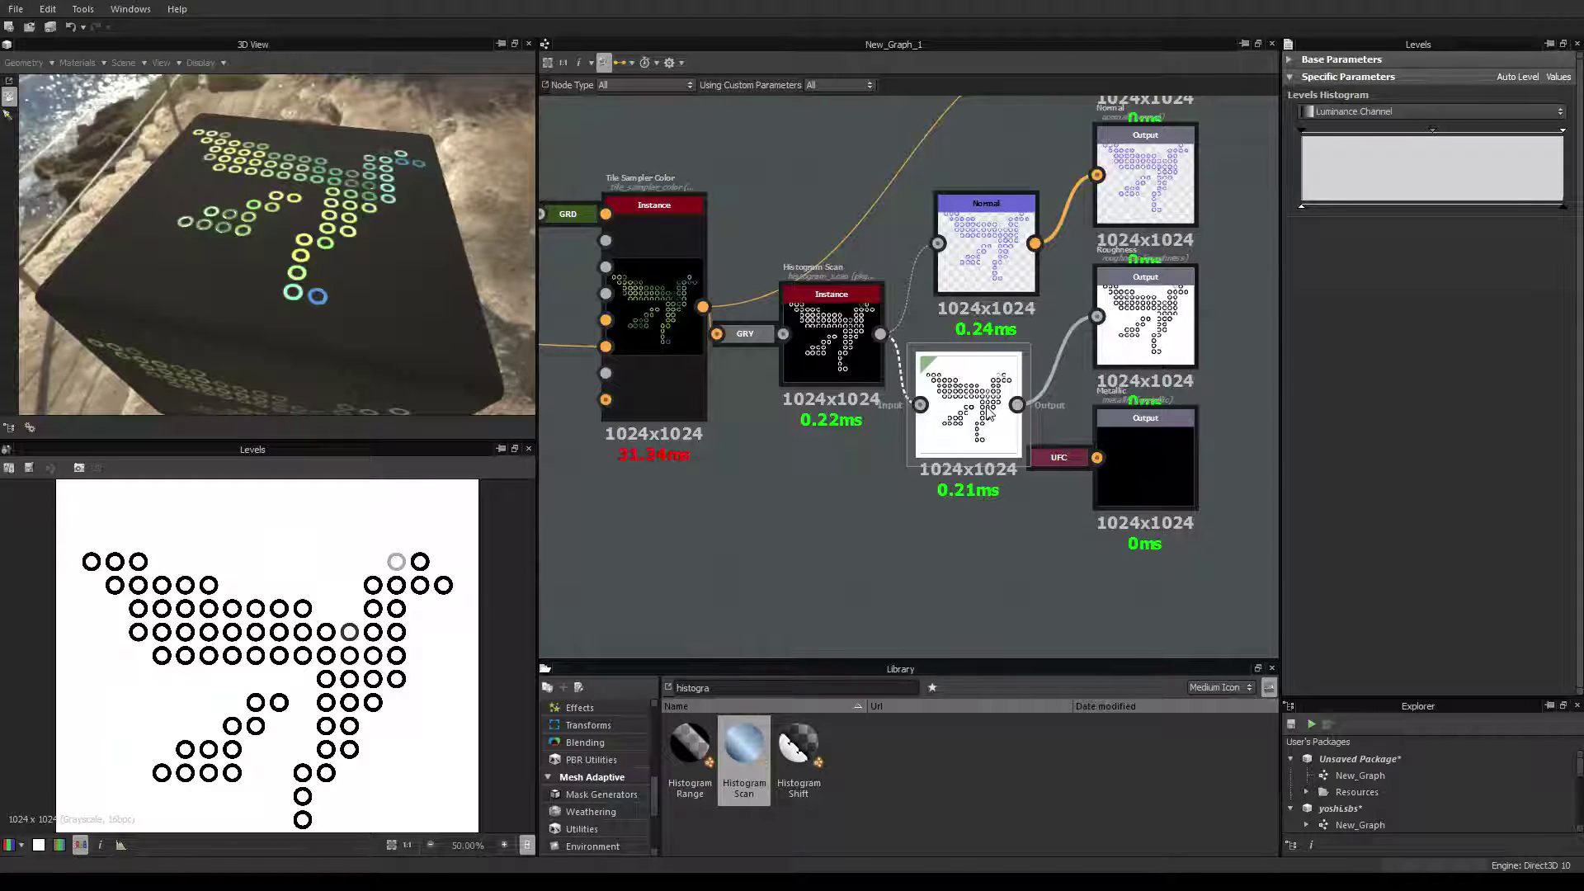
{"action": "mouse_move", "coordinate": [1561, 213]}
{"action": "left_mouse_down"}
{"action": "mouse_move", "coordinate": [1502, 213]}
{"action": "mouse_move", "coordinate": [1536, 213]}
{"action": "left_mouse_up"}
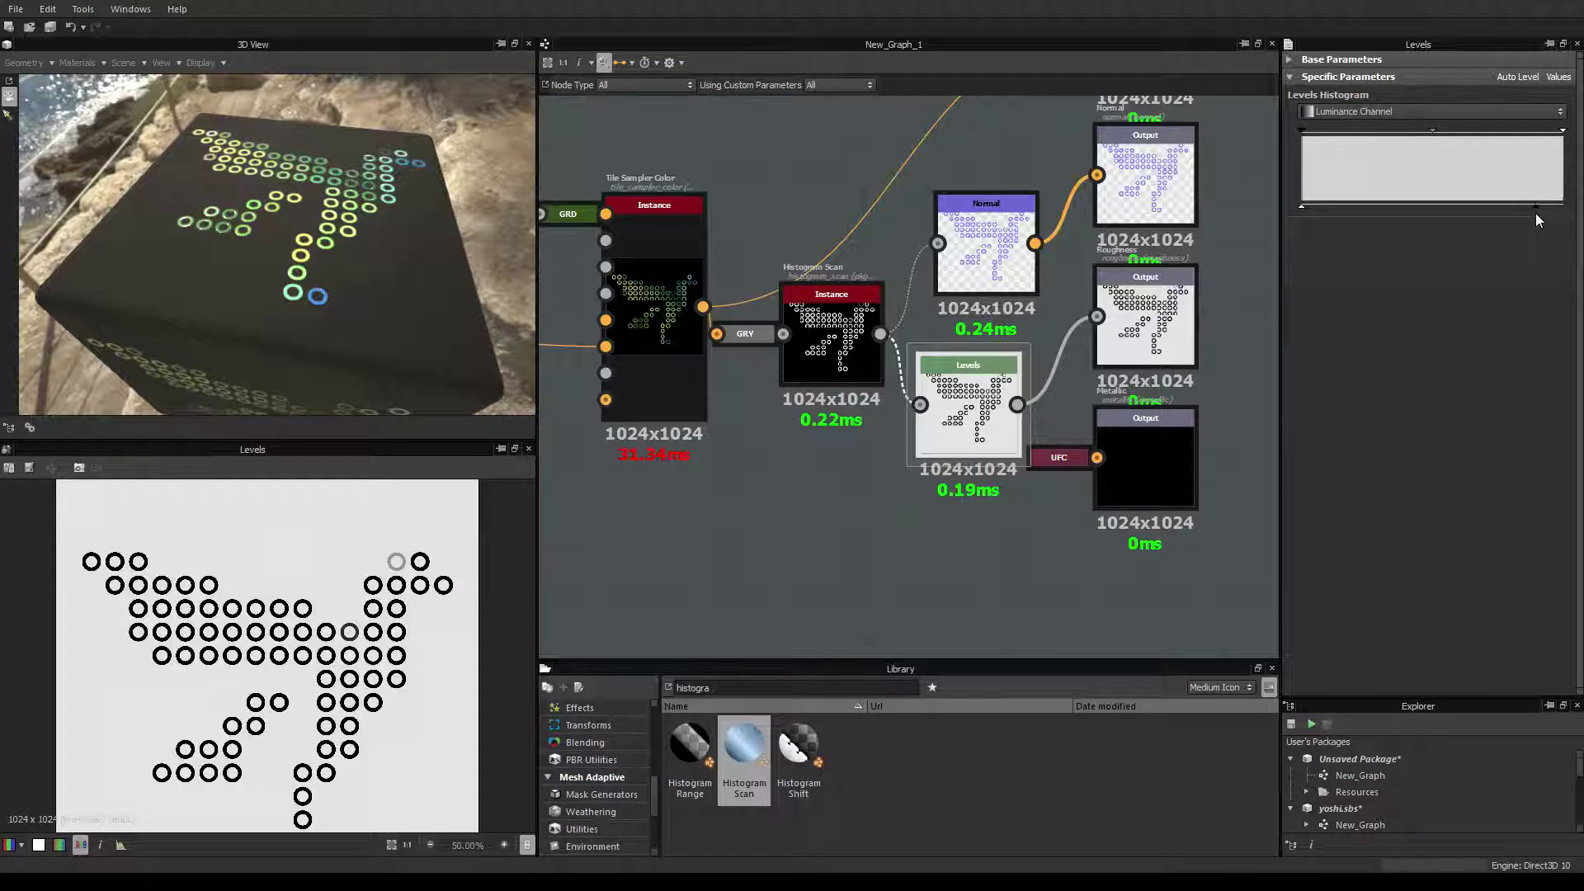
{"action": "left_click_drag", "start_coordinate": [317, 304], "coordinate": [367, 293]}
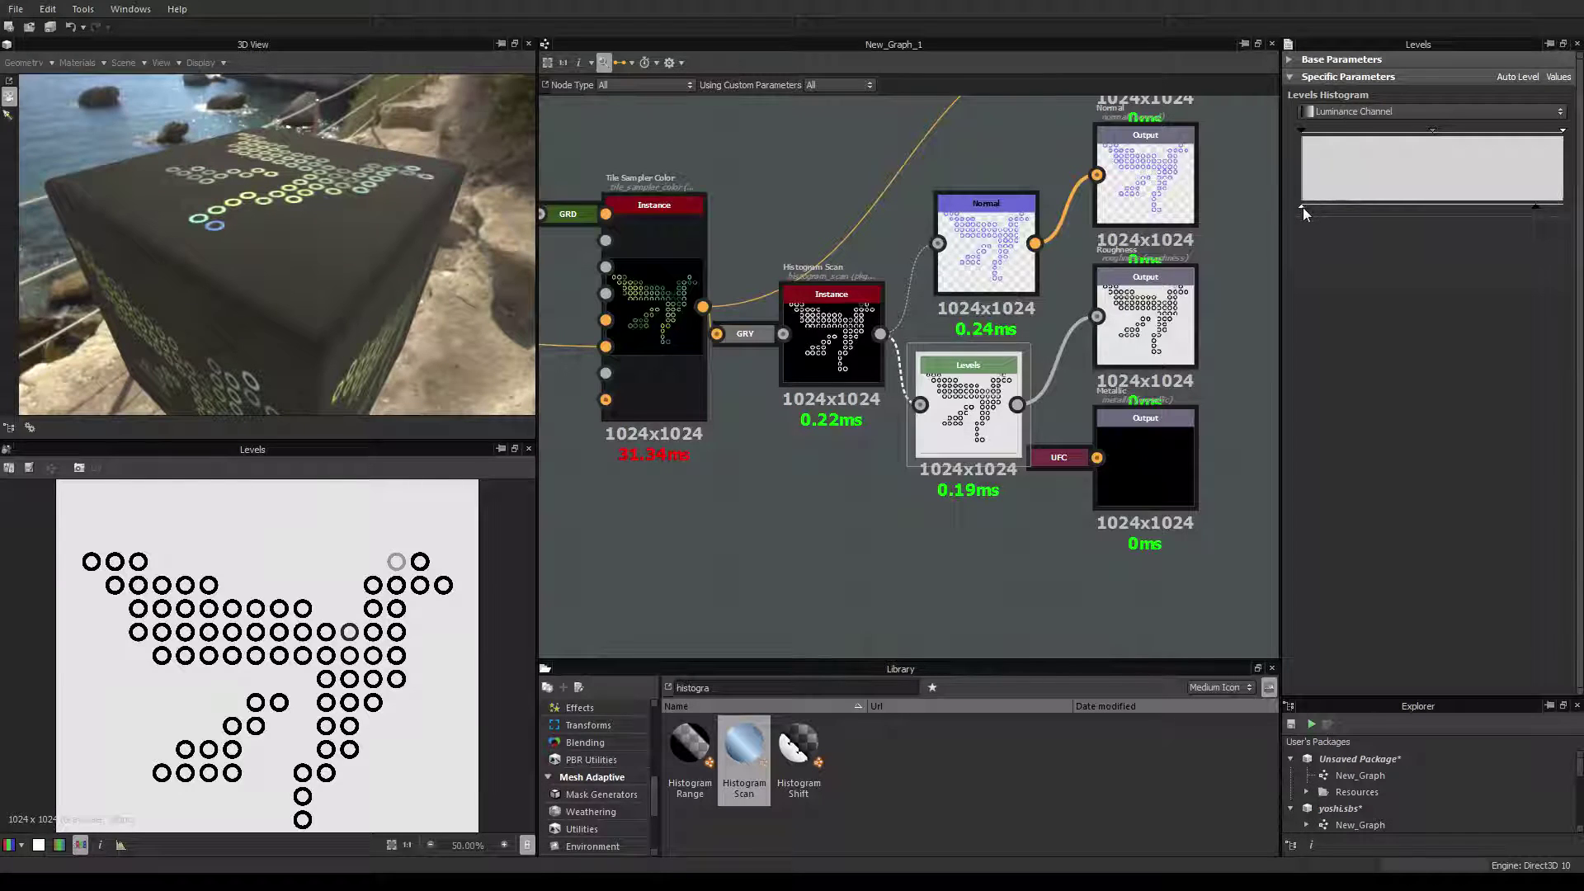
{"action": "left_click_drag", "start_coordinate": [1303, 206], "coordinate": [1341, 208]}
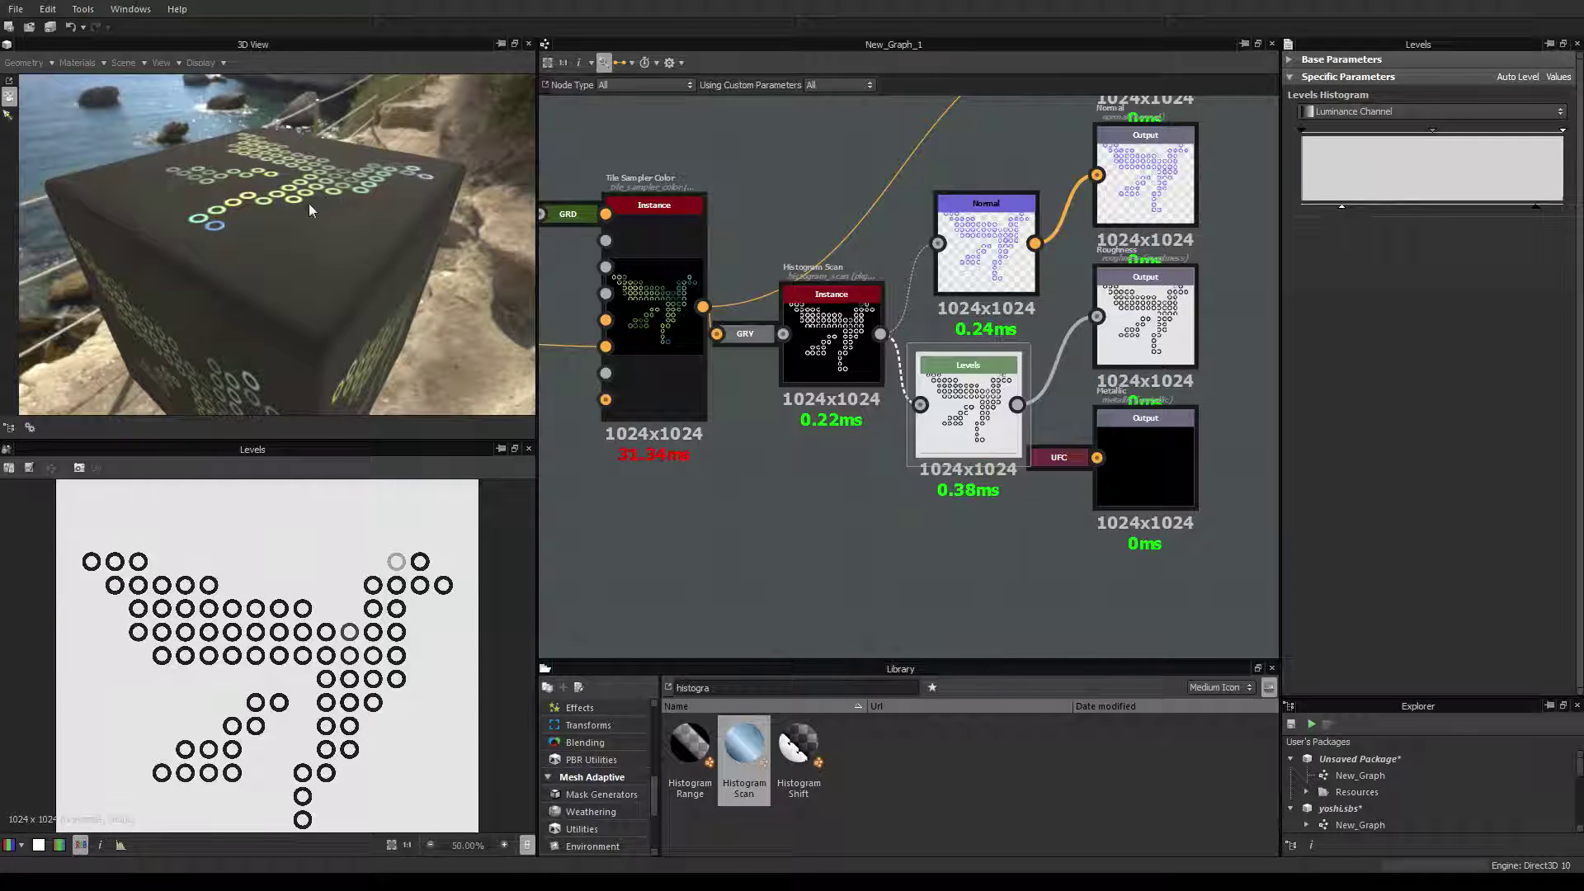
{"action": "left_click_drag", "start_coordinate": [310, 212], "coordinate": [361, 264]}
Move the ring shape, image input and Tile Sampler Color nodes together, away from the Histogram Scan node.
{"action": "scroll", "coordinate": [307, 297], "scroll_direction": "up", "scroll_amount": 3}
{"action": "scroll", "coordinate": [306, 296], "scroll_direction": "down", "scroll_amount": 2}
{"action": "scroll", "coordinate": [376, 257], "scroll_direction": "down", "scroll_amount": 4}
{"action": "middle_click_drag", "start_coordinate": [738, 459], "coordinate": [849, 453]}
{"action": "scroll", "coordinate": [820, 454], "scroll_direction": "down", "scroll_amount": 5}
{"action": "scroll", "coordinate": [858, 459], "scroll_direction": "up", "scroll_amount": 2}
{"action": "scroll", "coordinate": [863, 462], "scroll_direction": "up", "scroll_amount": 2}
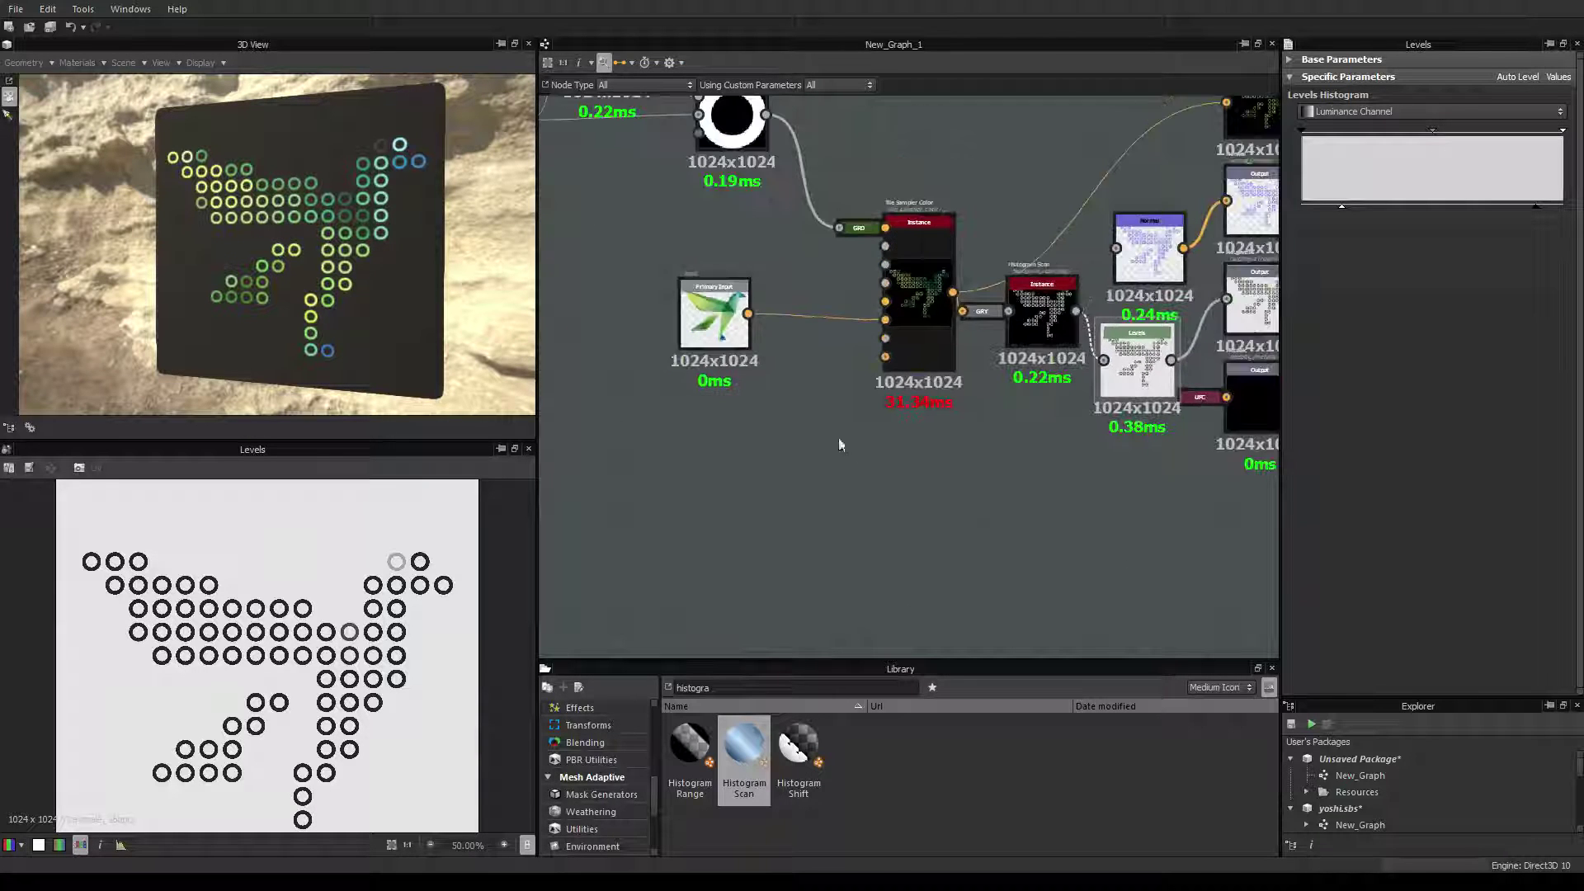
{"action": "scroll", "coordinate": [842, 446], "scroll_direction": "down", "scroll_amount": 2}
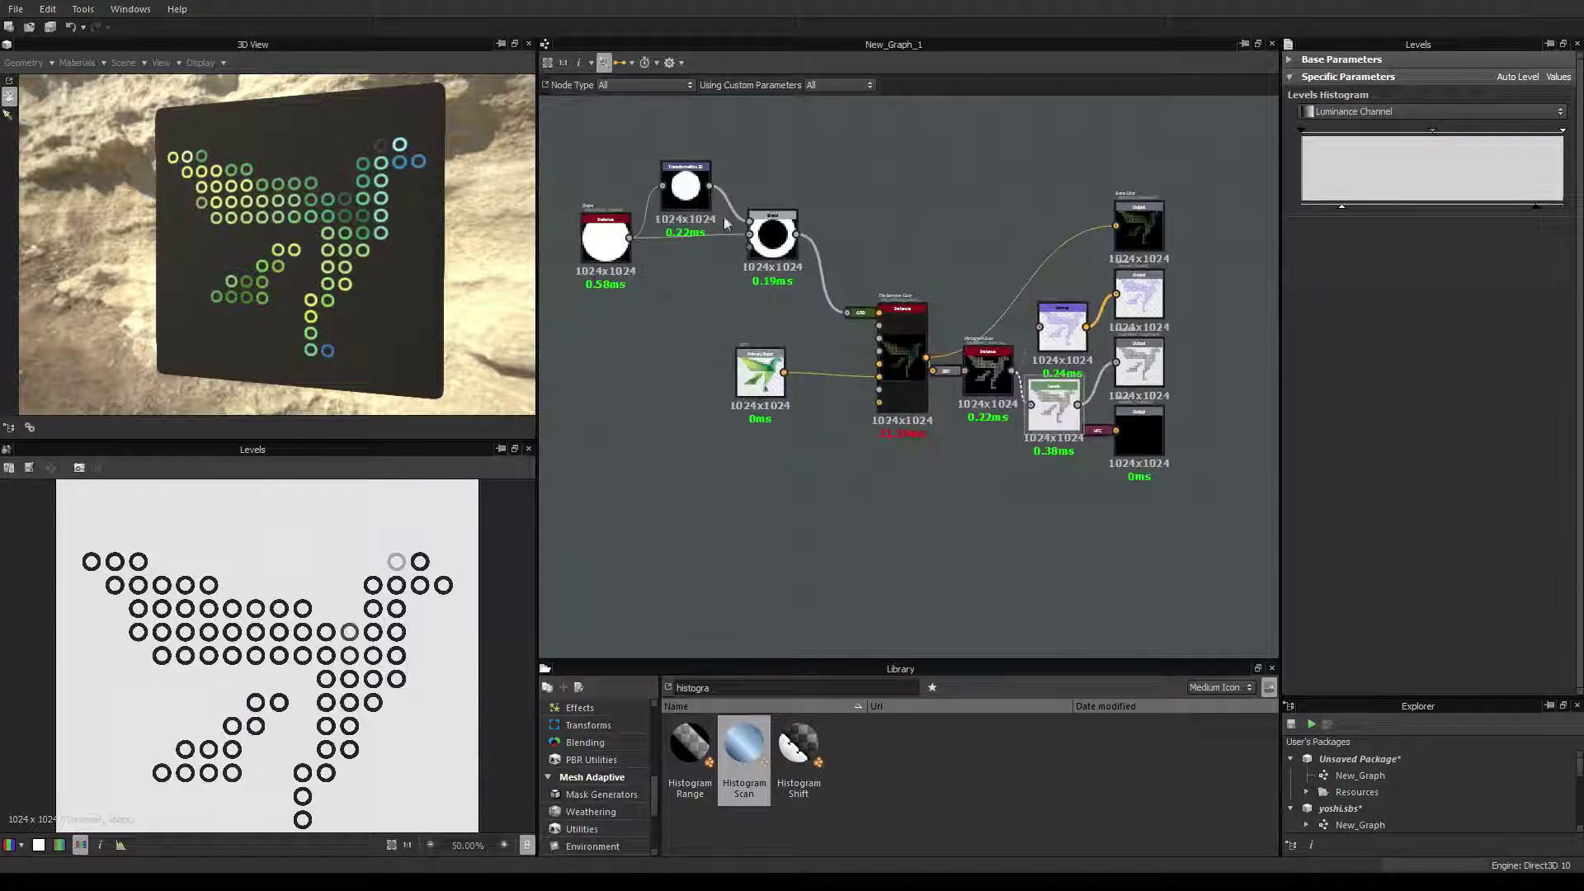
{"action": "left_click_drag", "start_coordinate": [639, 198], "coordinate": [872, 397]}
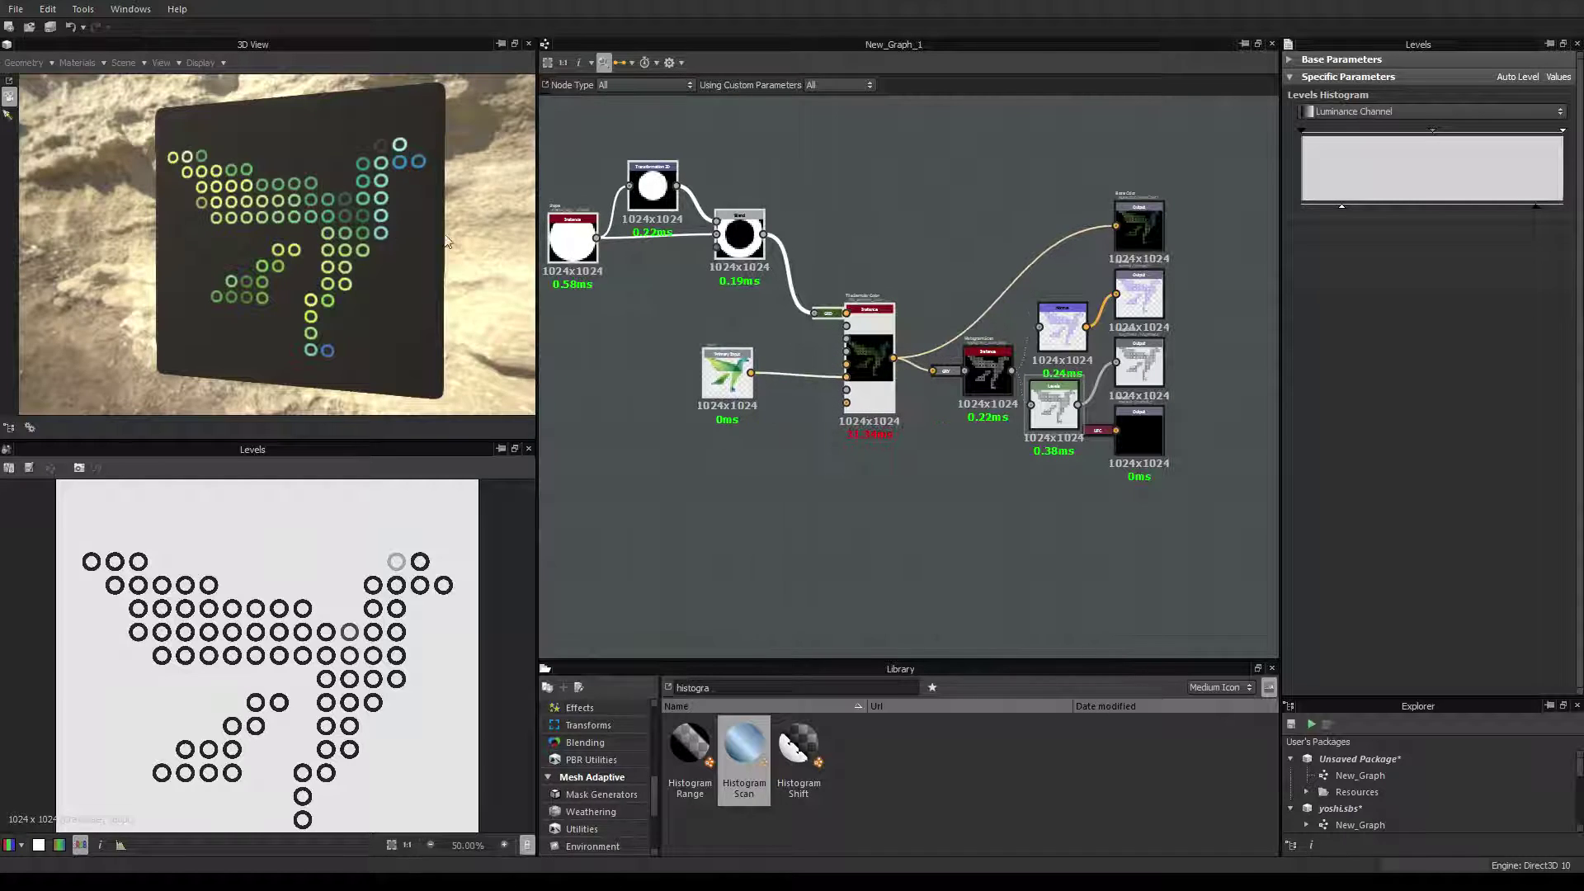
Spread out the graph by moving all the processing nodes away from the column of output nodes.
{"action": "scroll", "coordinate": [337, 271], "scroll_direction": "up", "scroll_amount": 4}
{"action": "scroll", "coordinate": [338, 267], "scroll_direction": "up", "scroll_amount": 2}
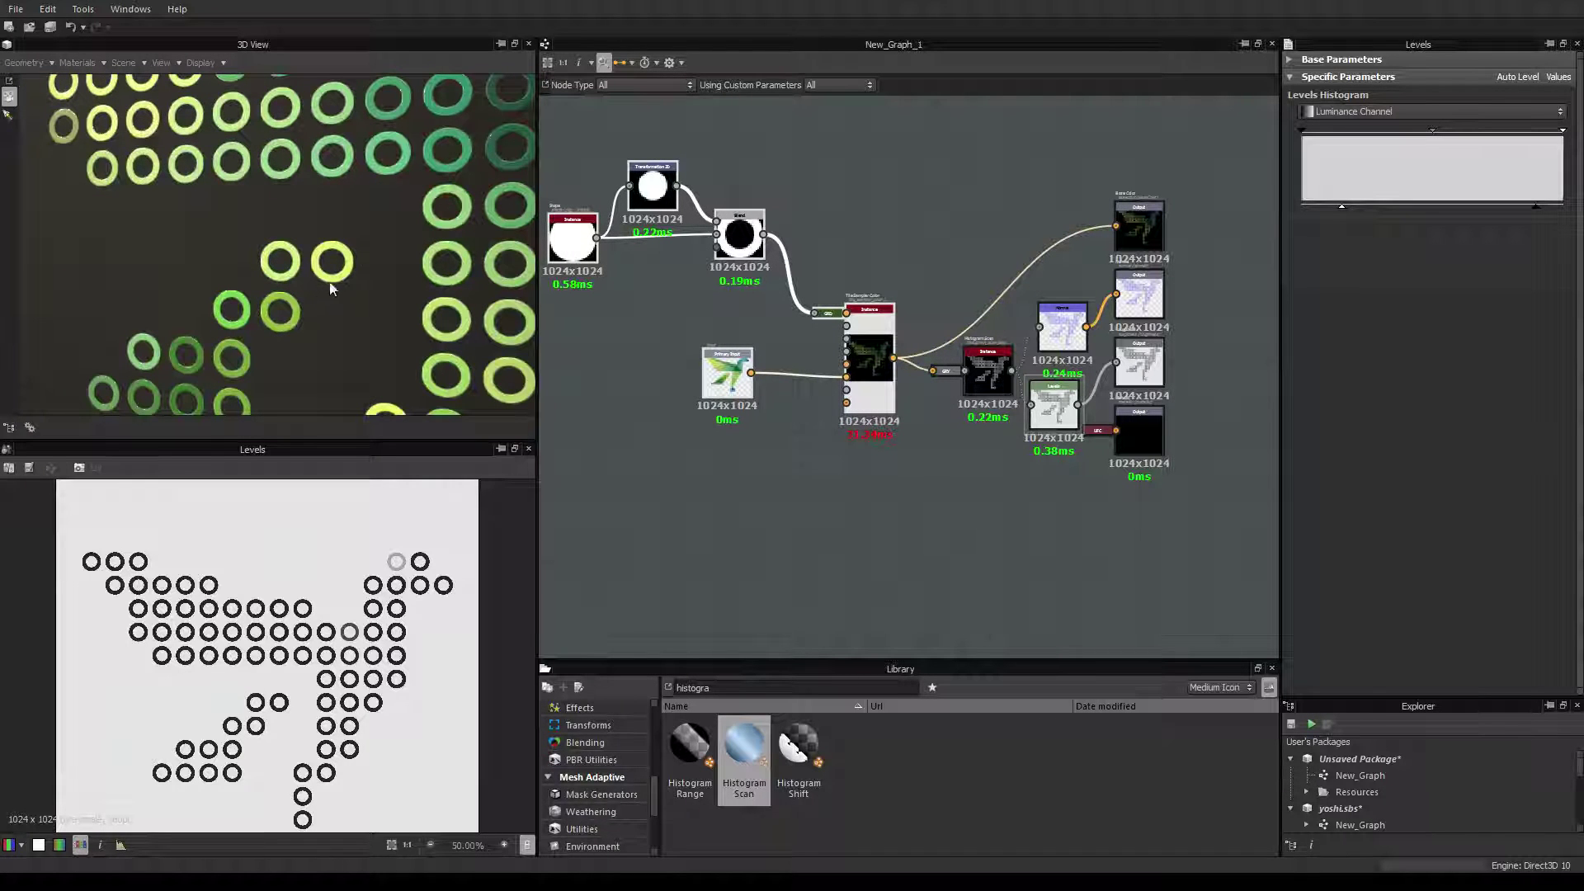
{"action": "middle_click_drag", "start_coordinate": [941, 480], "coordinate": [735, 462]}
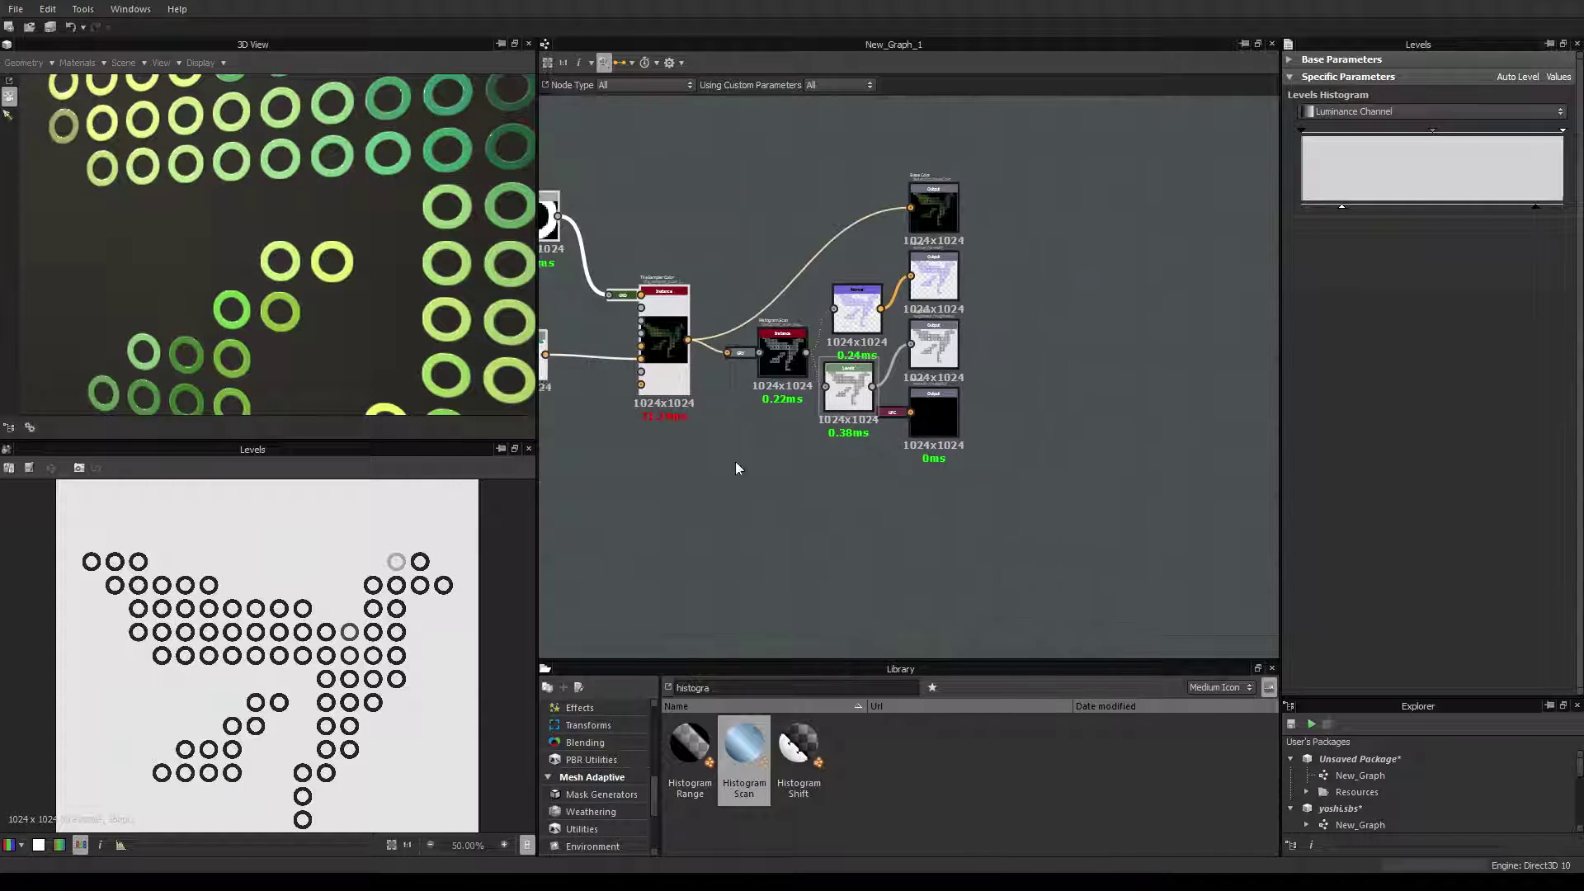
{"action": "scroll", "coordinate": [735, 462], "scroll_direction": "down", "scroll_amount": 2}
{"action": "scroll", "coordinate": [839, 467], "scroll_direction": "up", "scroll_amount": 3}
{"action": "middle_click_drag", "start_coordinate": [874, 467], "coordinate": [1086, 457]}
{"action": "scroll", "coordinate": [1085, 457], "scroll_direction": "down", "scroll_amount": 3}
{"action": "left_click_drag", "start_coordinate": [625, 216], "coordinate": [956, 418]}
{"action": "scroll", "coordinate": [429, 337], "scroll_direction": "down", "scroll_amount": 1}
{"action": "scroll", "coordinate": [452, 345], "scroll_direction": "down", "scroll_amount": 4}
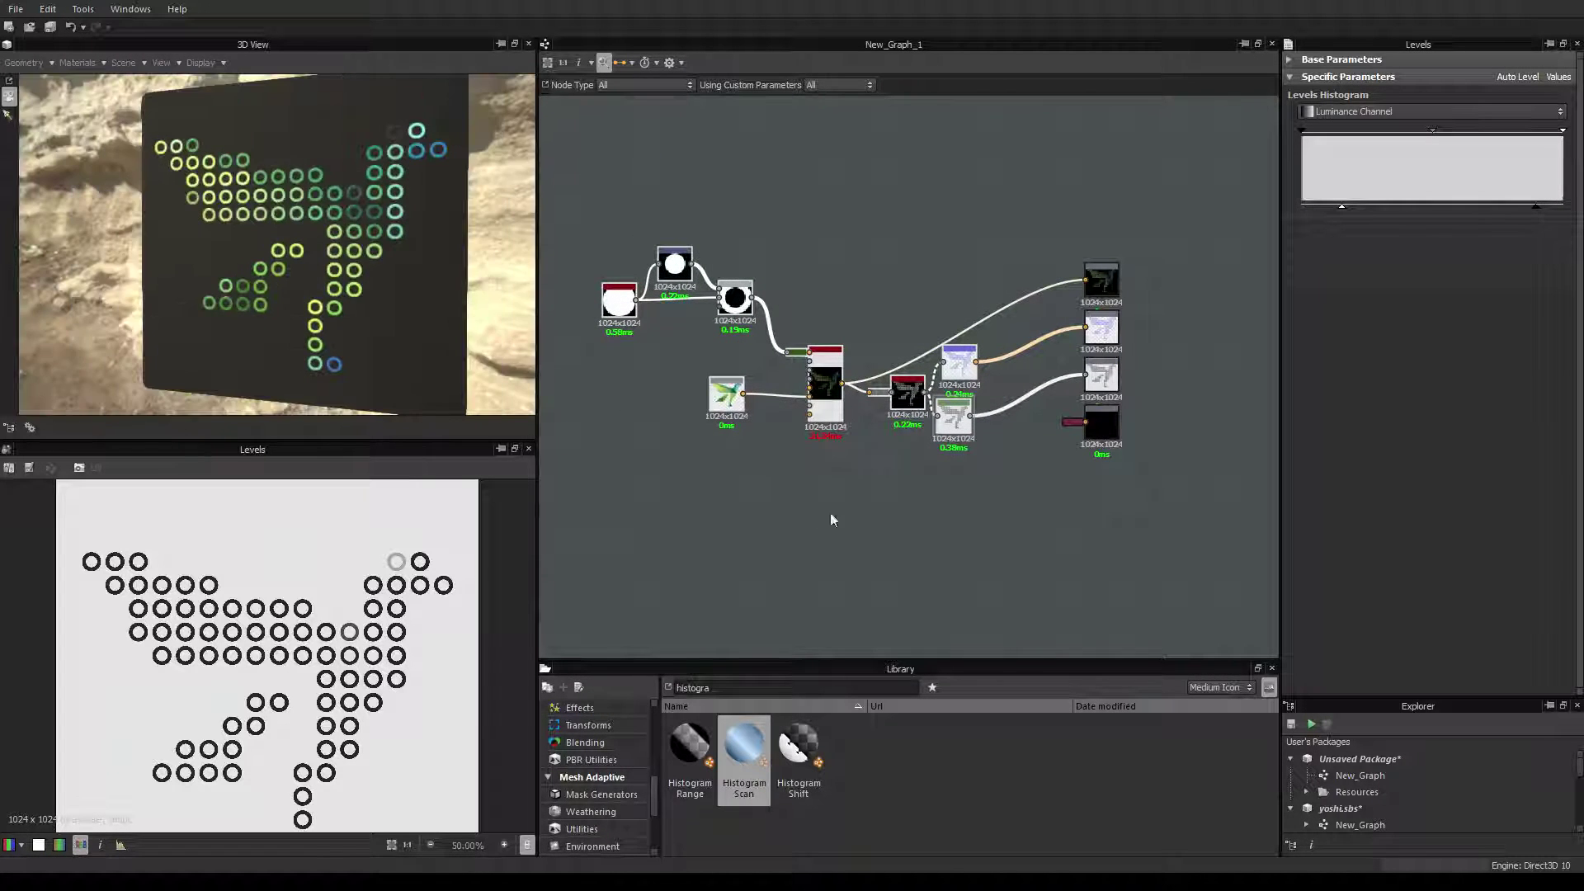
Preview the graph's input parameters and set beads Density to 42.
{"action": "left_click", "coordinate": [1226, 327]}
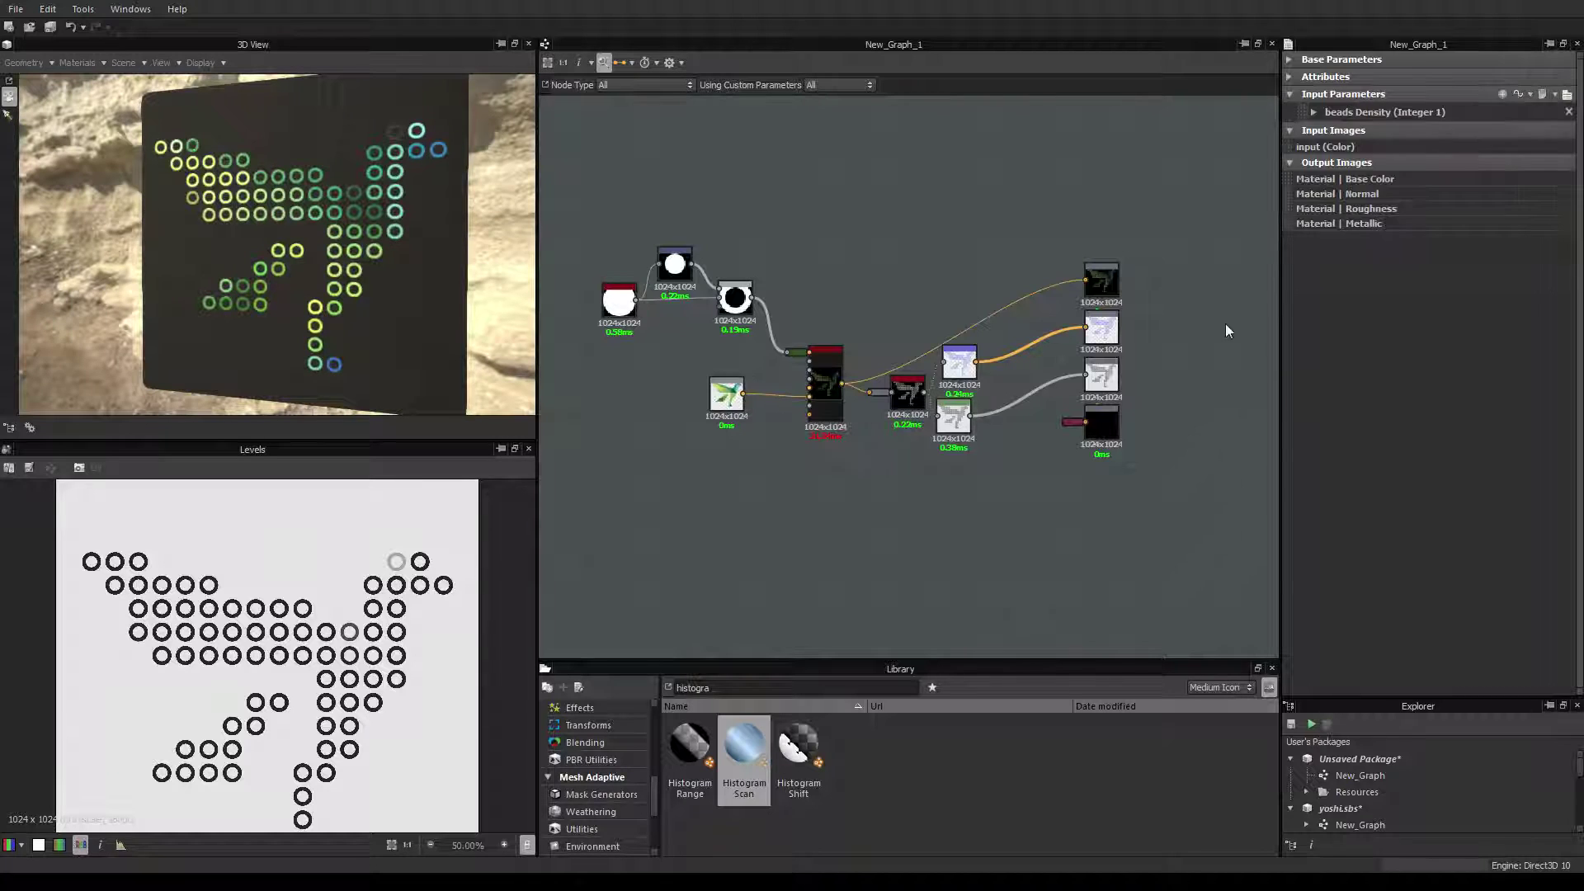
{"action": "left_click", "coordinate": [1567, 96]}
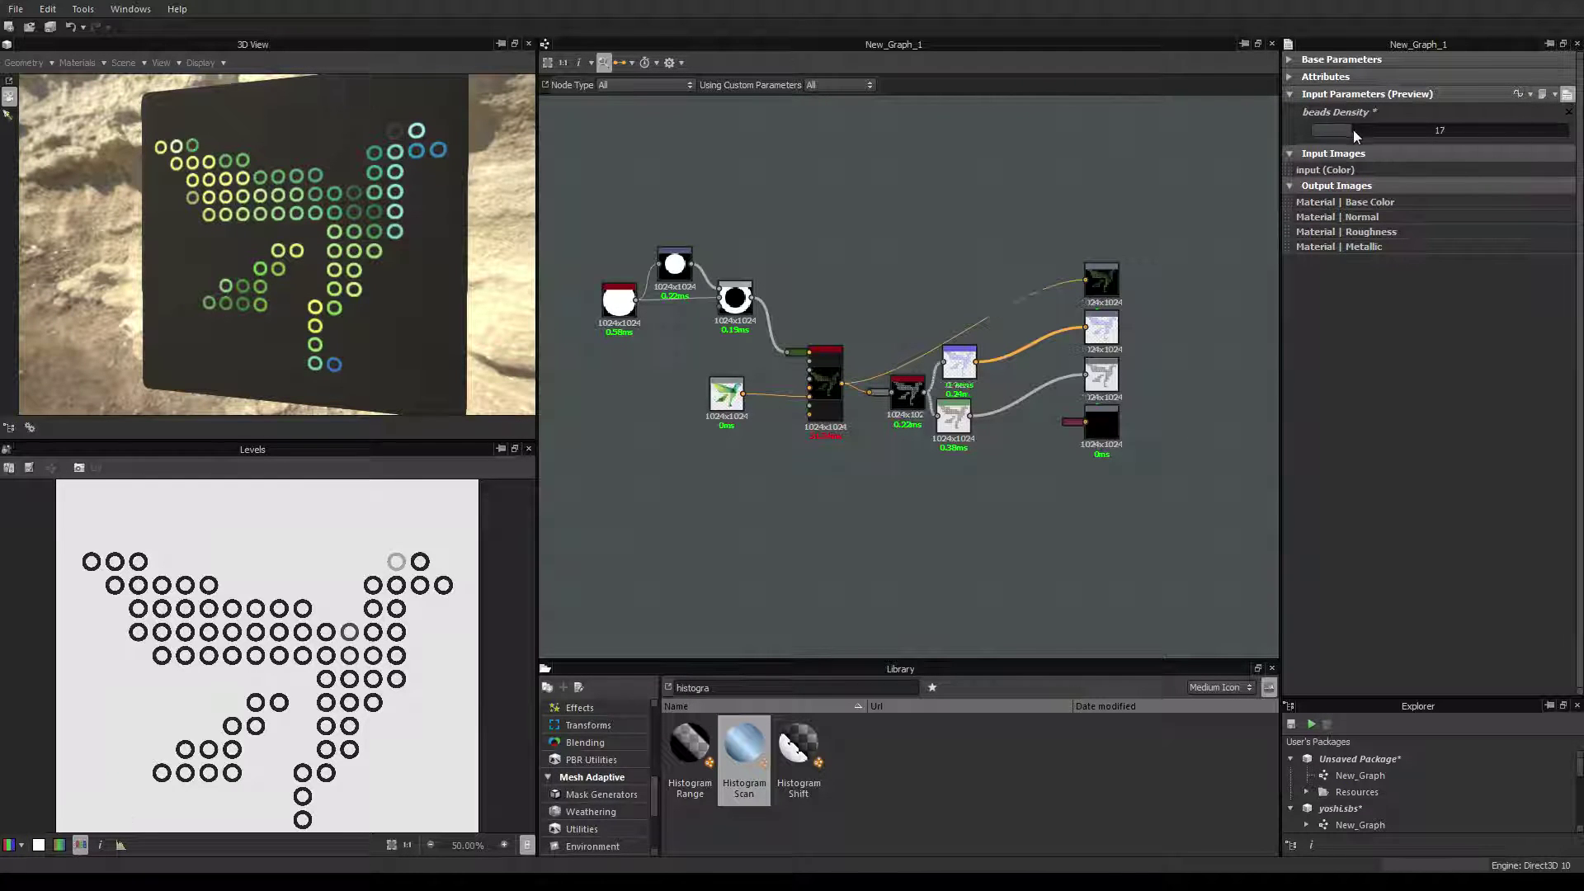
{"action": "left_click_drag", "start_coordinate": [1353, 130], "coordinate": [1417, 135]}
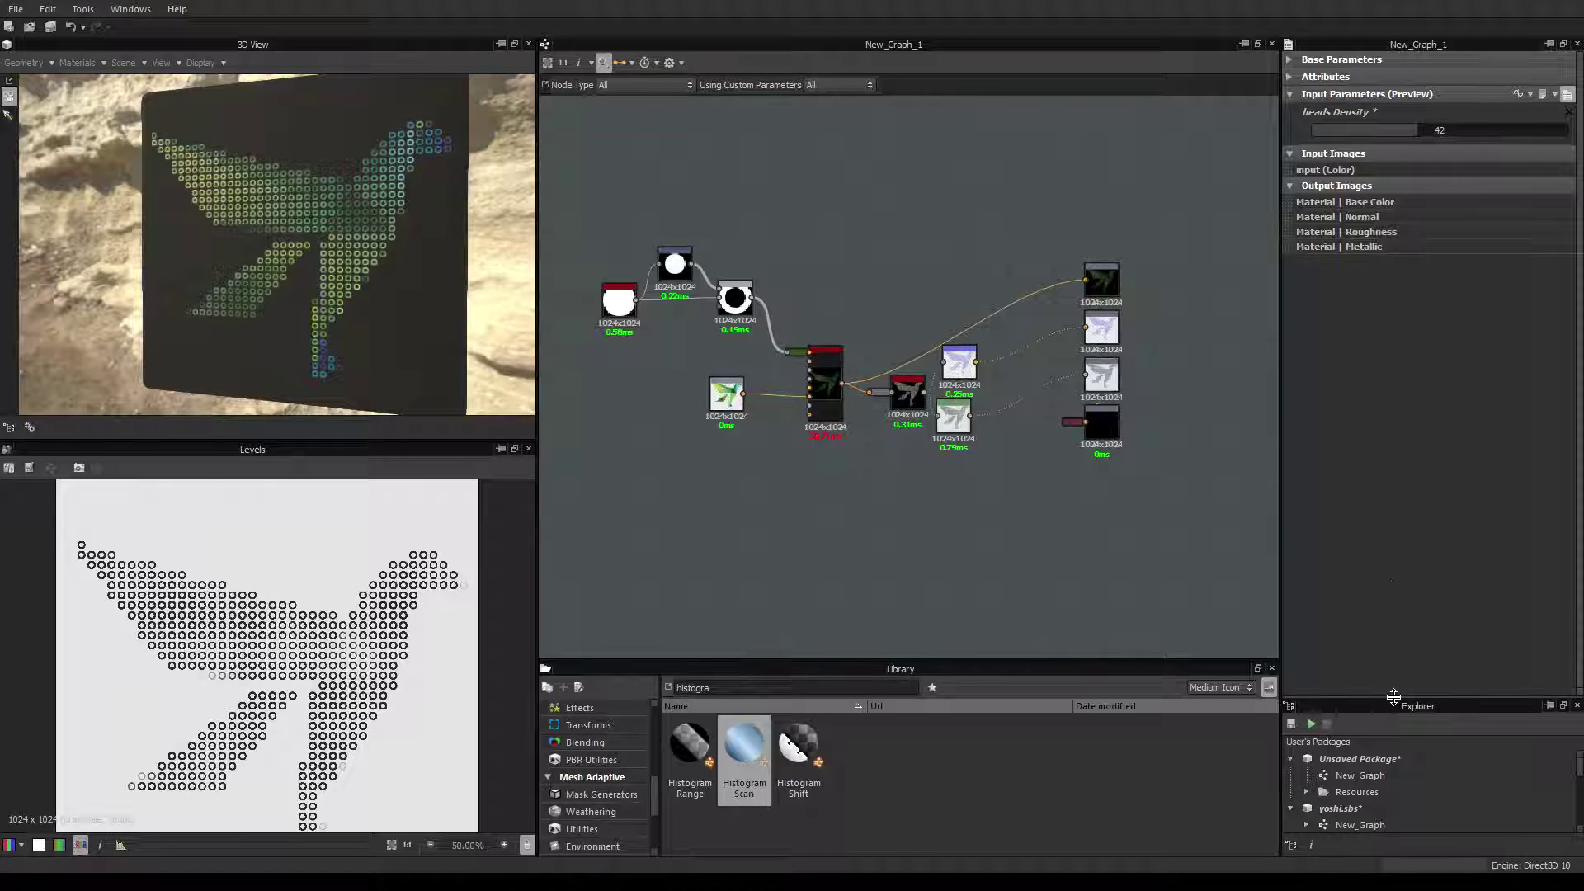
Enlarge the Explorer area and try the YoshiMarioParty9 image on the graph's input node before replacing it with rayman.
{"action": "left_click_drag", "start_coordinate": [1394, 694], "coordinate": [1395, 487]}
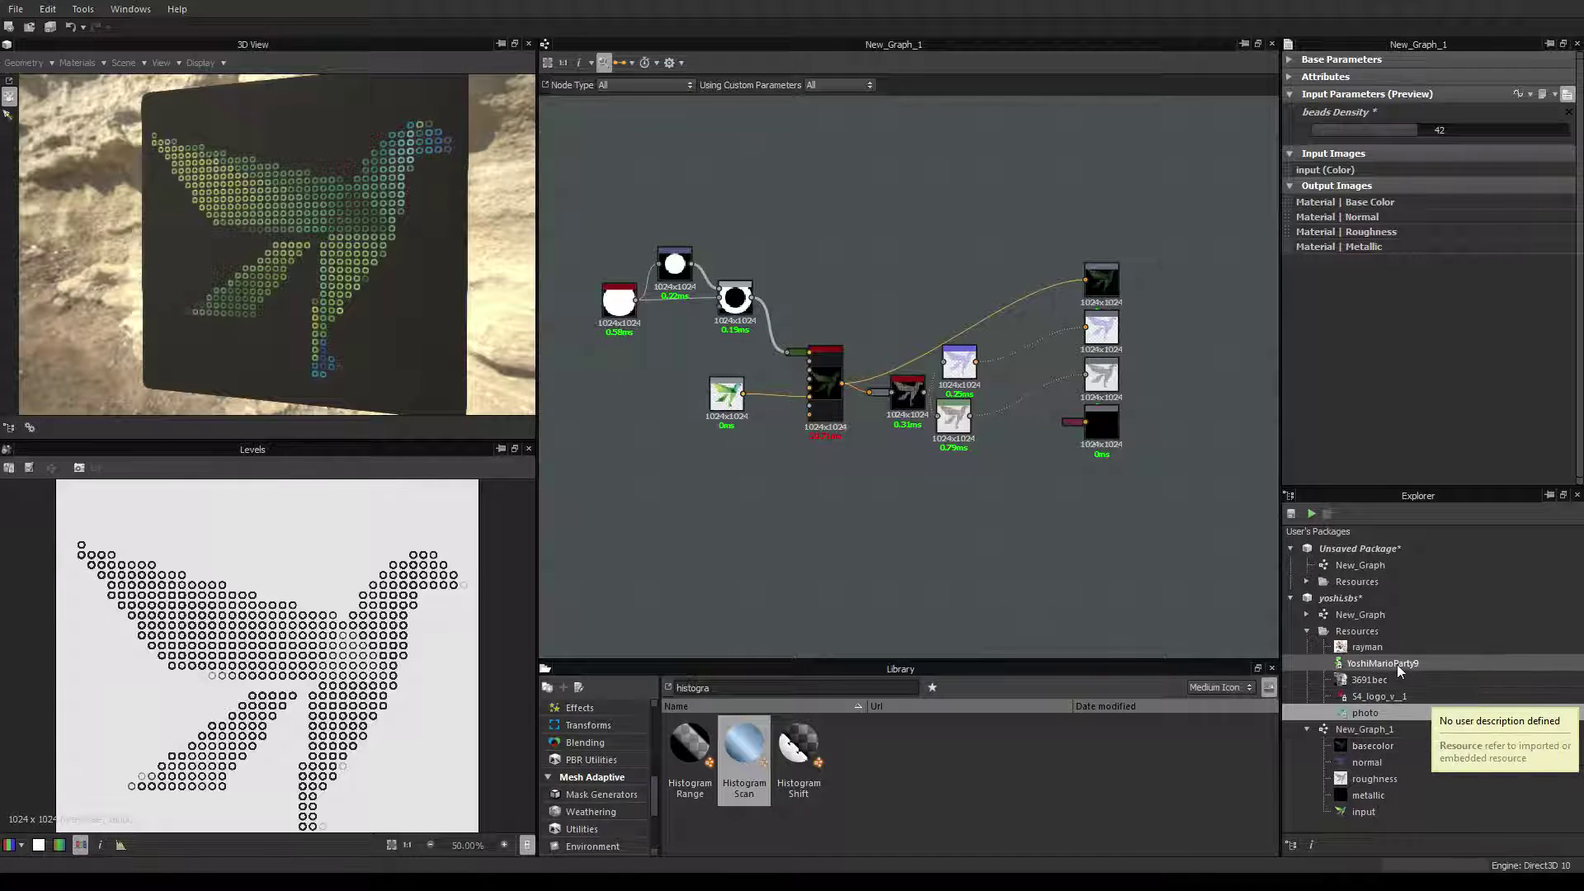
{"action": "left_click_drag", "start_coordinate": [1398, 665], "coordinate": [725, 395]}
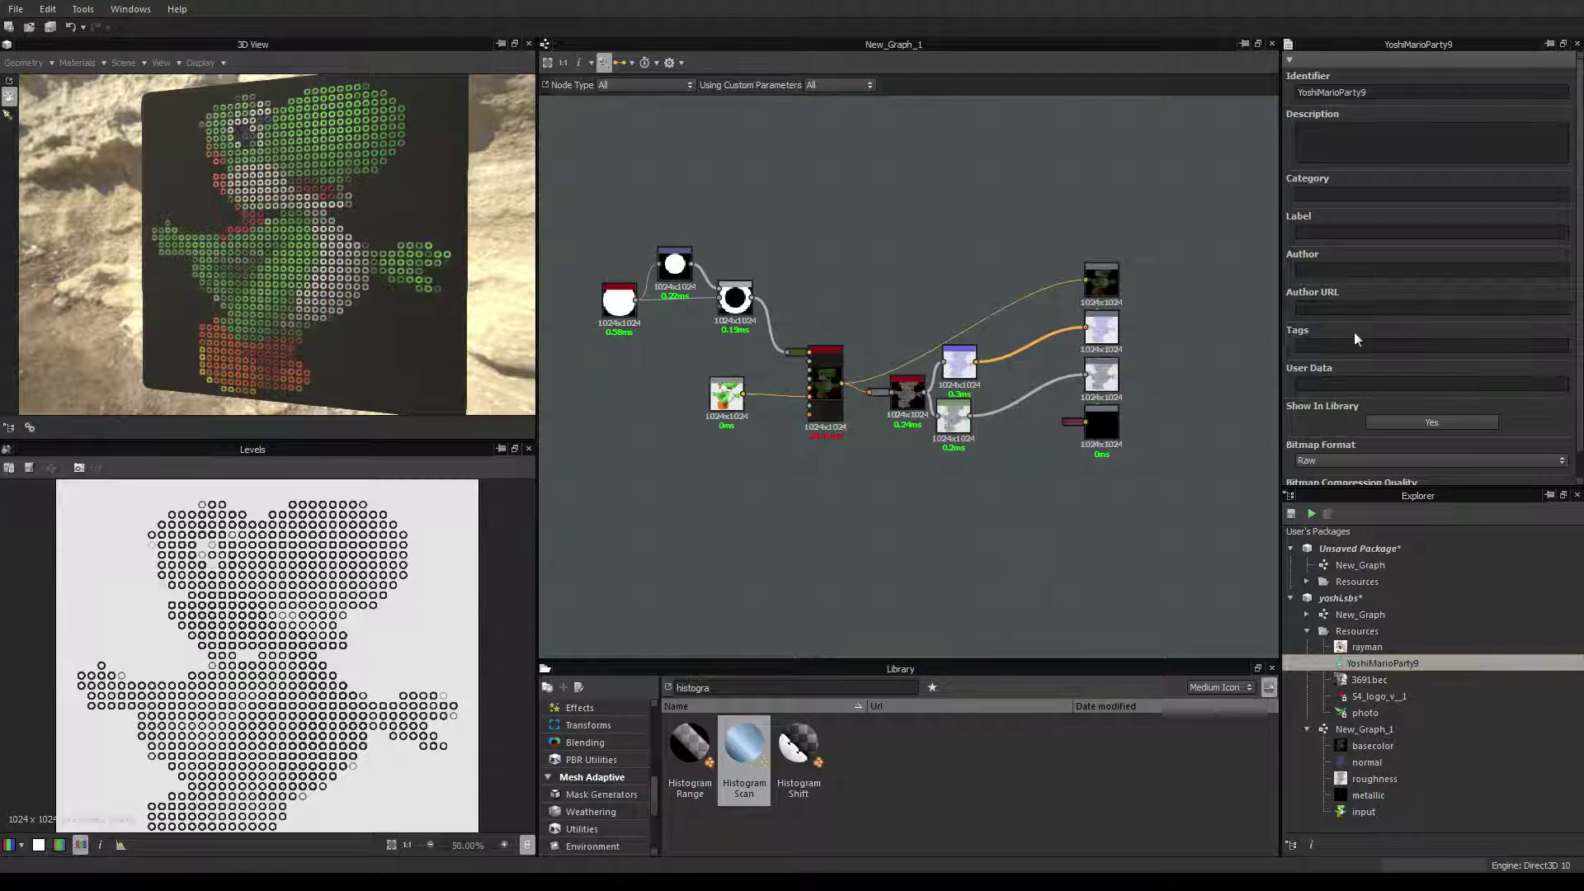
{"action": "left_click_drag", "start_coordinate": [1367, 647], "coordinate": [724, 395]}
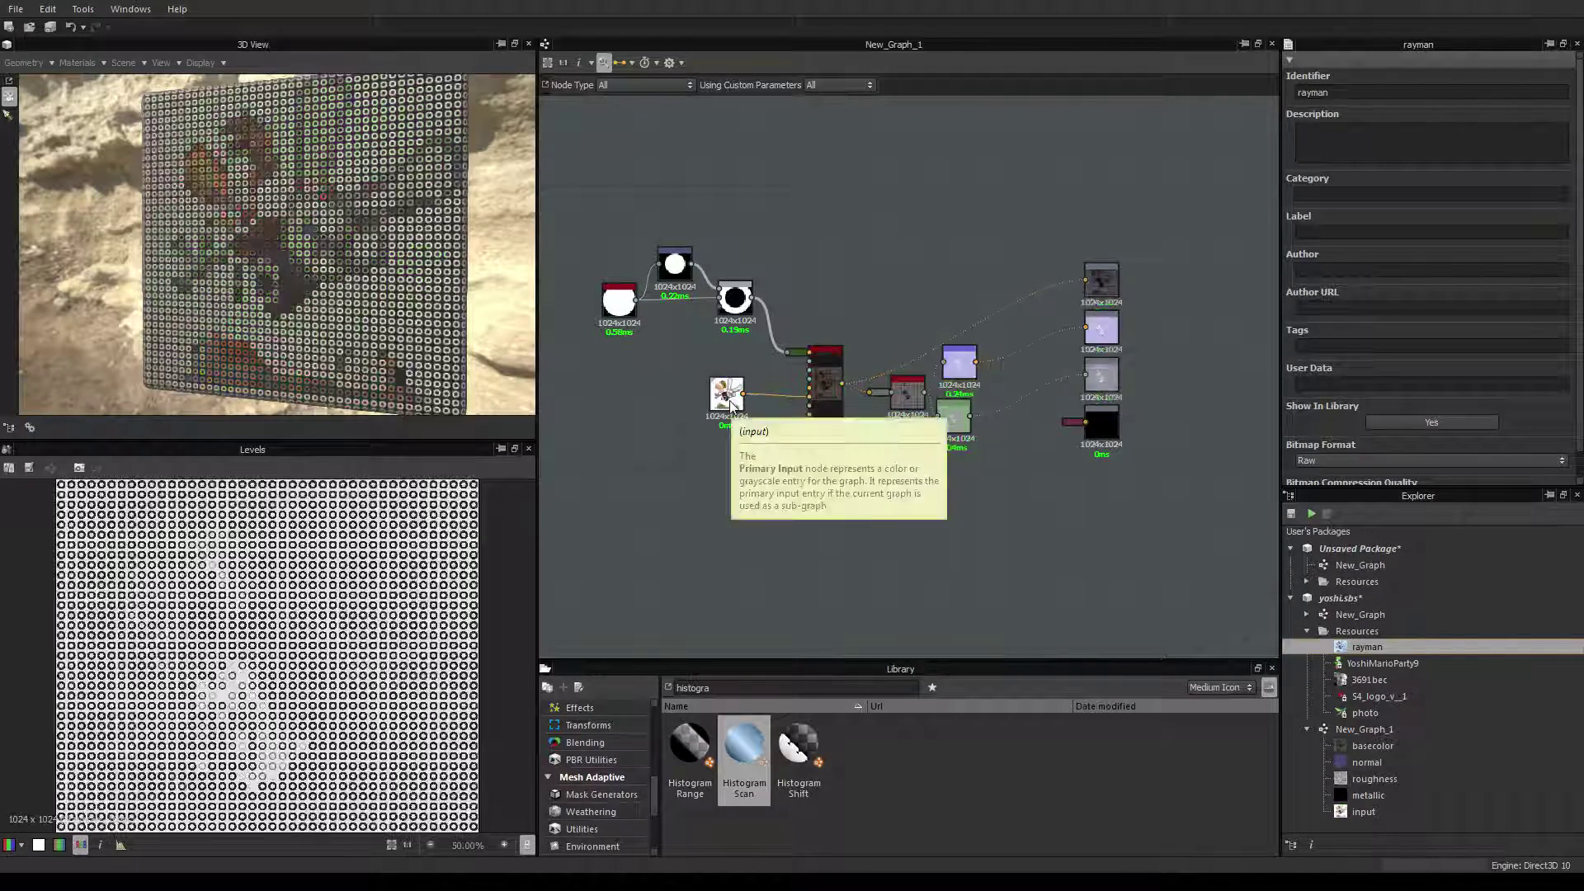
{"action": "left_click_drag", "start_coordinate": [276, 266], "coordinate": [426, 311]}
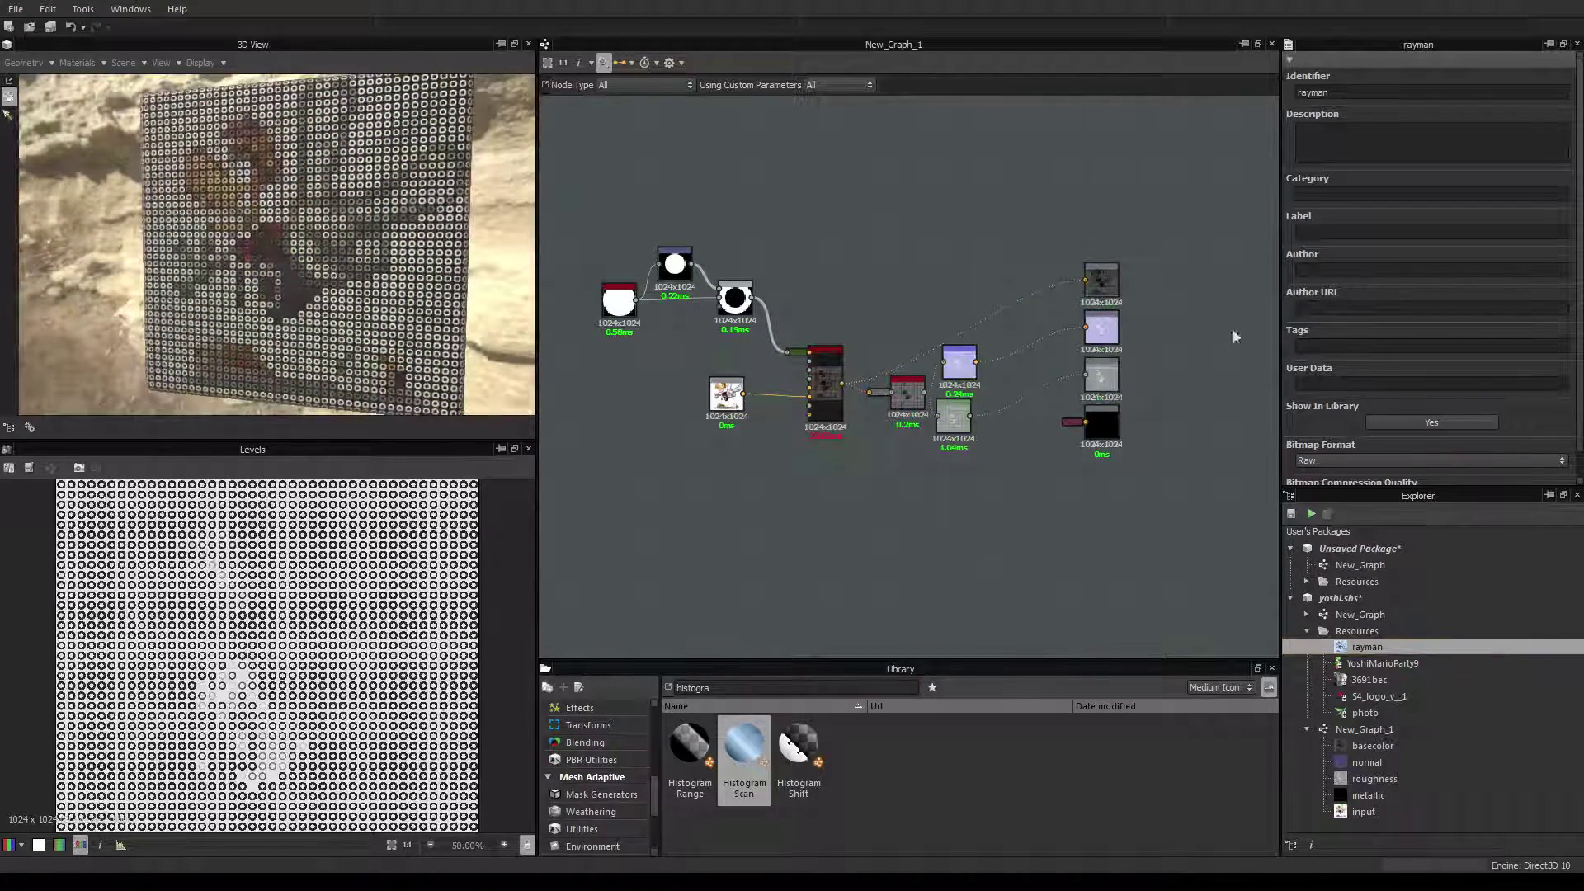
Preview the graph's input parameters and set beads Density to 72.
{"action": "left_click", "coordinate": [1169, 317]}
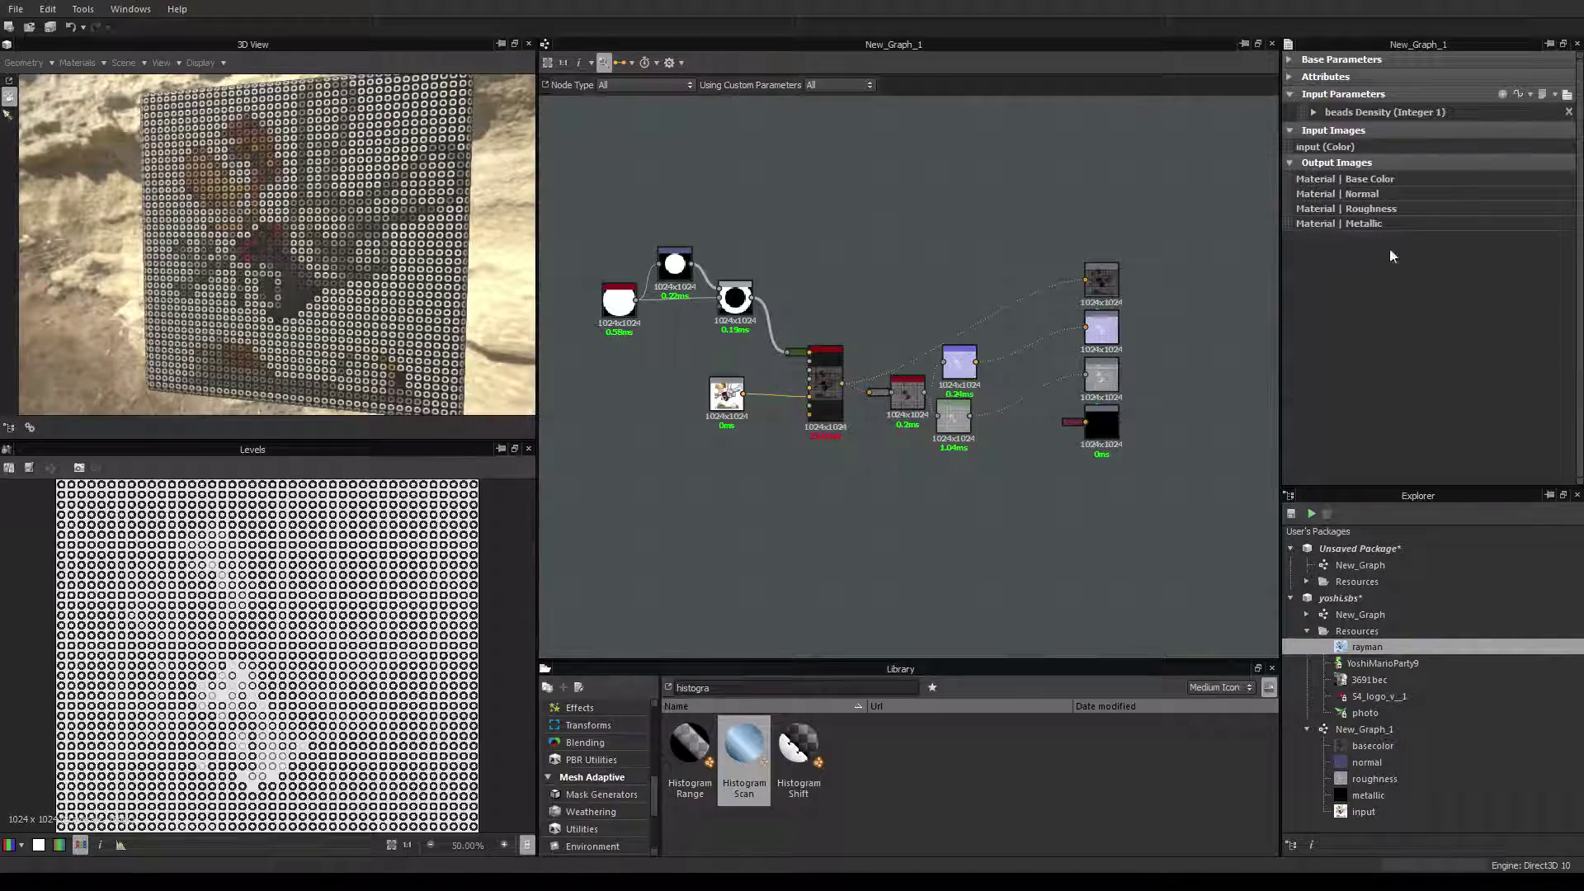
{"action": "left_click", "coordinate": [1567, 95]}
{"action": "left_click_drag", "start_coordinate": [1422, 127], "coordinate": [1495, 130]}
{"action": "left_click_drag", "start_coordinate": [437, 216], "coordinate": [385, 212]}
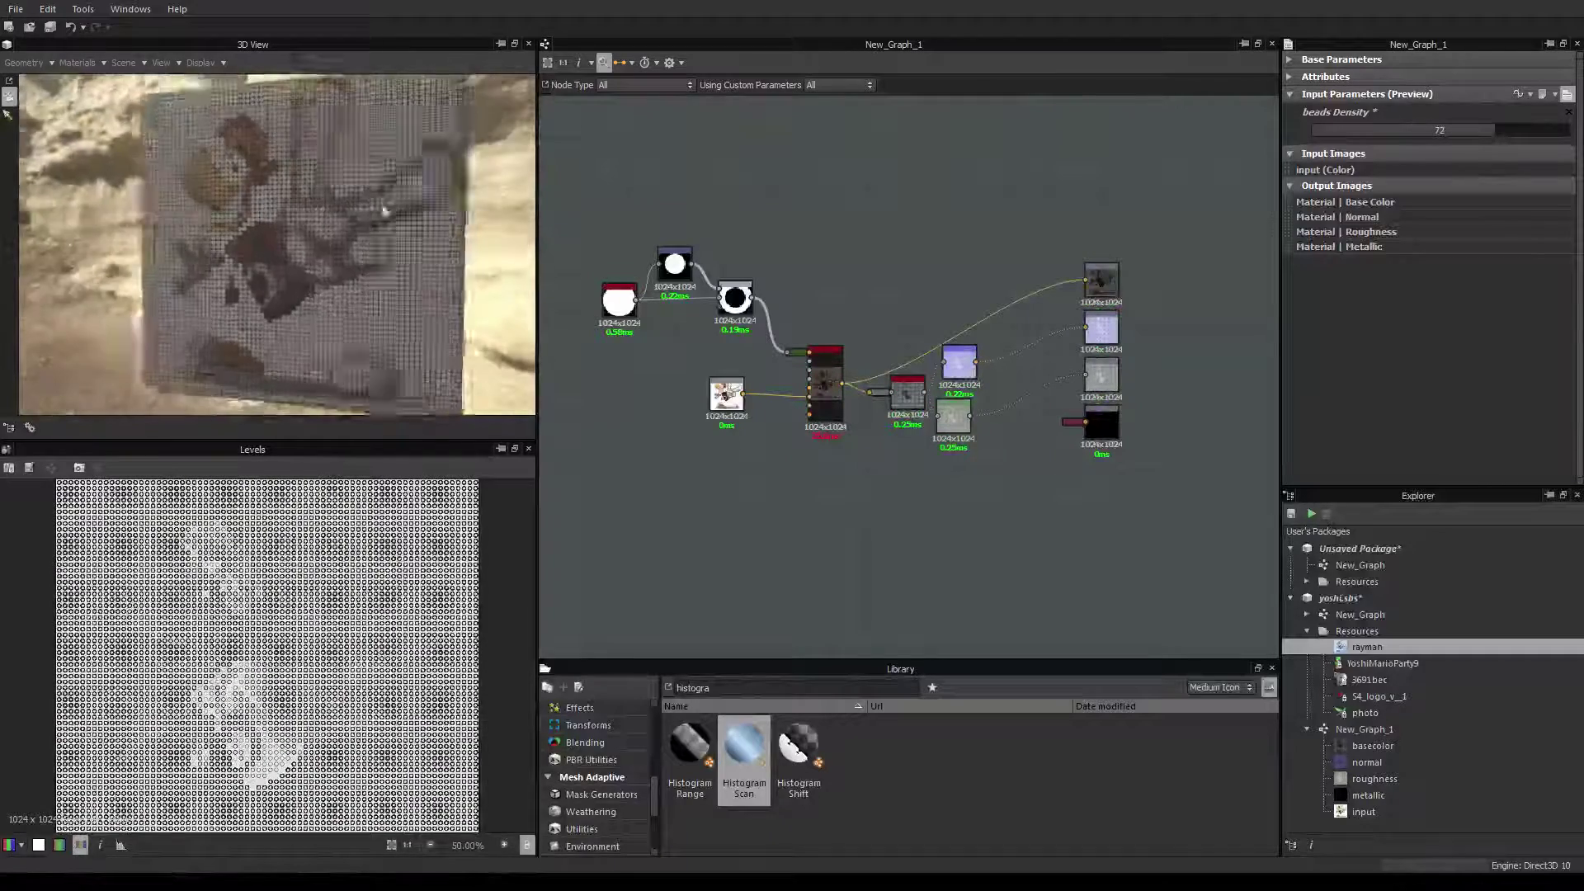
Enlarge the 3D View vertically, shrinking the 2D view, so the beaded panel is shown bigger.
{"action": "right_click_drag", "start_coordinate": [385, 212], "coordinate": [389, 453]}
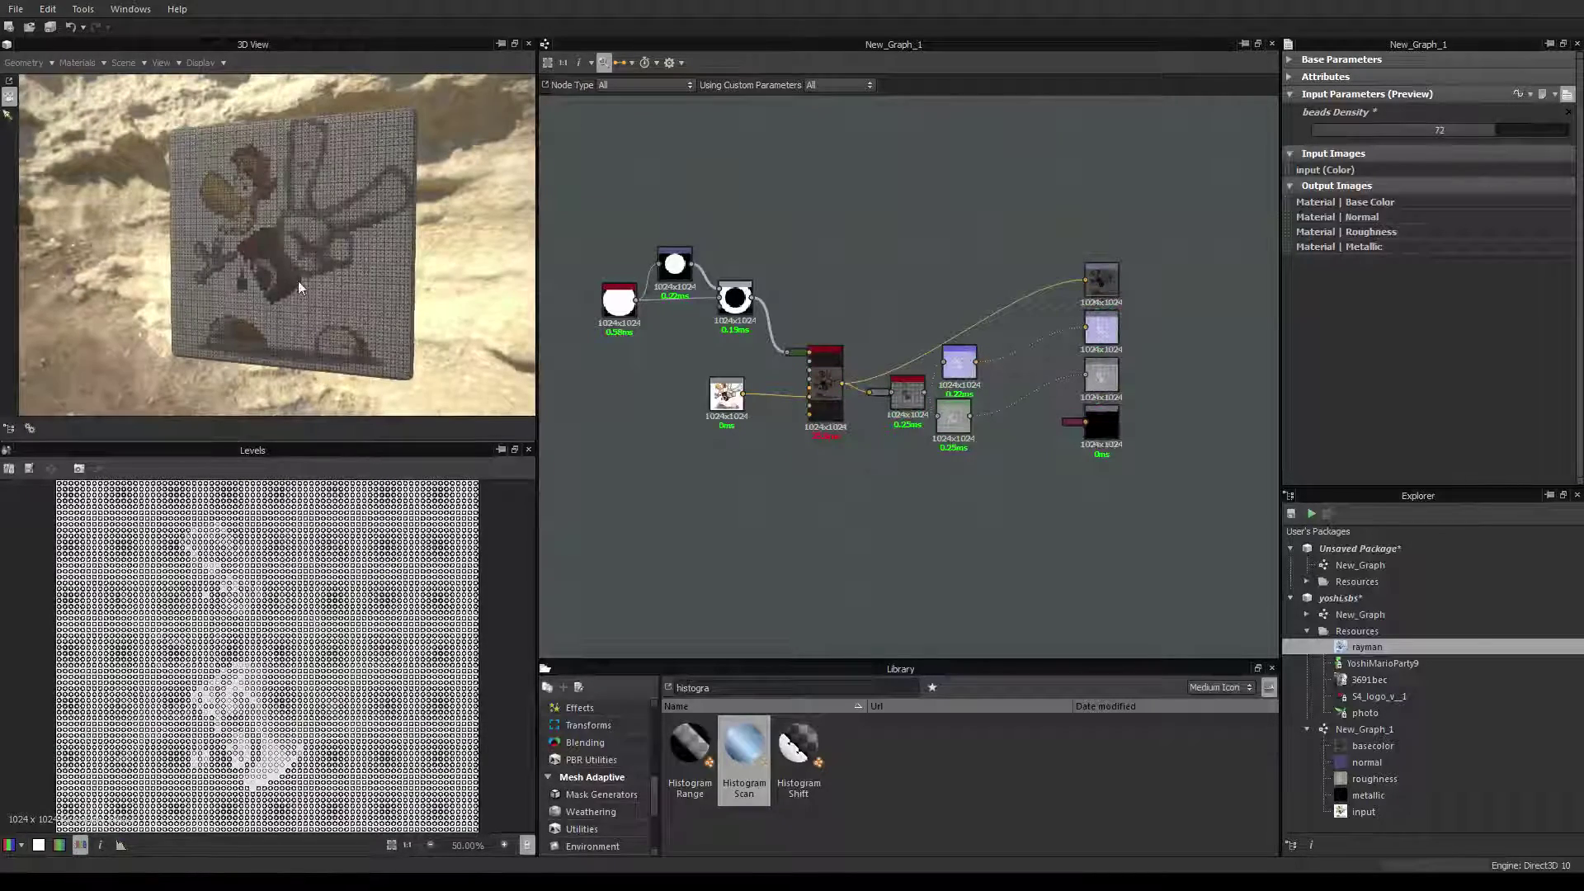
{"action": "left_click_drag", "start_coordinate": [299, 573], "coordinate": [302, 645]}
{"action": "right_click_drag", "start_coordinate": [319, 375], "coordinate": [325, 361]}
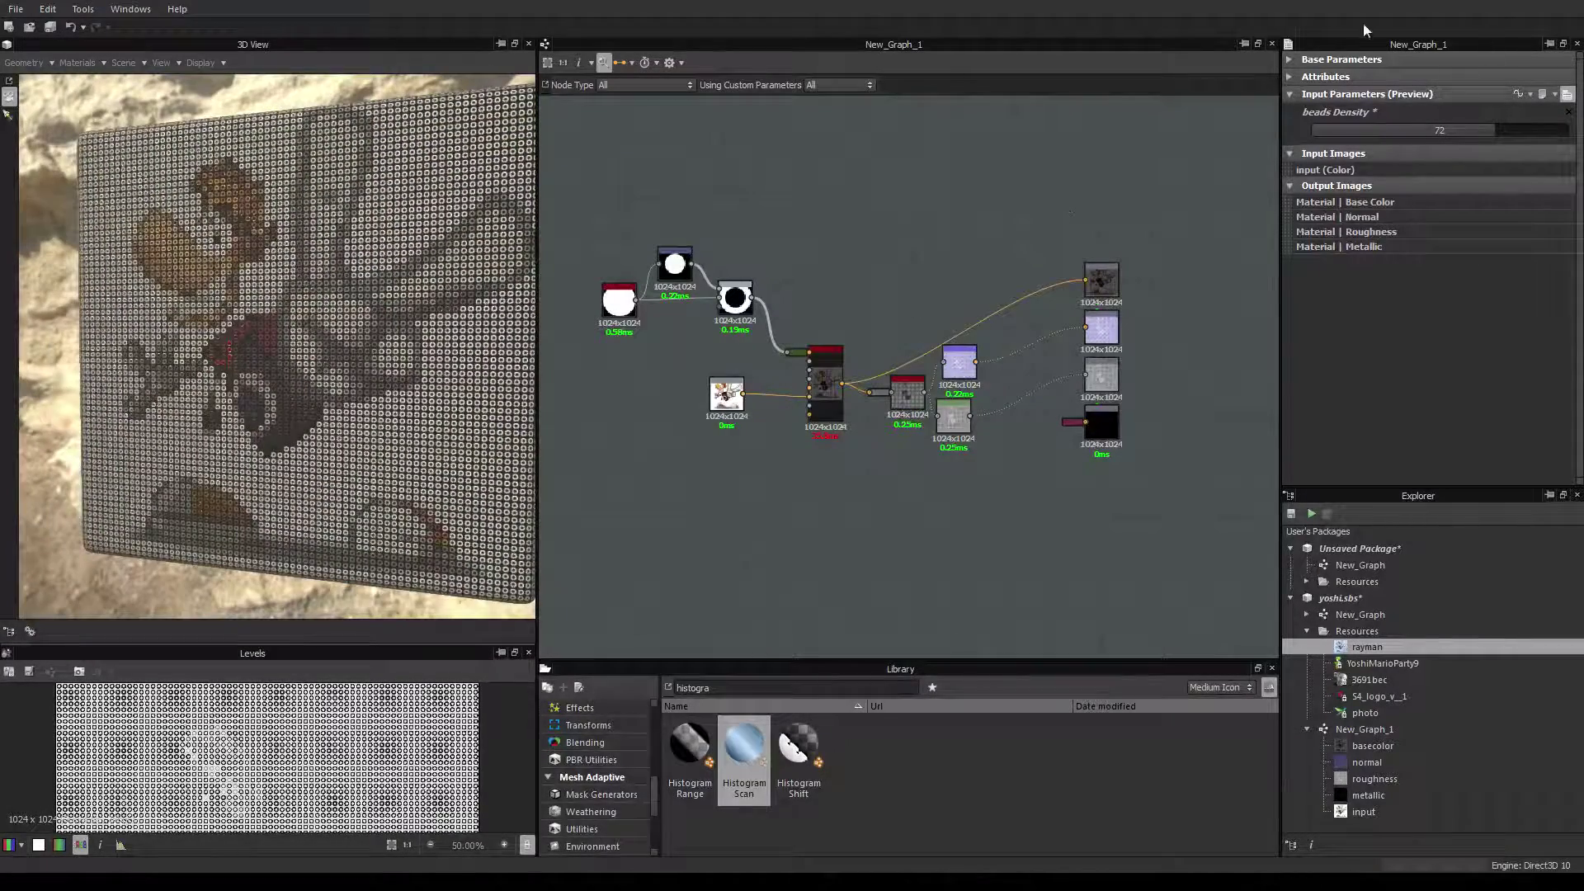
Raise the graph's Output Size width and height to 3 (Parent x 8) and check the ring sharpness in 3D.
{"action": "left_click", "coordinate": [1320, 60]}
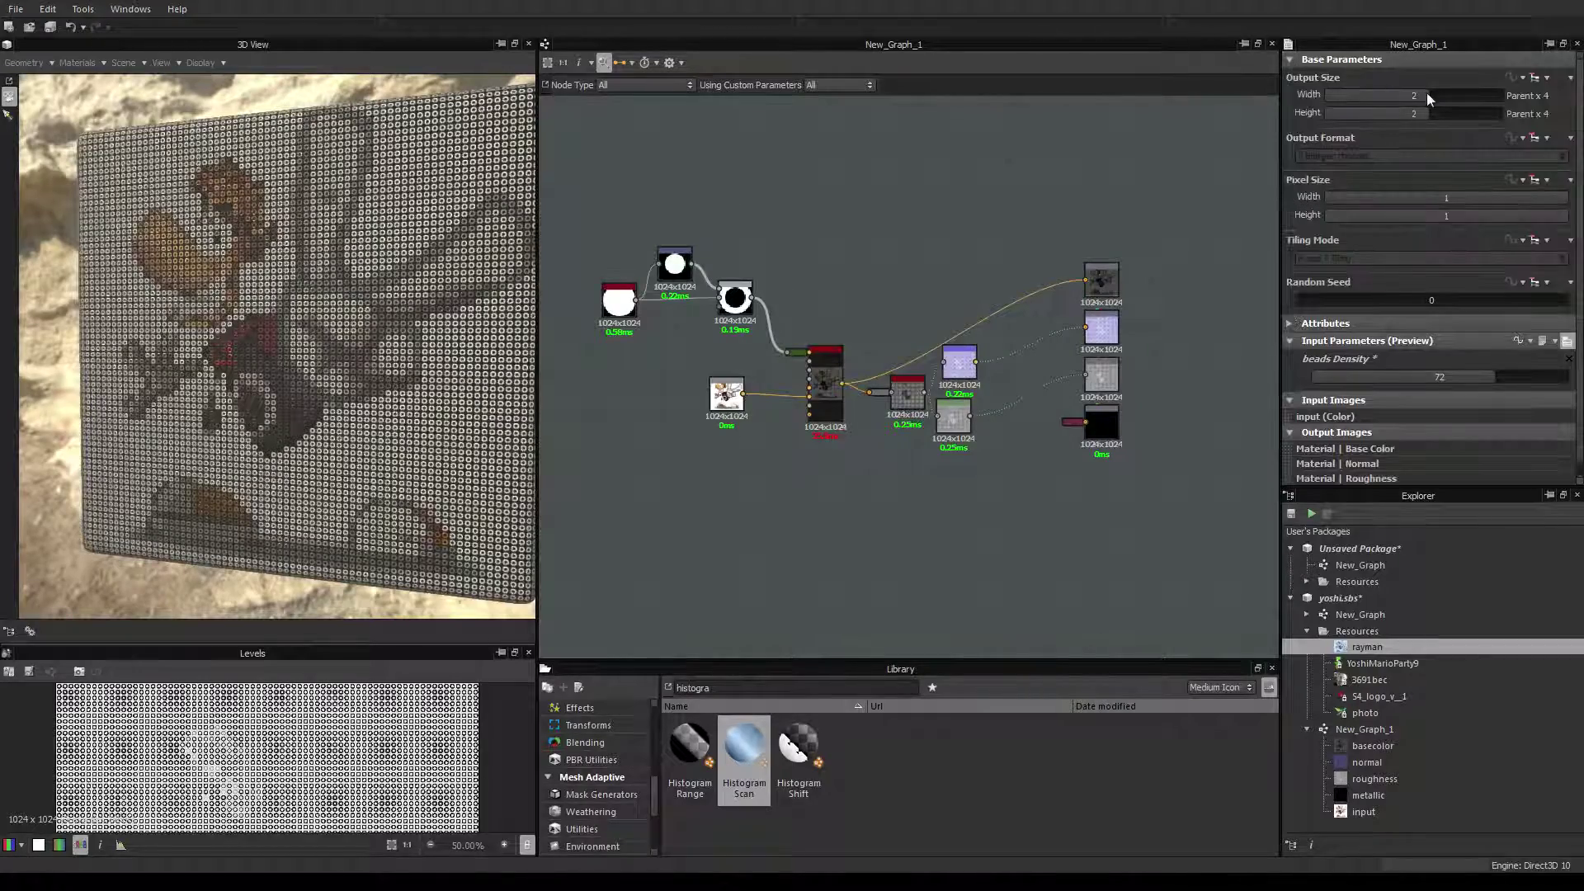
{"action": "left_click_drag", "start_coordinate": [1427, 95], "coordinate": [1433, 95]}
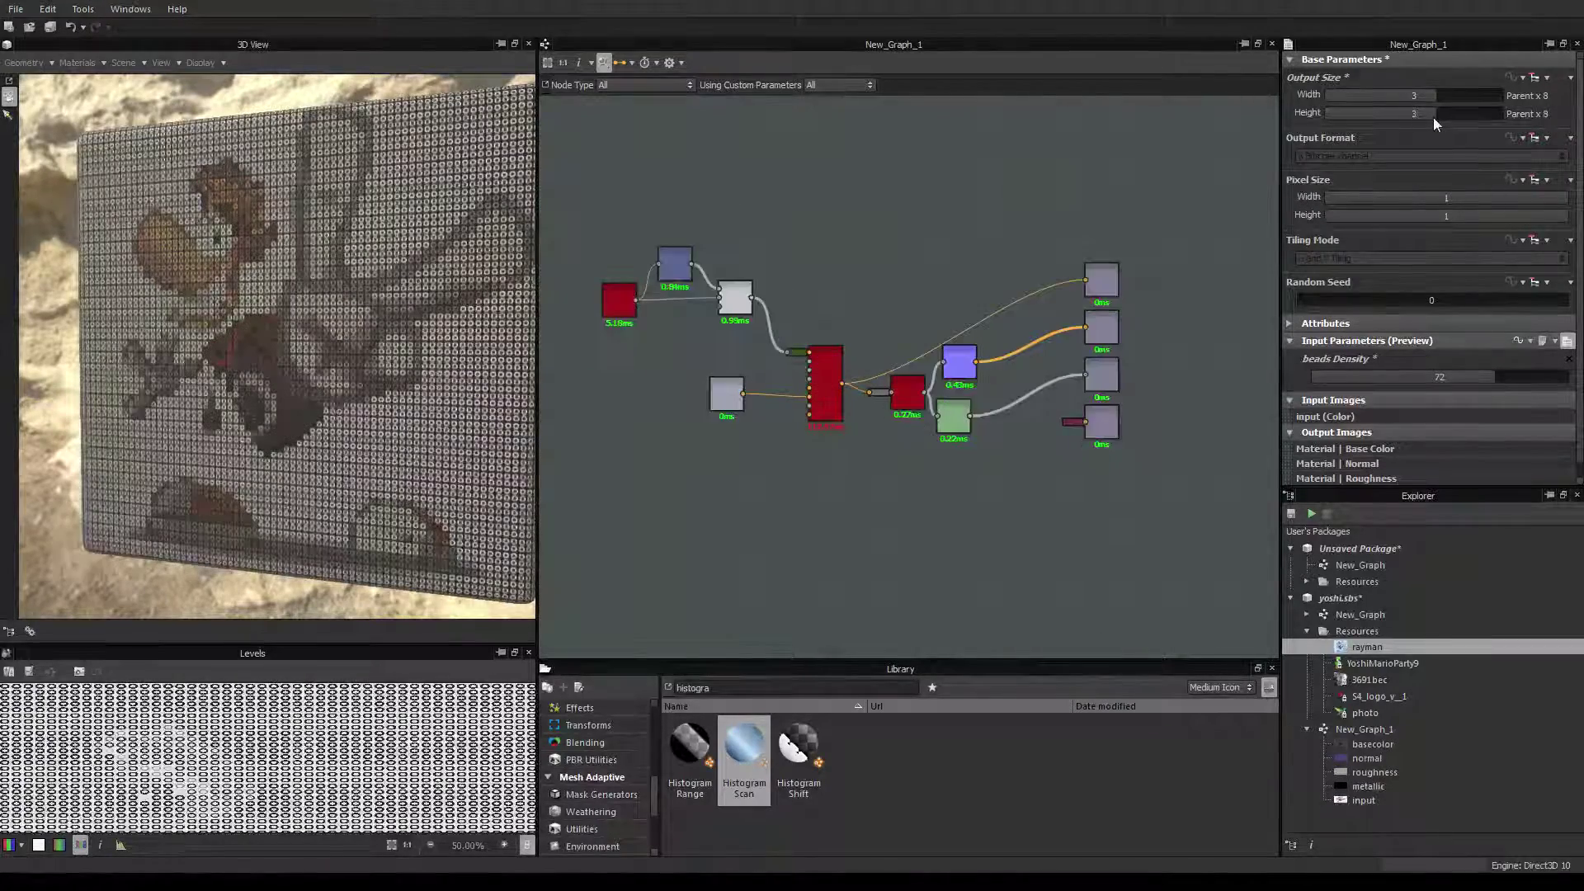
{"action": "scroll", "coordinate": [402, 329], "scroll_direction": "up", "scroll_amount": 10}
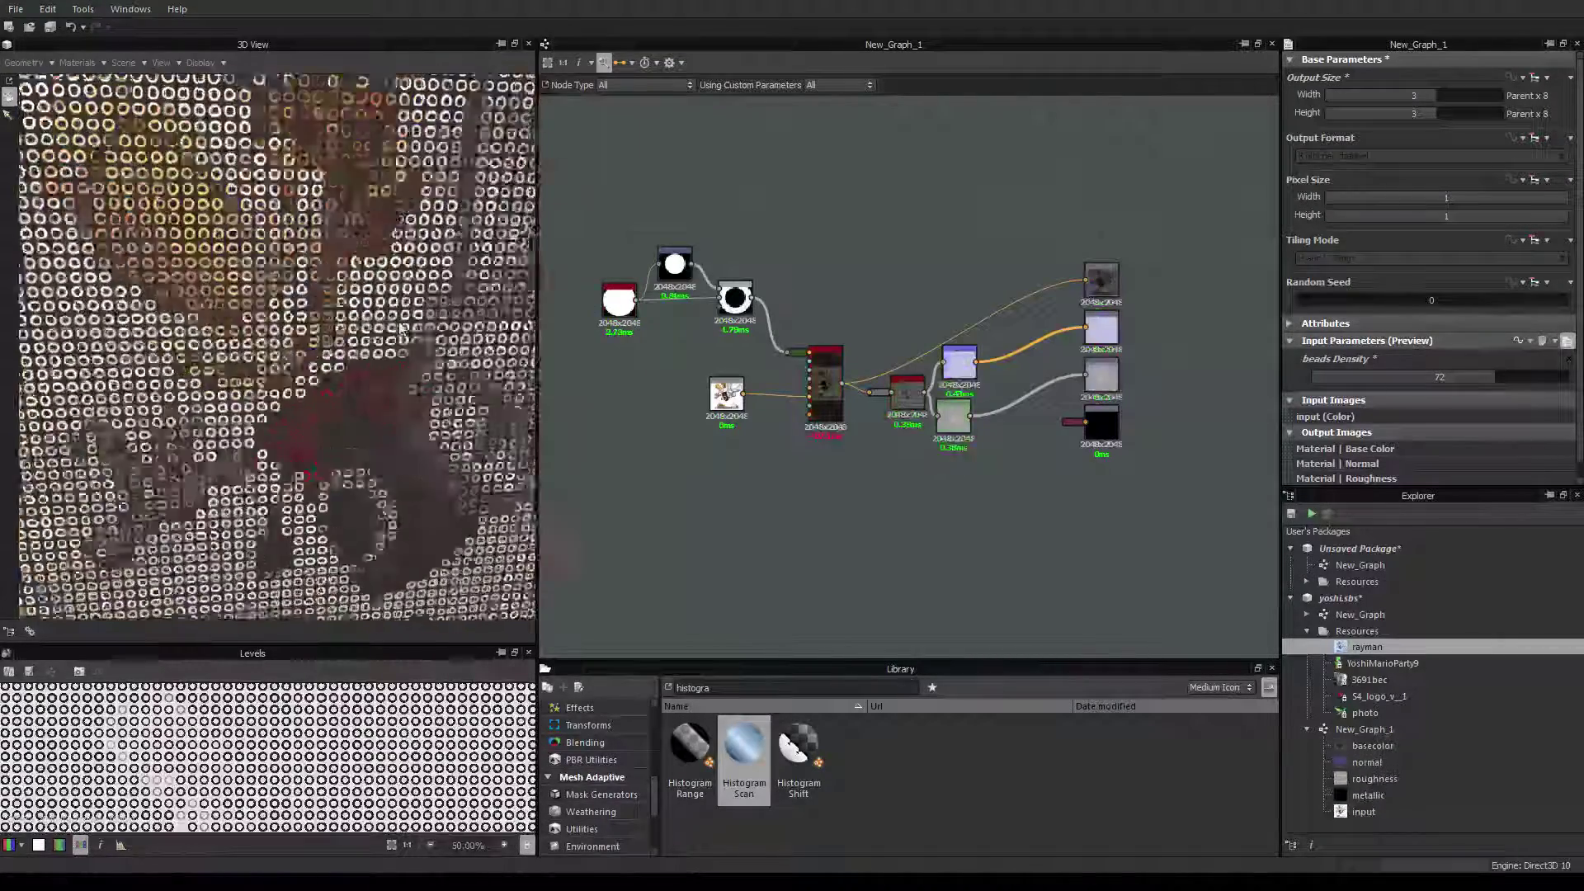
{"action": "scroll", "coordinate": [401, 328], "scroll_direction": "down", "scroll_amount": 10}
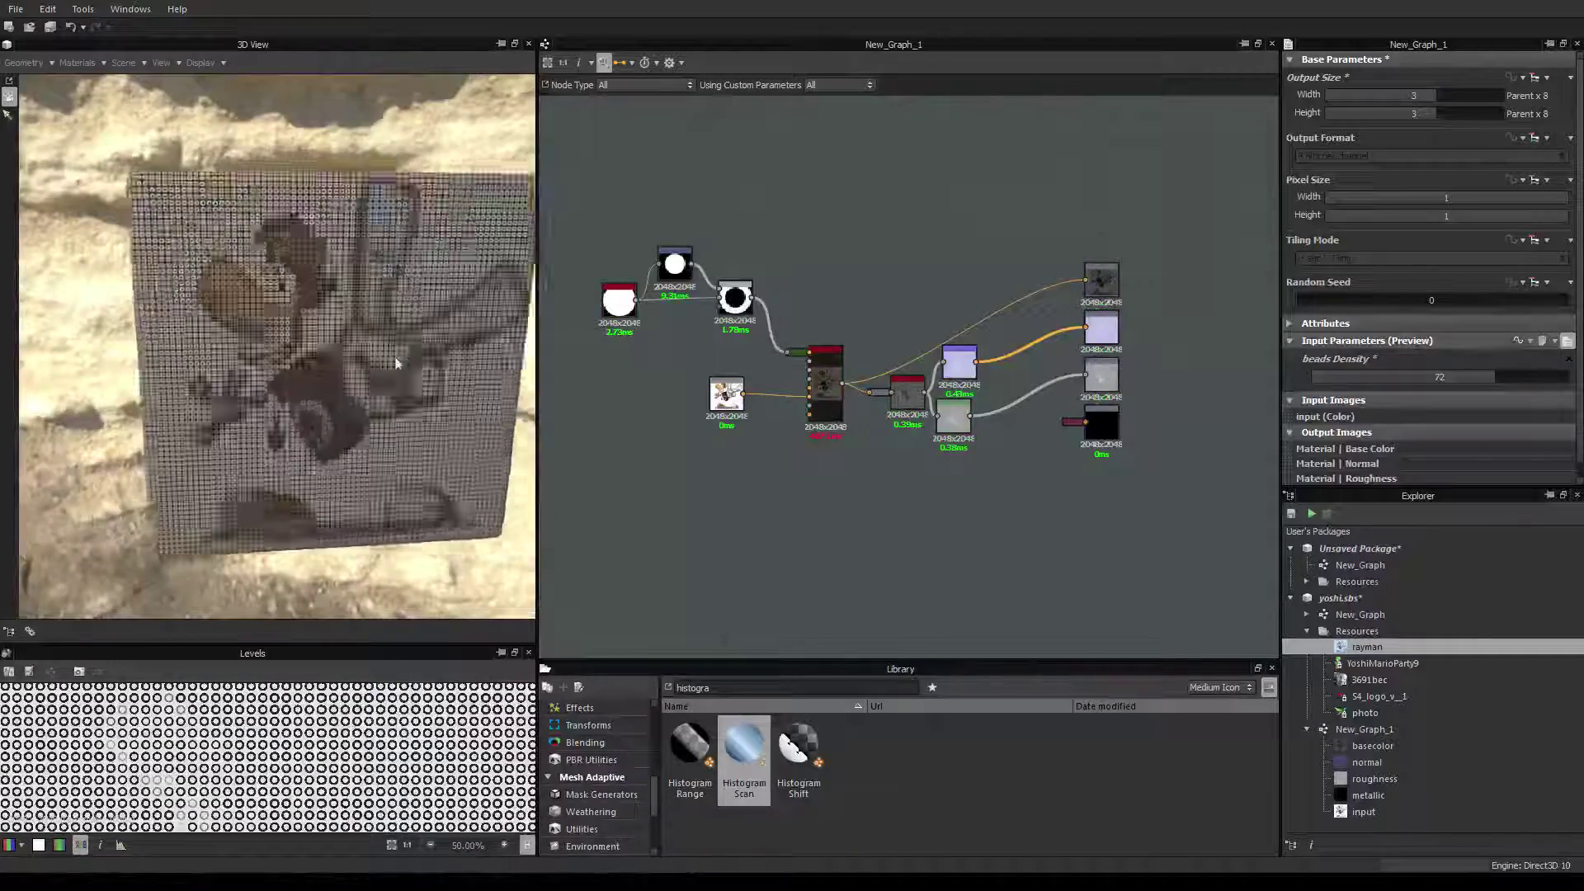
{"action": "scroll", "coordinate": [398, 357], "scroll_direction": "up", "scroll_amount": 10}
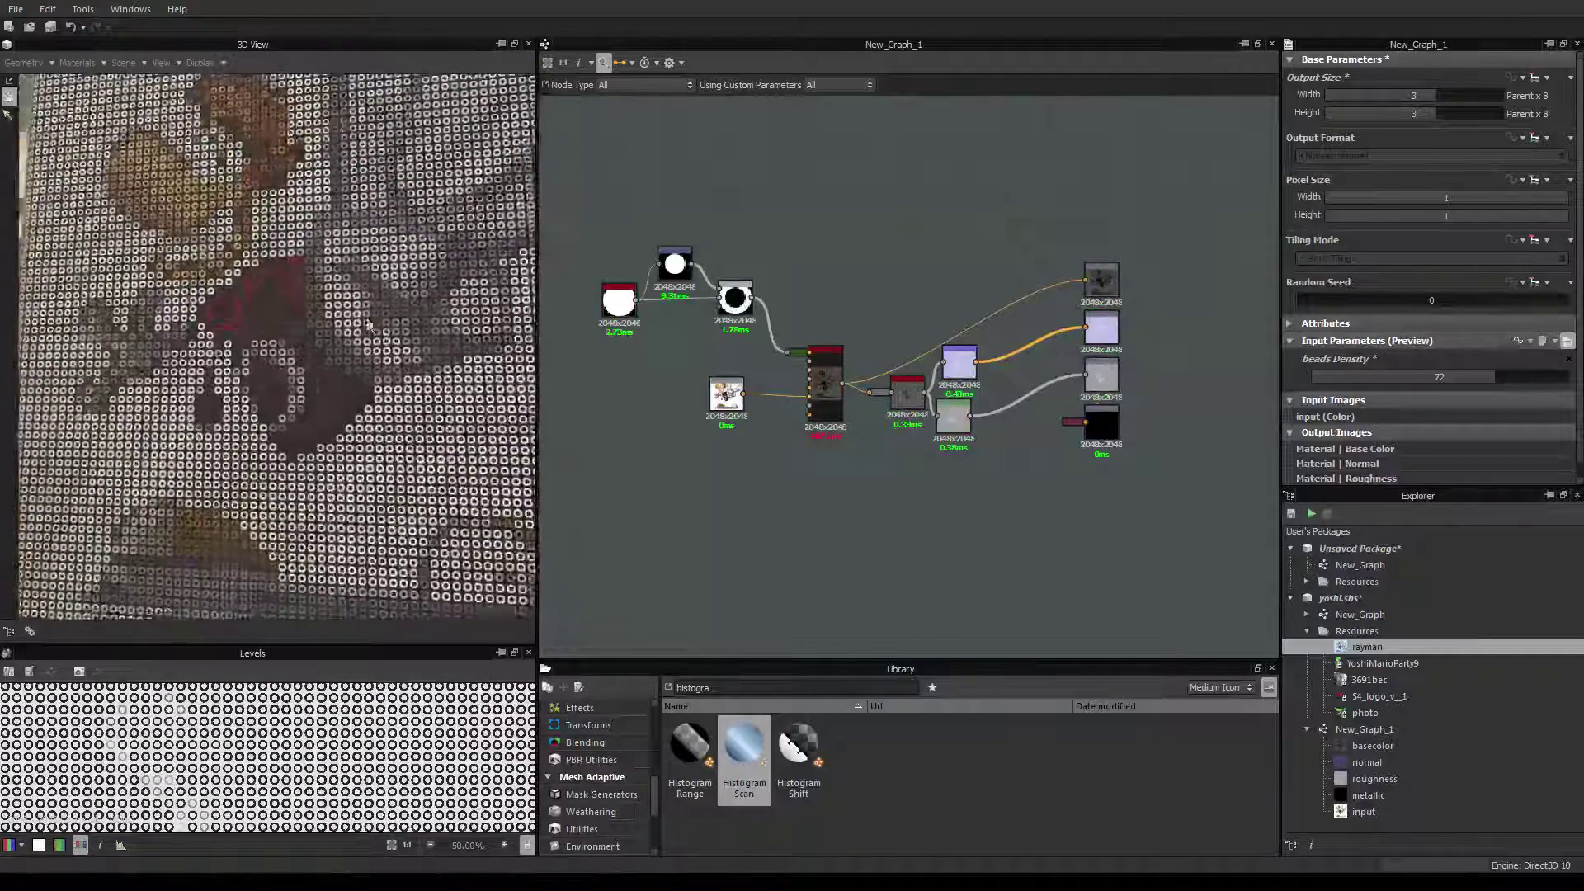
{"action": "scroll", "coordinate": [376, 328], "scroll_direction": "up", "scroll_amount": 4}
{"action": "scroll", "coordinate": [355, 335], "scroll_direction": "down", "scroll_amount": 3}
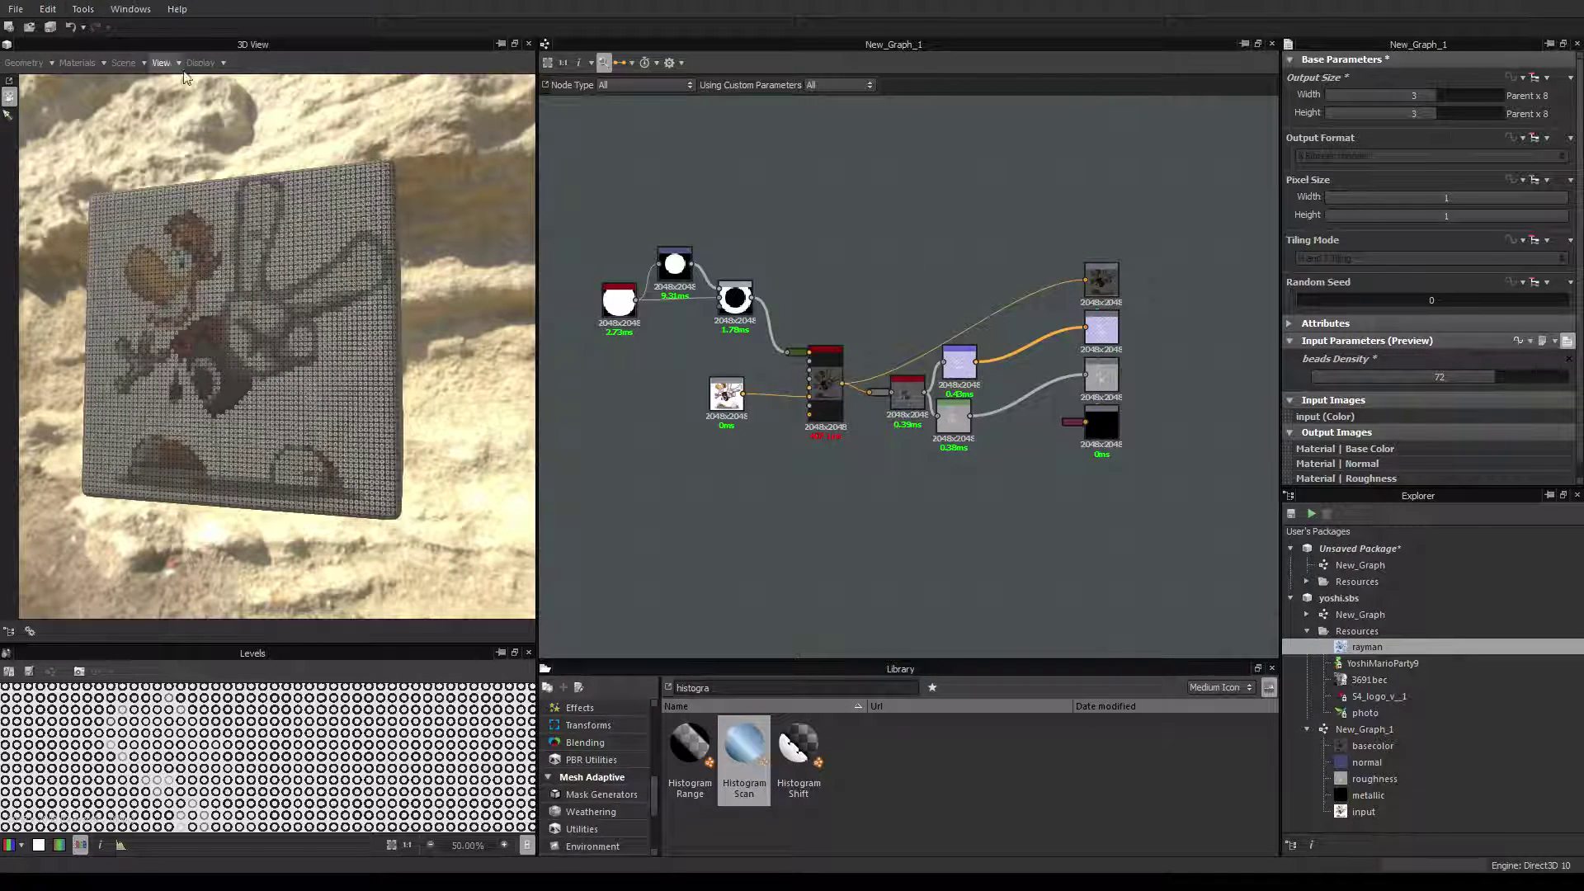
{"action": "left_click", "coordinate": [1376, 549]}
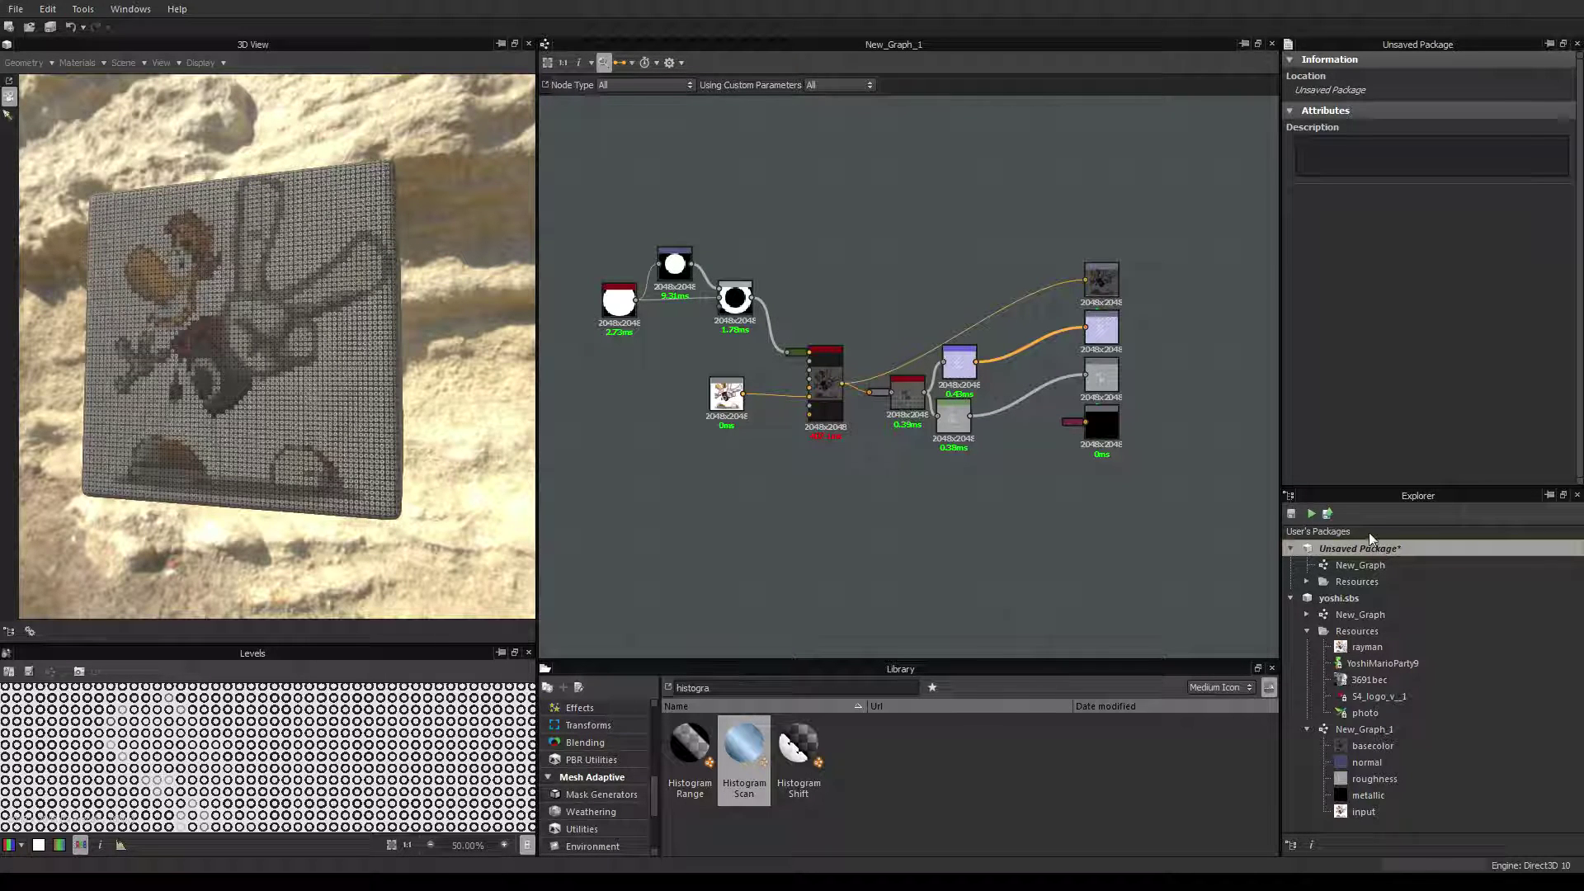
{"action": "key", "text": "ctrl+s"}
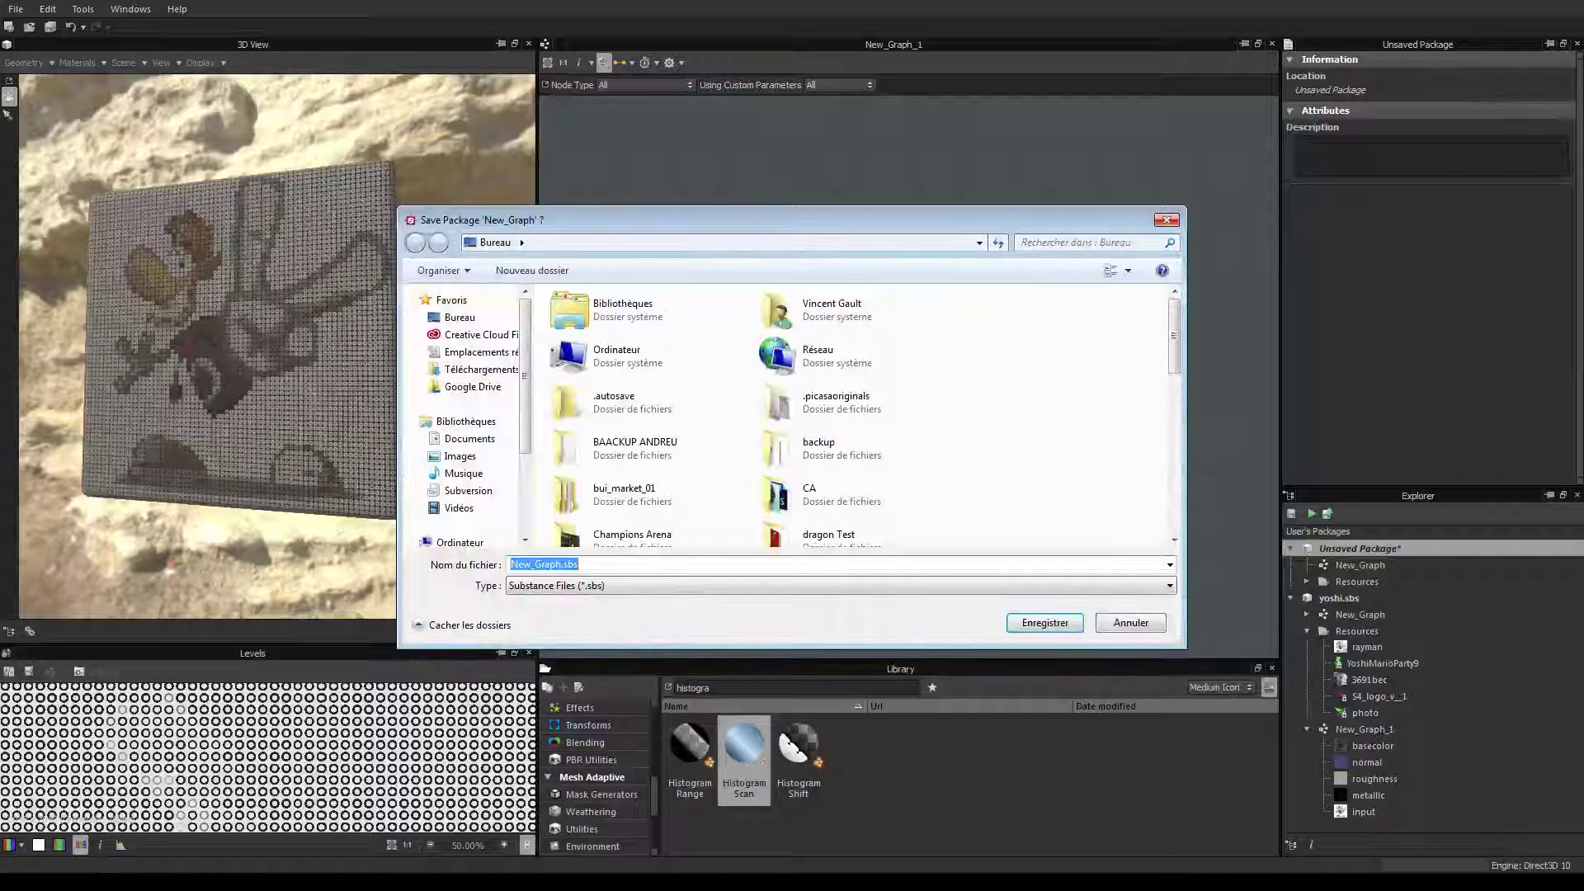
{"action": "left_click", "coordinate": [1167, 221]}
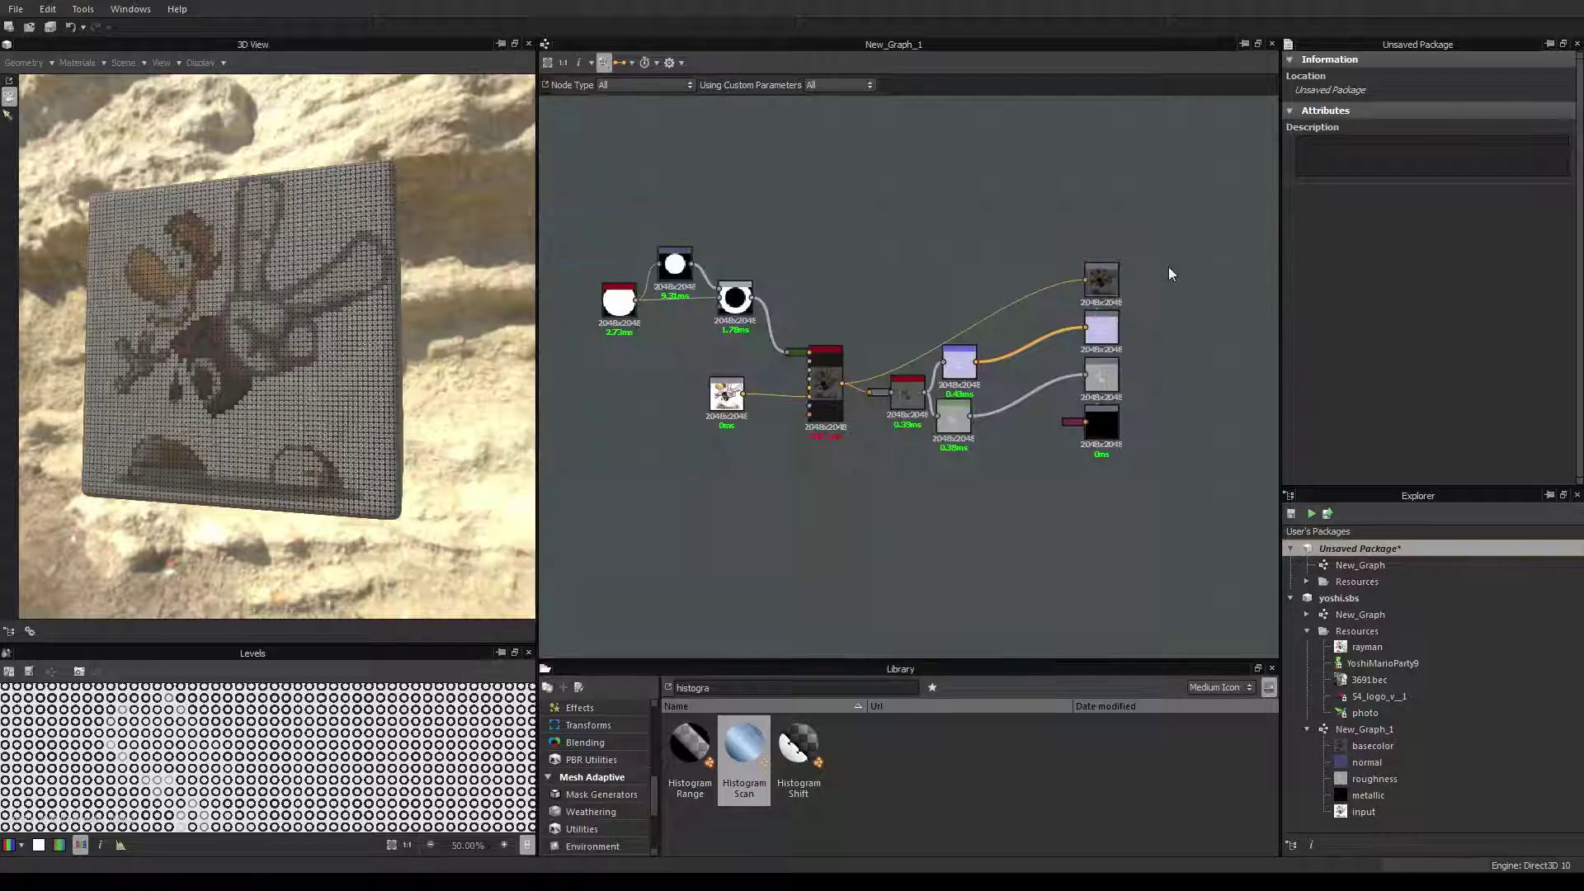
Bring up the Substance Archive publishing dialog for the yoshi.sbs package and dismiss it without publishing.
{"action": "left_click", "coordinate": [1350, 594]}
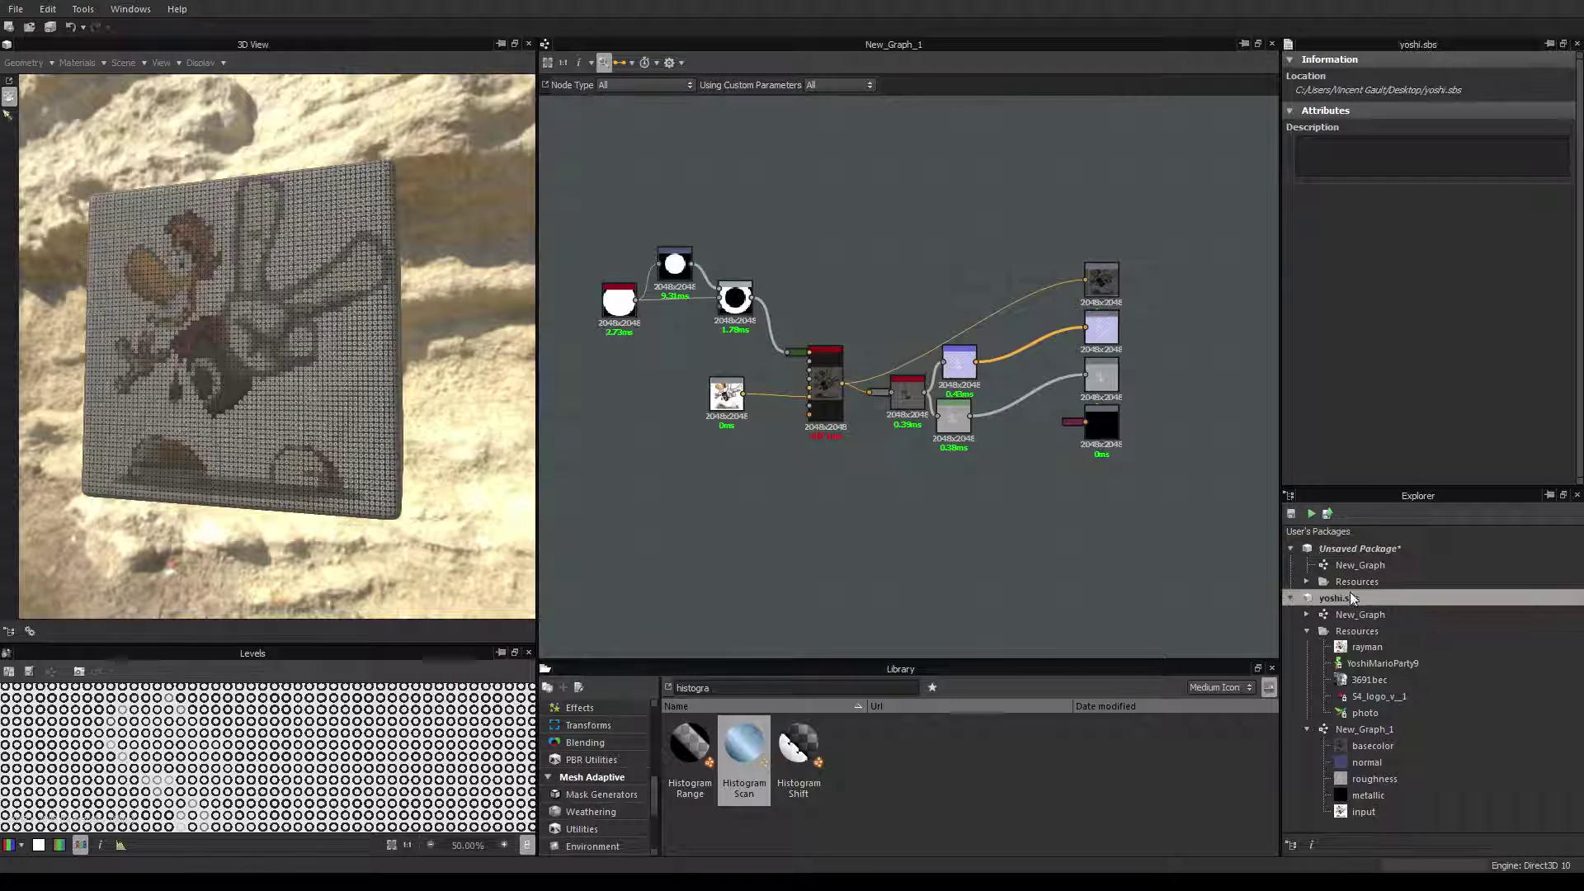
{"action": "left_click", "coordinate": [1327, 513]}
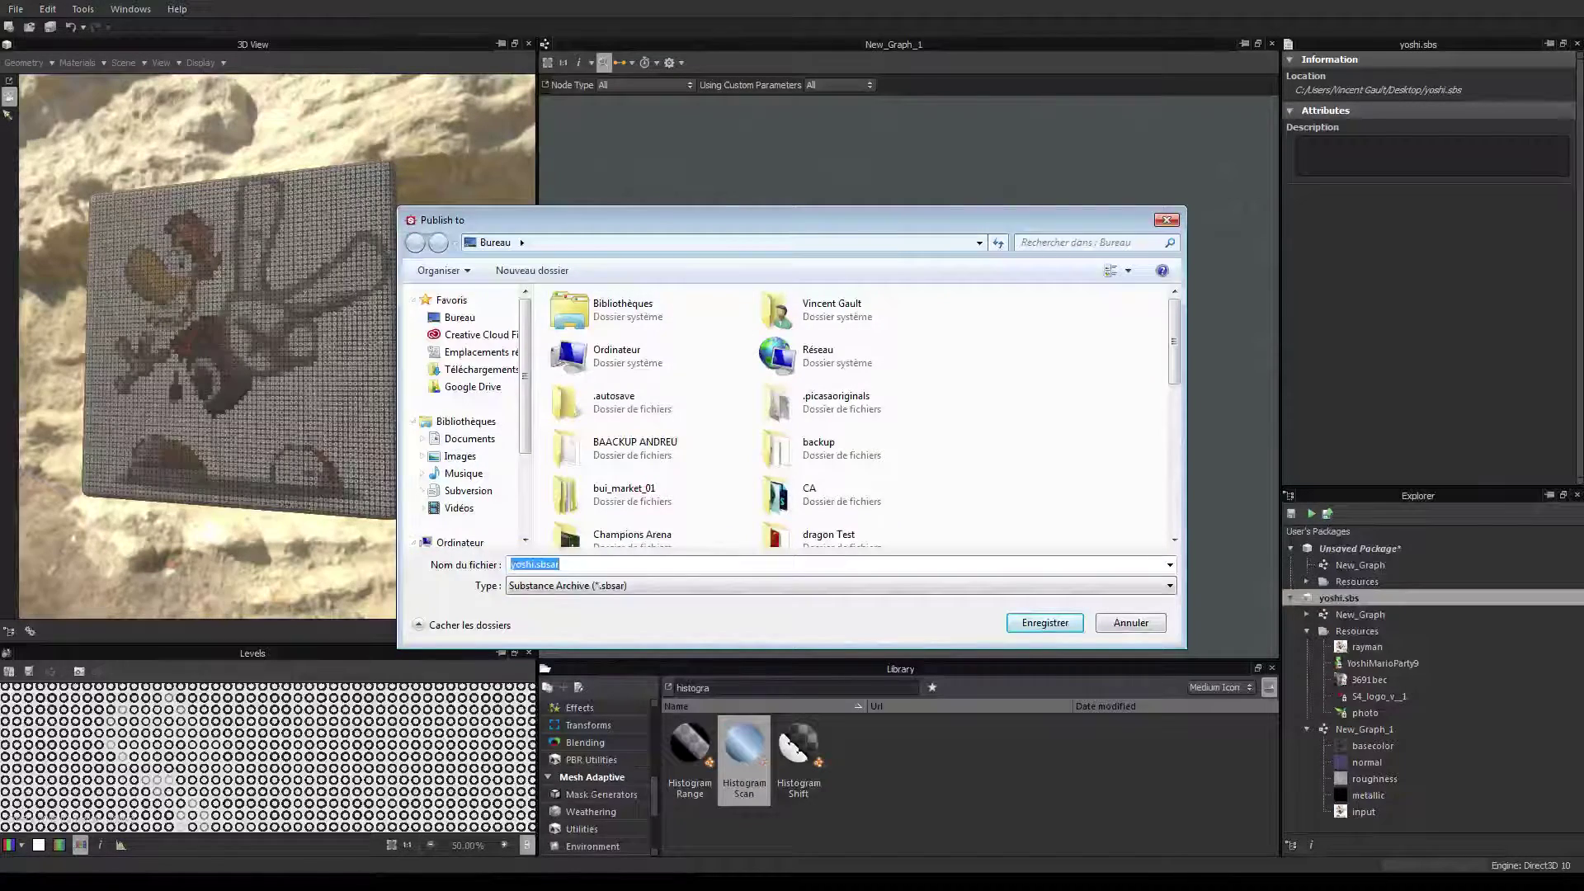
{"action": "left_click", "coordinate": [1166, 221]}
Set beads Density to 44 in the graph's parameter preview and assign the YoshiMarioParty9 image to the input node.
{"action": "left_click_drag", "start_coordinate": [252, 254], "coordinate": [281, 297]}
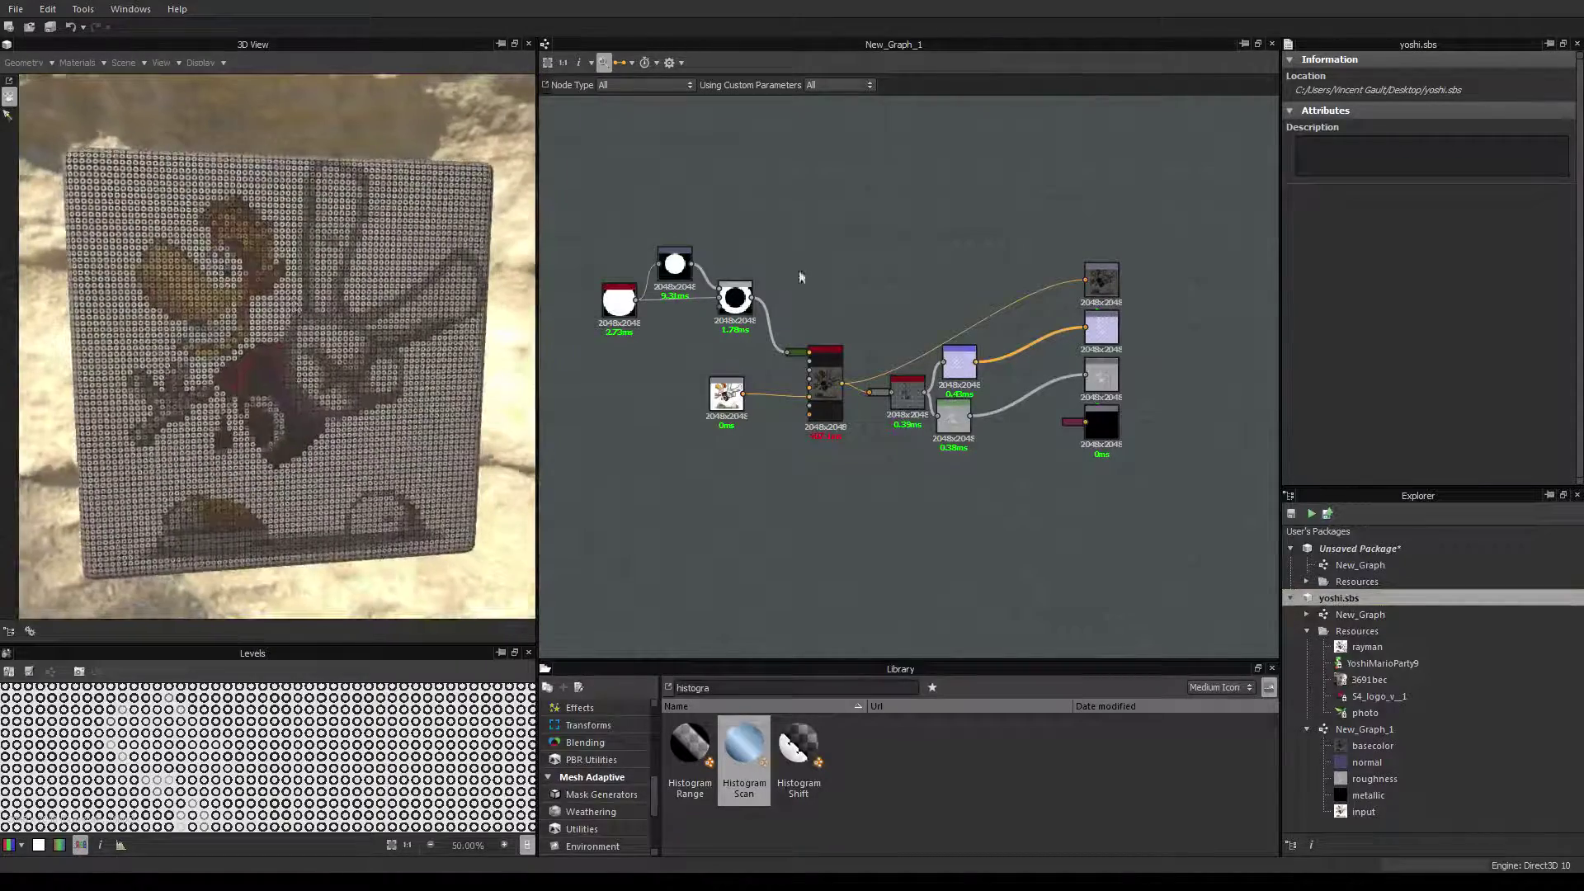
{"action": "left_click", "coordinate": [889, 272]}
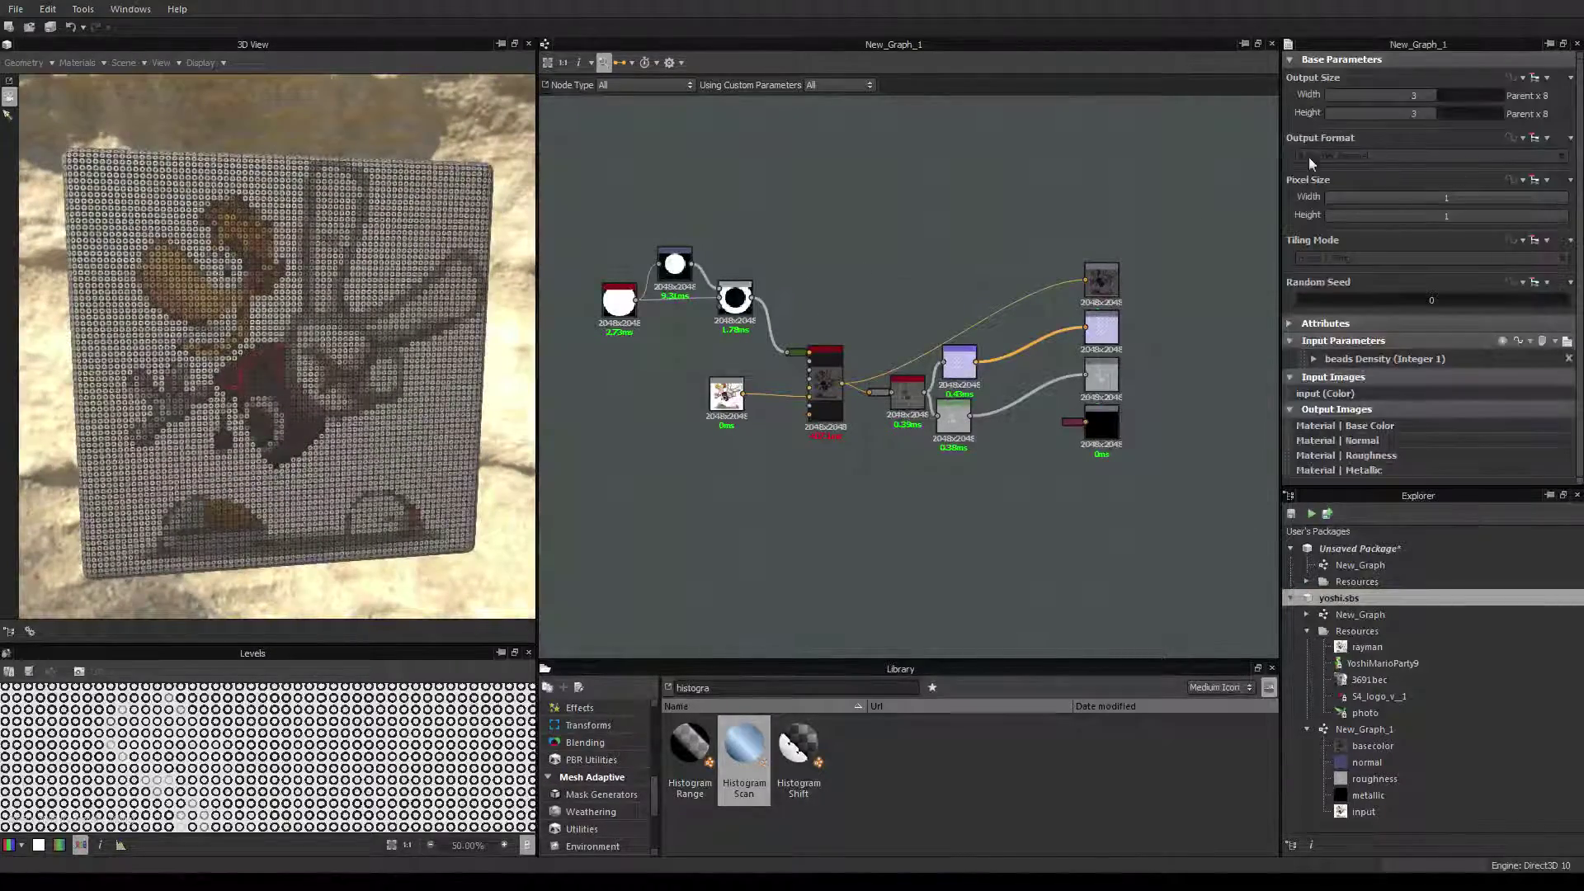
{"action": "left_click", "coordinate": [1567, 342]}
{"action": "left_click_drag", "start_coordinate": [1491, 370], "coordinate": [1420, 377]}
{"action": "left_click_drag", "start_coordinate": [403, 306], "coordinate": [385, 309]}
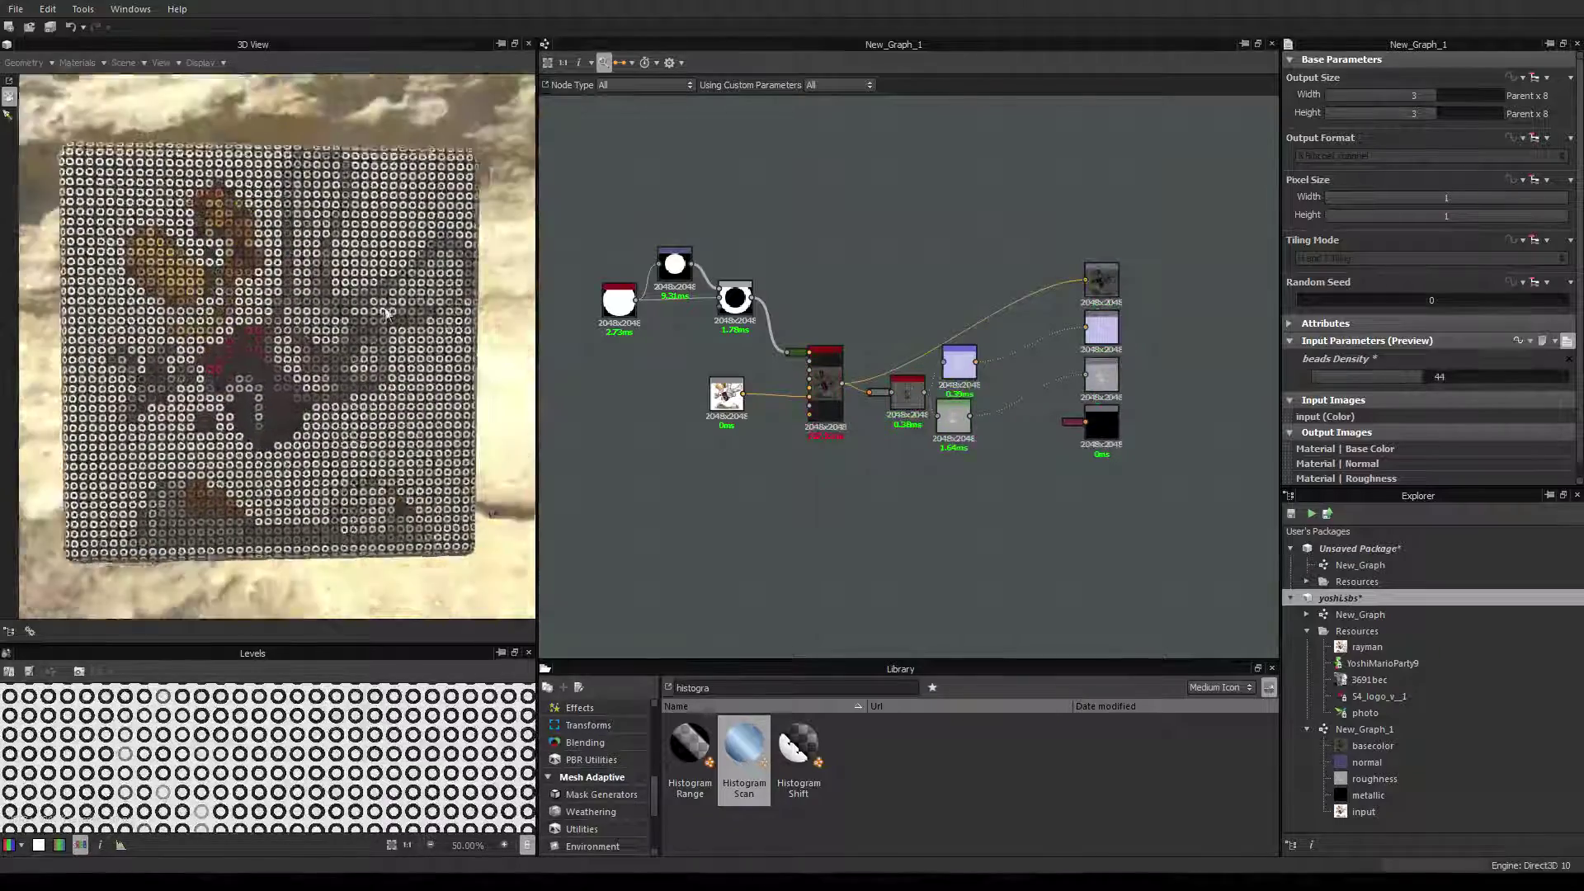
{"action": "left_click_drag", "start_coordinate": [1383, 663], "coordinate": [728, 400]}
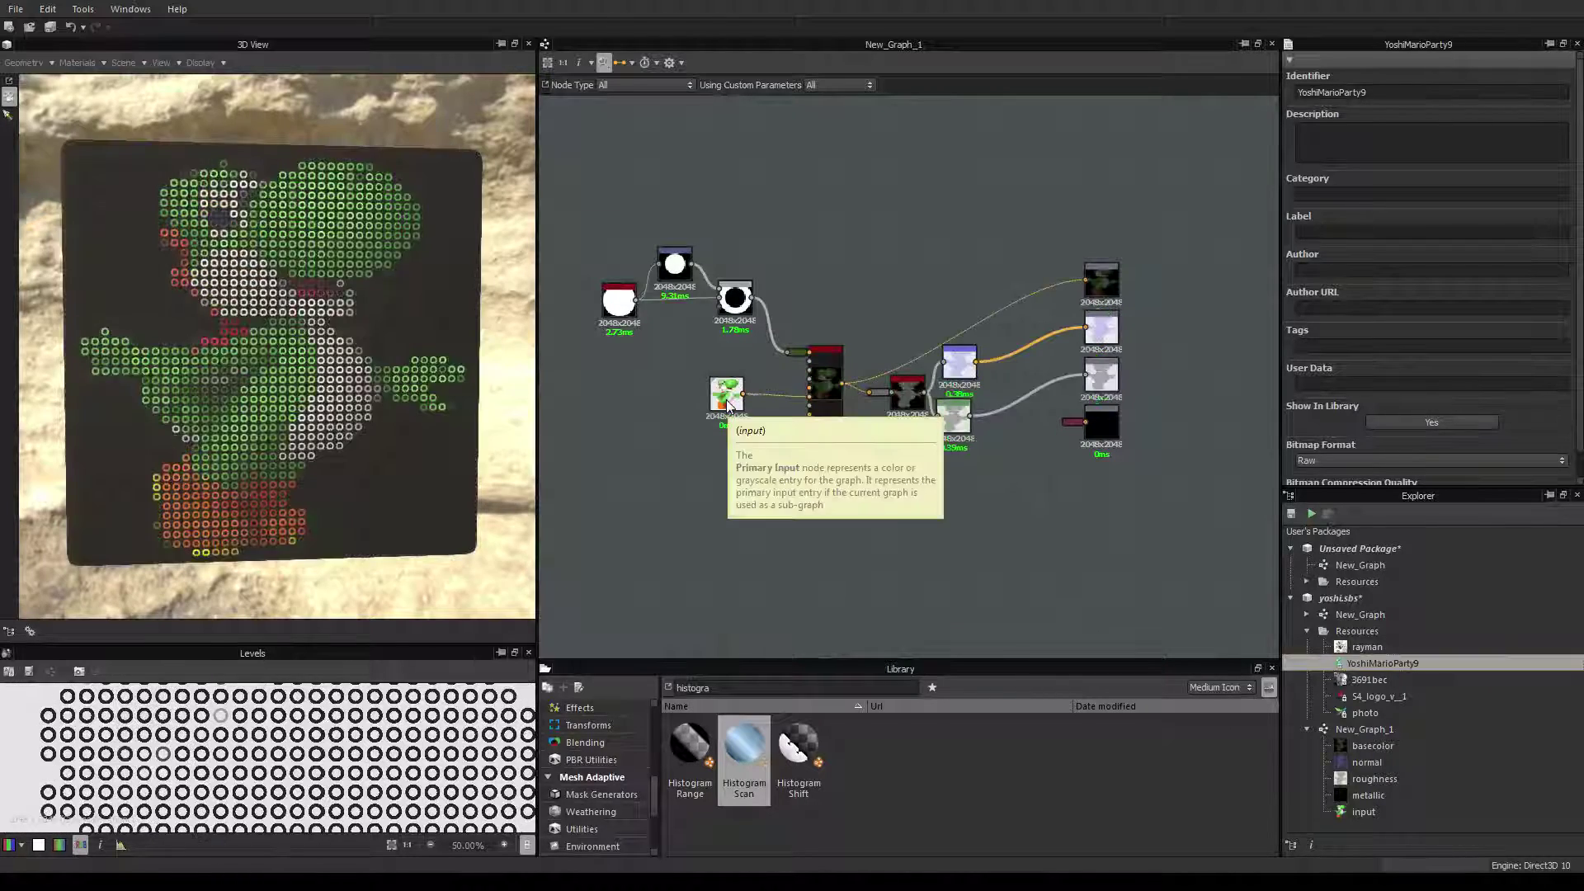
Examine the Yoshi bead rings in the 3D View from close up, from a distance and from different angles.
{"action": "left_click_drag", "start_coordinate": [369, 337], "coordinate": [323, 329]}
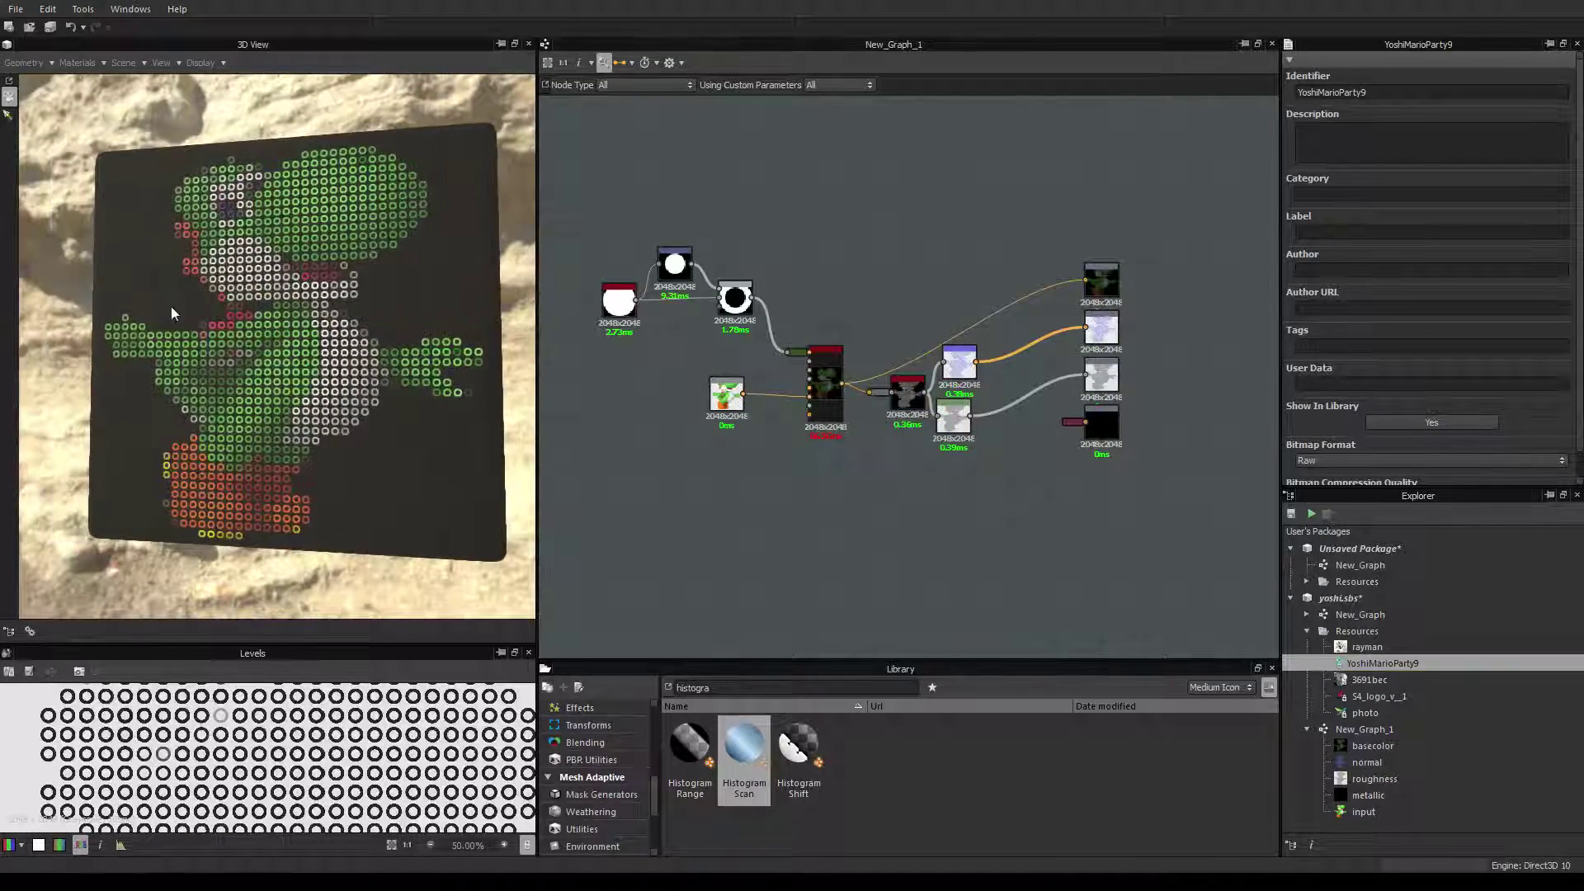
{"action": "scroll", "coordinate": [173, 313], "scroll_direction": "up", "scroll_amount": 5}
{"action": "scroll", "coordinate": [183, 333], "scroll_direction": "up", "scroll_amount": 3}
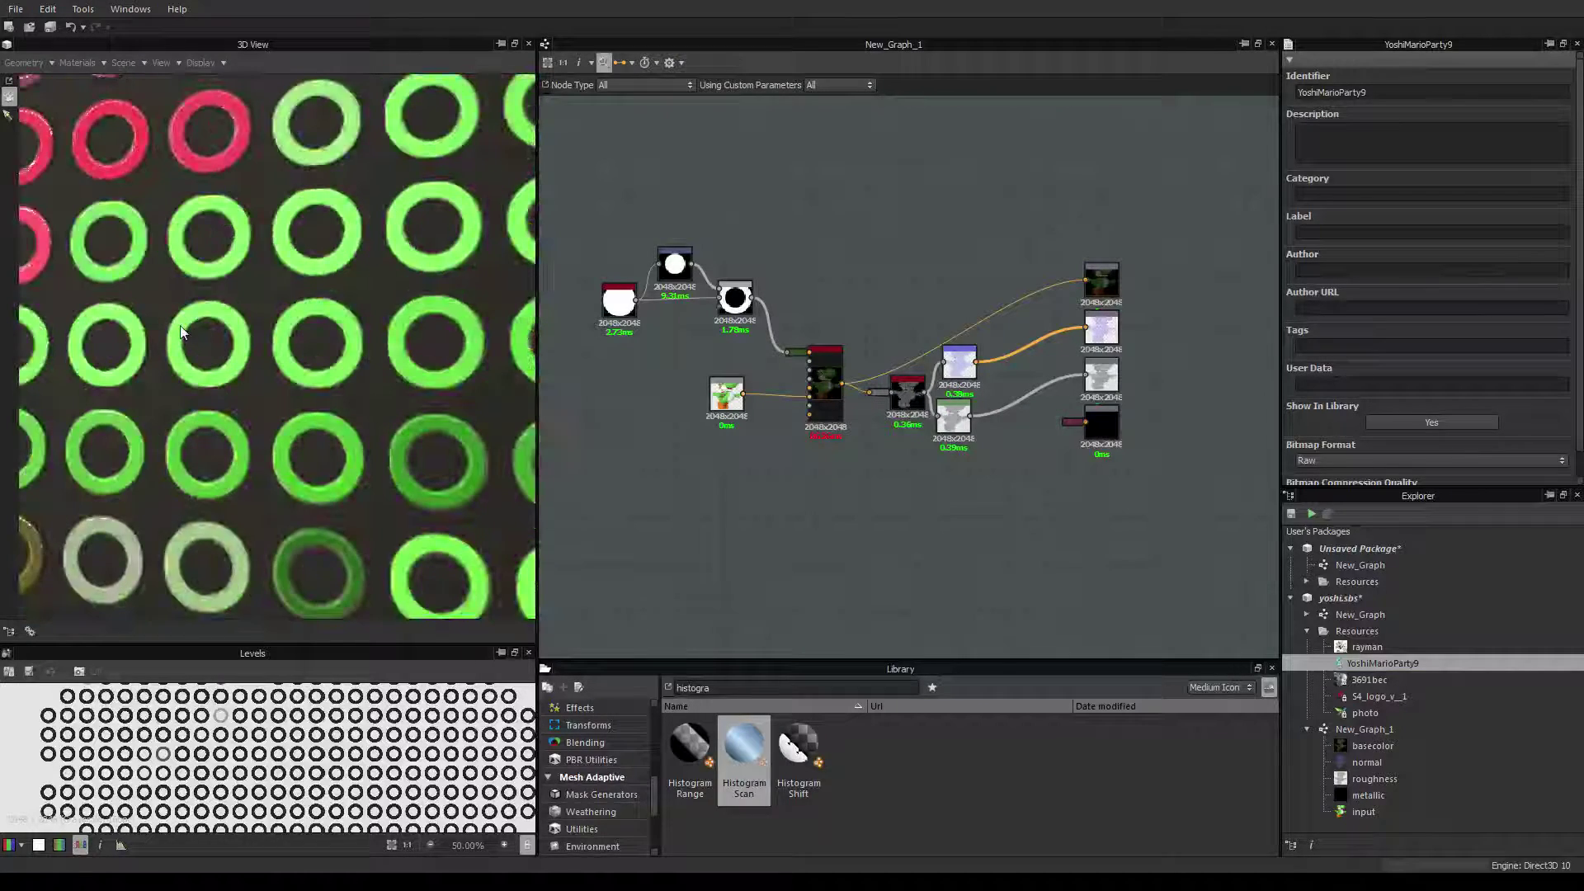
{"action": "scroll", "coordinate": [182, 330], "scroll_direction": "down", "scroll_amount": 3}
{"action": "left_click_drag", "start_coordinate": [205, 257], "coordinate": [212, 274]}
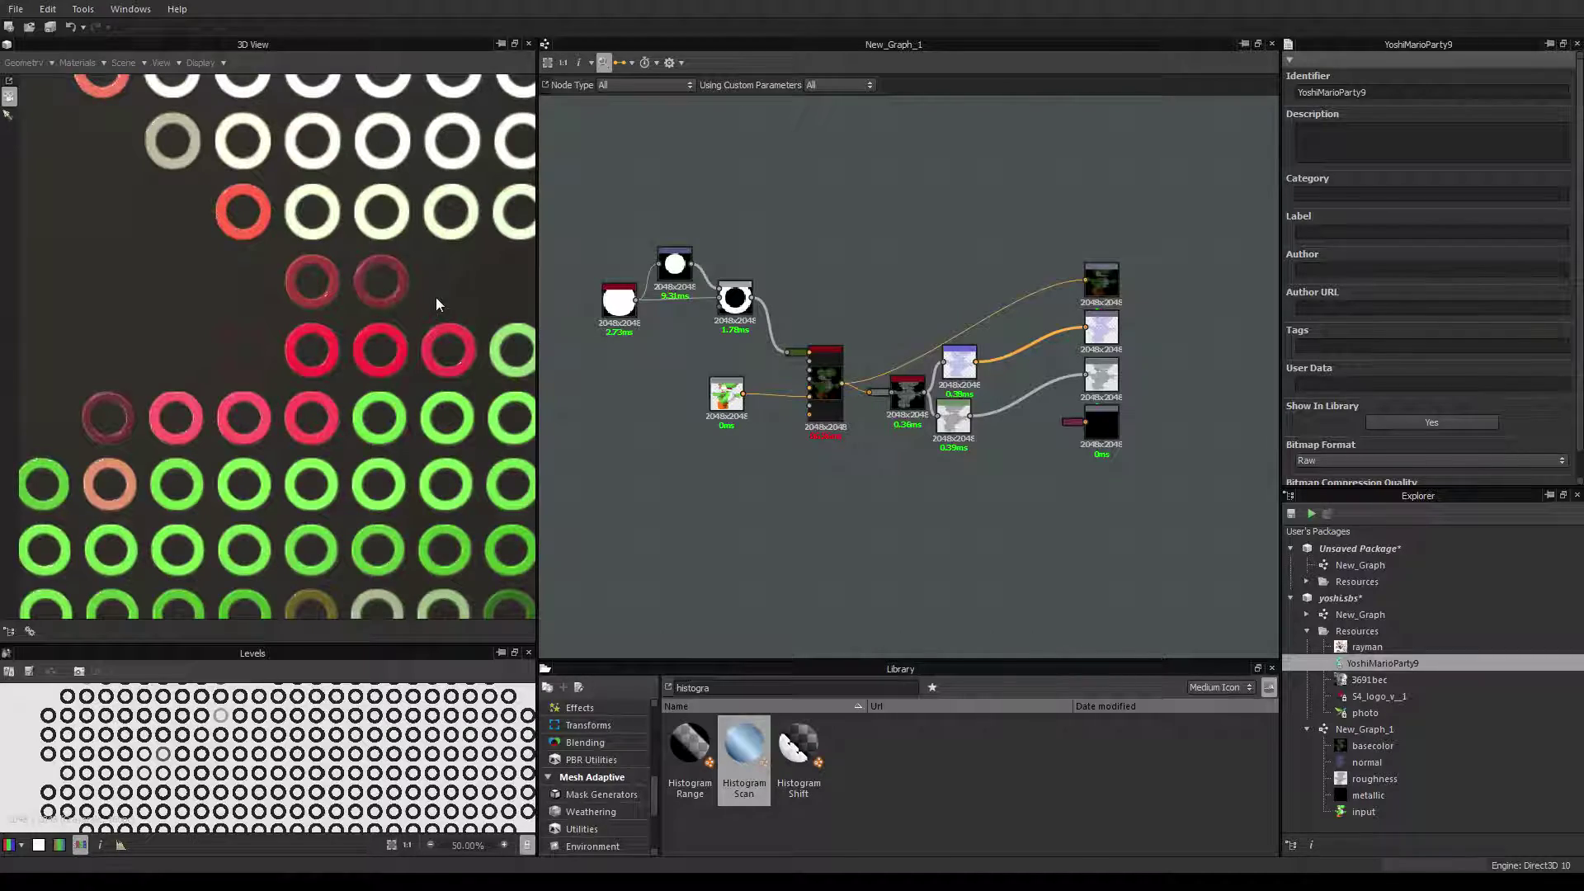
{"action": "middle_click_drag", "start_coordinate": [438, 314], "coordinate": [387, 308]}
{"action": "scroll", "coordinate": [388, 308], "scroll_direction": "down", "scroll_amount": 5}
{"action": "scroll", "coordinate": [387, 309], "scroll_direction": "up", "scroll_amount": 4}
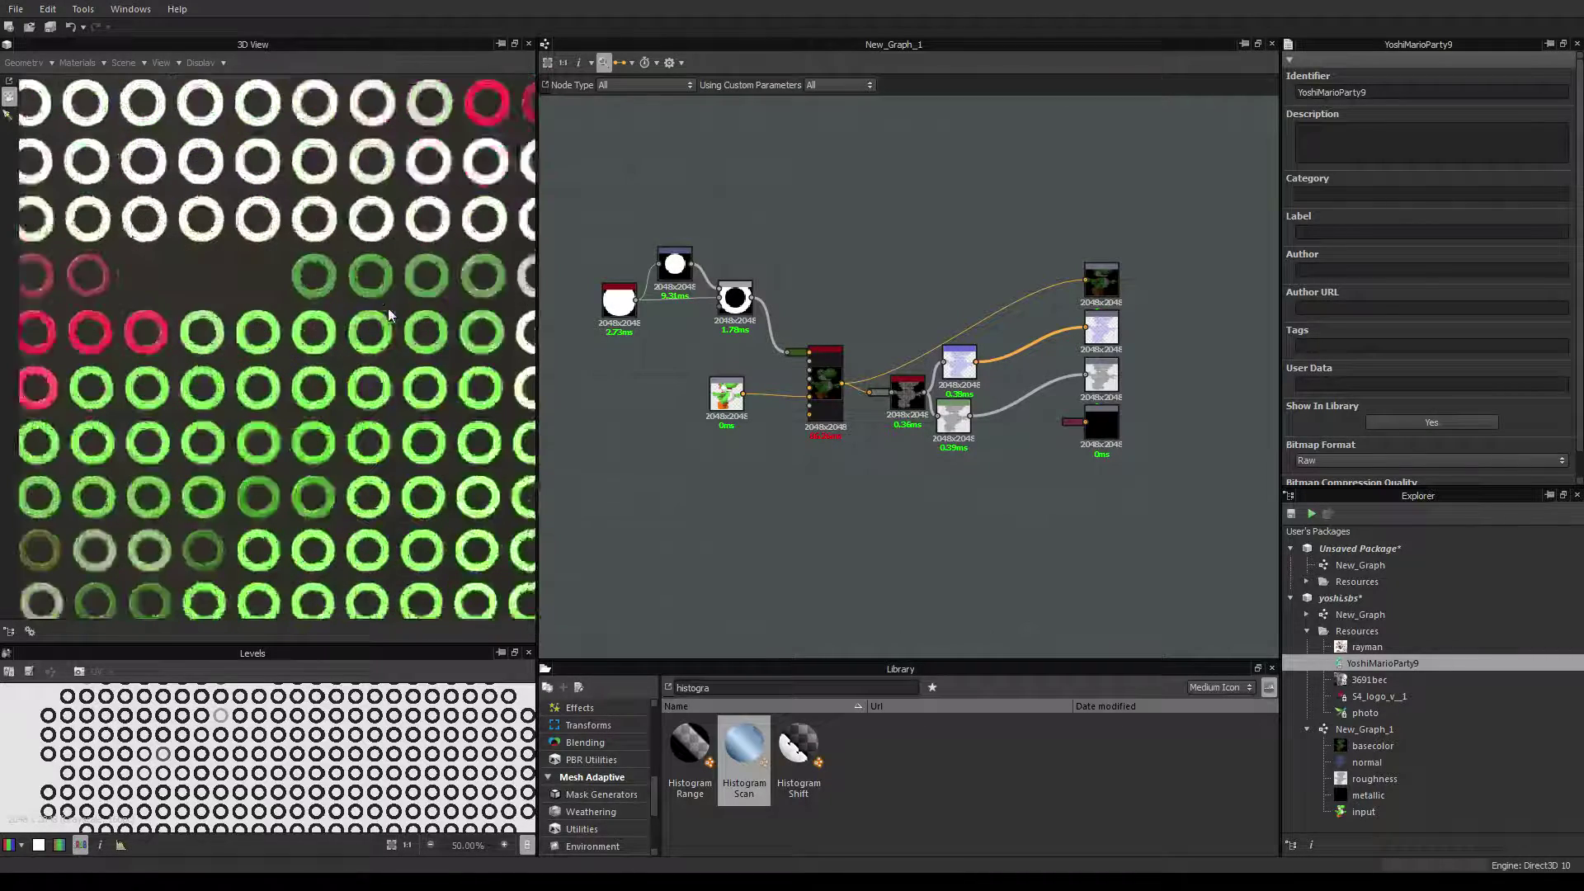
{"action": "scroll", "coordinate": [388, 309], "scroll_direction": "down", "scroll_amount": 2}
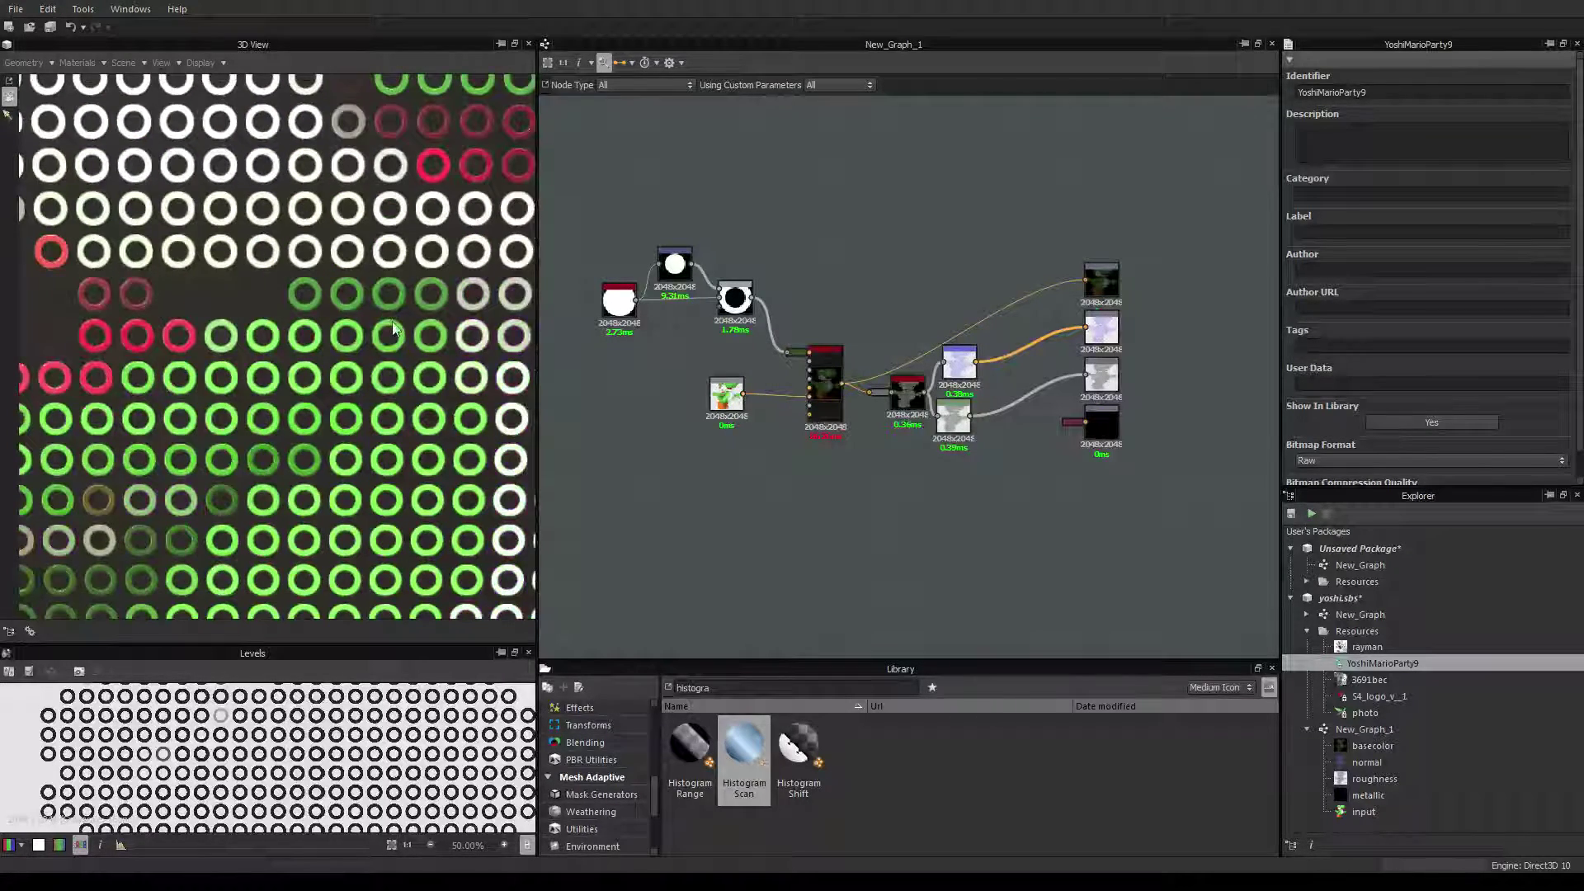
{"action": "scroll", "coordinate": [402, 338], "scroll_direction": "down", "scroll_amount": 6}
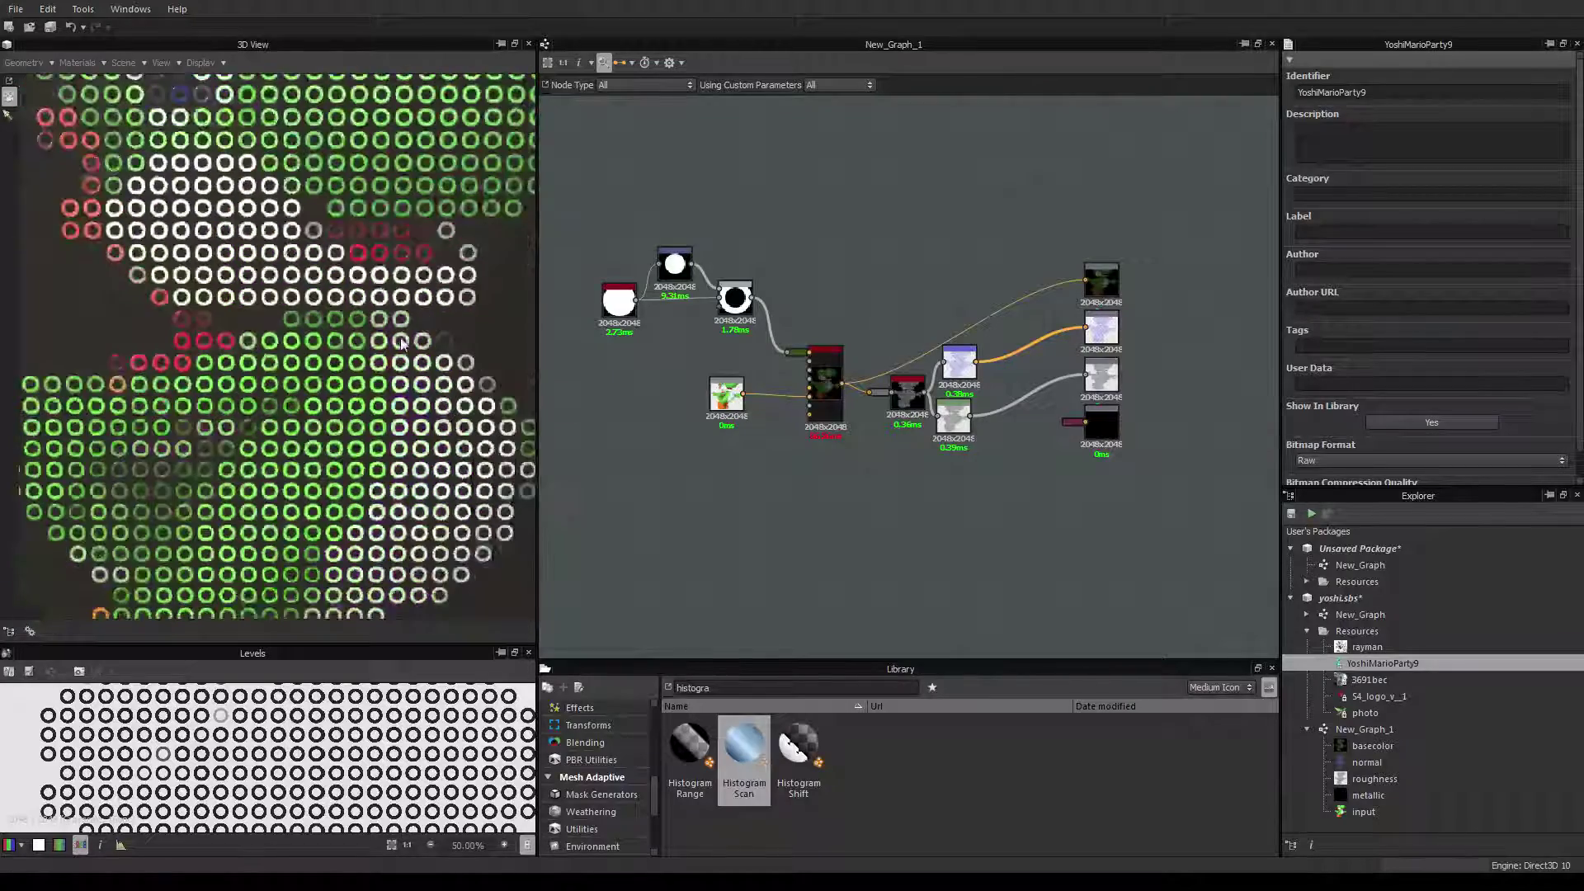
{"action": "left_click_drag", "start_coordinate": [384, 401], "coordinate": [289, 390]}
{"action": "scroll", "coordinate": [360, 384], "scroll_direction": "down", "scroll_amount": 2}
{"action": "scroll", "coordinate": [283, 398], "scroll_direction": "up", "scroll_amount": 4}
{"action": "scroll", "coordinate": [289, 390], "scroll_direction": "up", "scroll_amount": 2}
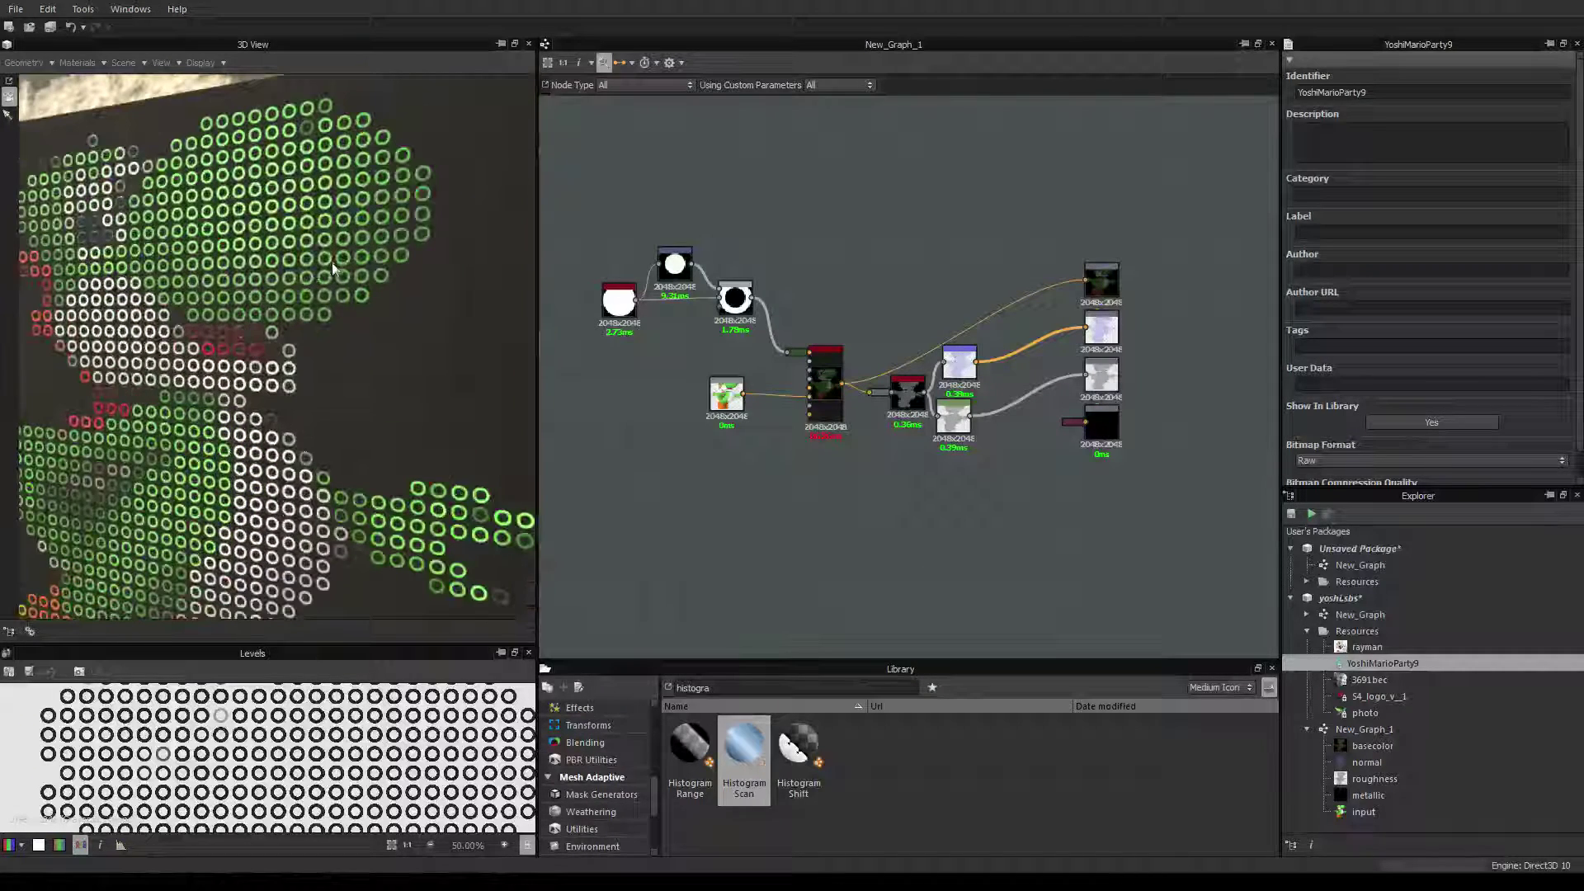
Display the ring's Blend result in the 2D view and shrink the Transformation 2D inner circle to thicken the ring.
{"action": "left_click", "coordinate": [731, 304]}
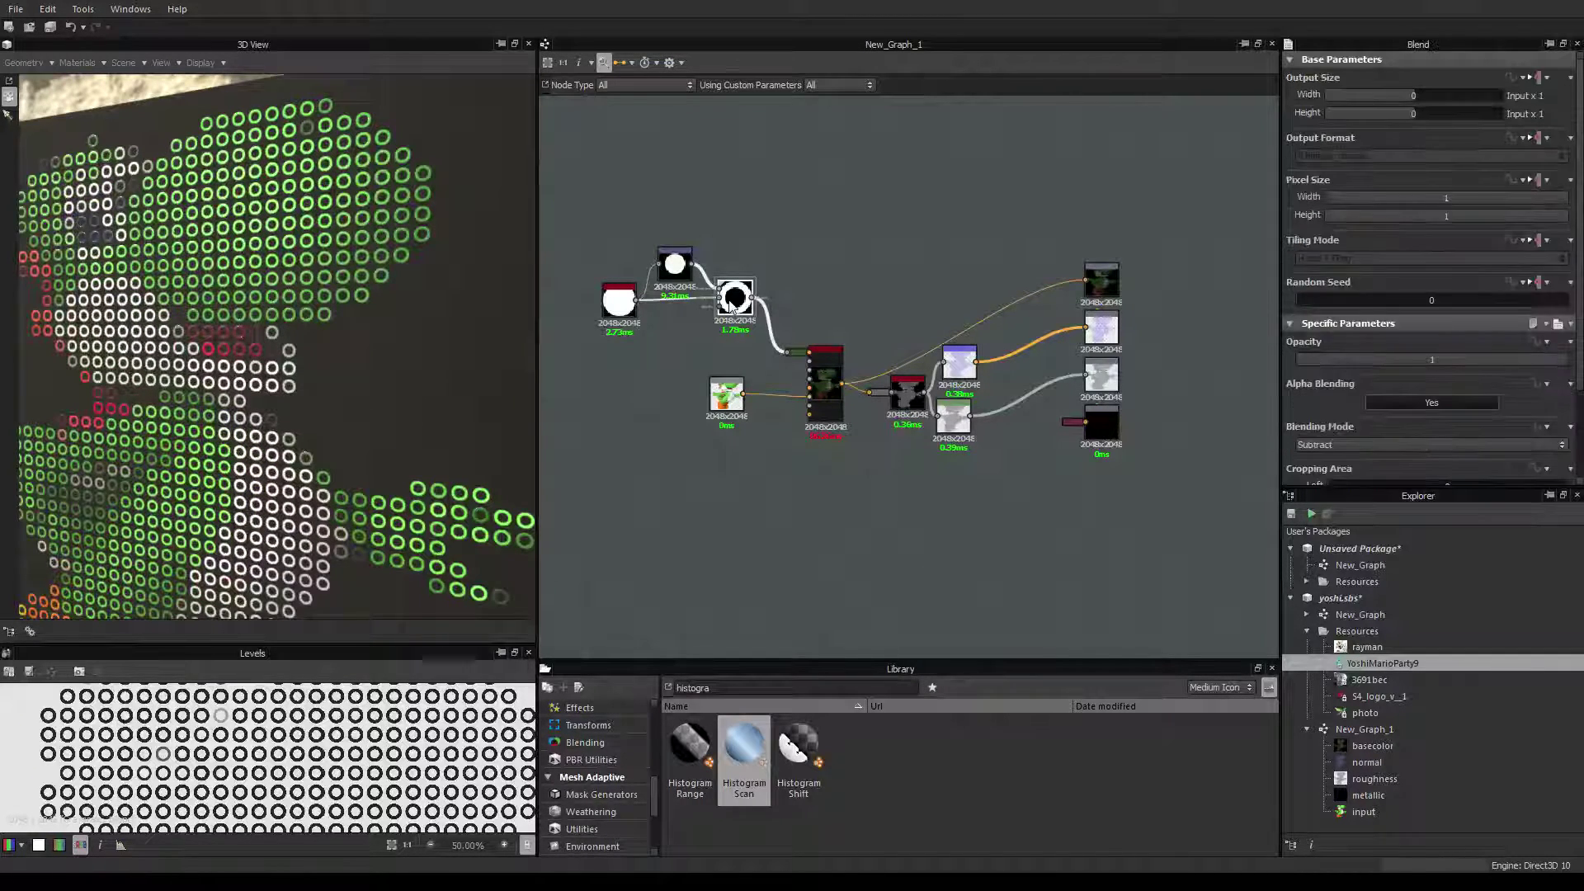
{"action": "double_click", "coordinate": [731, 303]}
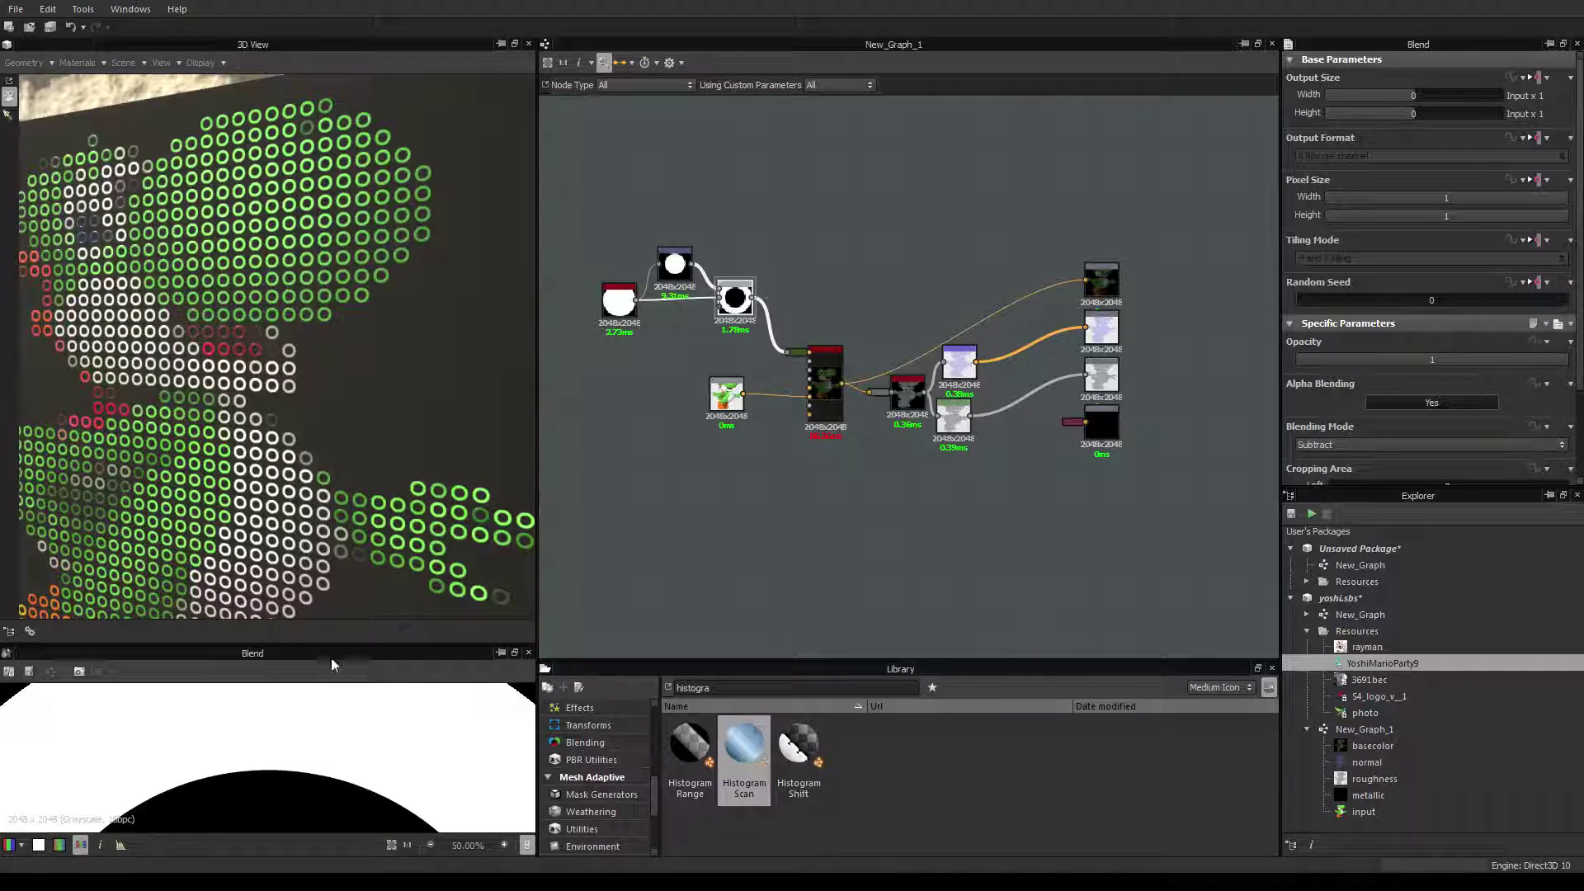
{"action": "scroll", "coordinate": [346, 721], "scroll_direction": "down", "scroll_amount": 2}
{"action": "scroll", "coordinate": [580, 584], "scroll_direction": "down", "scroll_amount": 4}
{"action": "scroll", "coordinate": [579, 583], "scroll_direction": "up", "scroll_amount": 4}
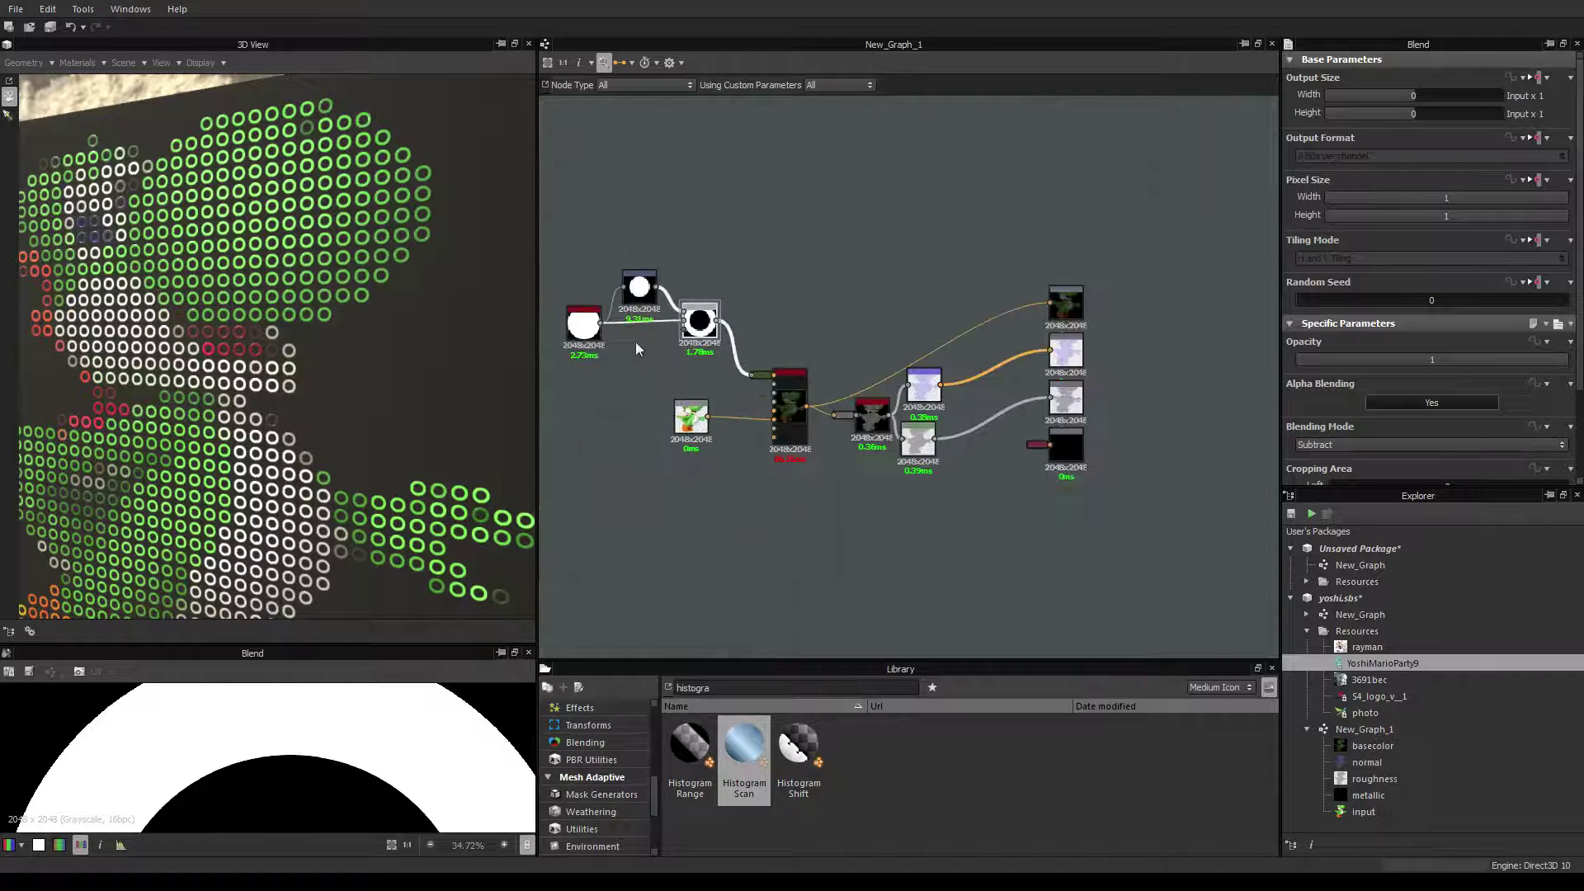
{"action": "left_click", "coordinate": [638, 288]}
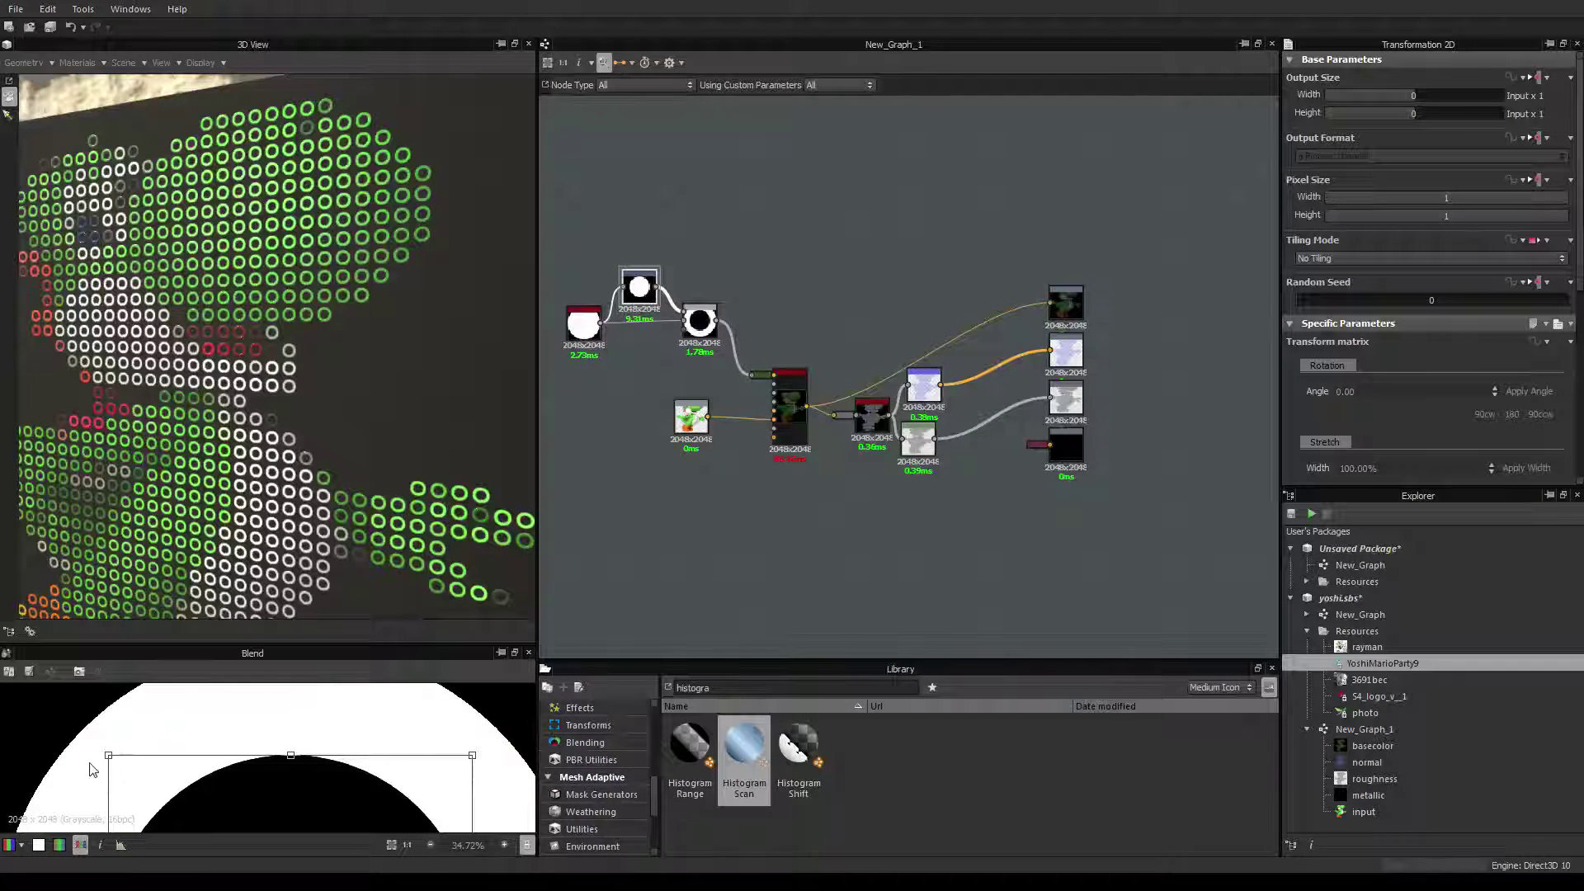
{"action": "left_click_drag", "start_coordinate": [113, 764], "coordinate": [154, 802]}
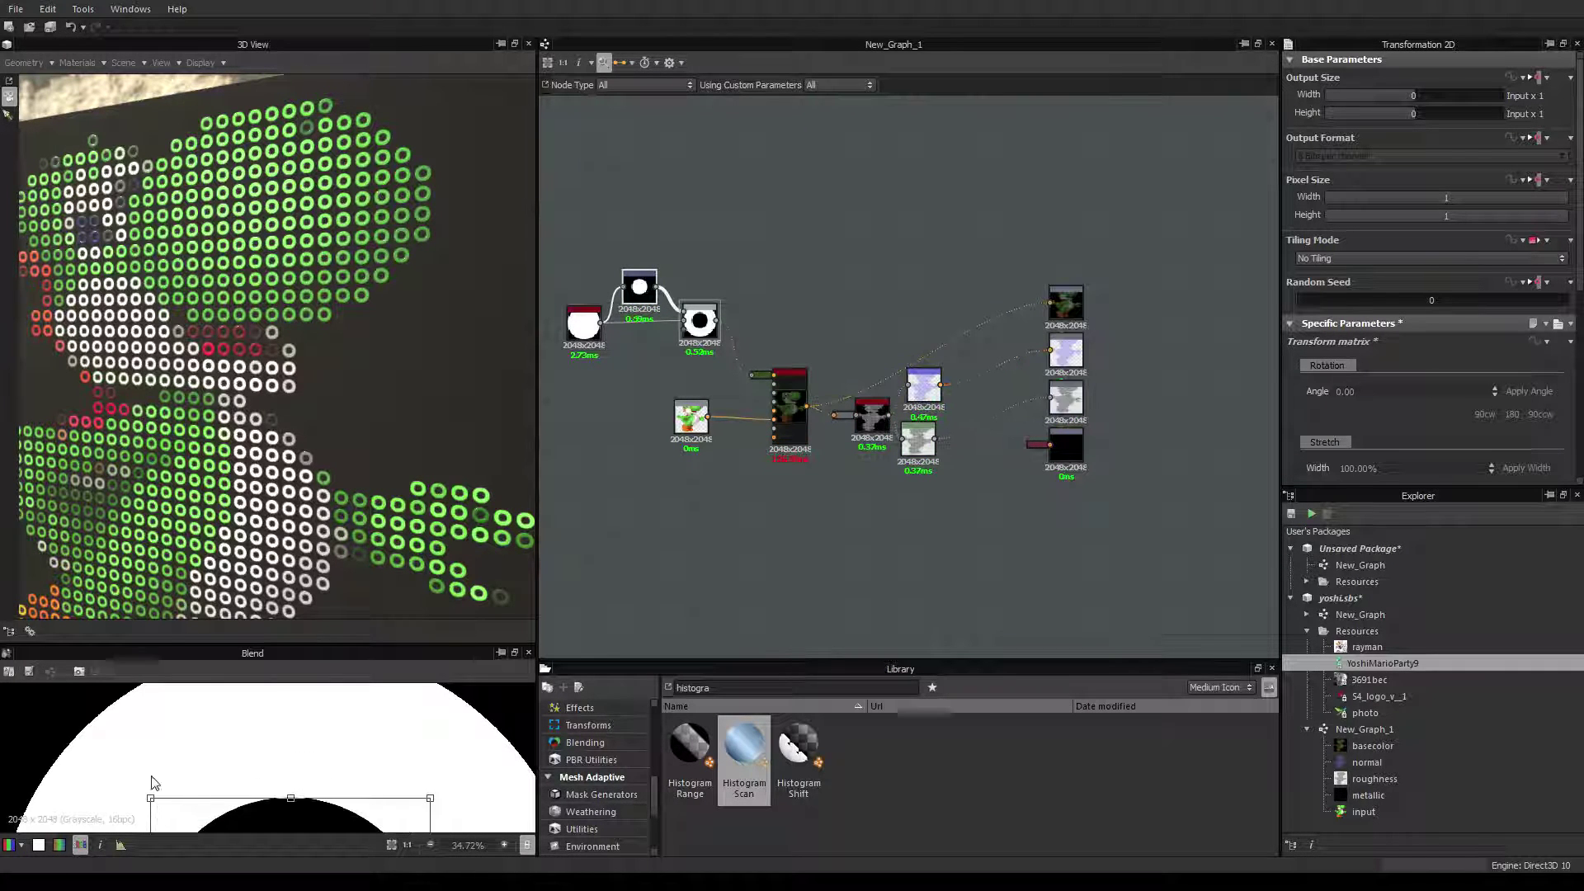
Assign the photo image from the yoshi.sbs resources to the graph's input node in place of the Yoshi picture.
{"action": "left_click_drag", "start_coordinate": [212, 408], "coordinate": [247, 405]}
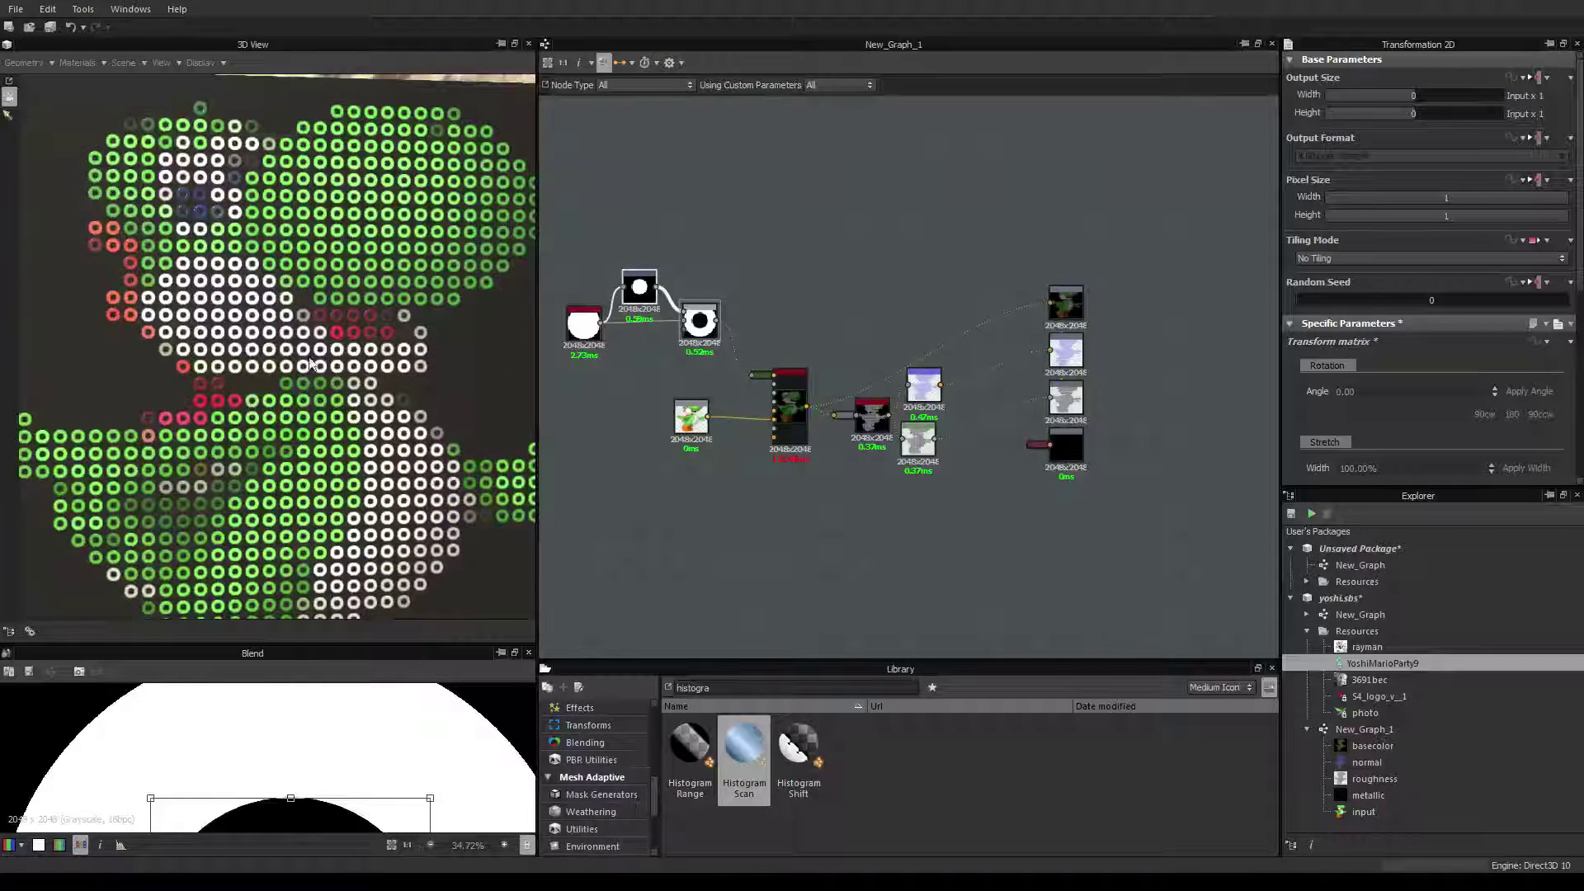
{"action": "scroll", "coordinate": [318, 355], "scroll_direction": "down", "scroll_amount": 6}
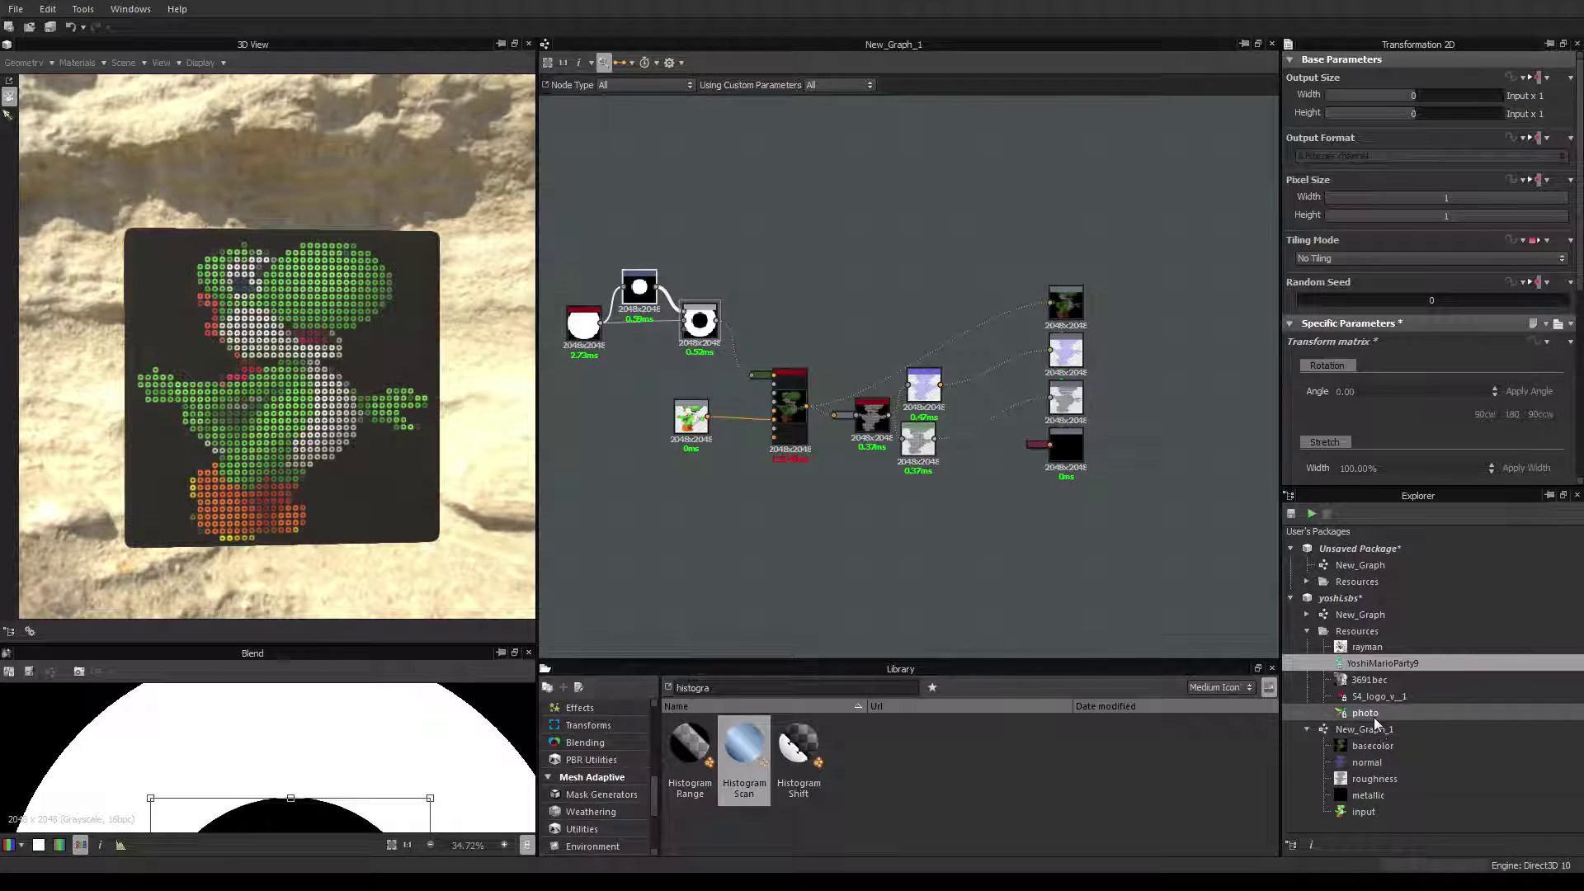
{"action": "left_click_drag", "start_coordinate": [1377, 722], "coordinate": [690, 423]}
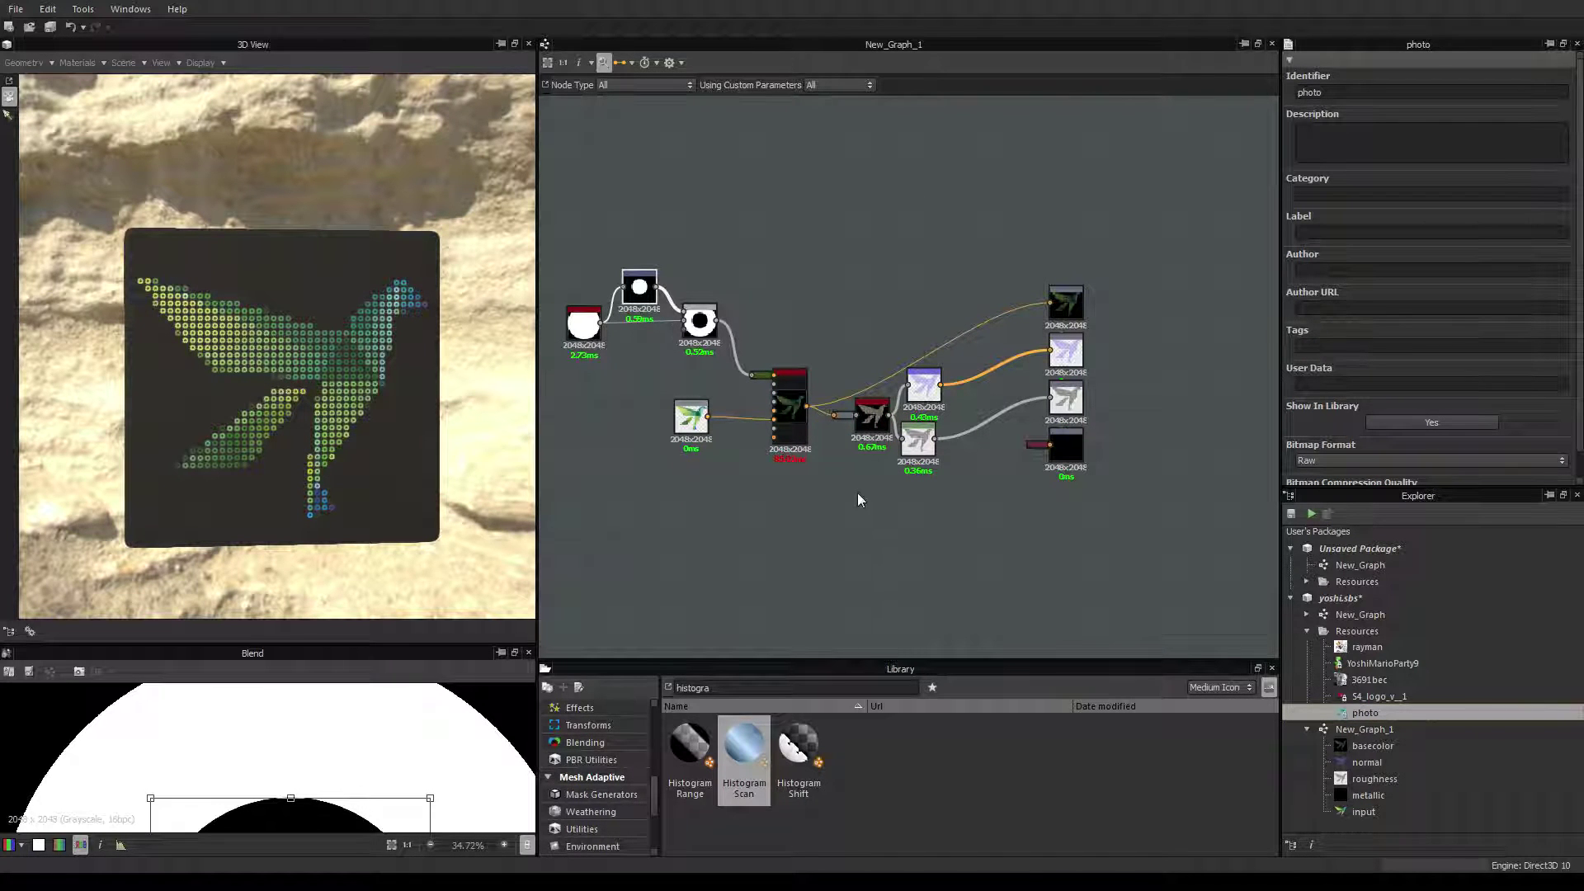
Examine the bird-shaped bead rings in the 3D View and the nodes connected around Tile Sampler Color in the graph.
{"action": "middle_click_drag", "start_coordinate": [859, 498], "coordinate": [914, 479]}
{"action": "scroll", "coordinate": [321, 380], "scroll_direction": "up", "scroll_amount": 6}
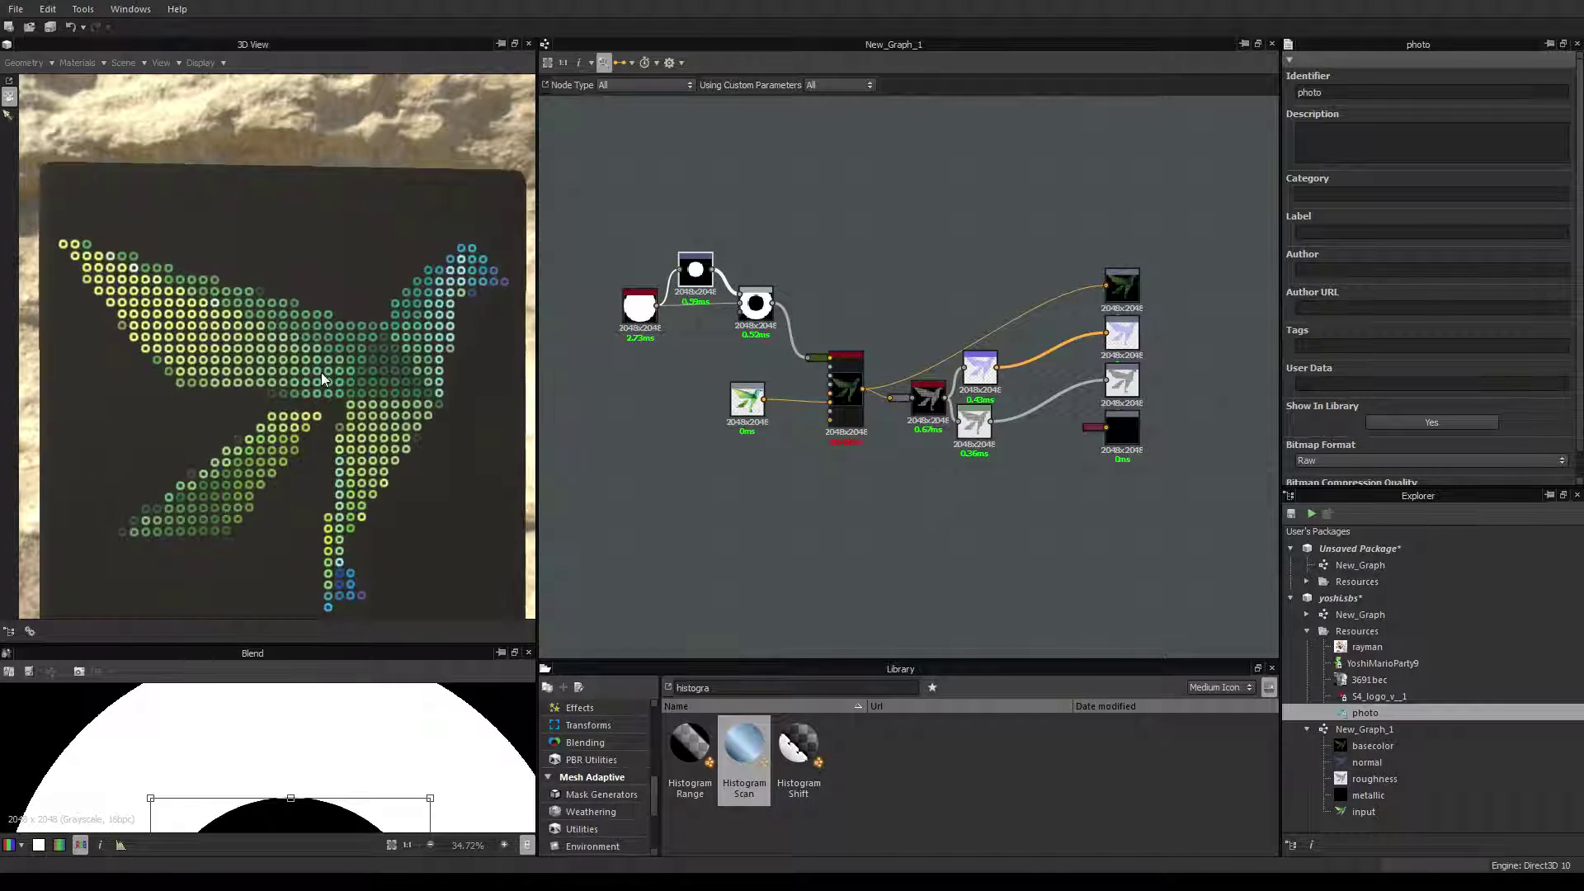
{"action": "scroll", "coordinate": [299, 389], "scroll_direction": "down", "scroll_amount": 6}
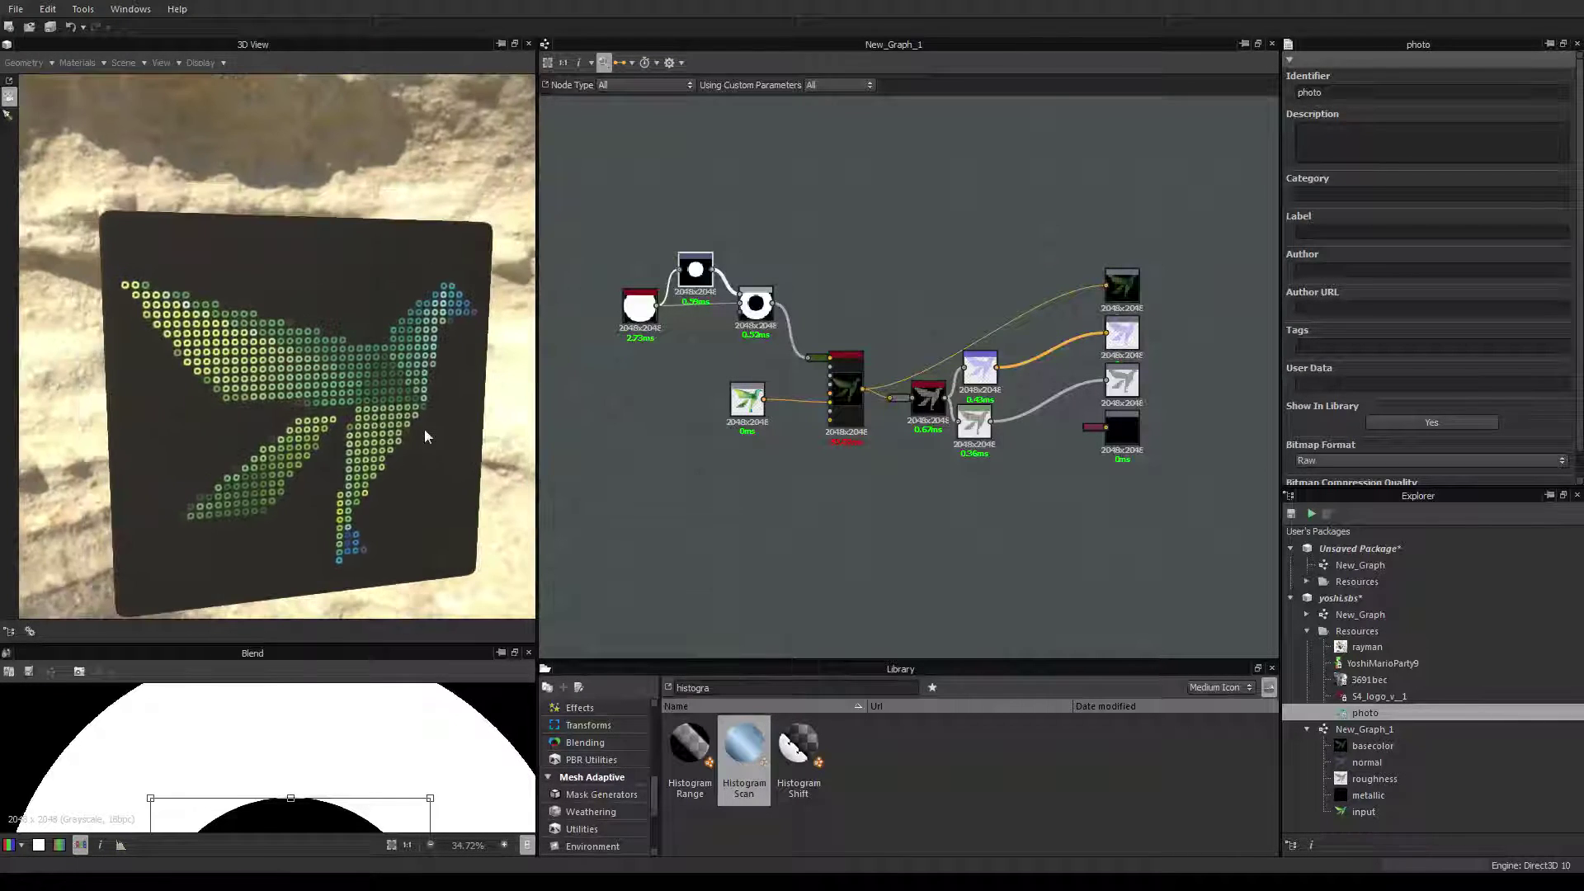
{"action": "left_click_drag", "start_coordinate": [424, 437], "coordinate": [363, 416]}
{"action": "scroll", "coordinate": [847, 417], "scroll_direction": "up", "scroll_amount": 6}
{"action": "middle_click_drag", "start_coordinate": [862, 293], "coordinate": [852, 369]}
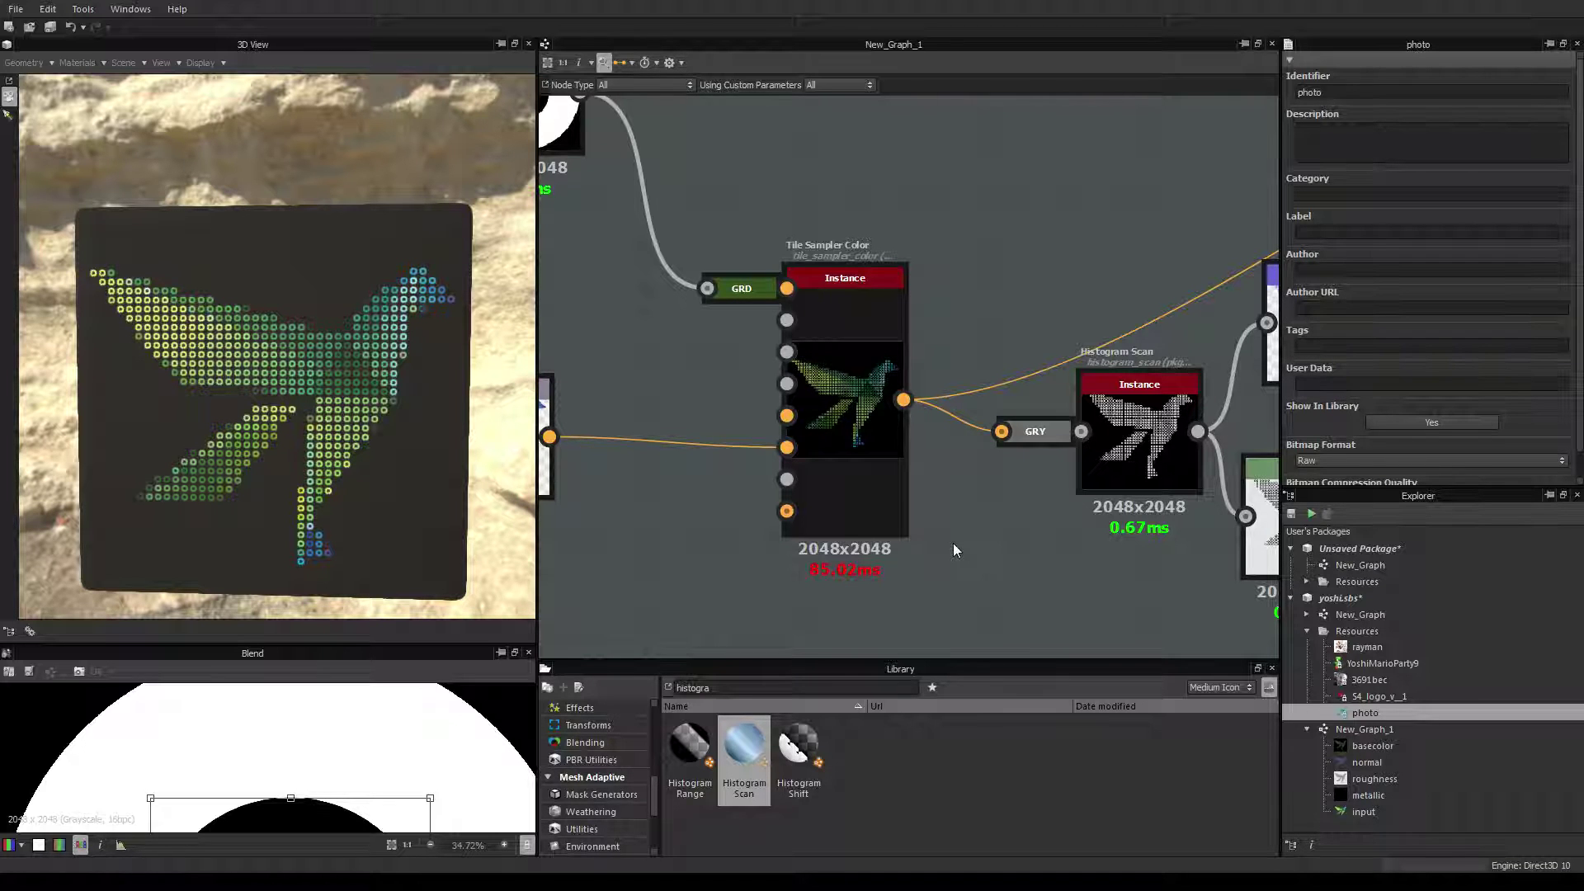
{"action": "middle_click_drag", "start_coordinate": [961, 556], "coordinate": [966, 532]}
{"action": "scroll", "coordinate": [955, 542], "scroll_direction": "down", "scroll_amount": 2}
{"action": "scroll", "coordinate": [955, 542], "scroll_direction": "up", "scroll_amount": 2}
{"action": "scroll", "coordinate": [1059, 538], "scroll_direction": "down", "scroll_amount": 4}
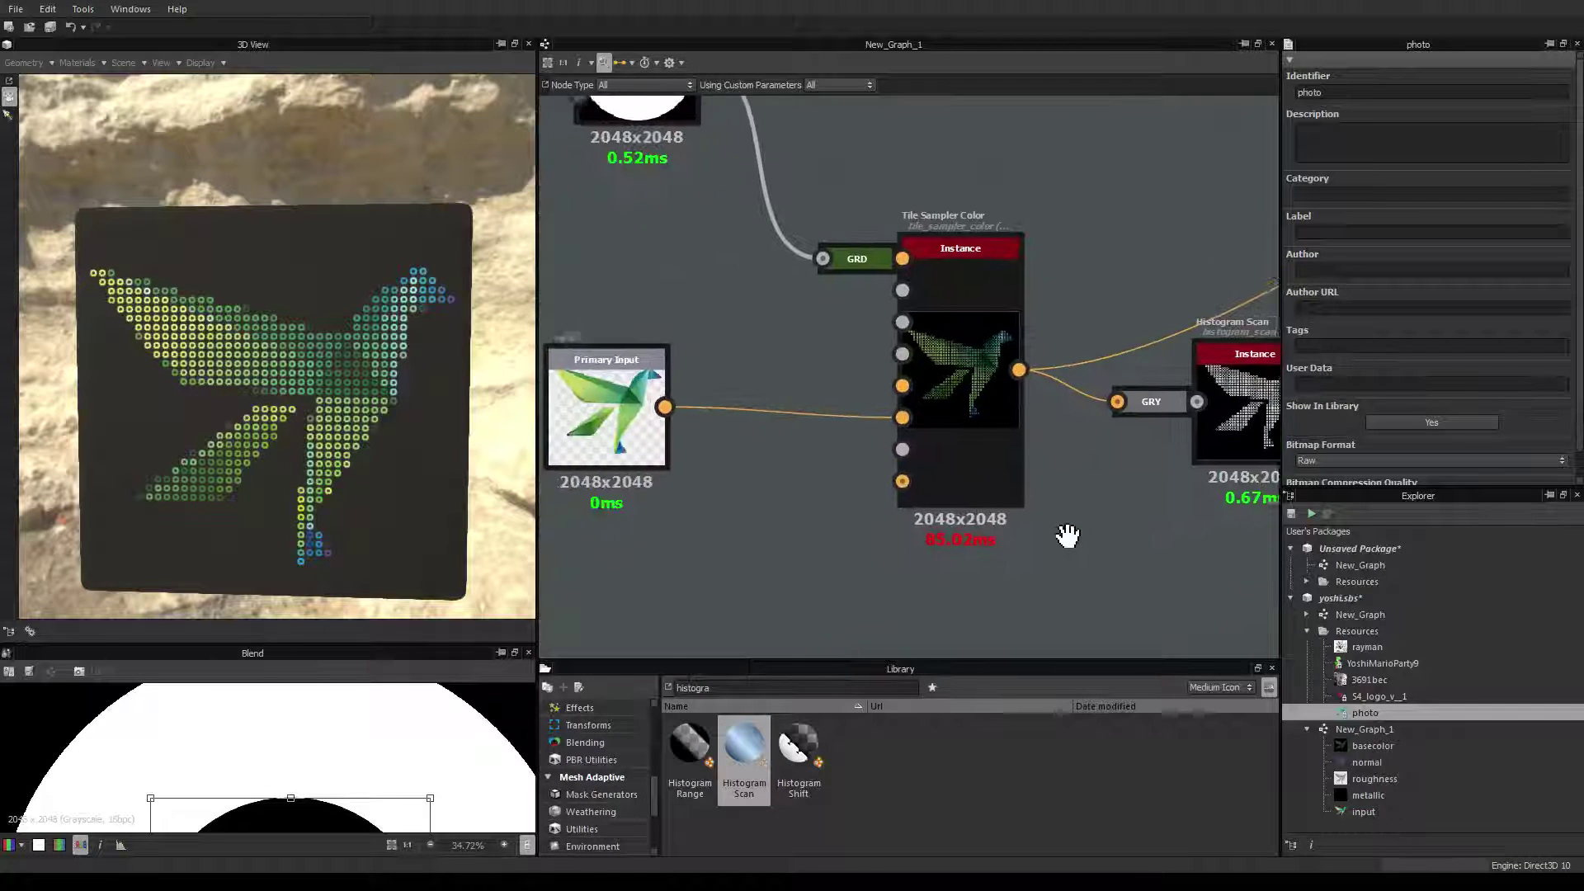
{"action": "scroll", "coordinate": [1061, 549], "scroll_direction": "up", "scroll_amount": 4}
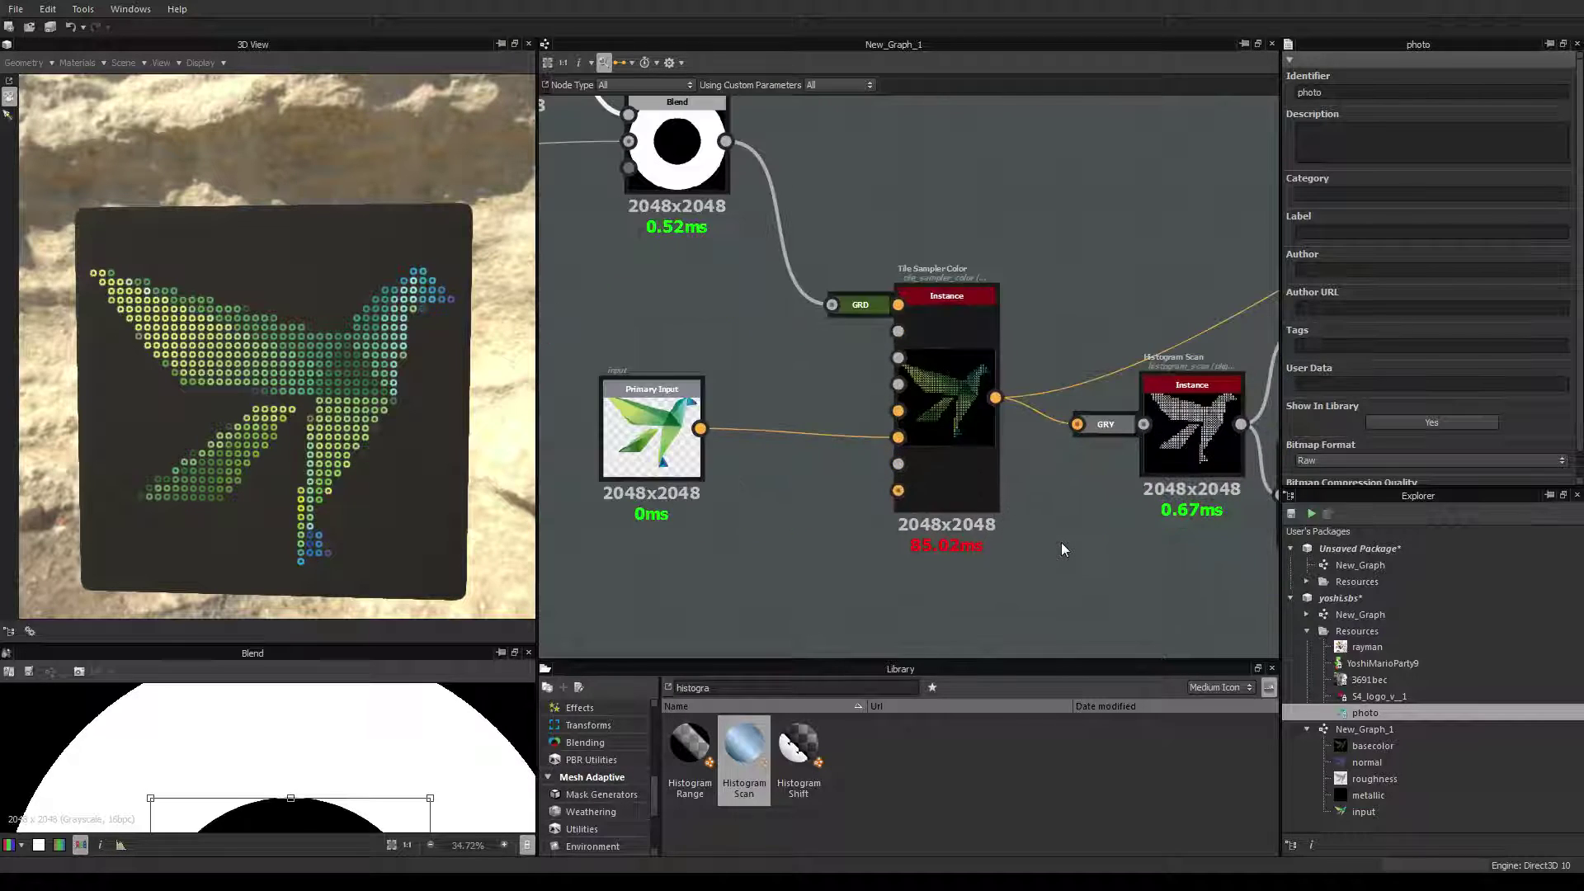